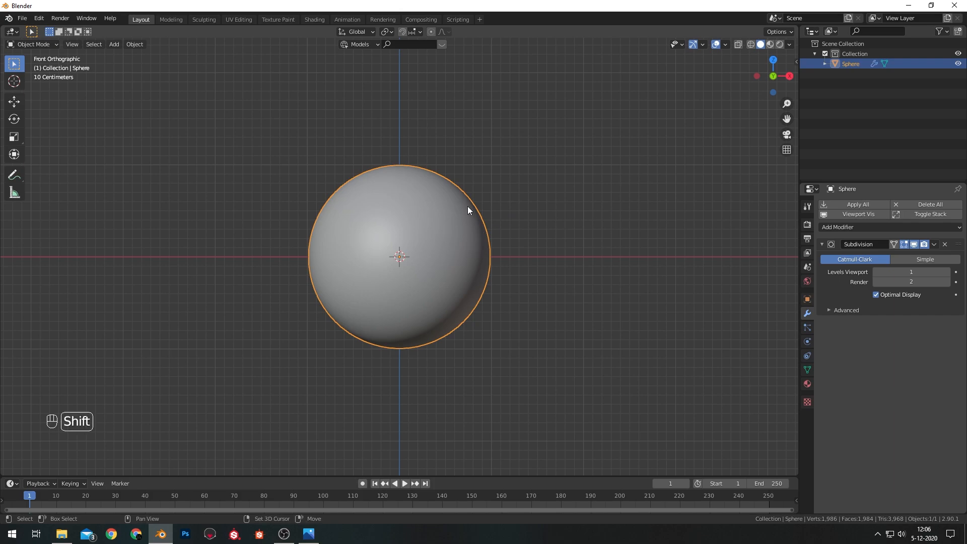
- Add a camera, look through it, and pull it back along Y to about -10.12 m so the sphere is framed
key("shift+a")
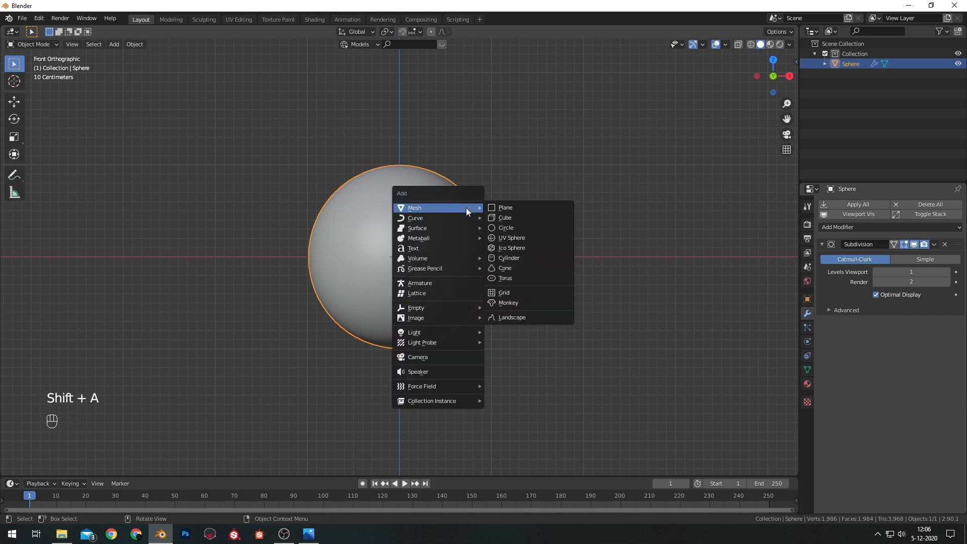
left_click(449, 355)
key("KP_0")
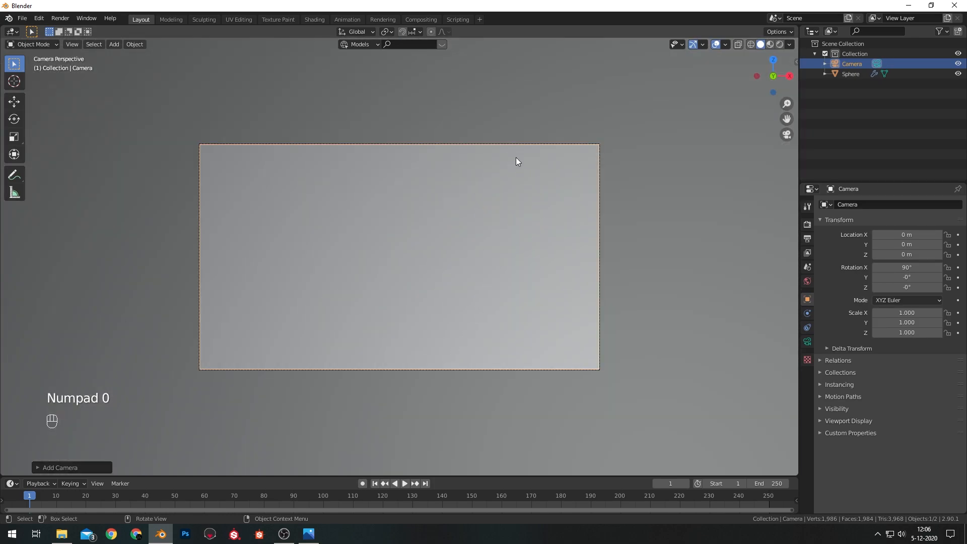
key("g")
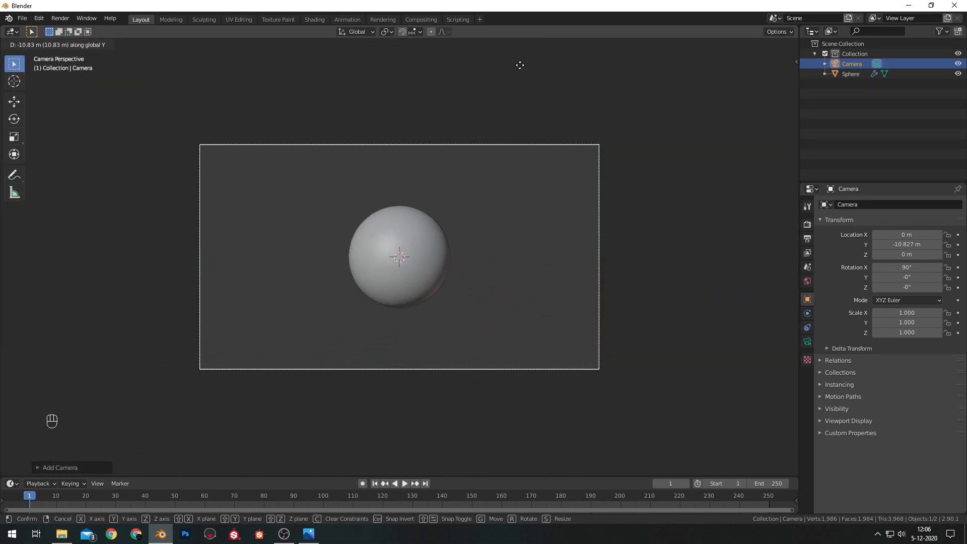
left_click(522, 70)
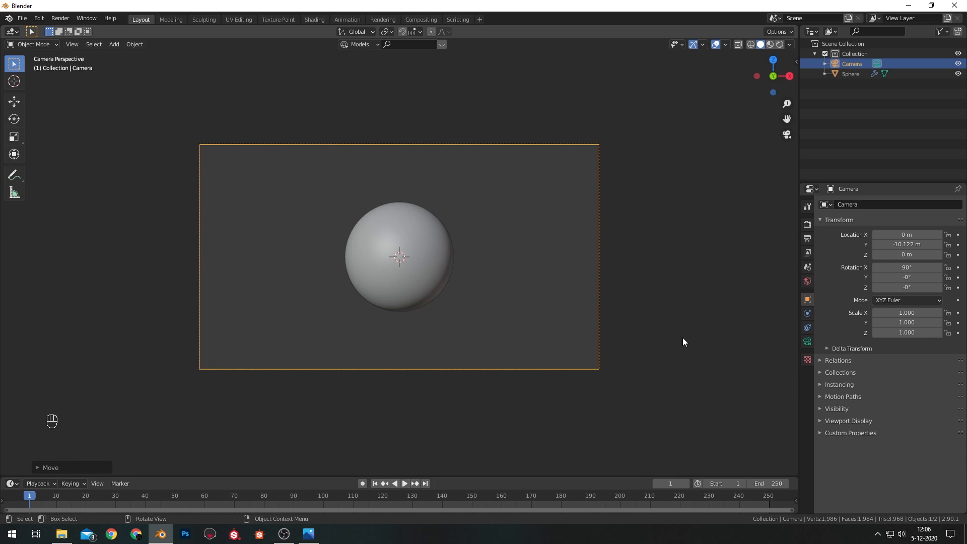
- Set the animation's end frame to 180 and insert a location keyframe for the camera at frame 1
left_click(763, 483)
type("180")
key("Return")
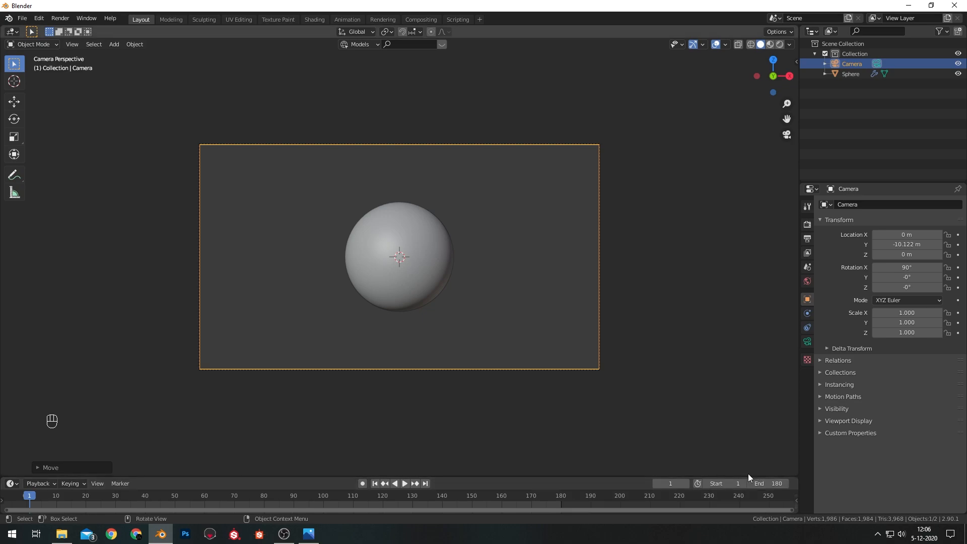
key("i")
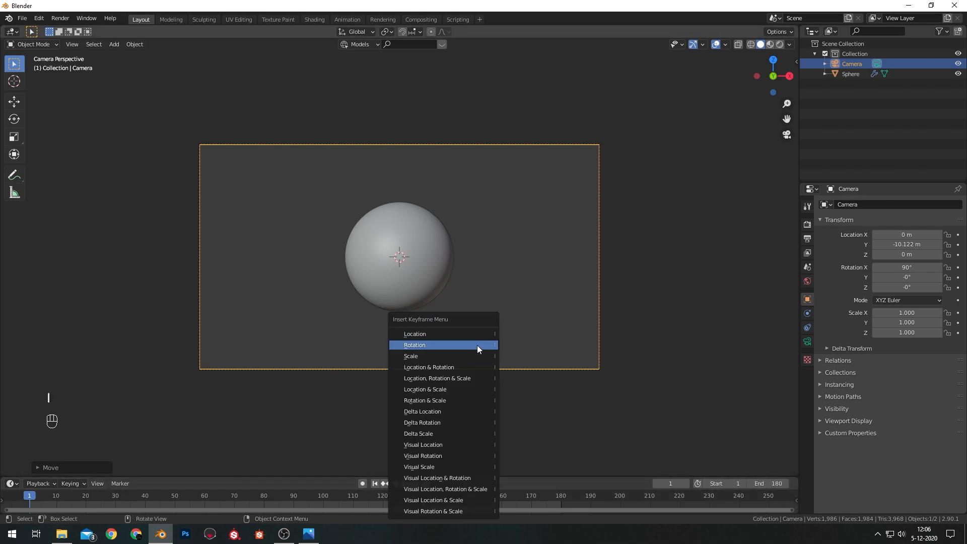
left_click(473, 333)
- Go to frame 180 in an enlarged timeline and set the camera's focal length to 32 mm
left_click_drag(434, 476, 436, 459)
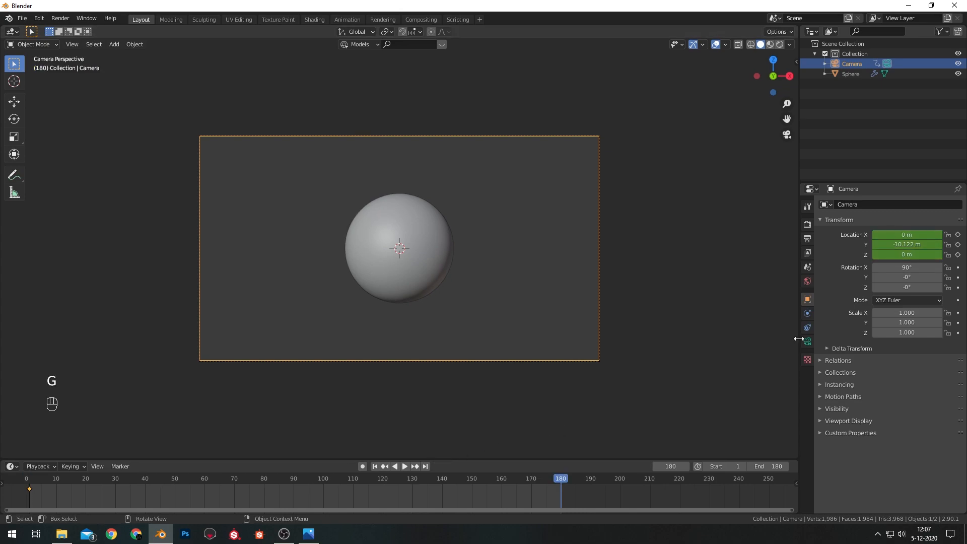
left_click(807, 341)
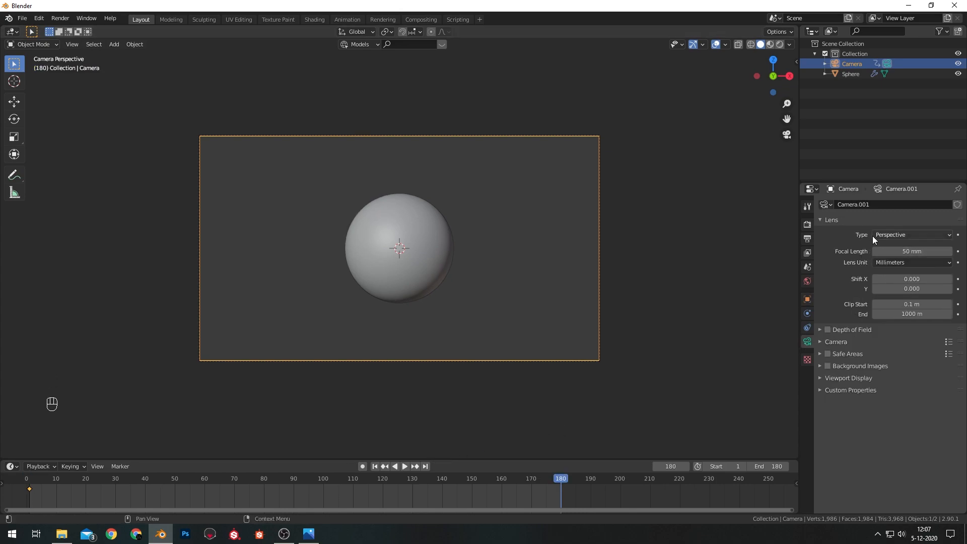
left_click(913, 251)
type("32")
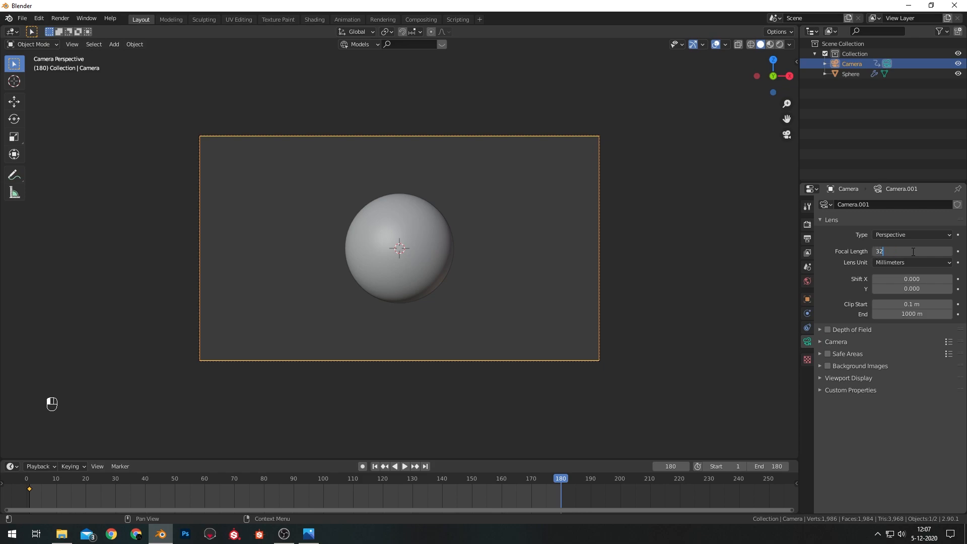
key("Return")
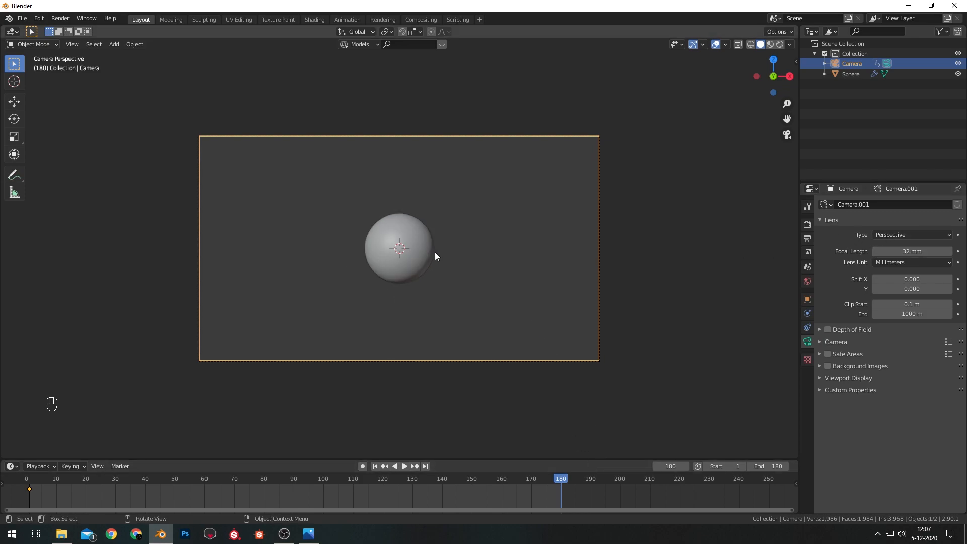
- Move the camera about 8.4 m along Y toward the sphere and insert a location keyframe at frame 180
key("g")
key("y")
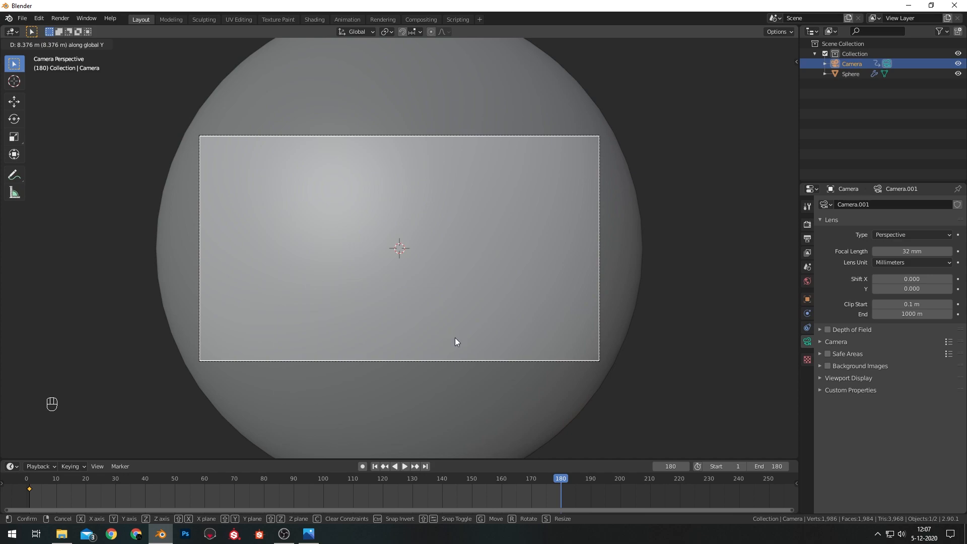
left_click(455, 337)
key("i")
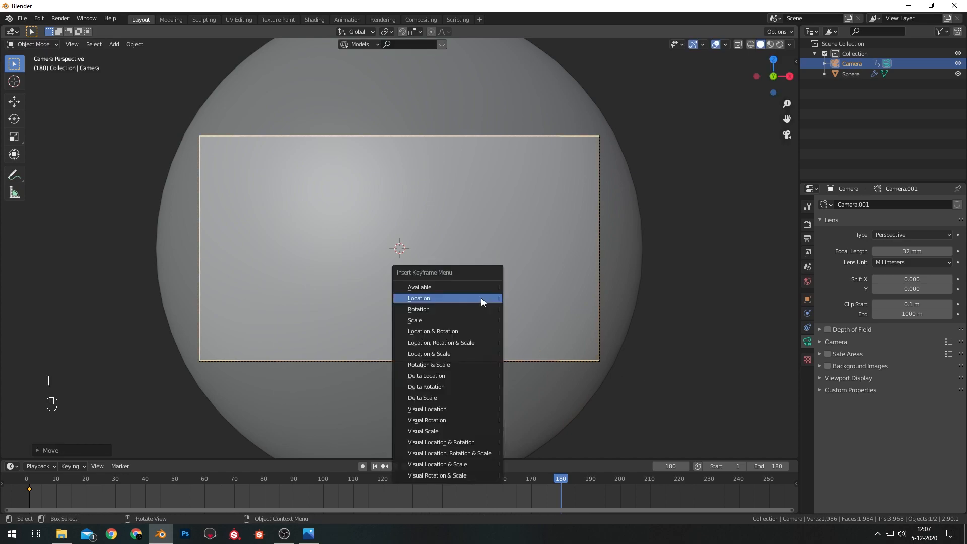
left_click(481, 298)
- Set the interpolation of the camera's keyframes and play the camera animation from the start
left_click_drag(602, 501, 13, 481)
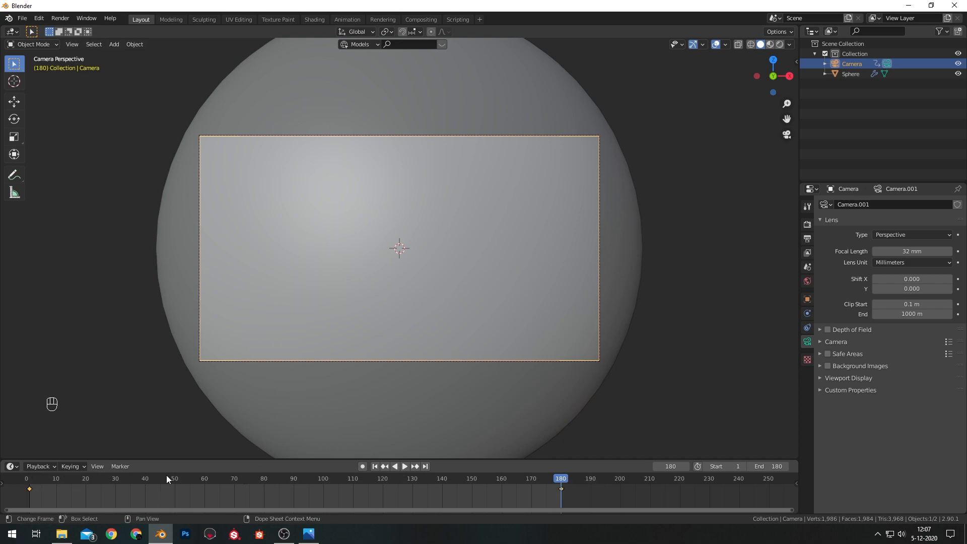
key("t")
left_click(64, 455)
key("space")
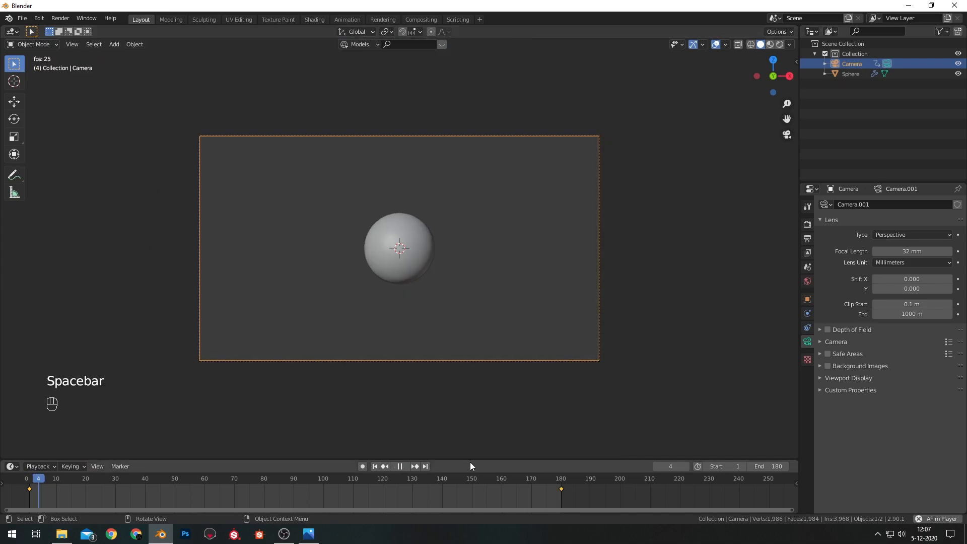
- Add a plain axes empty at the centre of the sphere
key("shift+a")
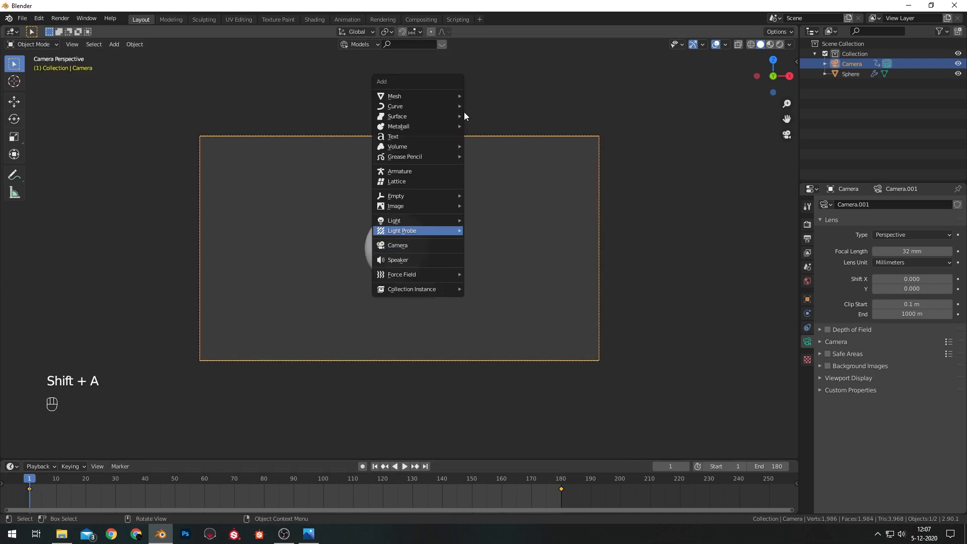
mouse_move(447, 97)
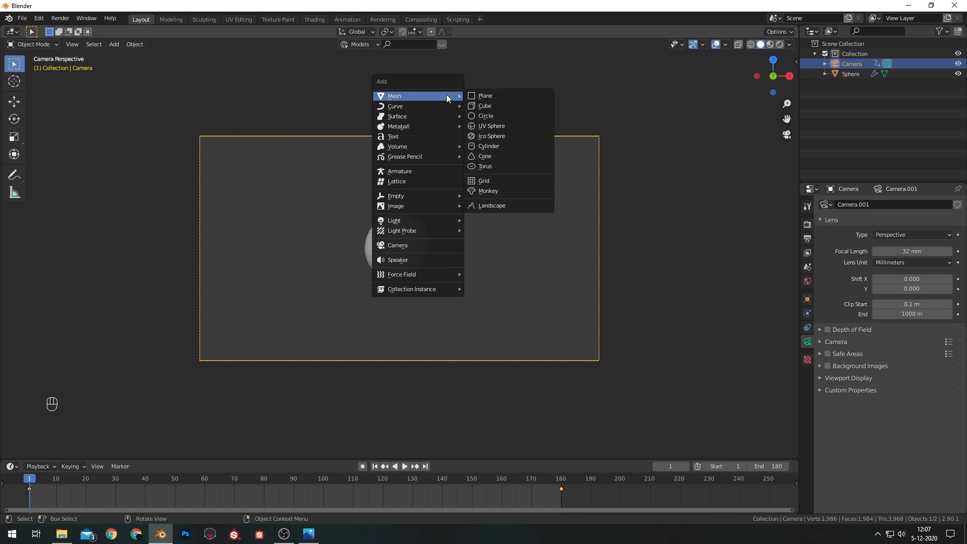
mouse_move(413, 210)
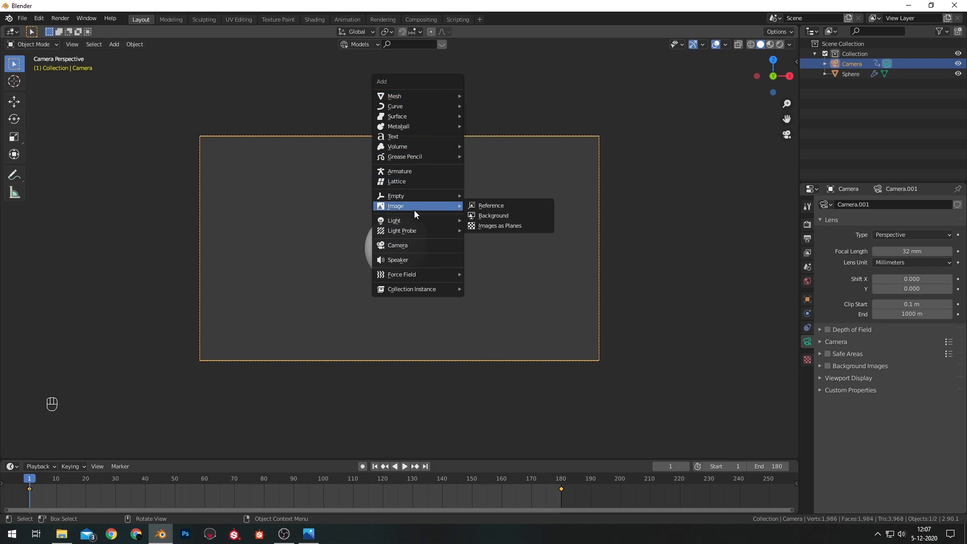
mouse_move(439, 193)
left_click(507, 192)
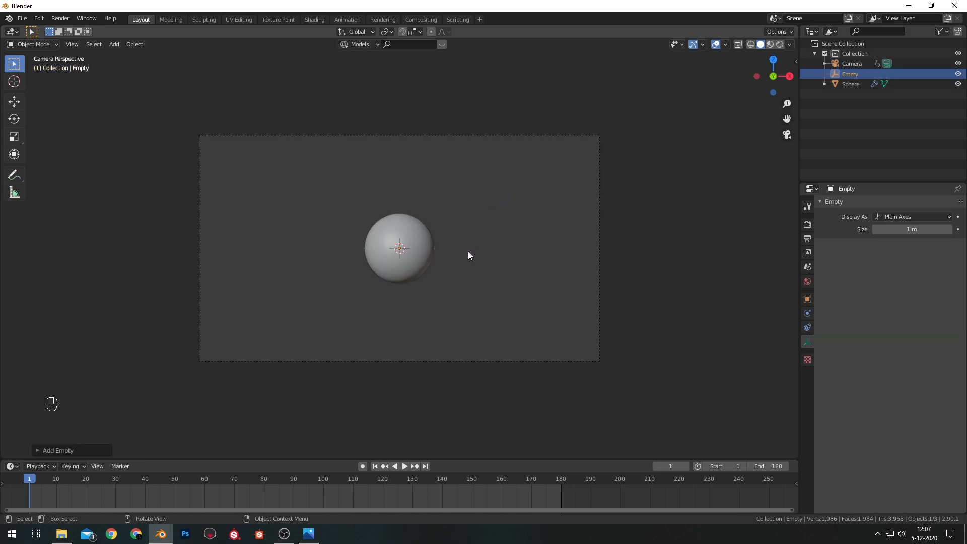
- Move the empty along Y to just inside the front surface of the sphere, checking from the right view
key("g")
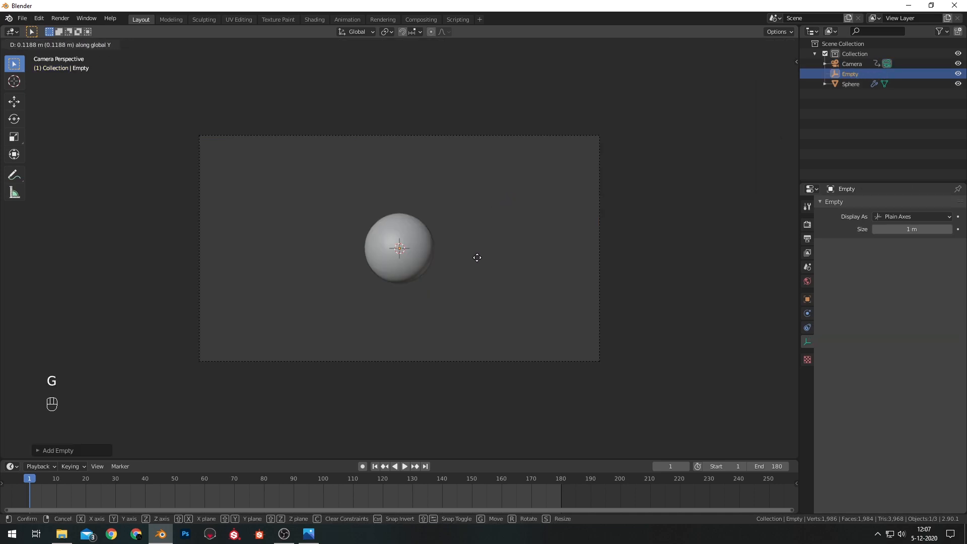
left_click(473, 232)
key("KP_3")
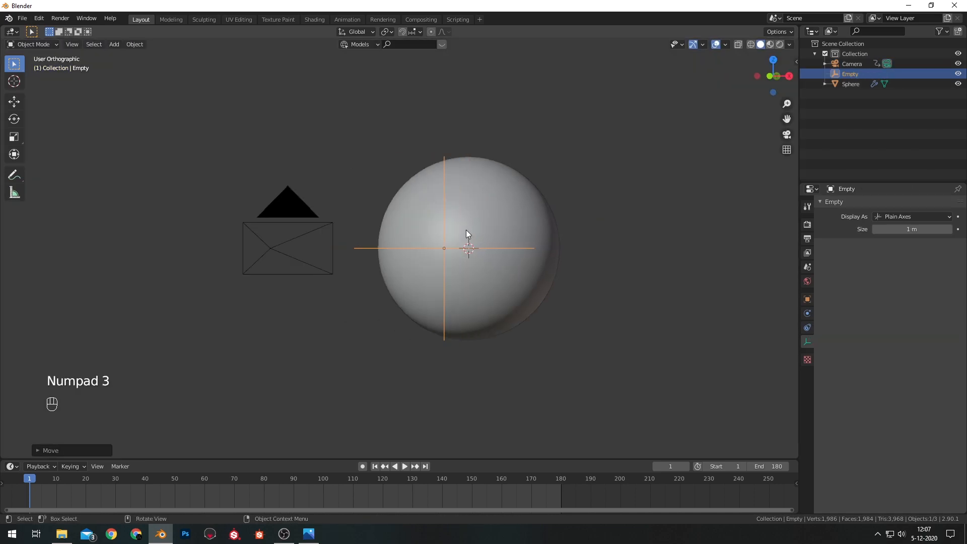
key("g")
middle_click(407, 231)
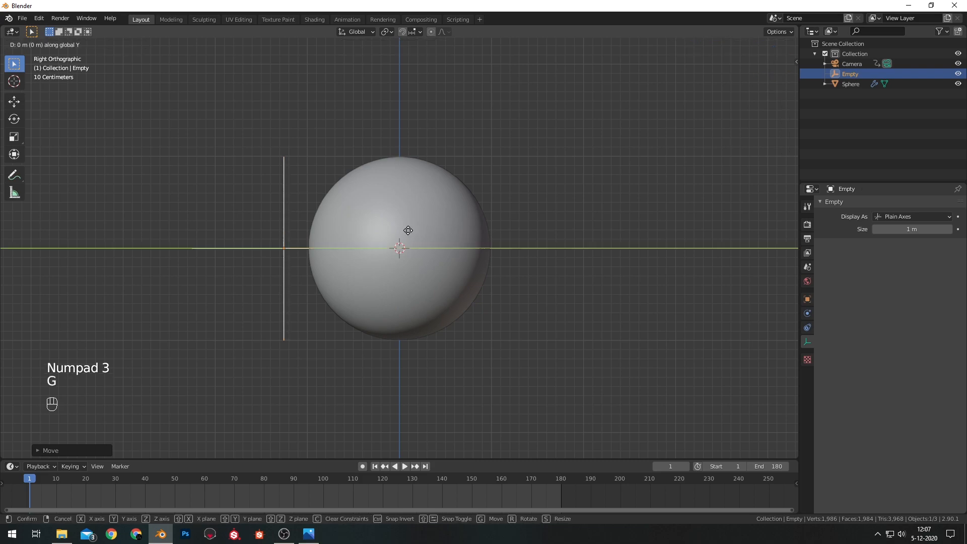
left_click(440, 241)
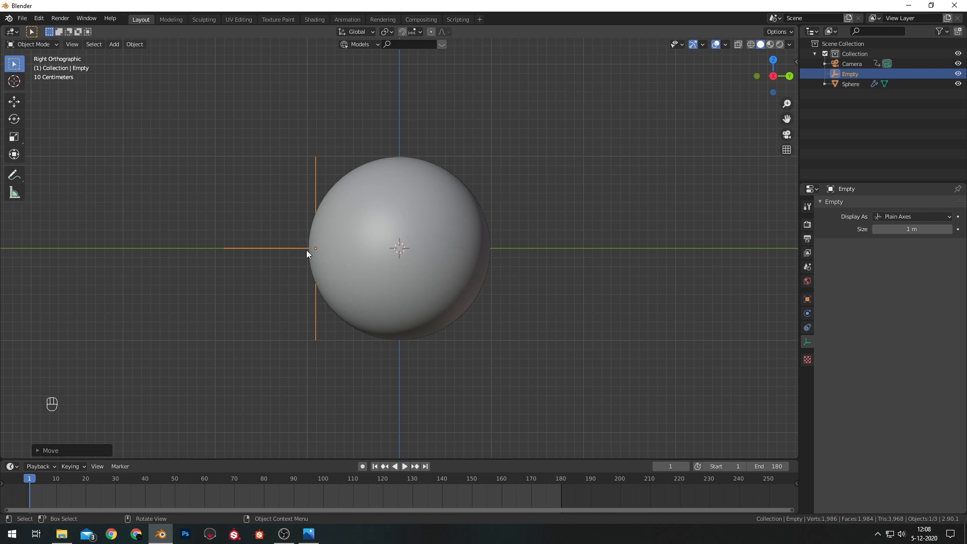
- Enable depth of field on the camera, focus it on the empty, and set the f-stop to 1
key("KP_0")
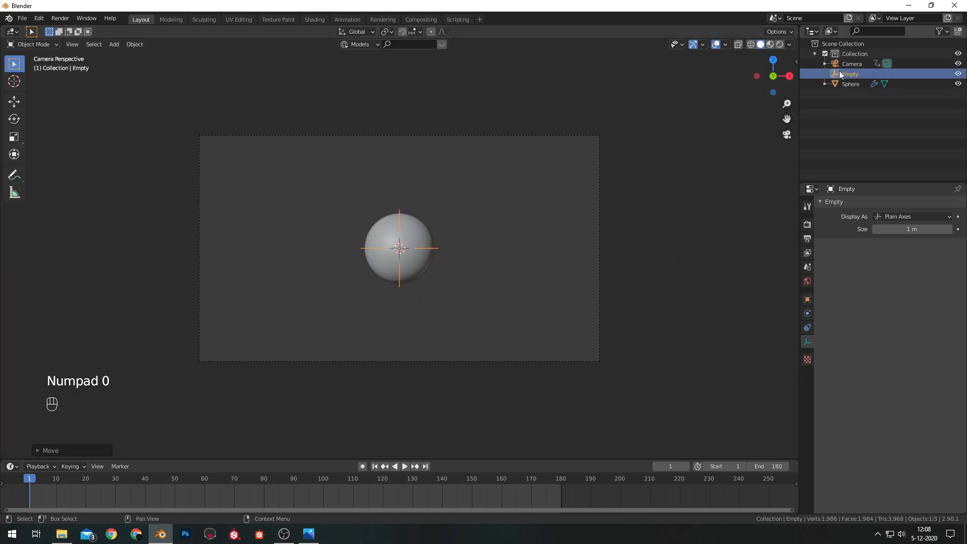
left_click(850, 64)
left_click(827, 329)
left_click(819, 330)
left_click(948, 345)
left_click(400, 210)
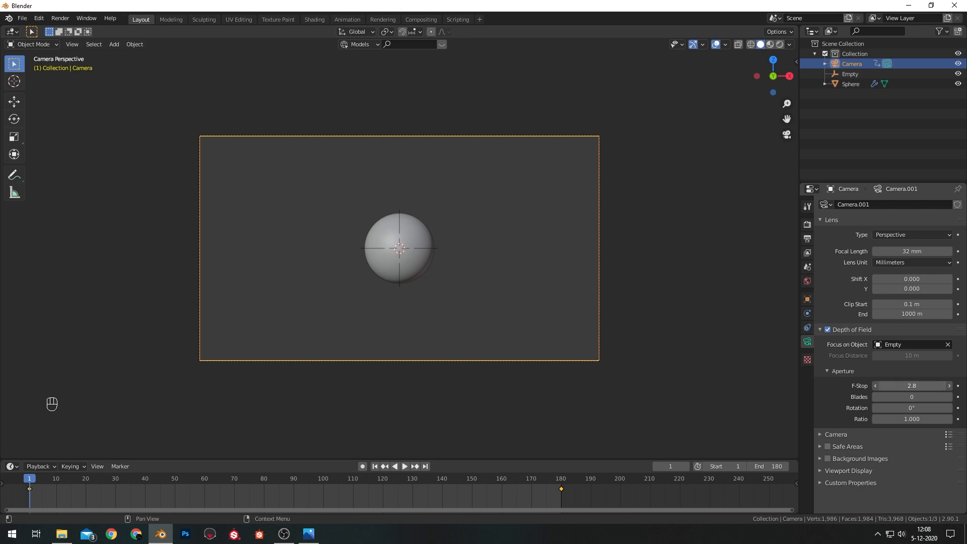
left_click(913, 386)
type("1")
key("Return")
- Set Eevee's render samples to 128 and enable Ambient Occlusion, Bloom and Screen Space Reflections
left_click(807, 223)
left_click(885, 232)
type("12")
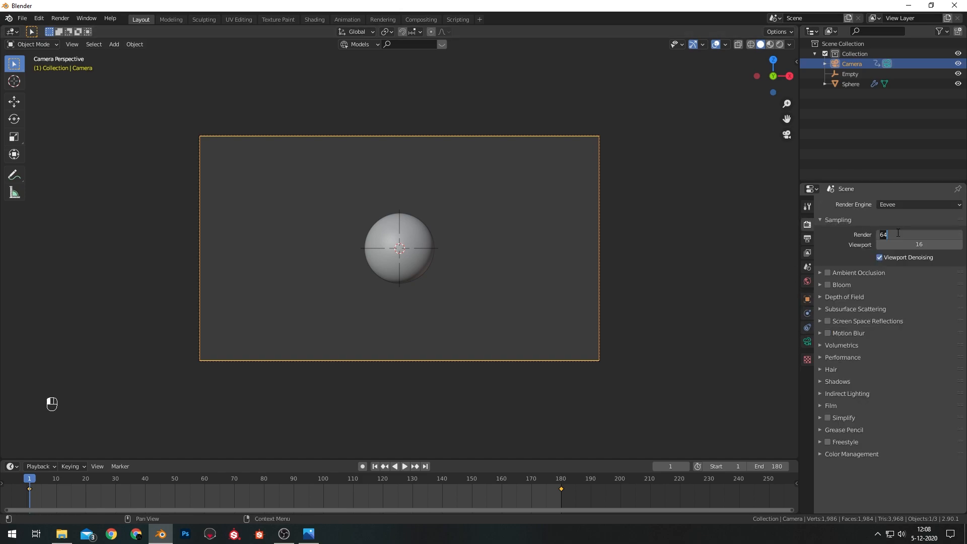
key("Return")
left_click(826, 321)
- Set the color management look to Very High Contrast and enable Motion Blur
left_click(824, 454)
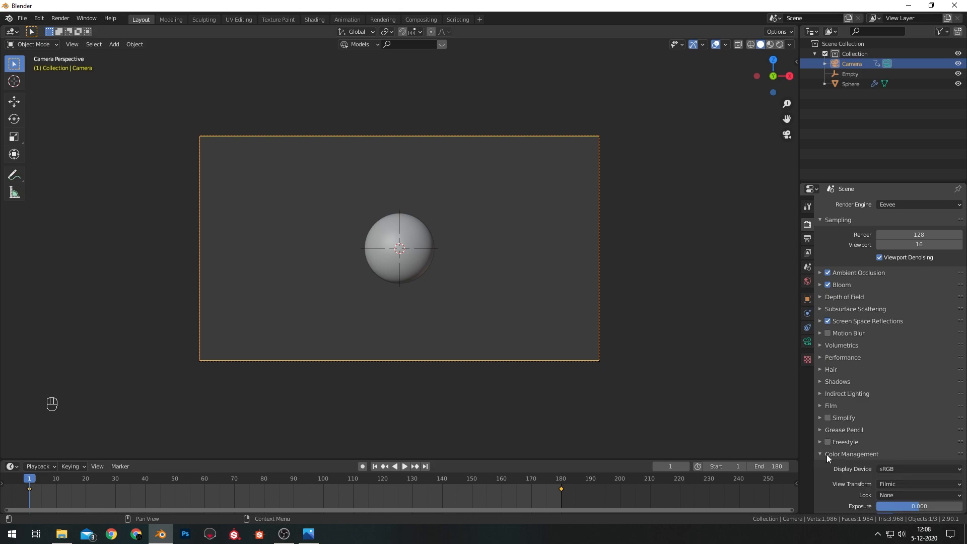
scroll(855, 435, "down", 2)
left_click(892, 454)
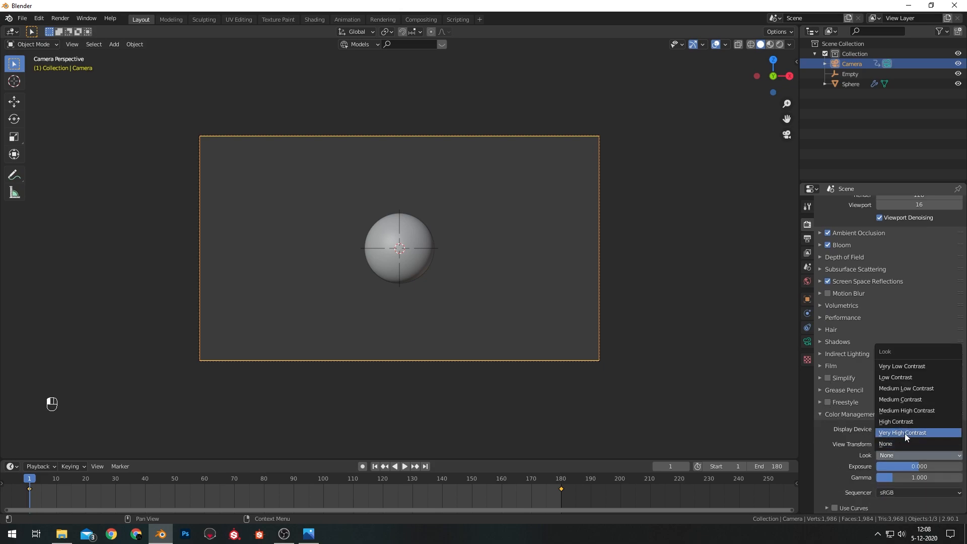
left_click(904, 433)
scroll(876, 383, "up", 2)
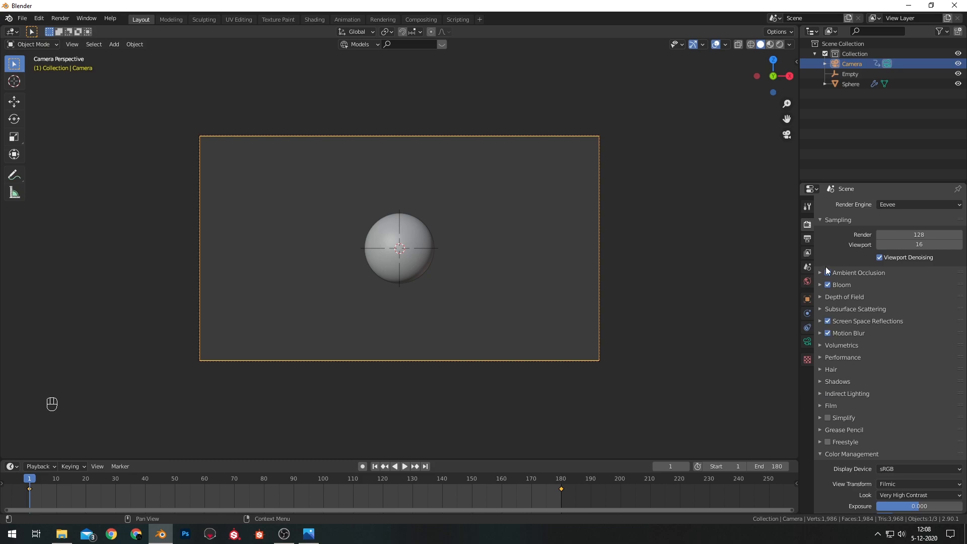
- Rename the empty as Focal Point and the sphere as Portal Orb
double_click(850, 74)
type("Fo")
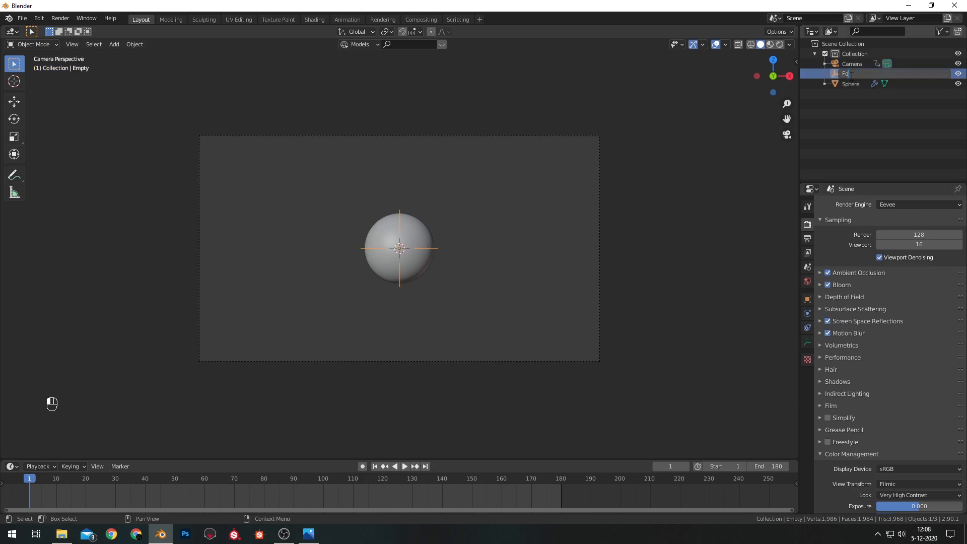
type("cal Pa")
key("Return")
double_click(856, 84)
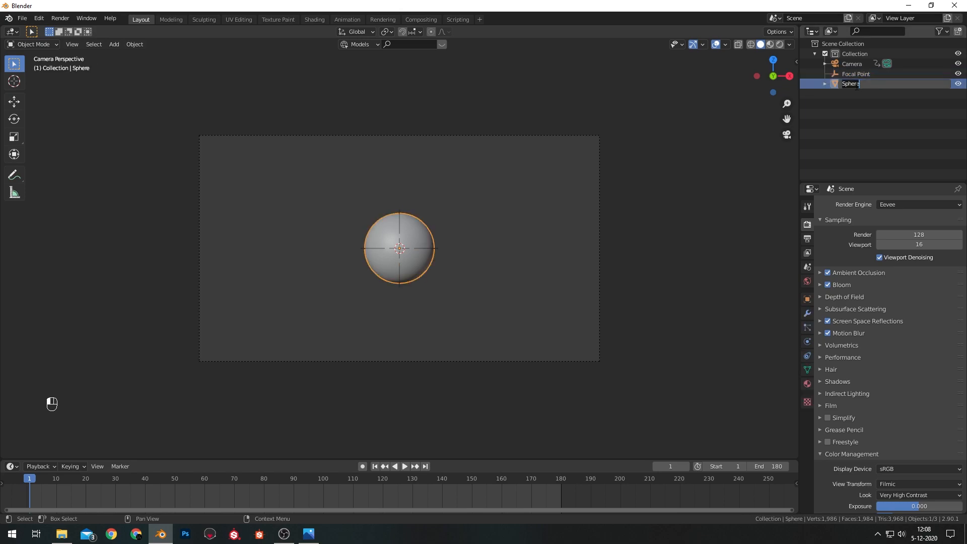
type("Portal Orb")
key("Return")
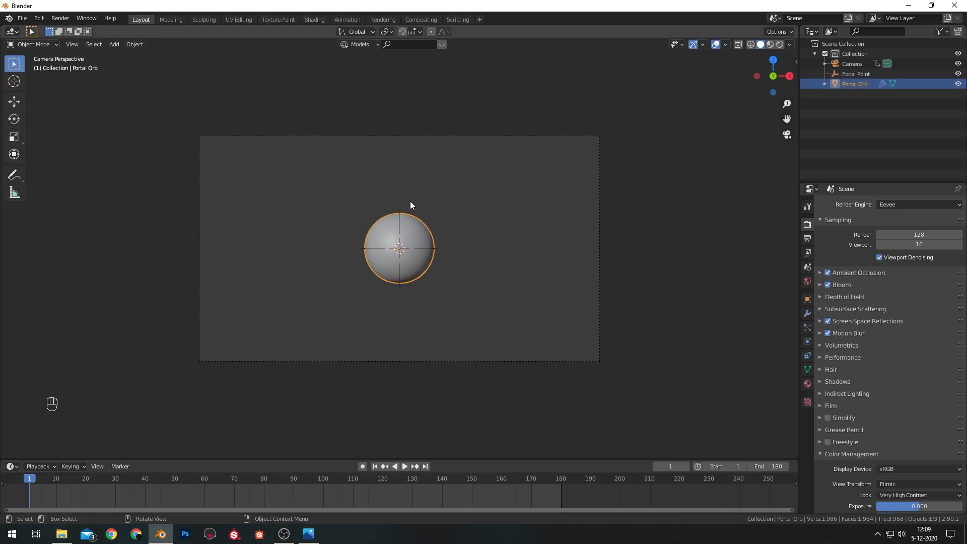
- Add a sun light and move it about 4.5 m along negative X and 2.5 m up from the orb
key("shift+a")
mouse_move(407, 223)
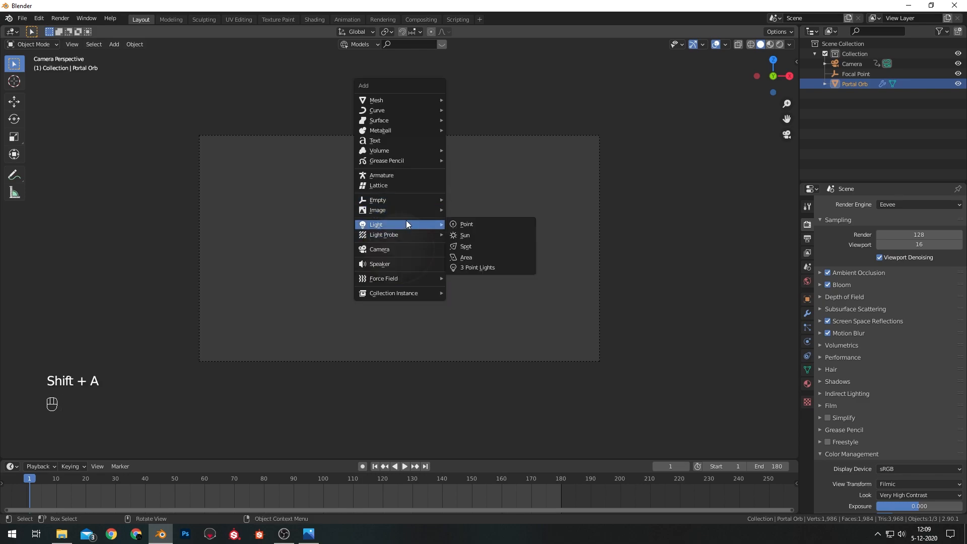
left_click(479, 235)
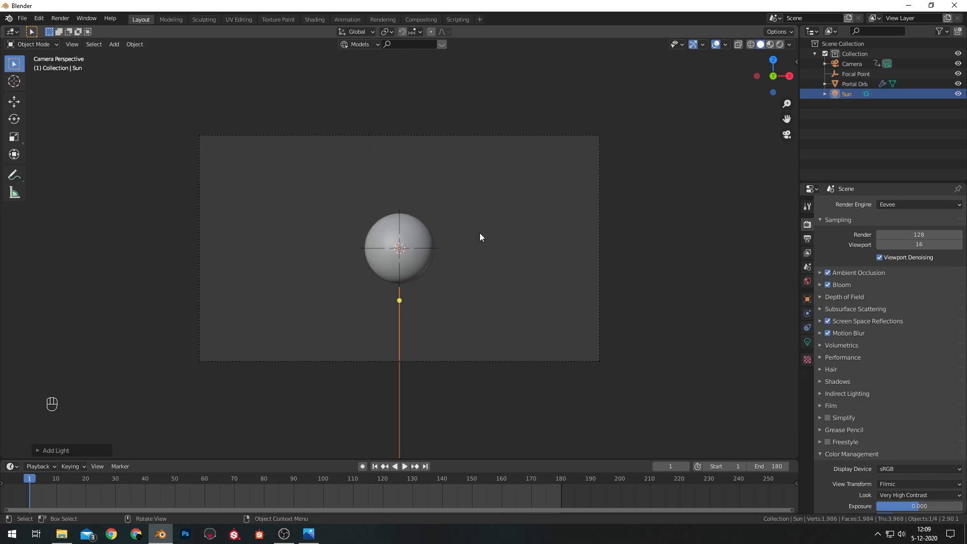
key("g")
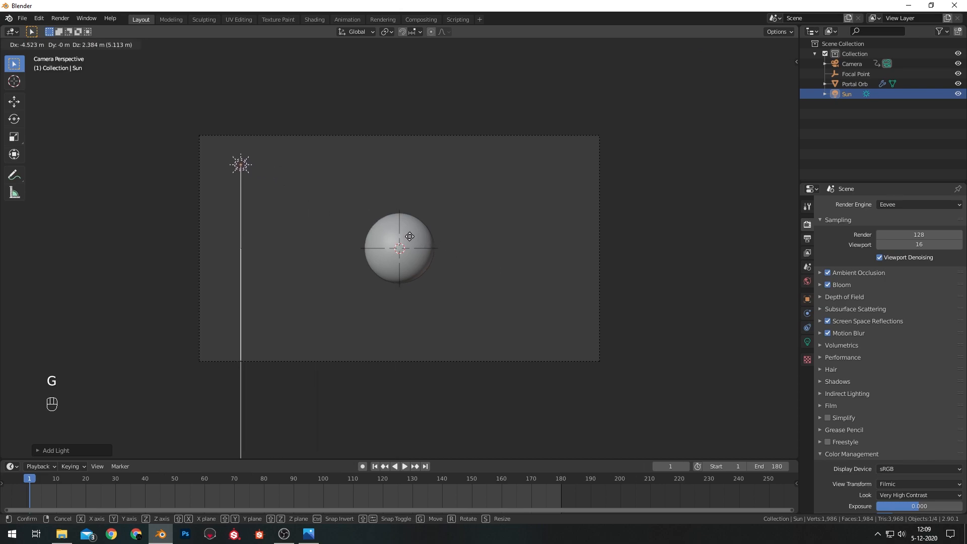
left_click(406, 232)
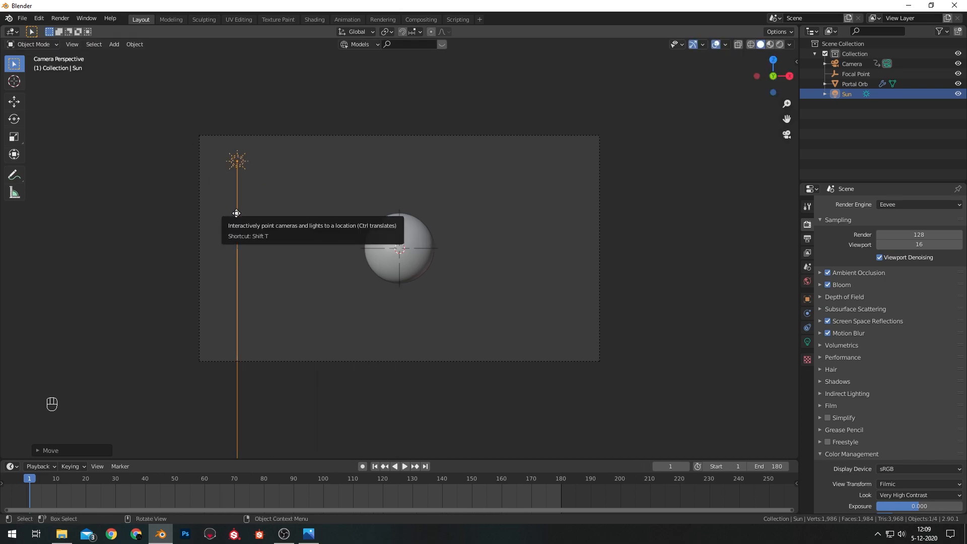
- Move the sun light along Y to behind the orb and aim its direction line through the orb
key("KP_7")
scroll(305, 162, "down", 6)
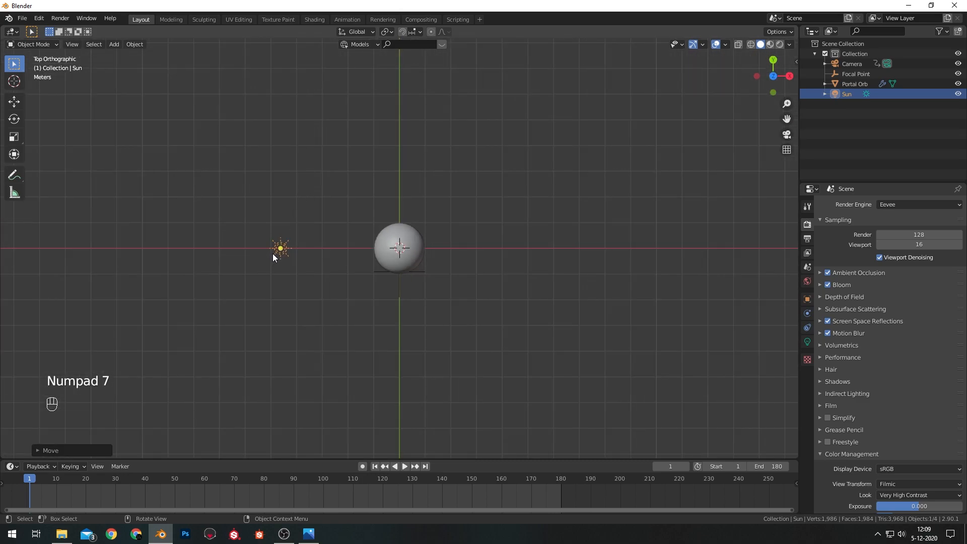
middle_click_drag(373, 222, 410, 326, "shift")
key("g")
key("y")
left_click(409, 173)
middle_click_drag(270, 224, 206, 249)
left_click_drag(206, 248, 407, 243)
middle_click_drag(475, 177, 497, 326)
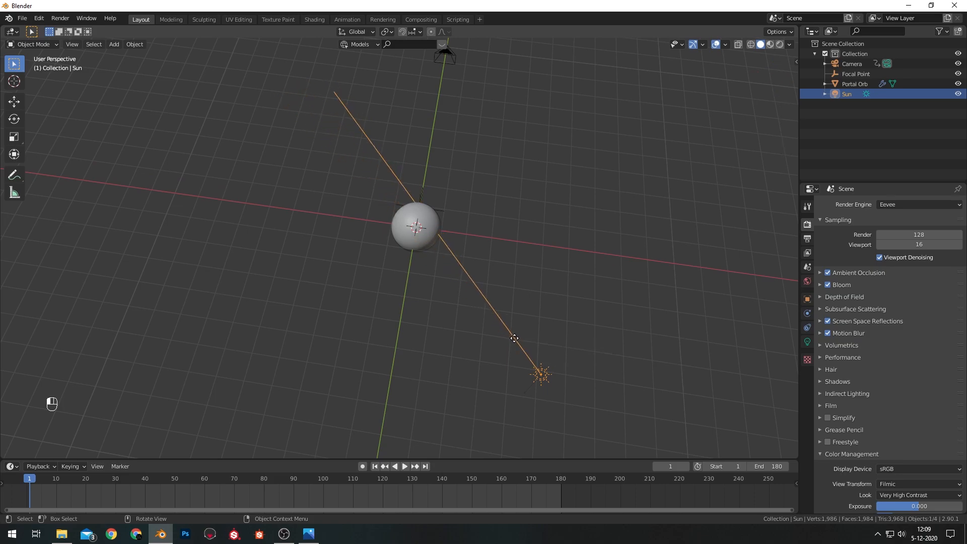
- Play the animation briefly through the camera, return to frame 0 and preview the scene in Rendered shading
key("KP_0")
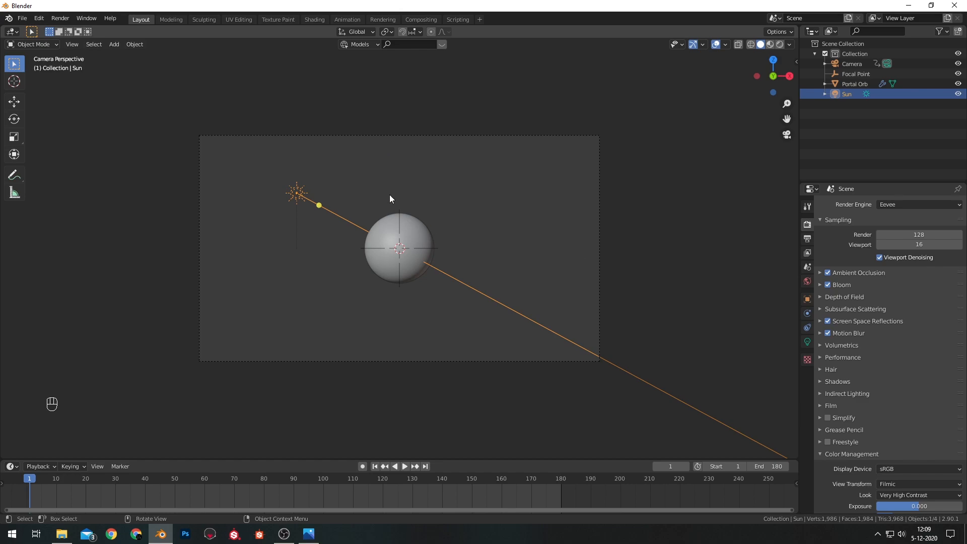
key("space")
key("space")
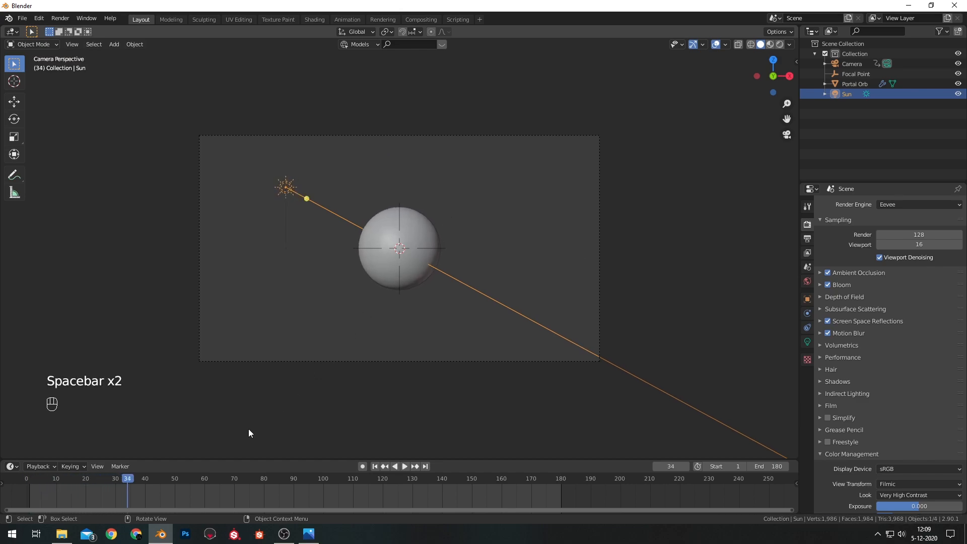
left_click_drag(125, 479, 26, 479)
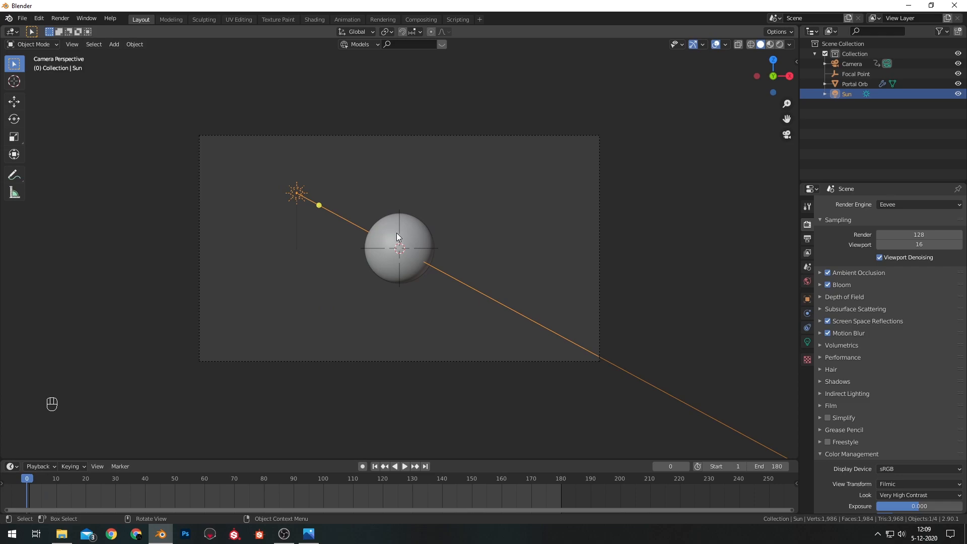
key("z")
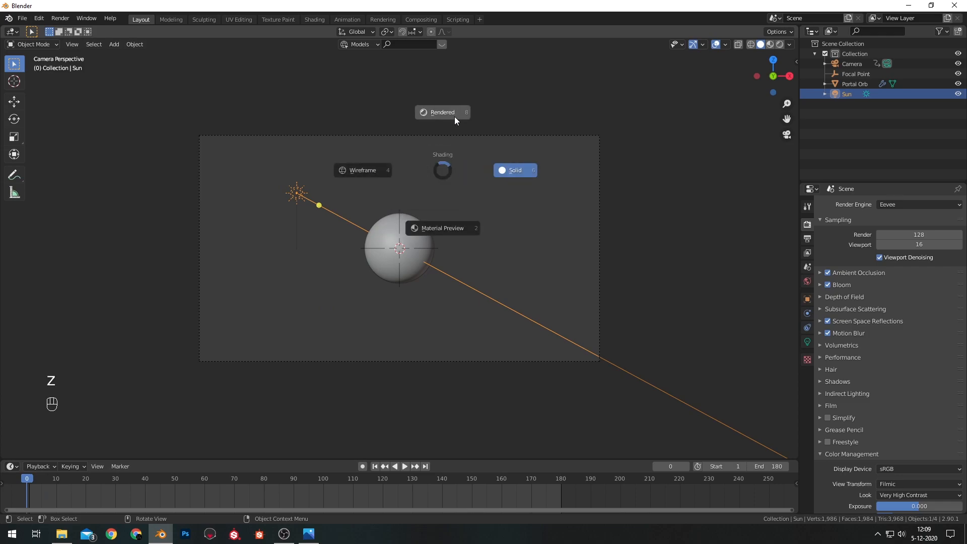
left_click(452, 98)
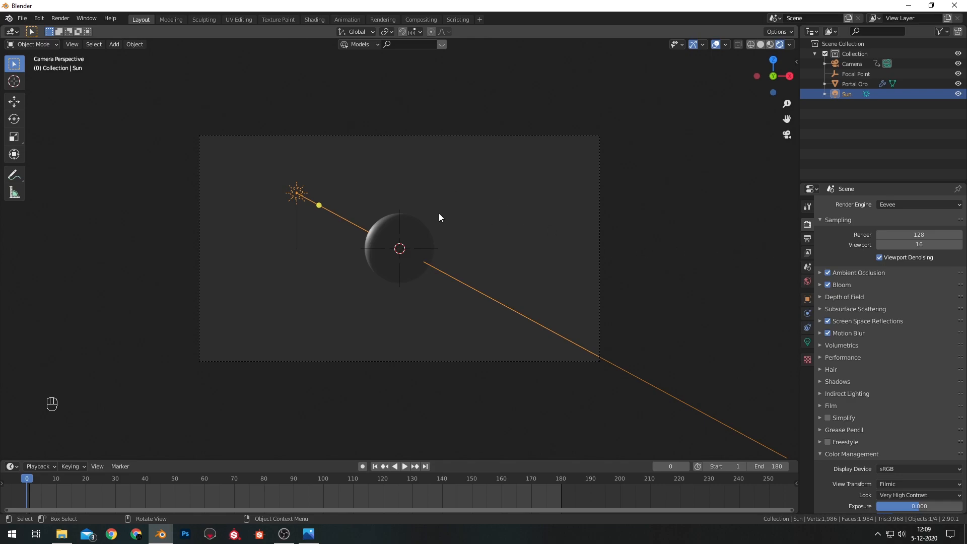
- Switch to the Shading workspace and join the file browser and image editor areas into their neighbouring areas
left_click(317, 19)
right_click(146, 90)
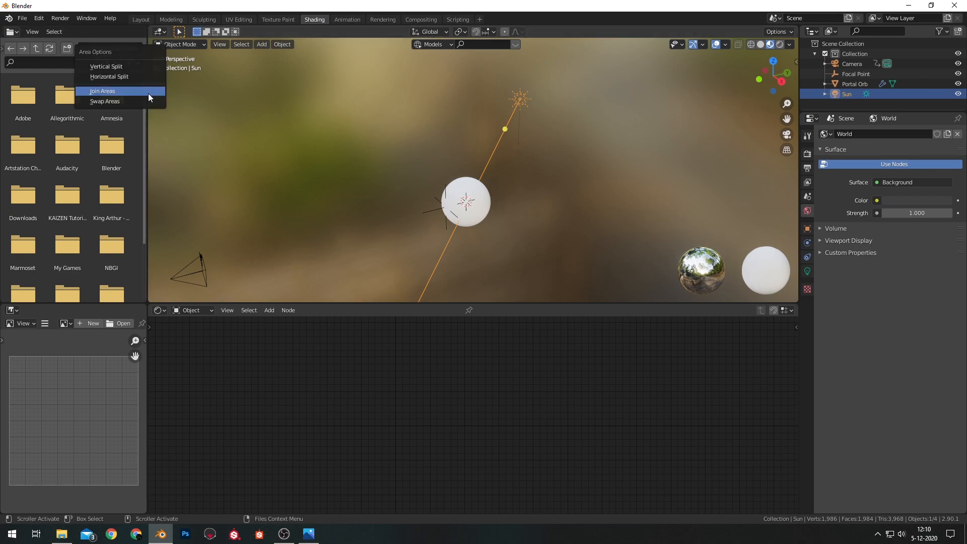
left_click(150, 96)
left_click(129, 62)
right_click(145, 313)
left_click(146, 314)
left_click(101, 362)
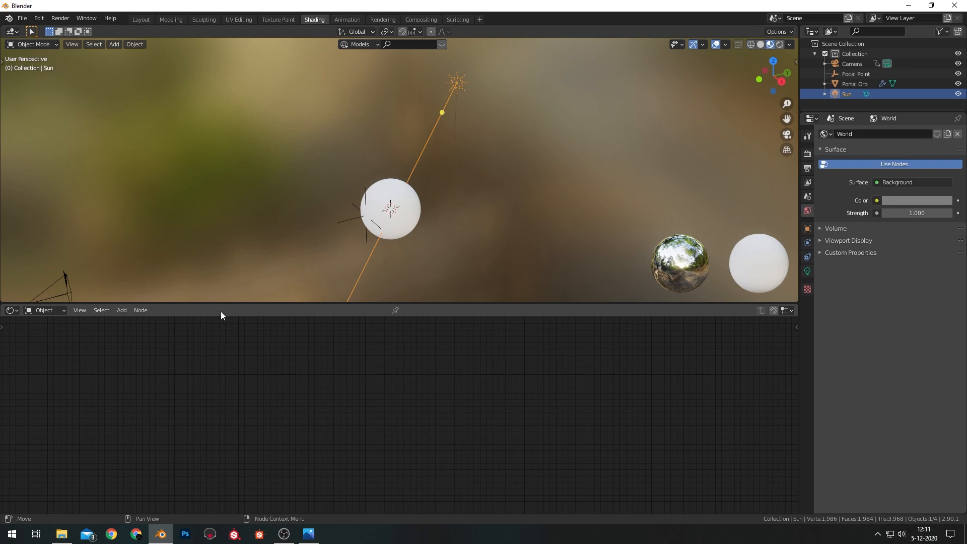
- Set the shader editor to World and assign an Environment Texture to the Background color
left_click(53, 310)
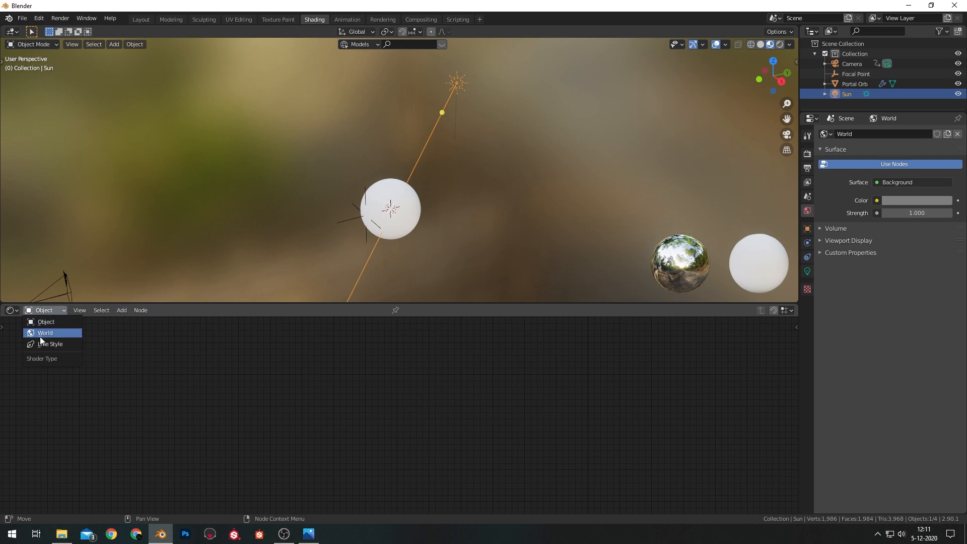
left_click(49, 332)
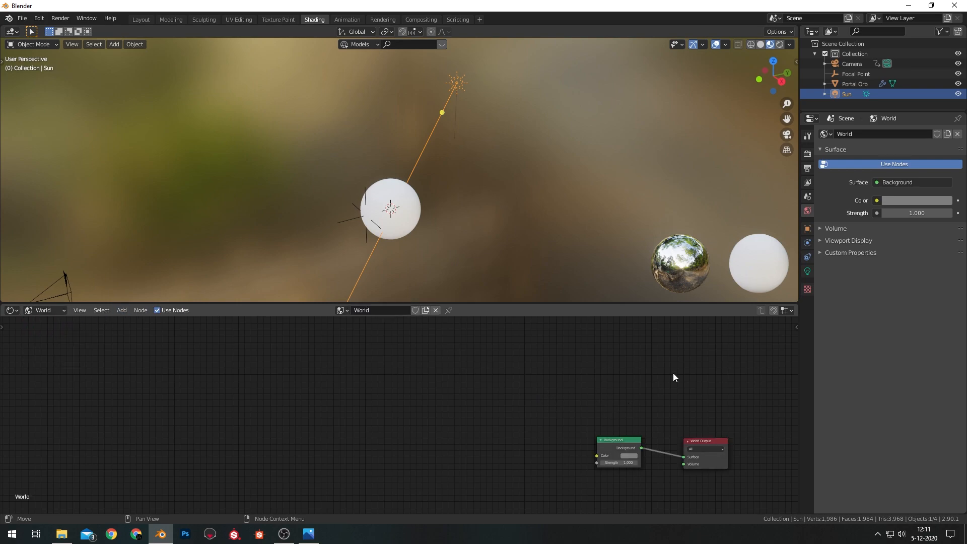
middle_click_drag(681, 363, 563, 382)
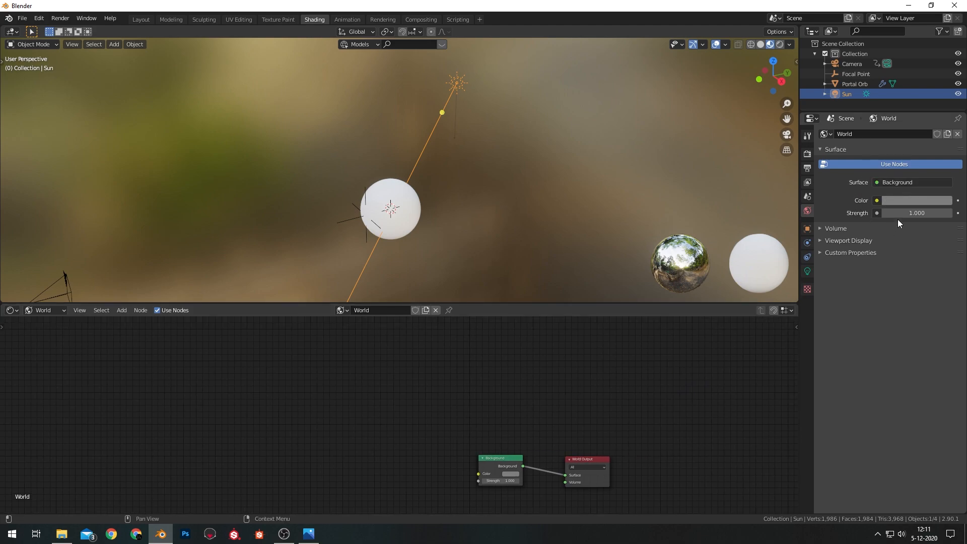
left_click(876, 200)
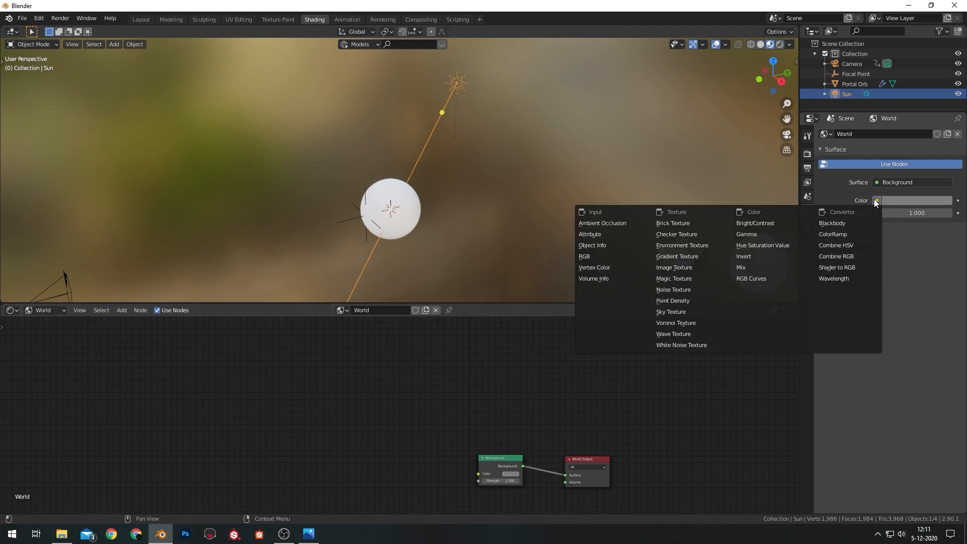
left_click(681, 245)
- Insert a Mix Shader between the Background and World Output nodes and set its Fac to 0
middle_click_drag(392, 425, 430, 360)
left_click_drag(384, 351, 565, 457)
key("g")
left_click(484, 416)
left_click(524, 400)
key("shift+a")
left_click(524, 401)
type("mix shader")
key("Return")
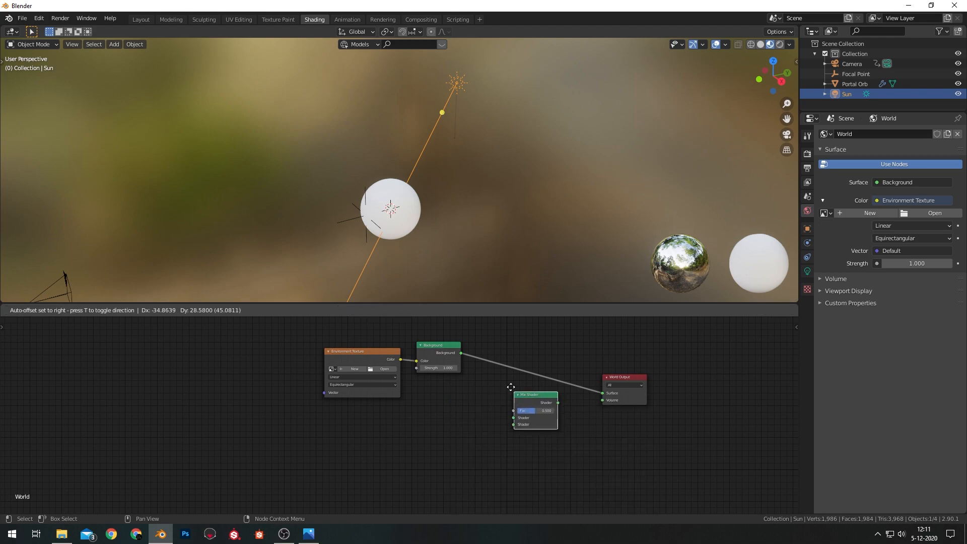
left_click(561, 399)
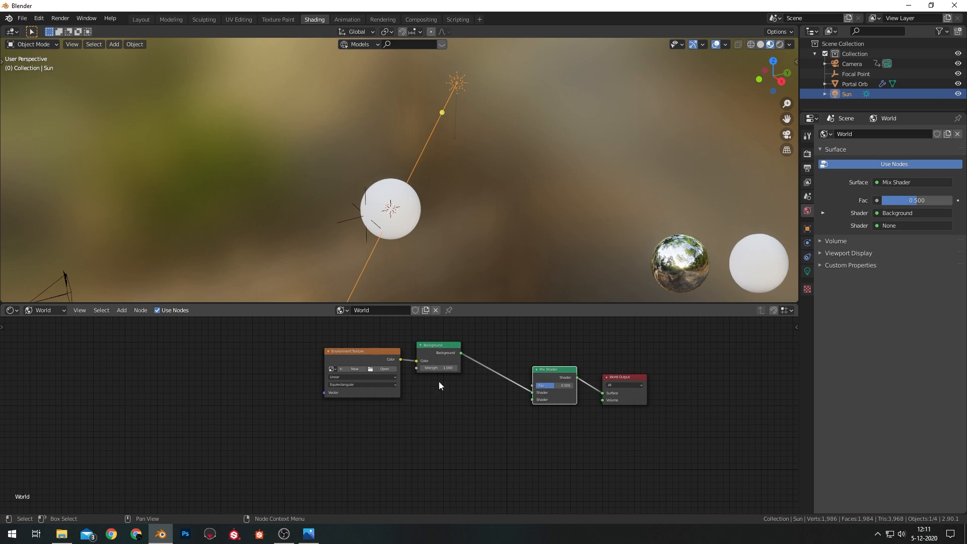
middle_click_drag(454, 407, 488, 427)
left_click_drag(601, 404, 564, 406)
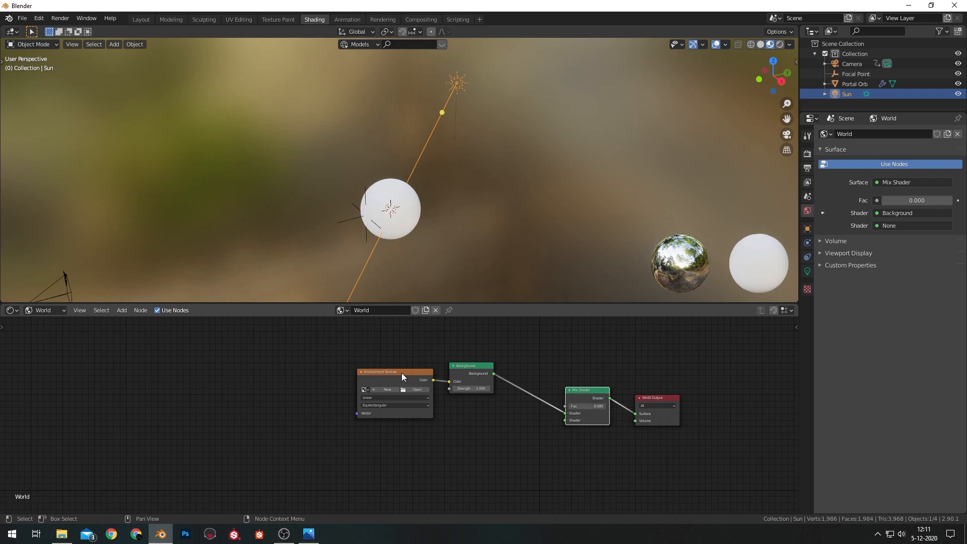
- Load spruit_sunrise_4k.hdr from the HDRI Library into the Environment Texture and space that node away from the Background node
middle_click_drag(537, 358, 577, 396)
left_click_drag(430, 410, 398, 373)
left_click(425, 390)
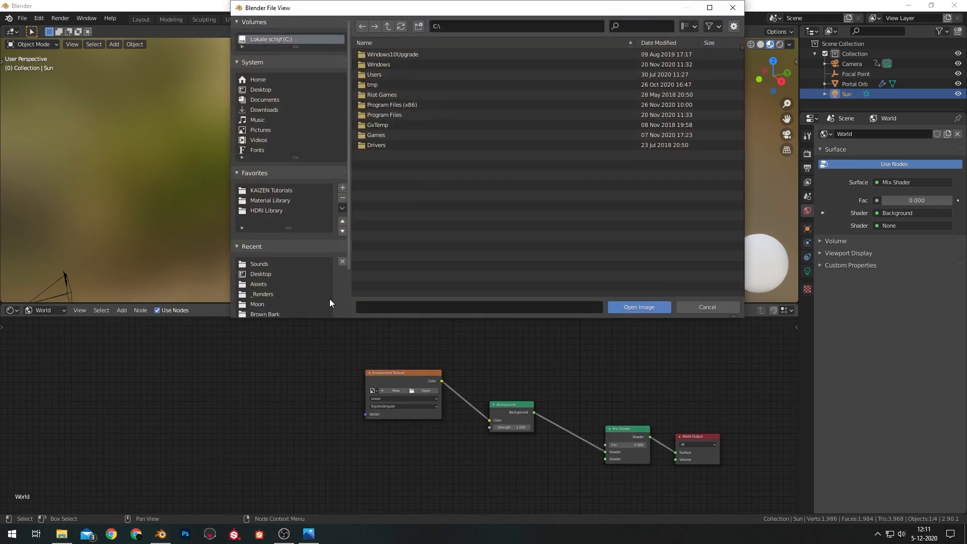
left_click(265, 210)
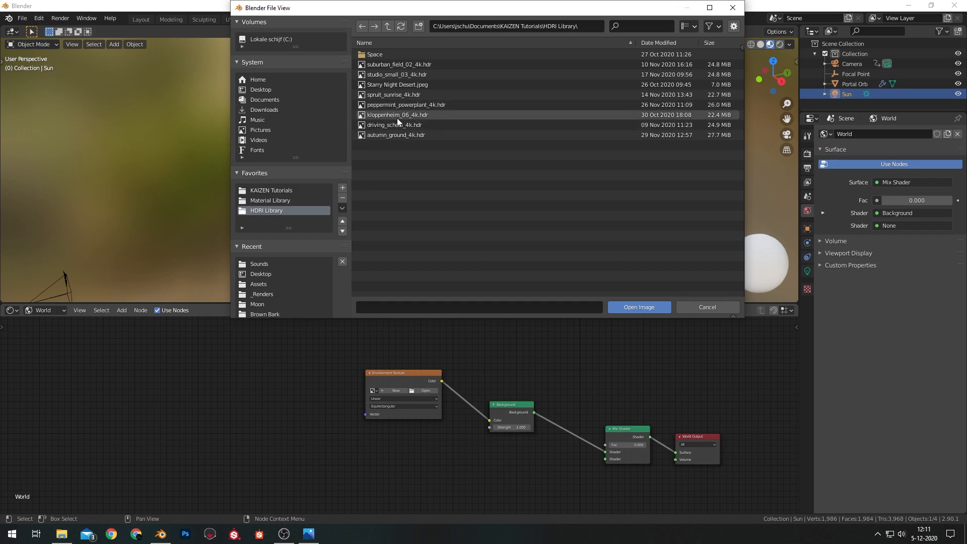
double_click(391, 93)
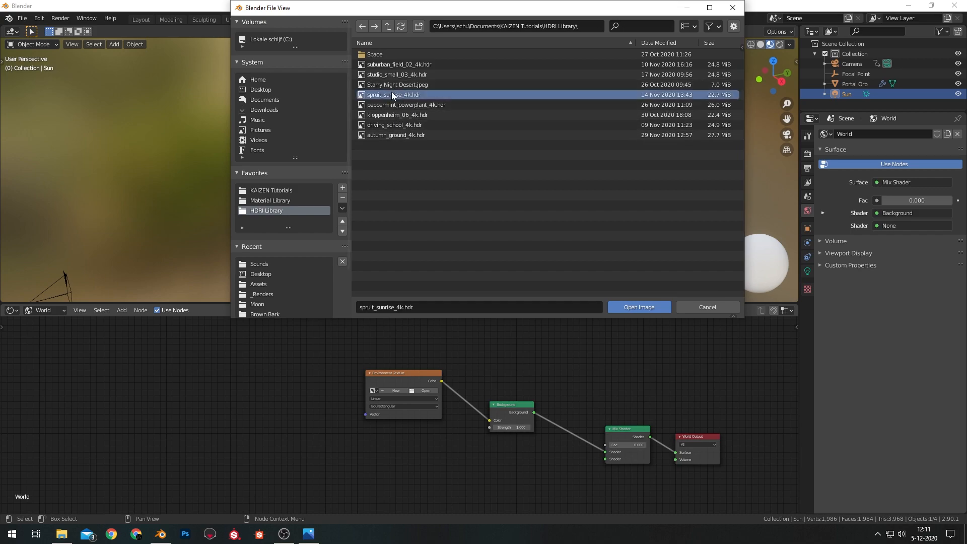
middle_click_drag(401, 381, 571, 367)
left_click_drag(575, 358, 389, 374)
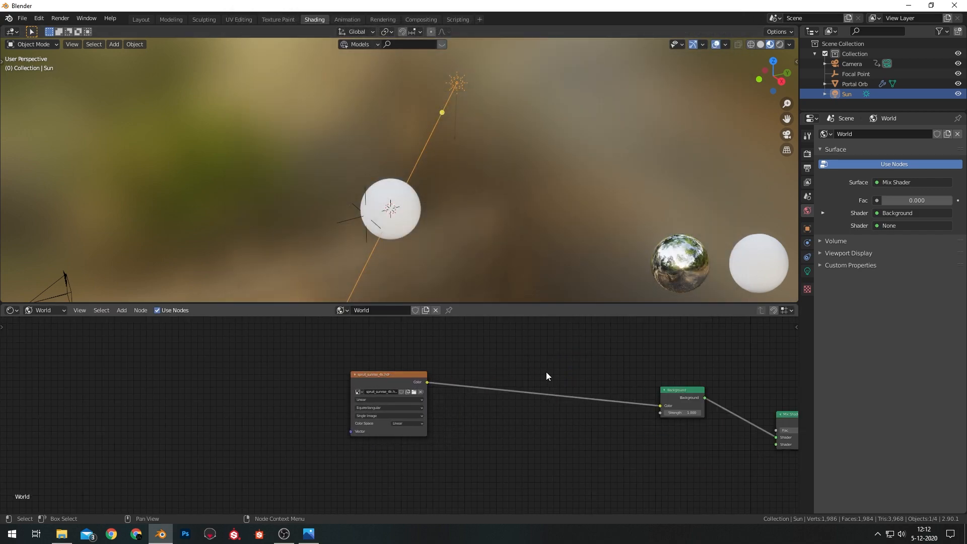
- Insert a second Mix Shader between the Background and the first Mix Shader and rearrange the world nodes
key("shift+a")
left_click(546, 372)
type("mix")
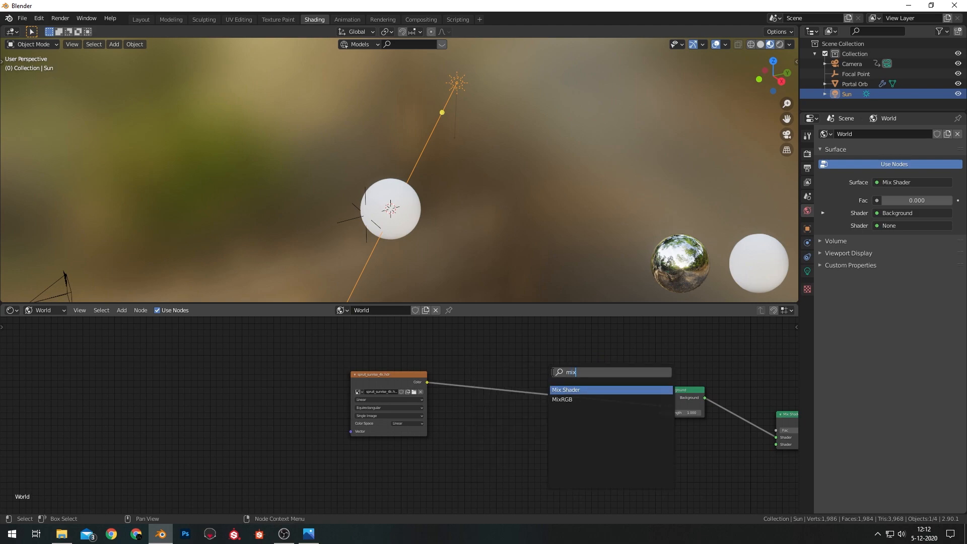
key("Return")
left_click(762, 400)
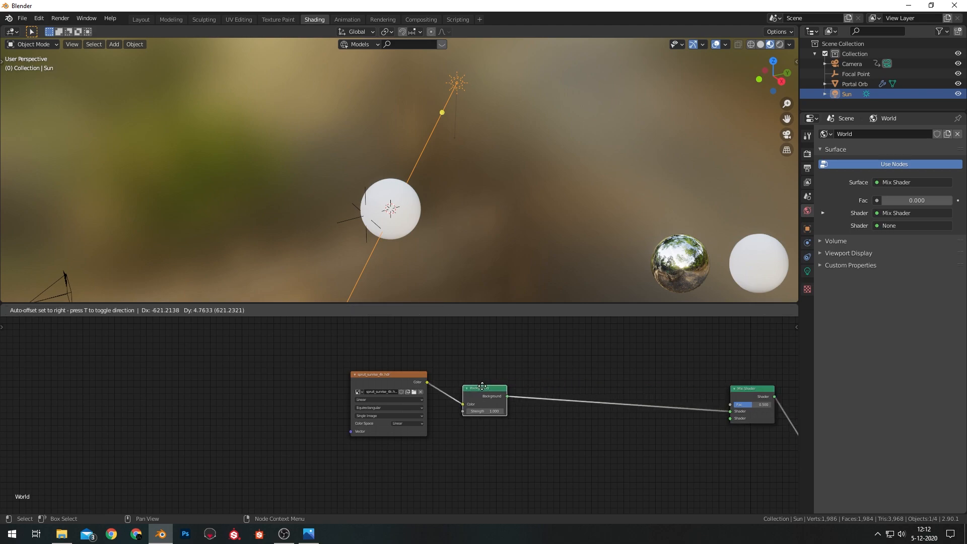
left_click_drag(762, 400, 687, 382)
scroll(672, 382, "down", 5)
left_click_drag(355, 371, 488, 442)
key("g")
left_click(522, 417)
left_click(505, 353)
middle_click_drag(503, 344, 515, 399)
- Add Mapping and Texture Coordinate nodes to the environment texture and check that the Node Wrangler add-on is enabled
left_click(424, 430)
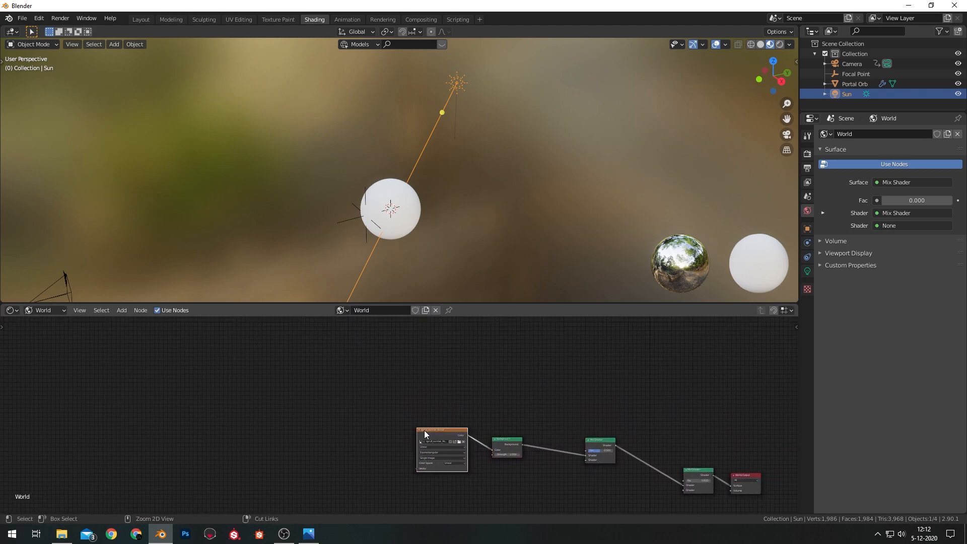
key("ctrl+t")
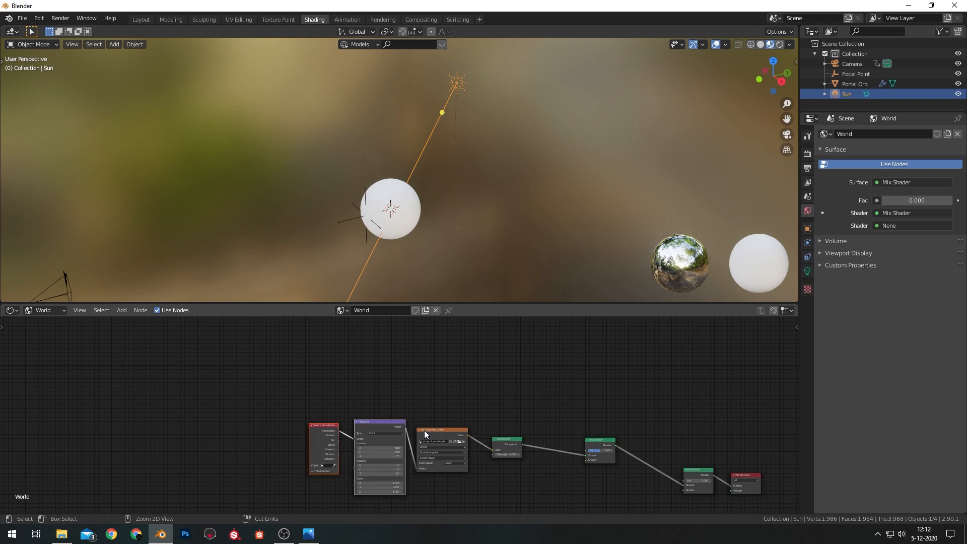
left_click(39, 18)
left_click(71, 160)
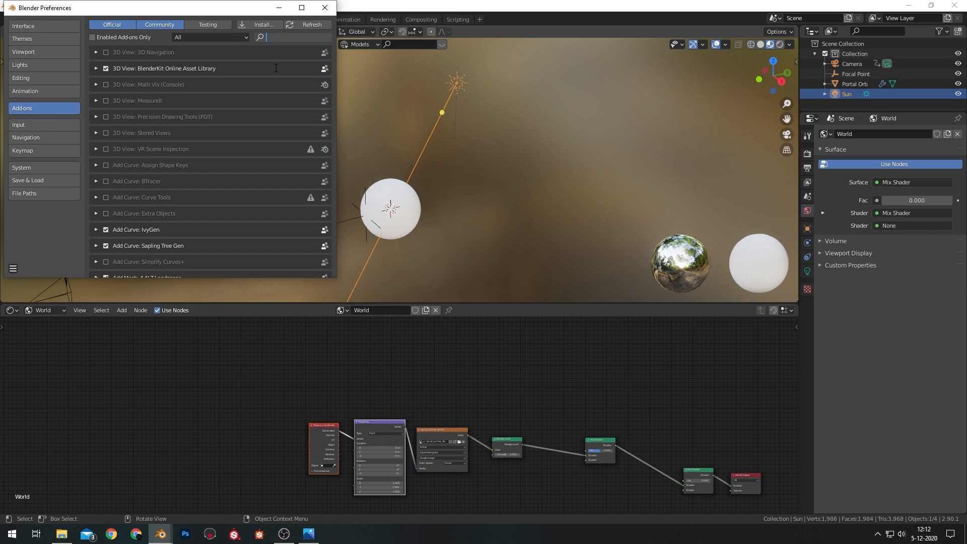
type("node wra")
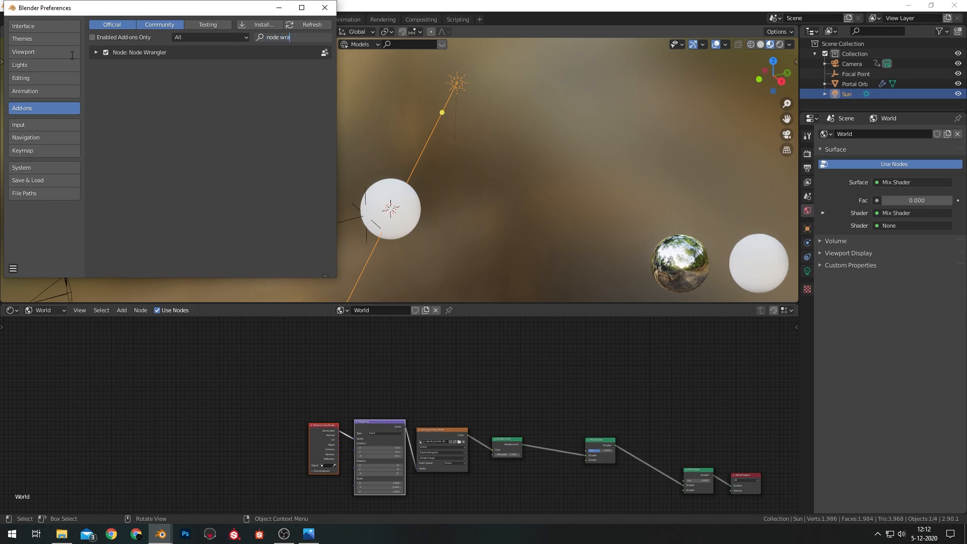
left_click(325, 7)
- Set the Mapping node's Z rotation to 572°
middle_click_drag(389, 376, 322, 296)
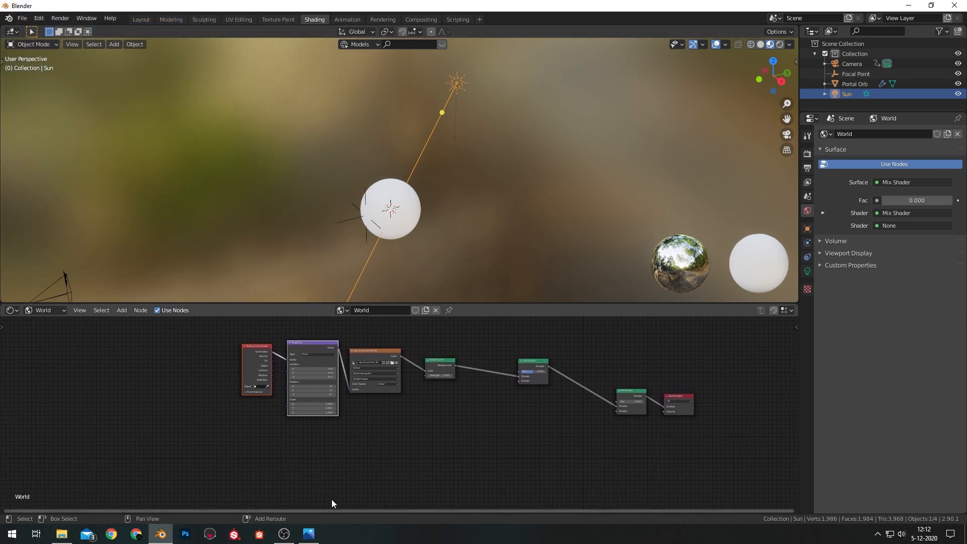
scroll(367, 431, "up", 4)
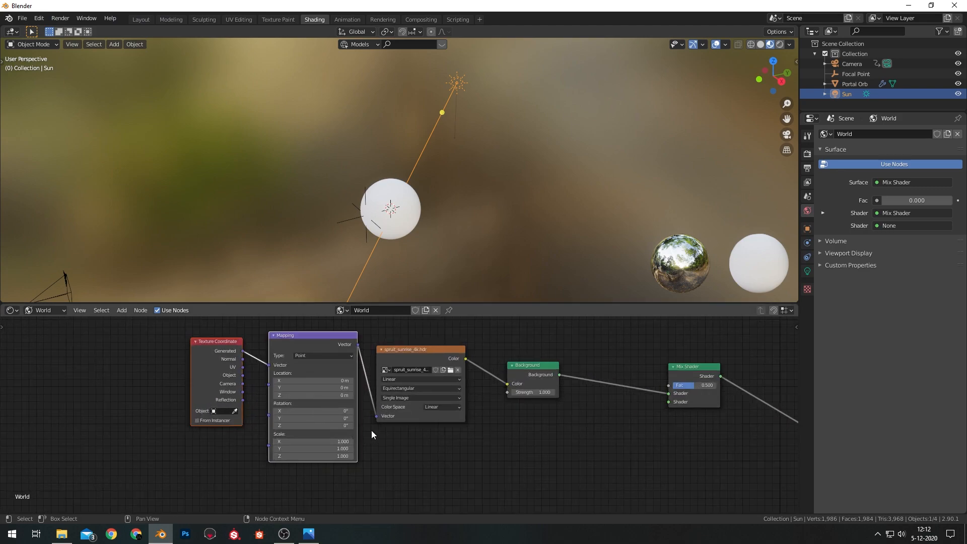
left_click(294, 431)
type("572")
key("Return")
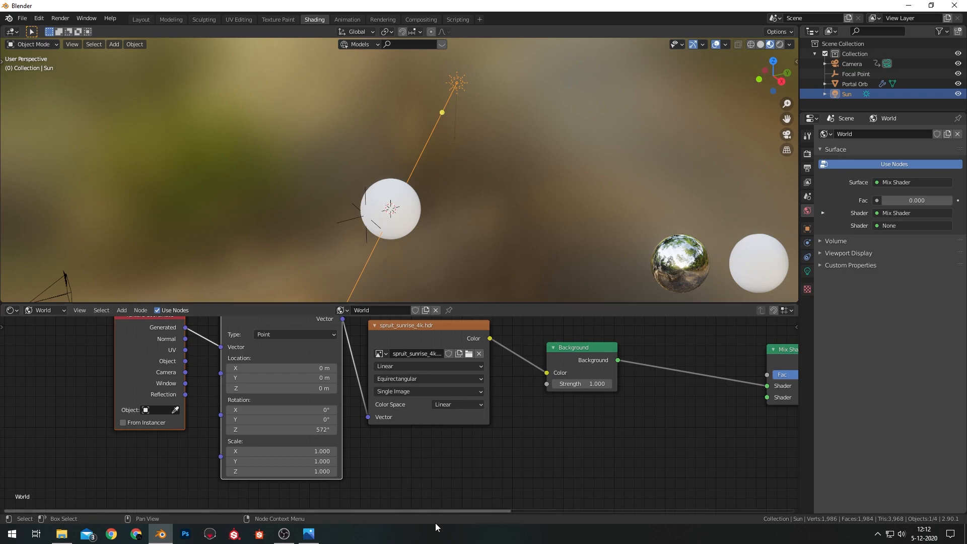
- Show the rendered camera view and move the sun light farther from the orb along negative X to match the HDRI's sun
scroll(474, 434, "down", 3)
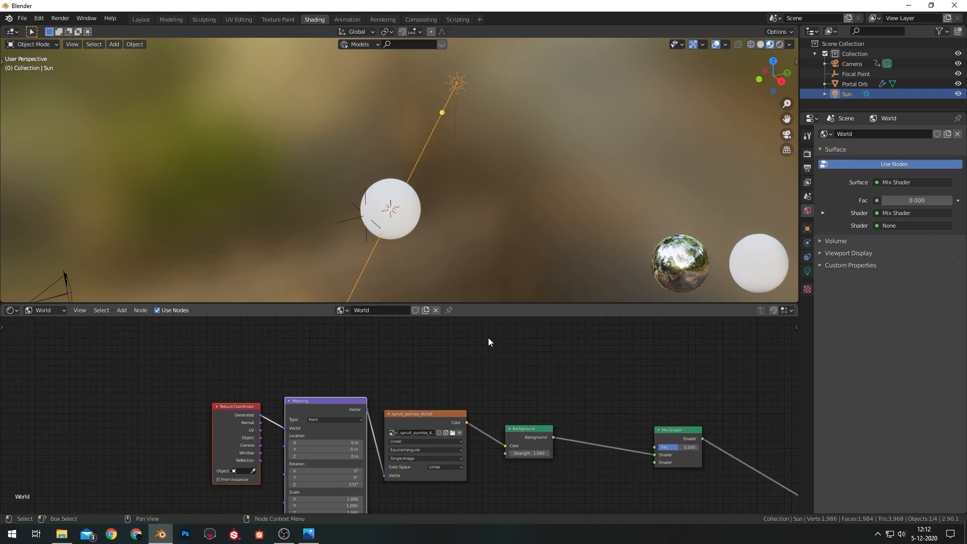
key("z")
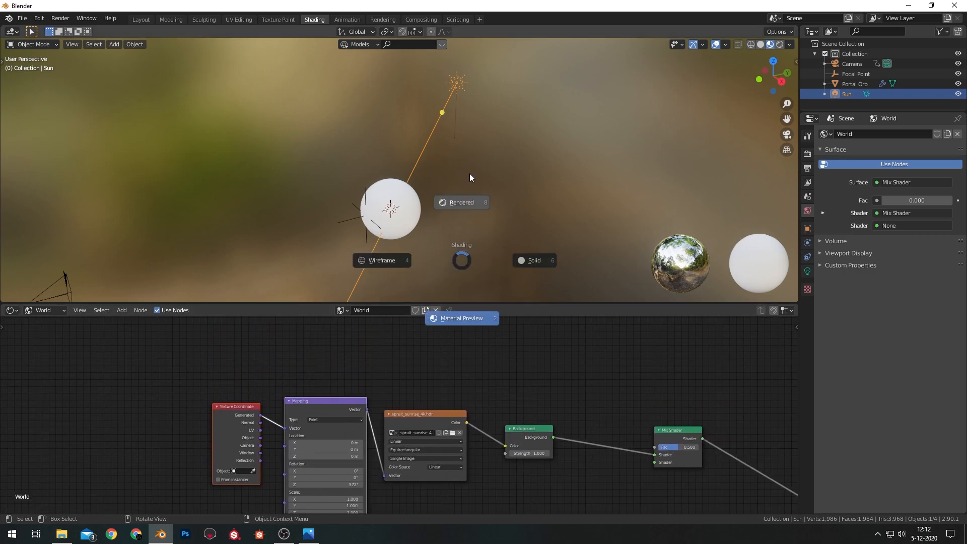
left_click(470, 173)
key("KP_0")
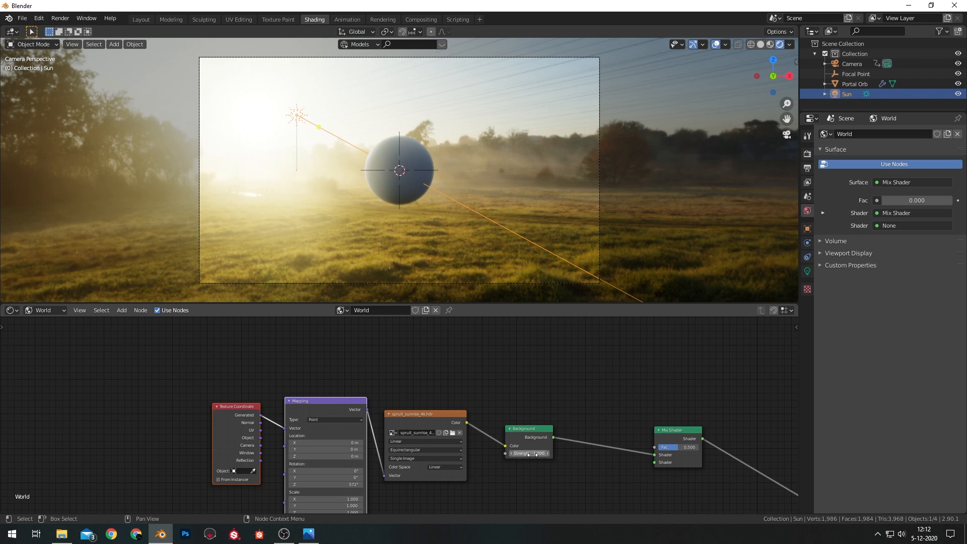
key("g")
key("x")
left_click(559, 234)
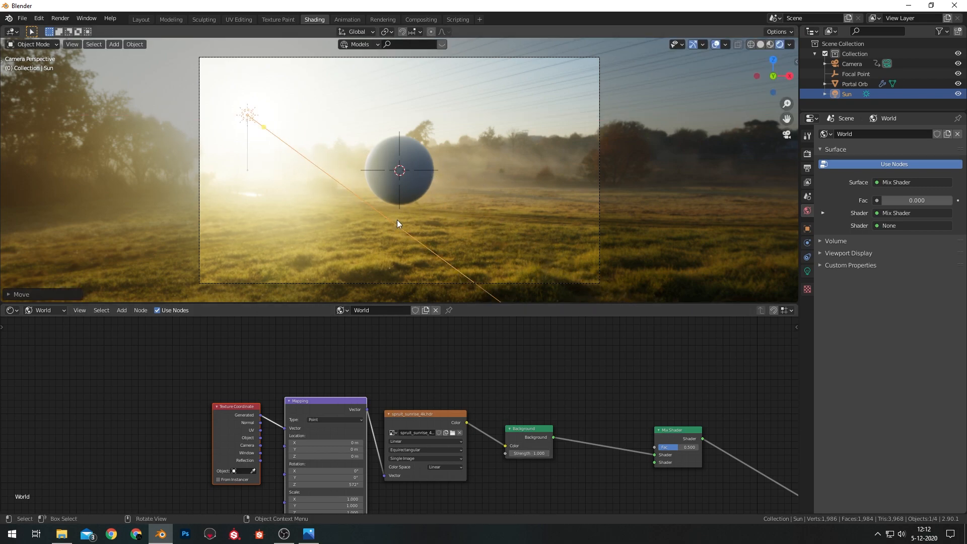
- Set the Background node's strength to 0.5
left_click(538, 453)
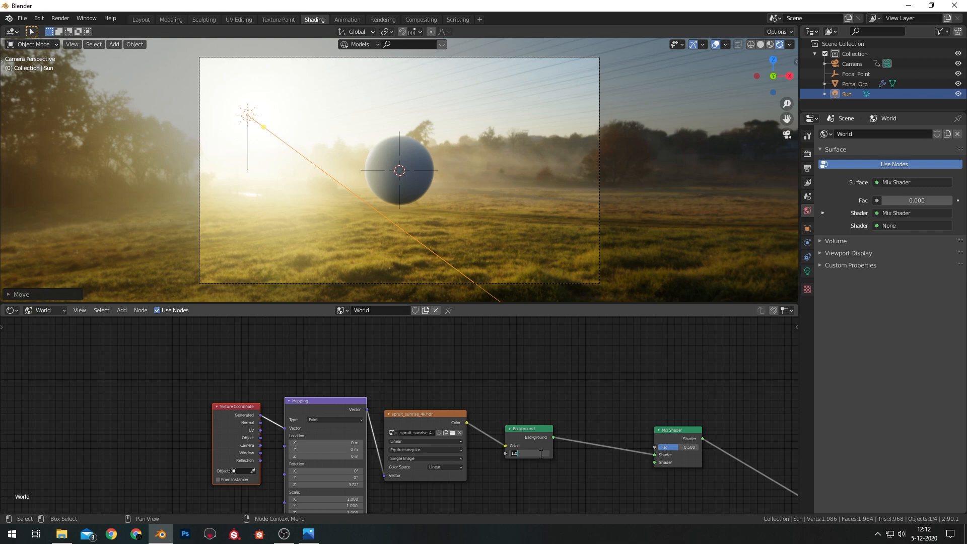
type("0.5")
key("Return")
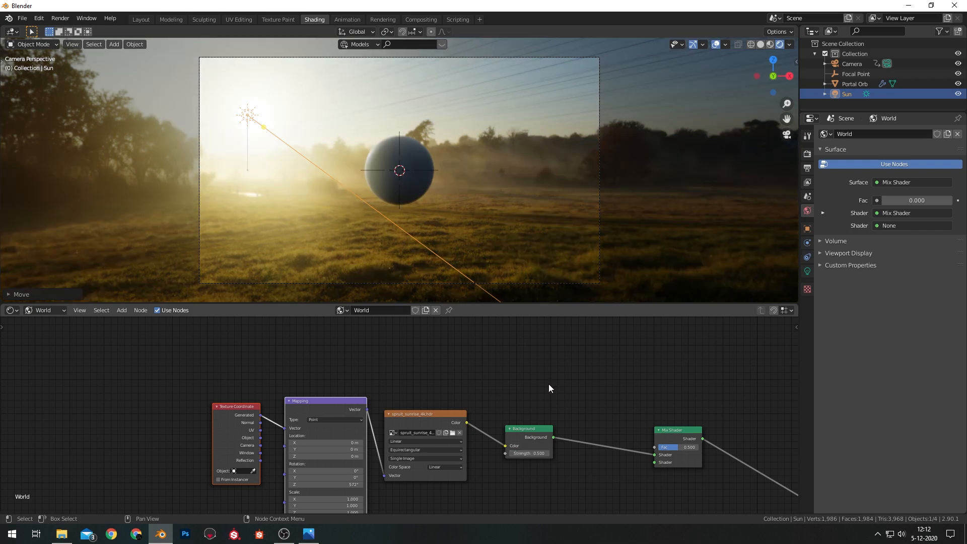
- Select the HDRI nodes with their Mix Shader and move them clear of the final Mix Shader
scroll(549, 382, "down", 1)
middle_click_drag(505, 379, 506, 356)
middle_click_drag(322, 367, 328, 400)
left_click_drag(226, 382, 529, 471)
key("g")
left_click(487, 429)
middle_click_drag(489, 383, 419, 409)
- Add a ColorRamp node above the HDRI nodes in the world node tree
key("shift+a")
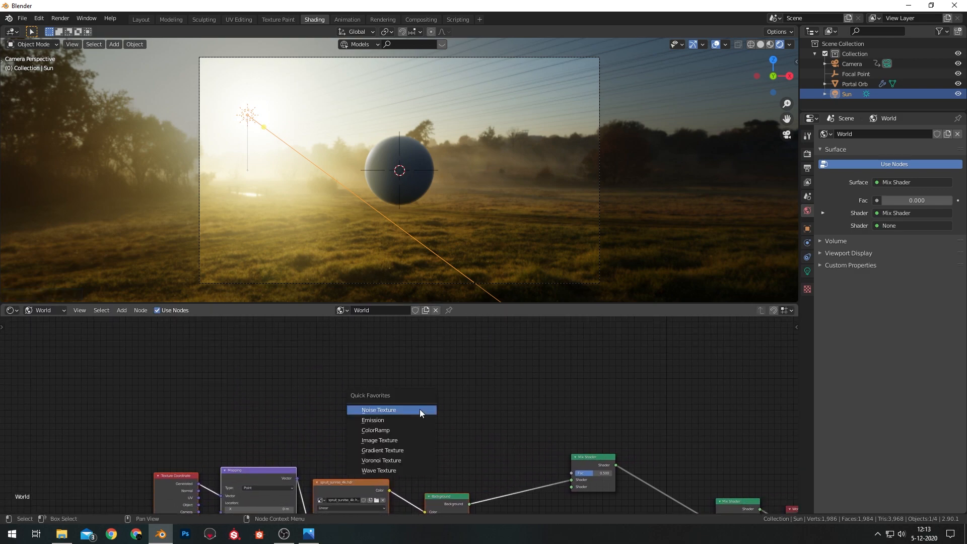
left_click(399, 439)
left_click(414, 385)
- Add a Gradient Texture node and link its Color output to the ColorRamp's Fac input
key("q")
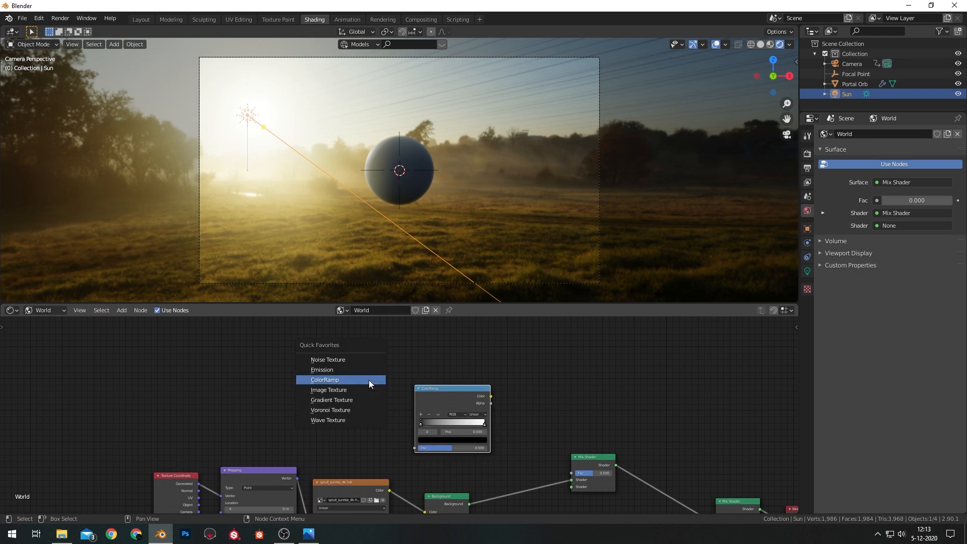
key("shift+a")
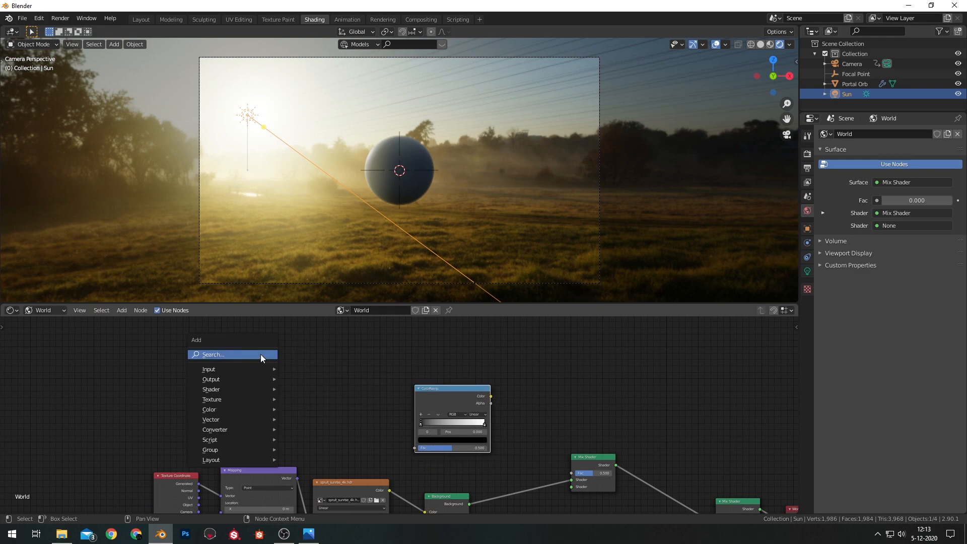
left_click(261, 355)
type("gradient")
key("Return")
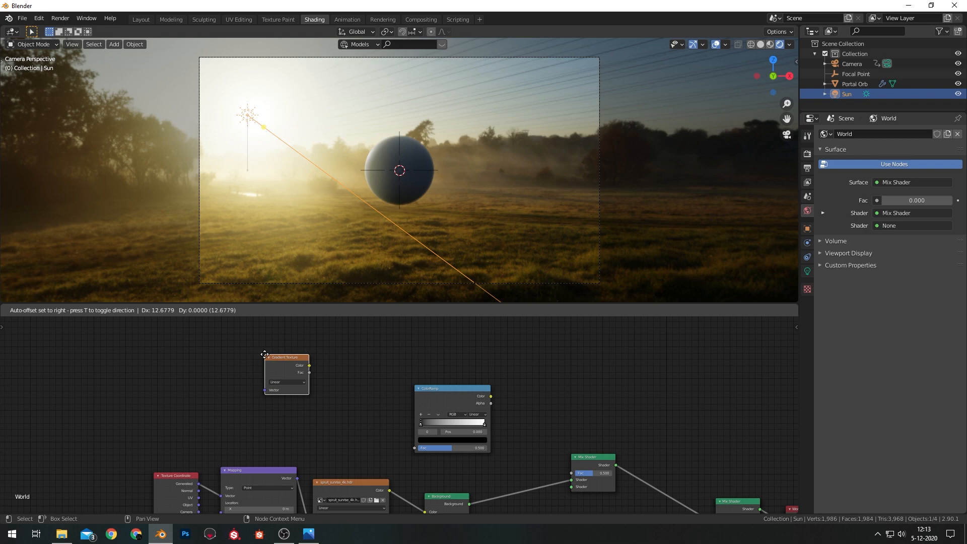
left_click(318, 397)
left_click_drag(314, 398, 351, 398)
- Add Mapping and Texture Coordinate nodes to the Gradient Texture and place them above the HDRI's mapping nodes
middle_click_drag(327, 368, 385, 334, "shift")
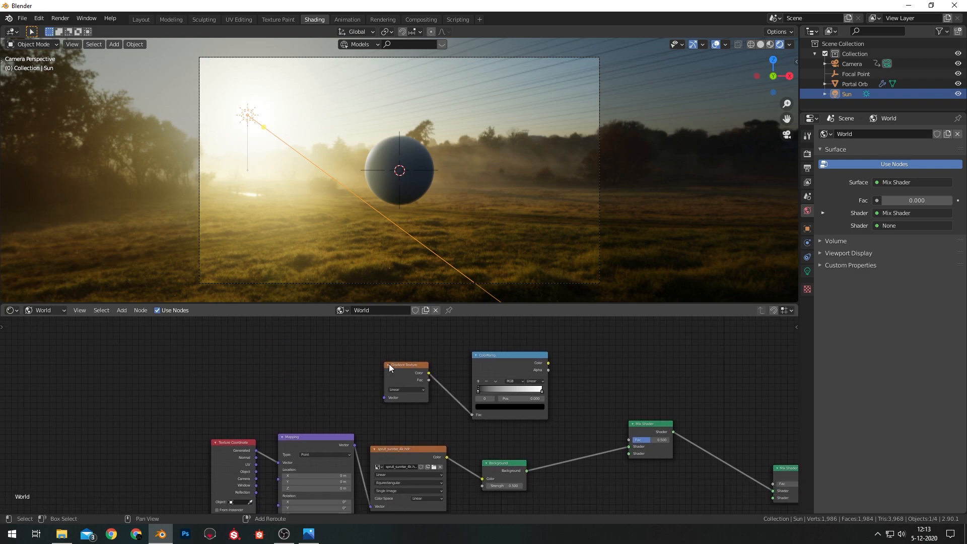
left_click(405, 368)
key("ctrl+t")
left_click_drag(318, 343, 301, 507)
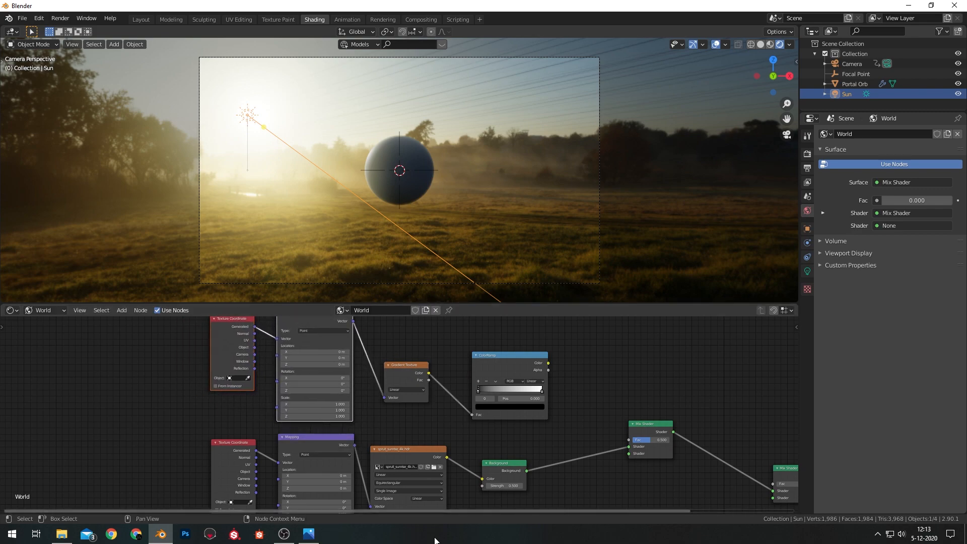
- Link the ColorRamp's Color output to the first Mix Shader's Shader input and tidy the ColorRamp's placement
middle_click_drag(539, 368, 478, 388)
left_click_drag(487, 384, 567, 474)
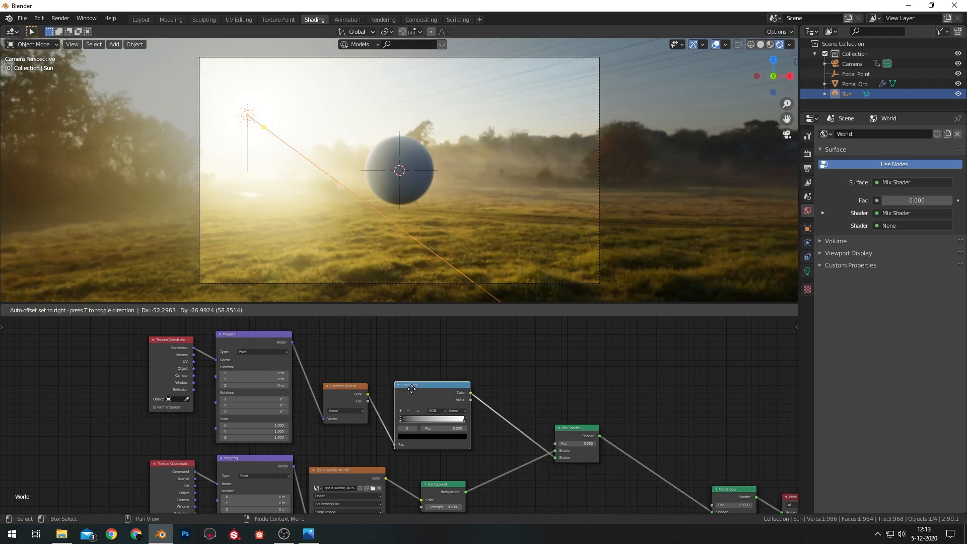
left_click_drag(412, 387, 414, 389)
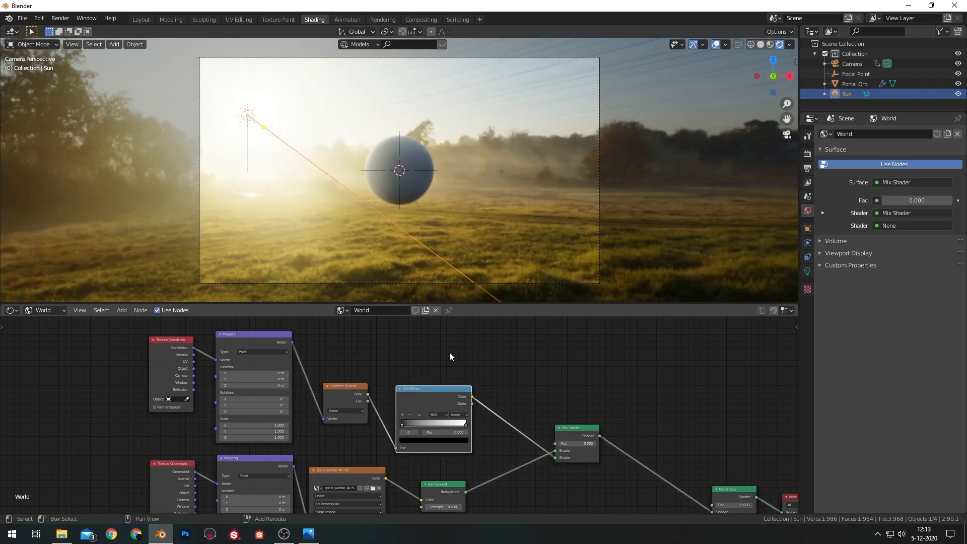
- Add a Light Path node and link Is Camera Ray to the first Mix Shader's Fac input
middle_click_drag(451, 352, 406, 418)
key("shift+a")
left_click(397, 364)
type("light pa")
key("Return")
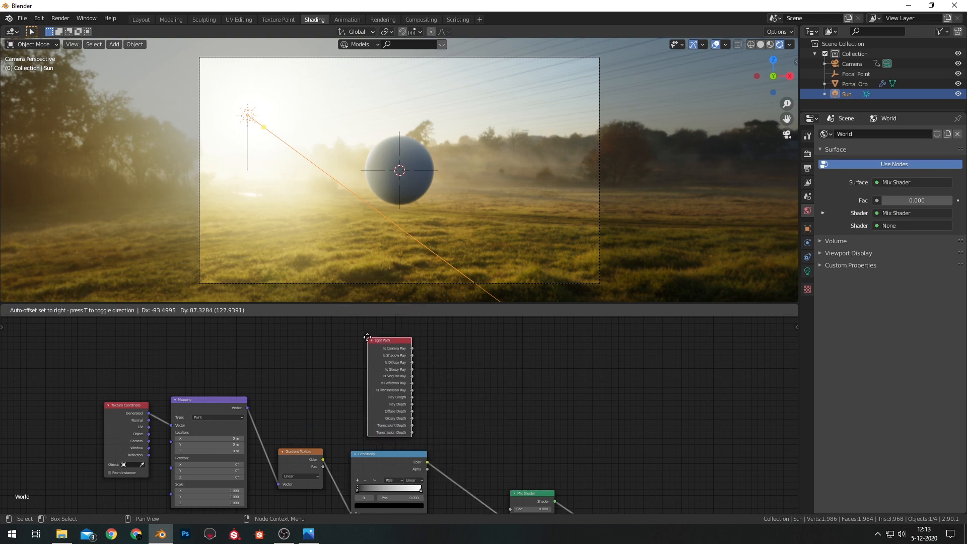
left_click(367, 337)
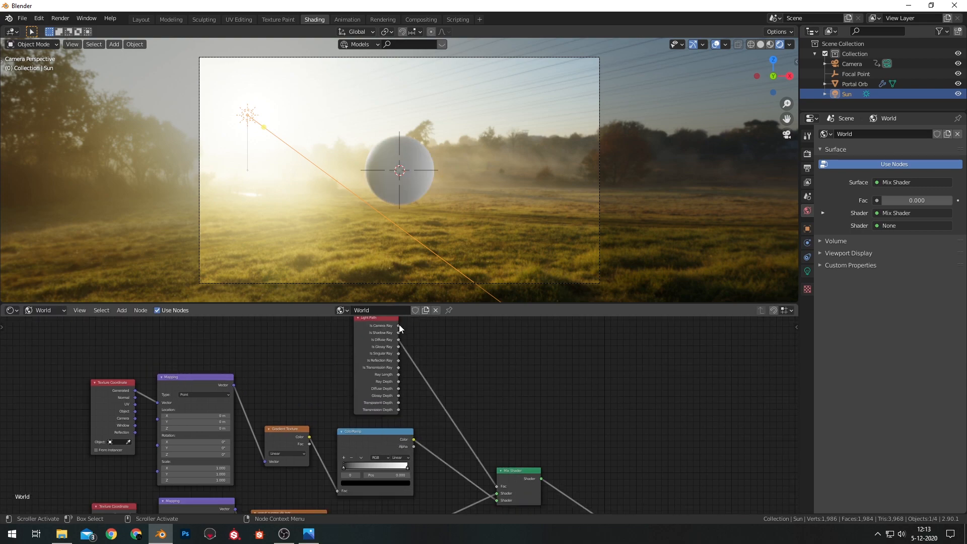
left_click_drag(399, 326, 498, 490)
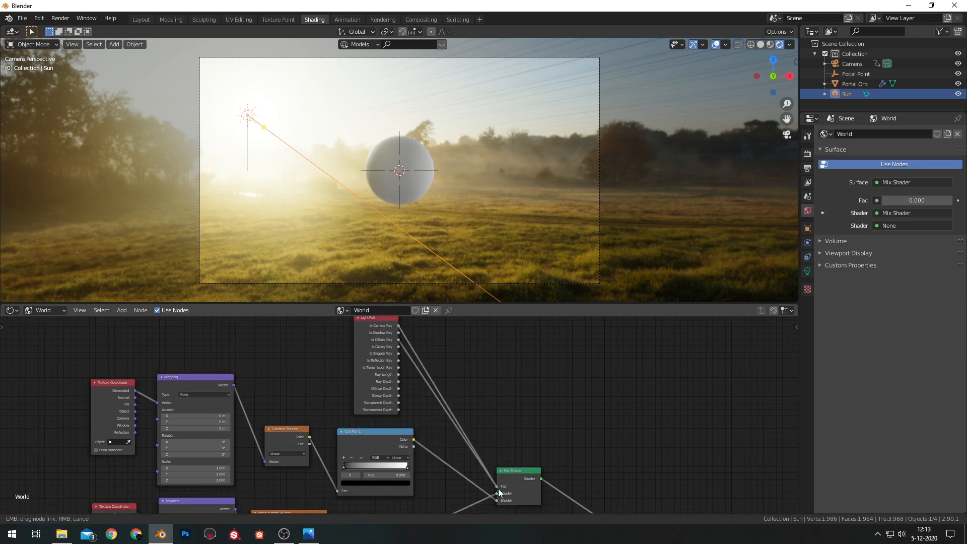
left_click_drag(484, 391, 482, 389)
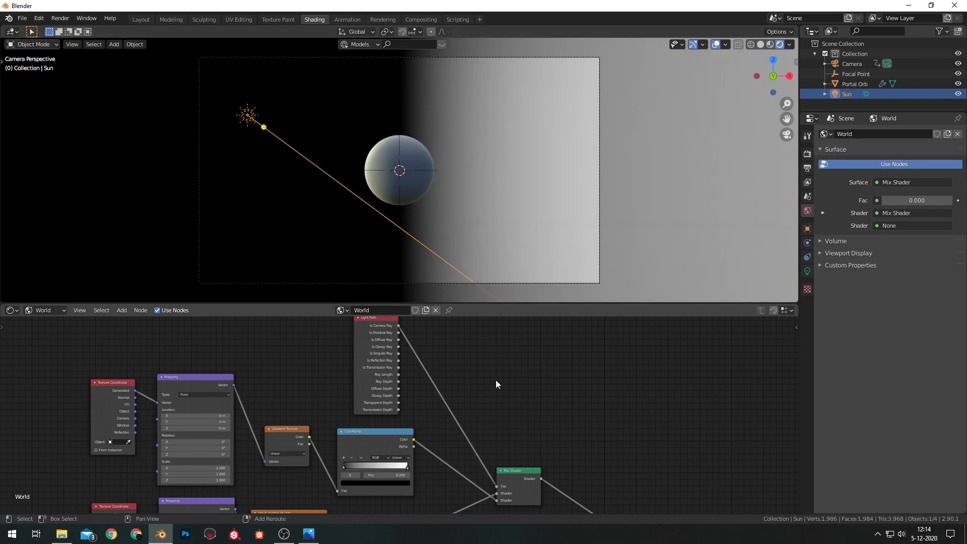
- Adjust the gradient Mapping node's X rotation and set its Y rotation to 90° to orient the gradient vertically
middle_click_drag(493, 382, 534, 368)
middle_click_drag(288, 403, 309, 346)
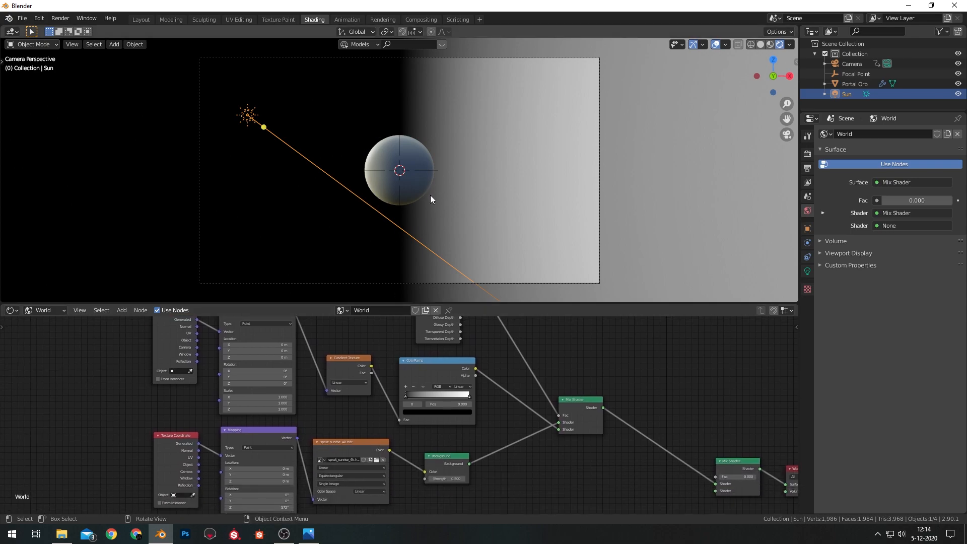
middle_click_drag(455, 347, 470, 385)
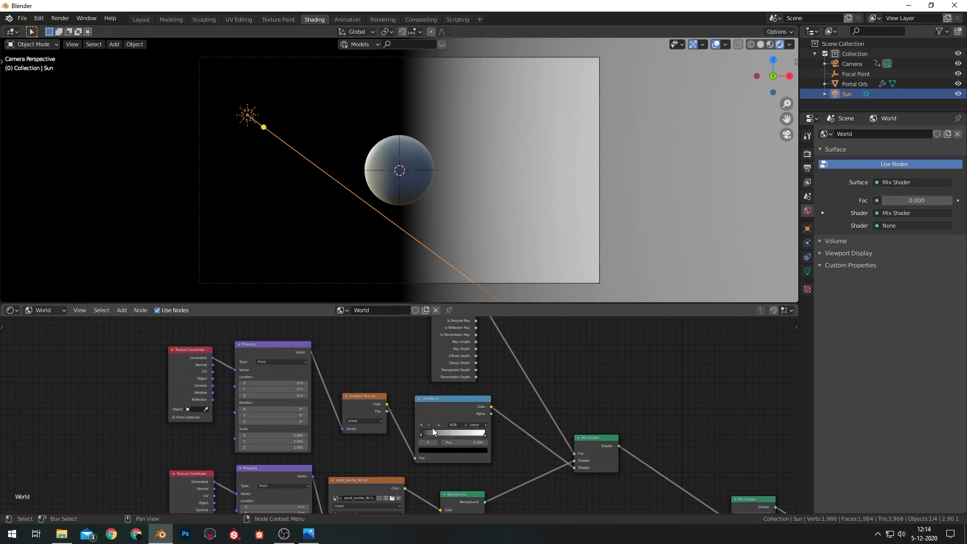
middle_click_drag(264, 418, 322, 424)
left_click(336, 416)
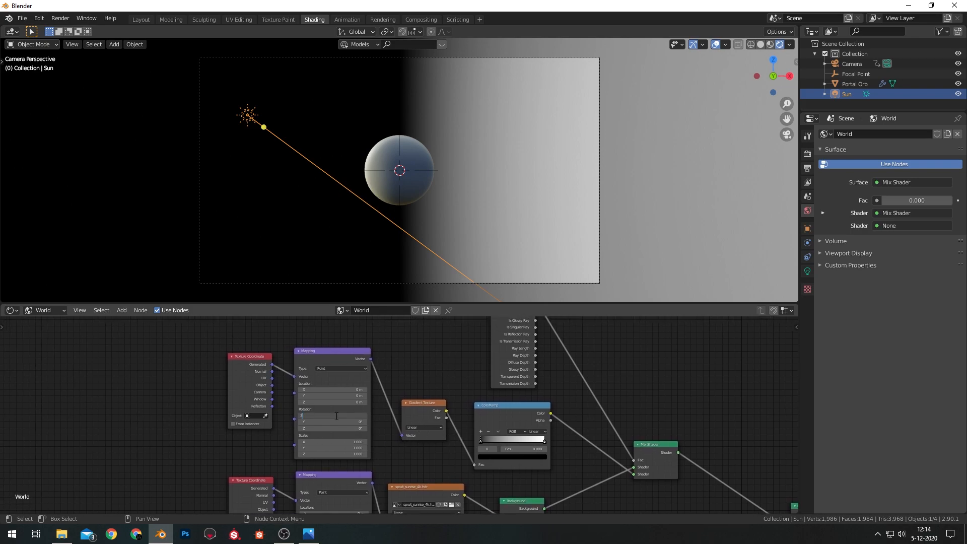
key("Return")
left_click(353, 421)
type("90")
key("Return")
- Bring the ColorRamp's black and white stops closer together and colour the black stop dark blue
middle_click_drag(428, 359, 364, 334)
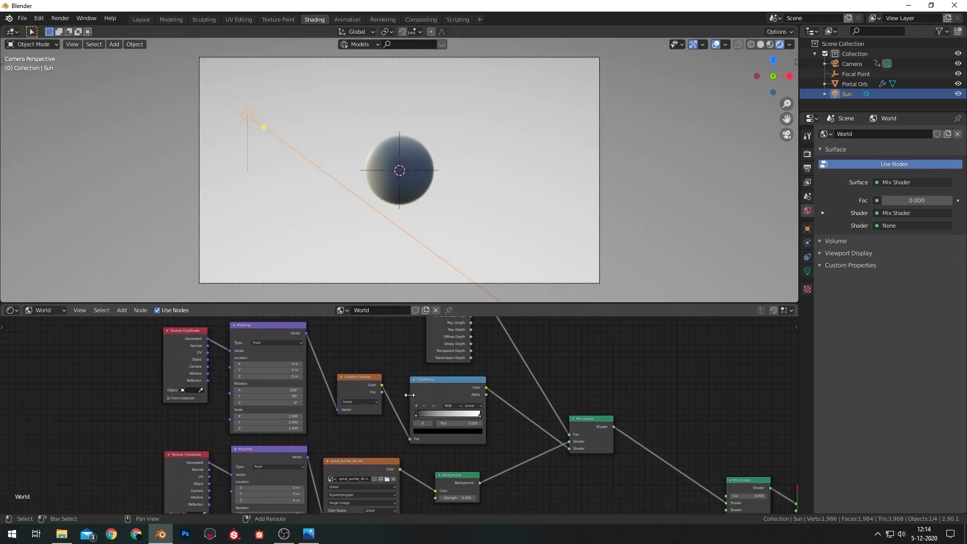
left_click_drag(416, 416, 465, 416)
left_click(451, 416)
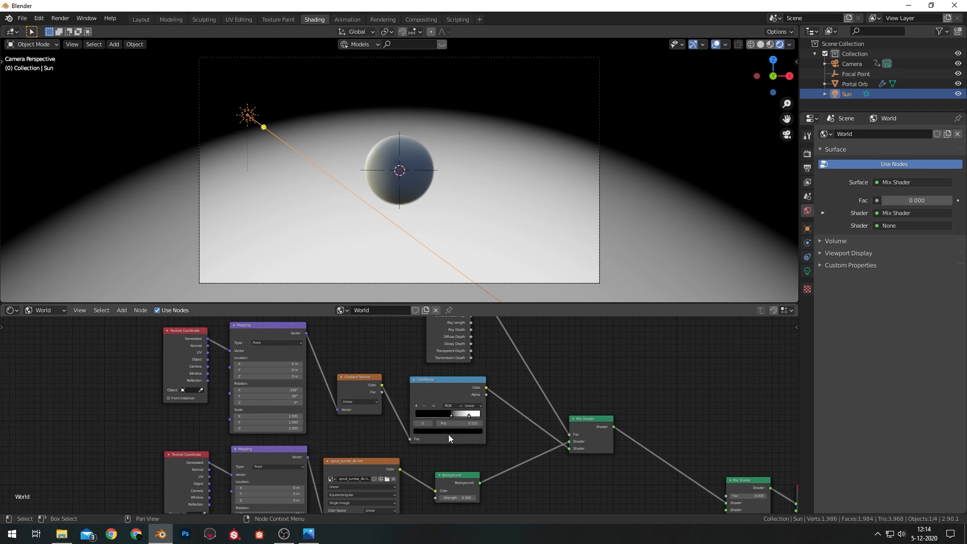
left_click(449, 432)
left_click_drag(466, 357, 445, 346)
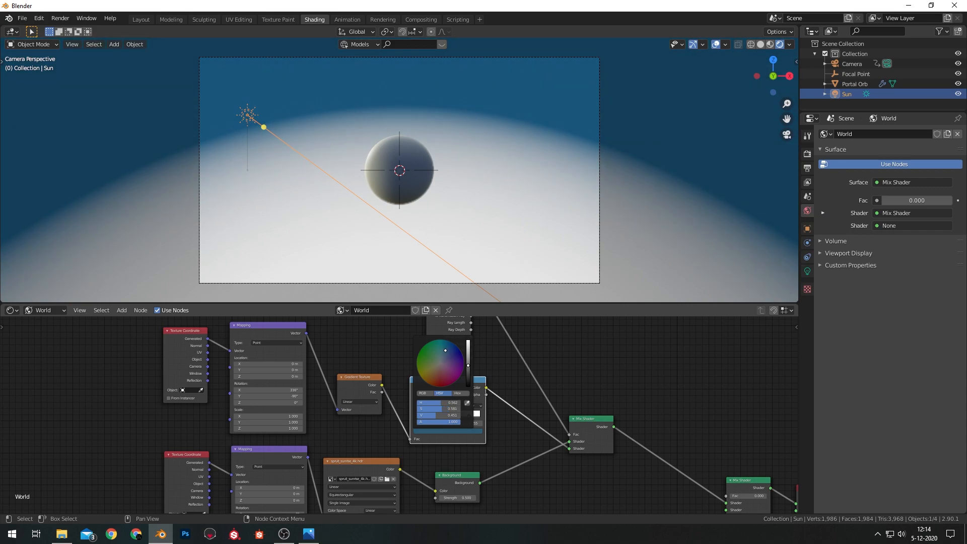
- Colour the ColorRamp's white stop light blue and set the interpolation to B-Spline
left_click(467, 416)
left_click(466, 431)
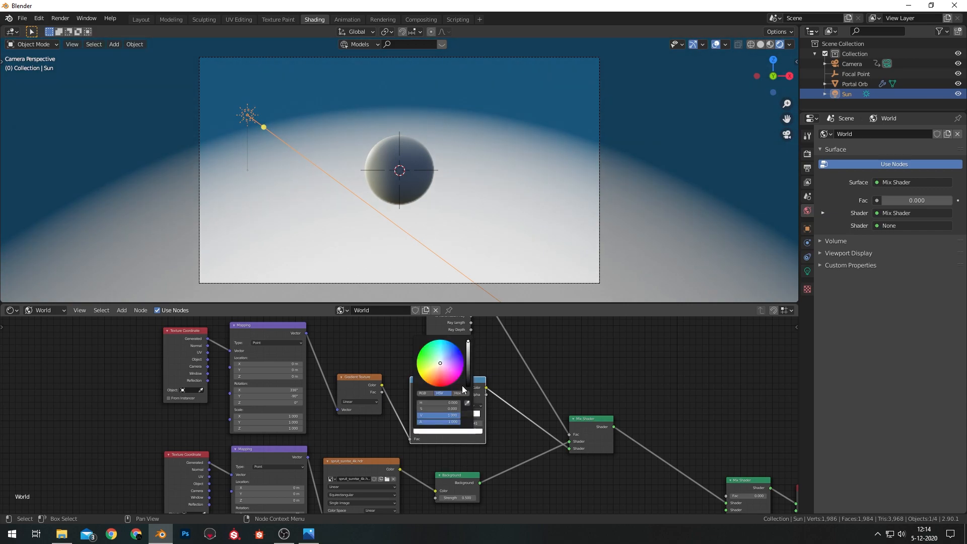
left_click(445, 349)
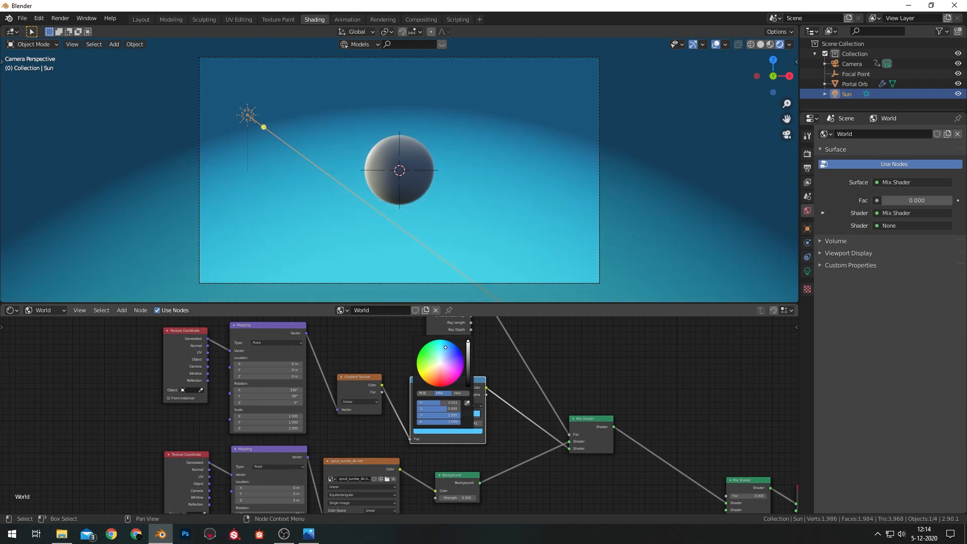
left_click_drag(445, 347, 446, 354)
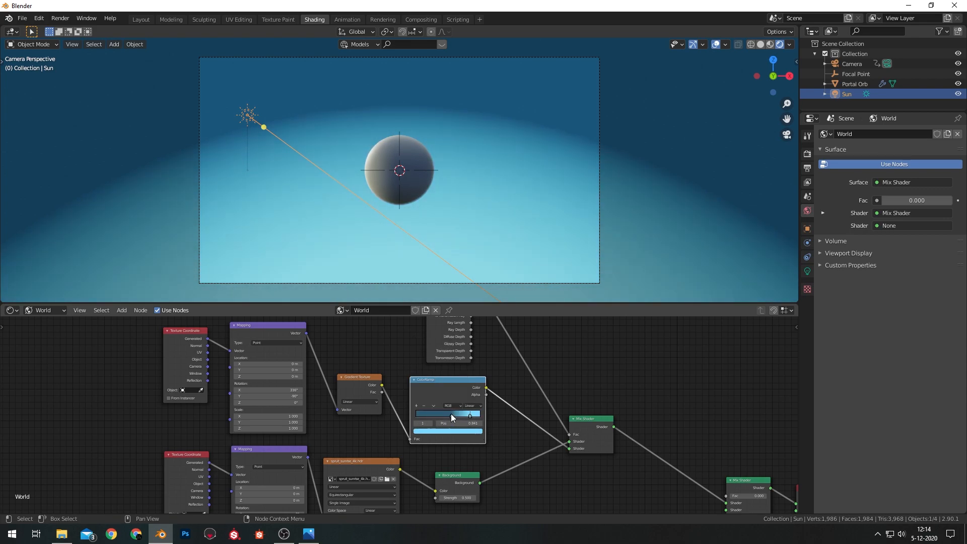
left_click(473, 405)
left_click(476, 432)
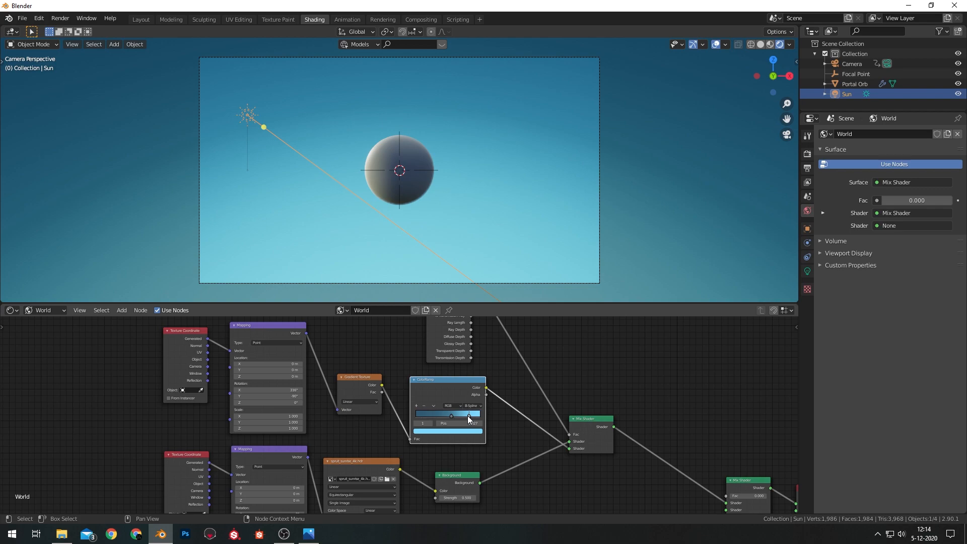
- Make the ColorRamp's light blue stop paler and move the dark blue stop to position 0.586
left_click(464, 431)
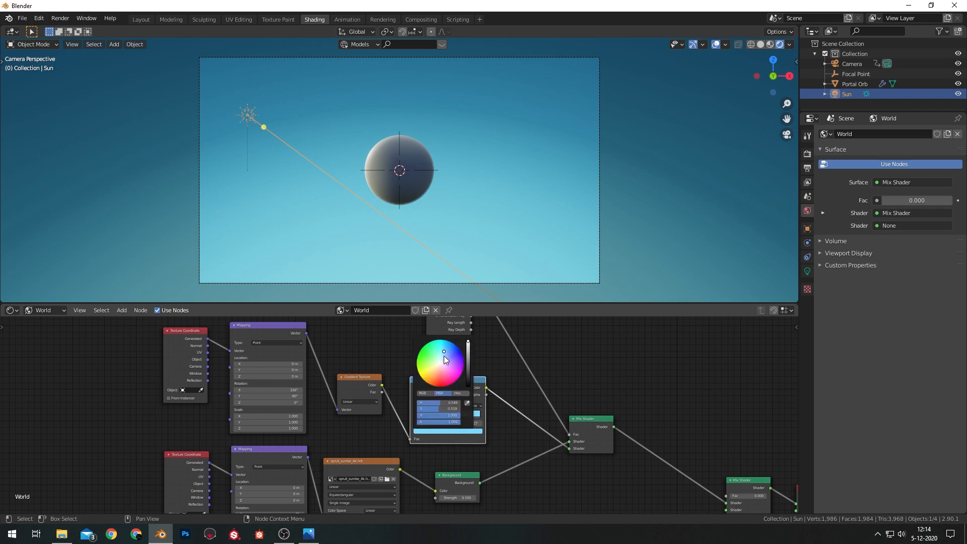
left_click(443, 355)
left_click(555, 389)
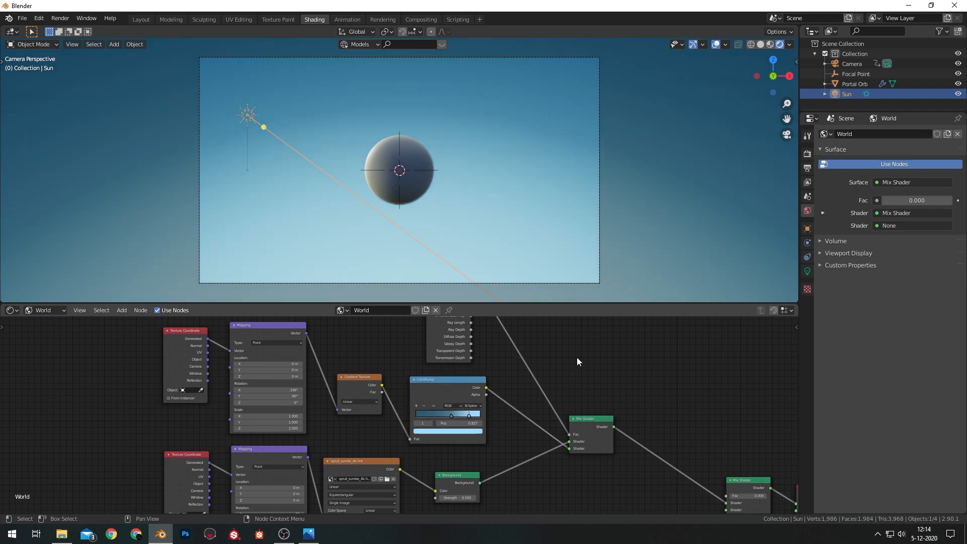
mouse_move(449, 414)
left_mouse_down()
mouse_move(487, 413)
mouse_move(453, 414)
left_mouse_up()
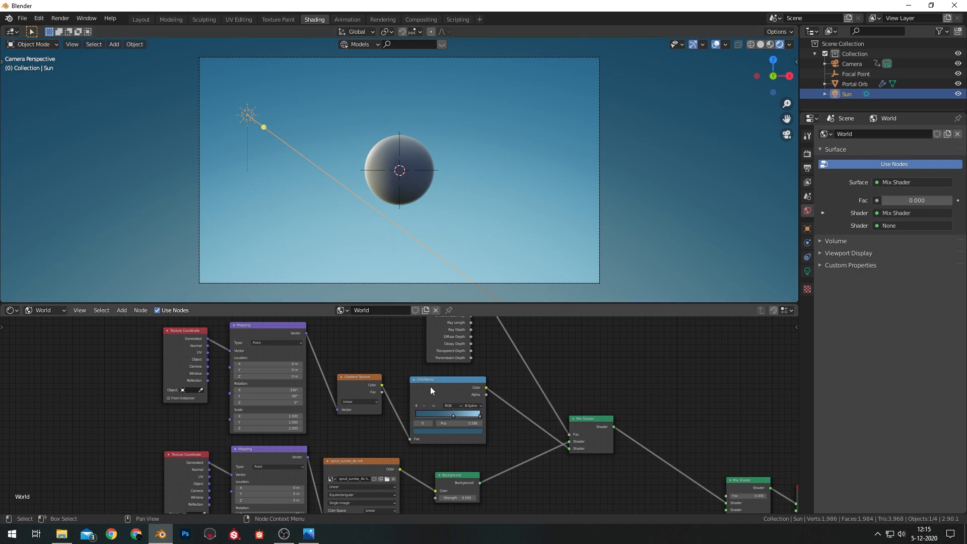
- Select all sky and HDRI nodes with their Mix Shader and move them up, away from the final Mix Shader
scroll(454, 395, "down", 2)
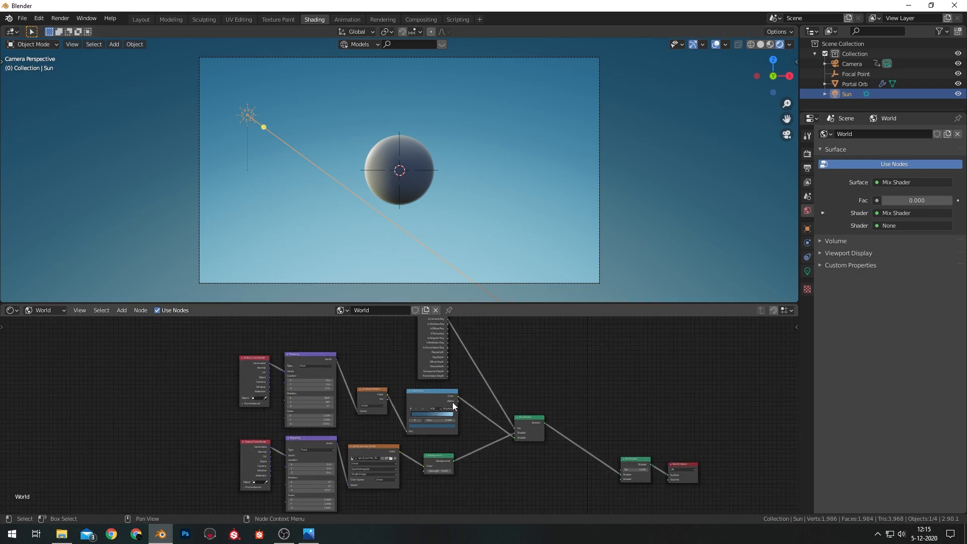
scroll(455, 395, "down", 3)
left_click_drag(238, 340, 495, 474)
key("g")
left_click(480, 431)
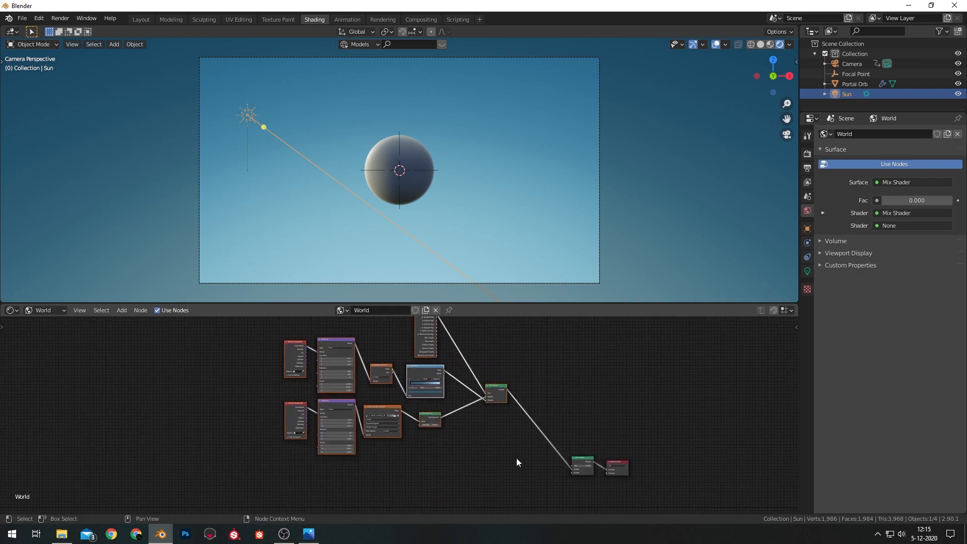
- Set the final Mix Shader's Fac to 1.000
scroll(518, 458, "up", 2)
middle_click_drag(536, 458, 391, 356)
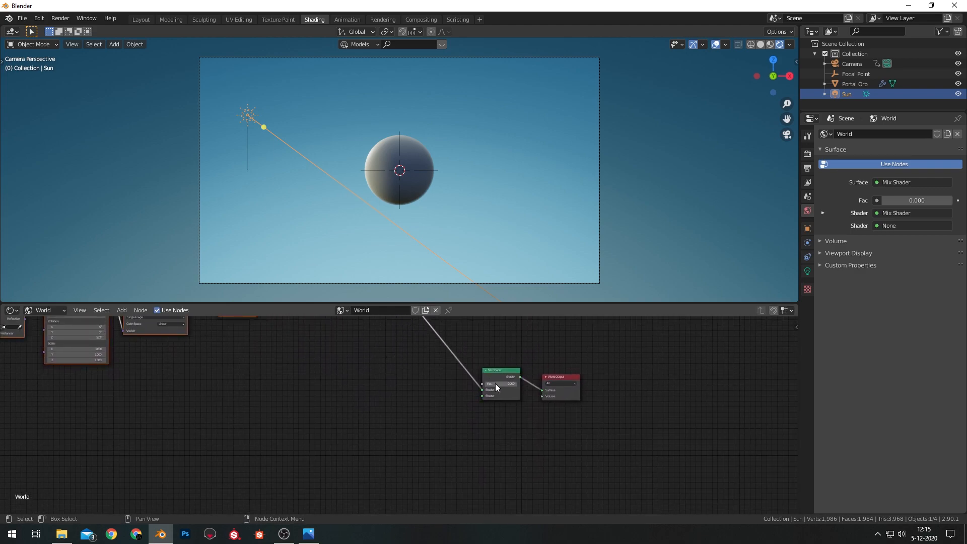
left_click_drag(494, 382, 519, 383)
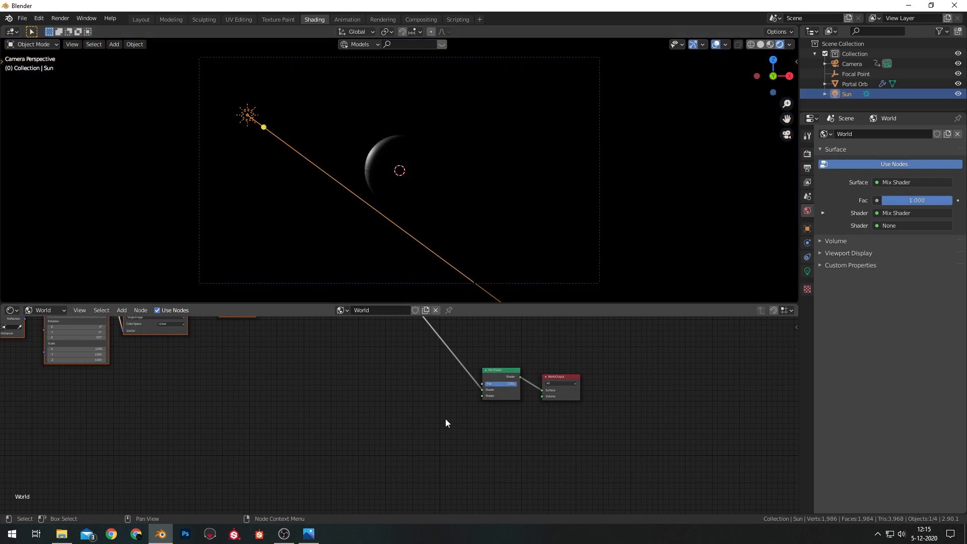
- Add a Background node with strength 25 and link it to the final Mix Shader's second Shader input
middle_click_drag(395, 412, 542, 423)
key("shift+a")
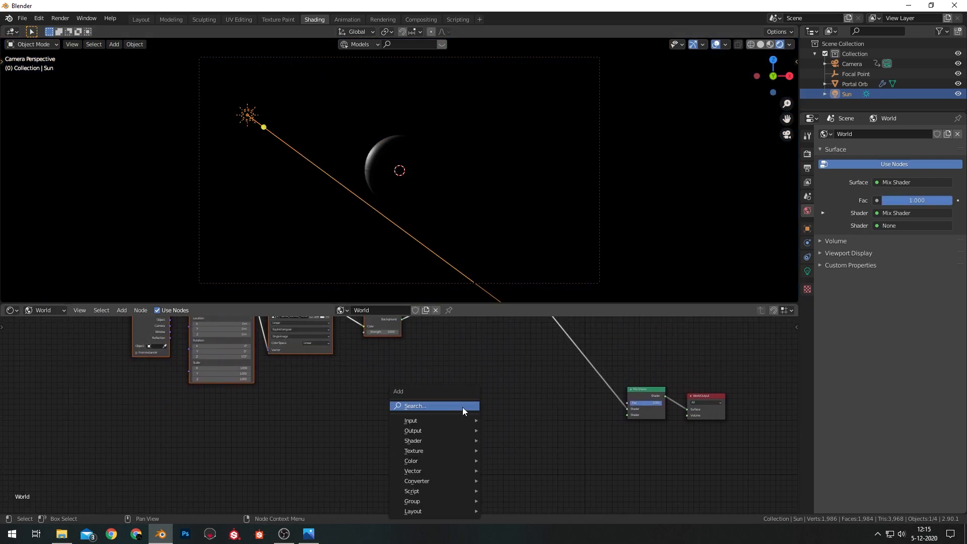
left_click(462, 407)
type("background")
key("Return")
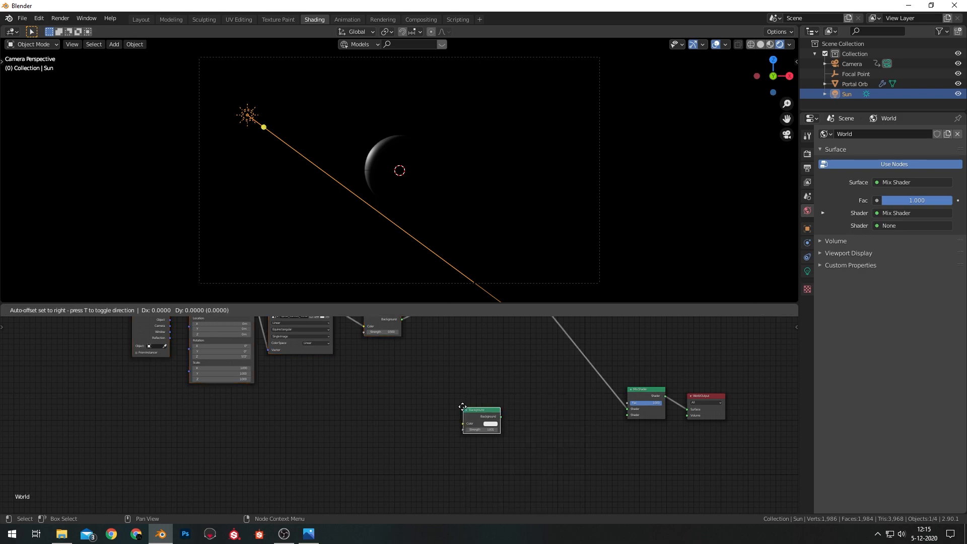
mouse_move(537, 421)
left_mouse_down()
mouse_move(641, 410)
mouse_move(544, 422)
left_mouse_up()
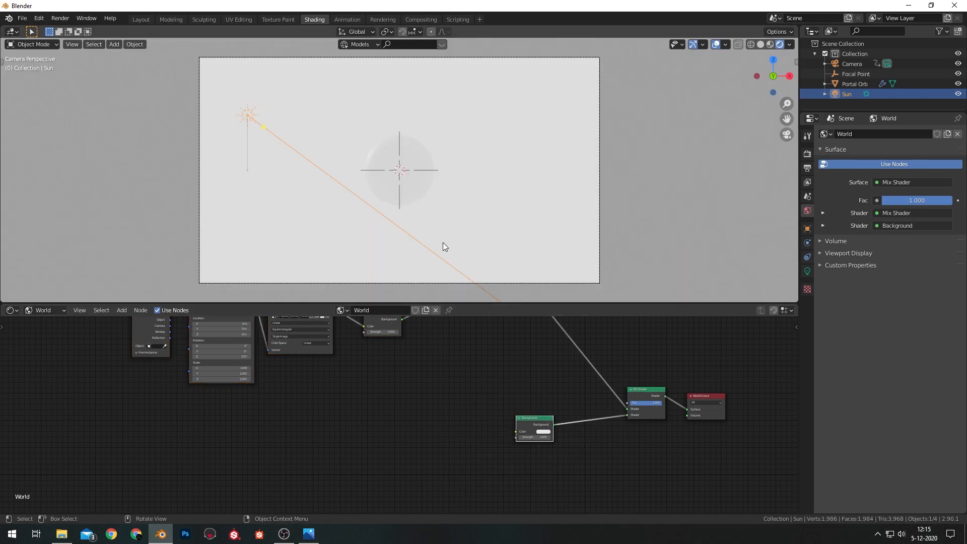
left_click(541, 436)
type("25")
key("Return")
- Add a MixRGB node and link its Color output to the new Background node's Color input
middle_click_drag(498, 408, 550, 387)
key("shift+a")
left_click(454, 410)
type("mix")
key("Down")
key("Return")
left_click(475, 406)
left_click_drag(511, 416, 568, 410)
- Set the MixRGB node's blend mode to Screen and its Fac to 1.000
left_click(491, 423)
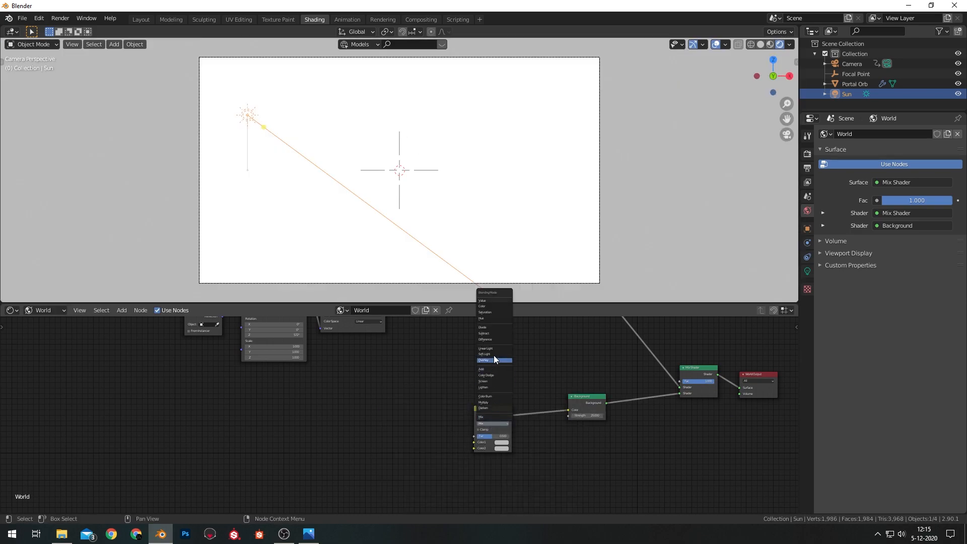
left_click(485, 381)
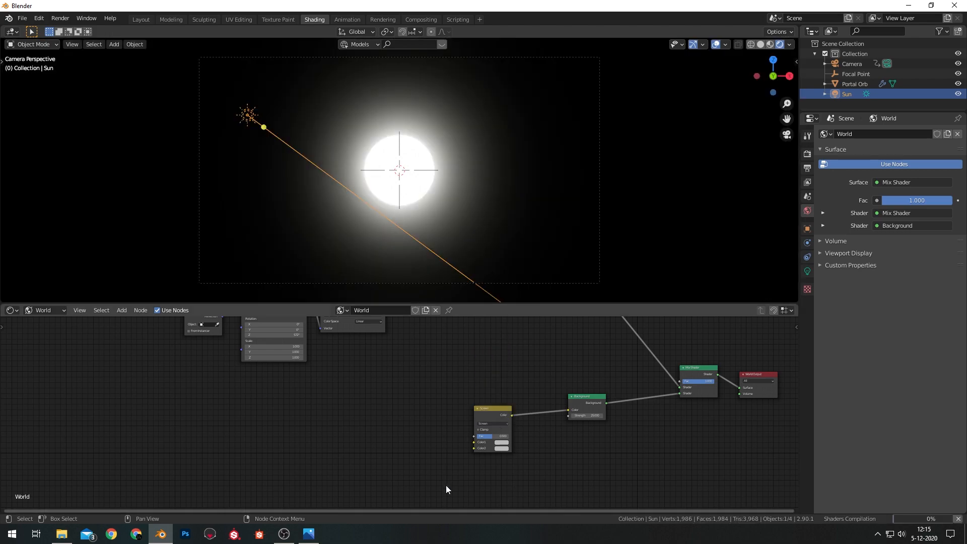
middle_click_drag(437, 442, 483, 370)
scroll(589, 330, "up", 1)
left_click_drag(559, 354, 580, 354)
middle_click_drag(468, 415, 516, 403, "shift")
middle_click_drag(453, 364, 415, 400, "shift")
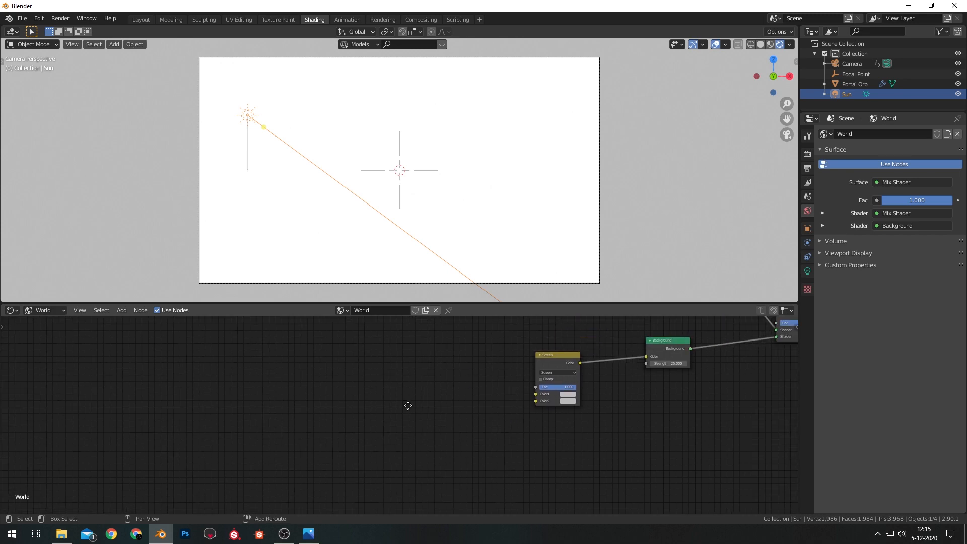
- Add a ColorRamp node before the Screen mix node and place a duplicate of it below
key("shift+a")
left_click(408, 398)
type("color")
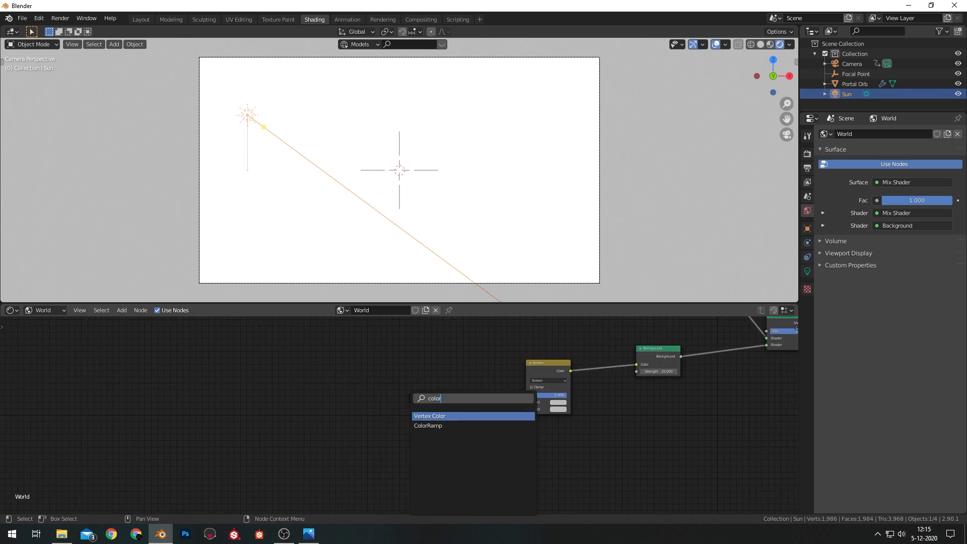
key("Down")
key("Return")
left_click(387, 364)
key("shift+d")
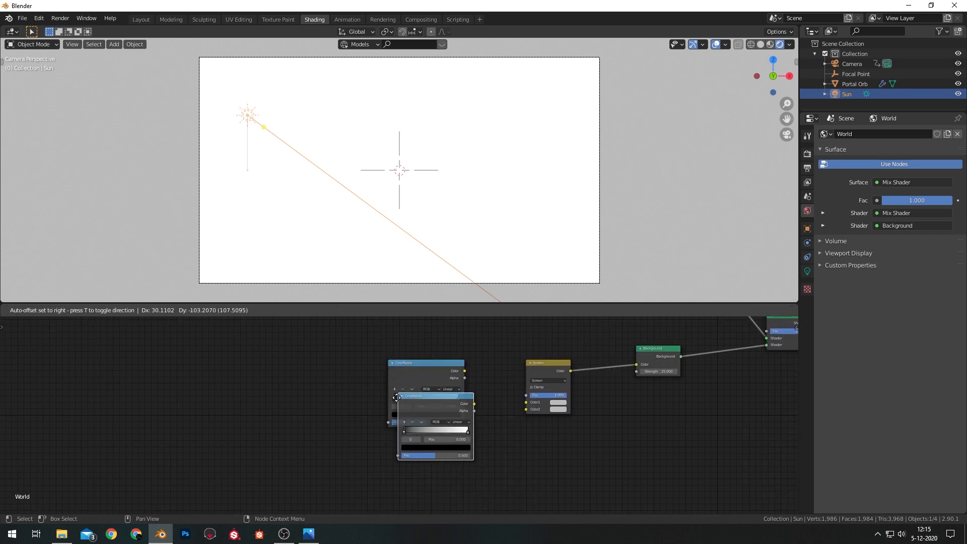
left_click(389, 443)
- Link the upper ColorRamp's Color to the Screen node's Color1 and the lower ColorRamp's Color to Color2
left_click_drag(465, 371, 515, 394)
left_click_drag(478, 444, 531, 408)
left_click_drag(466, 450, 527, 409)
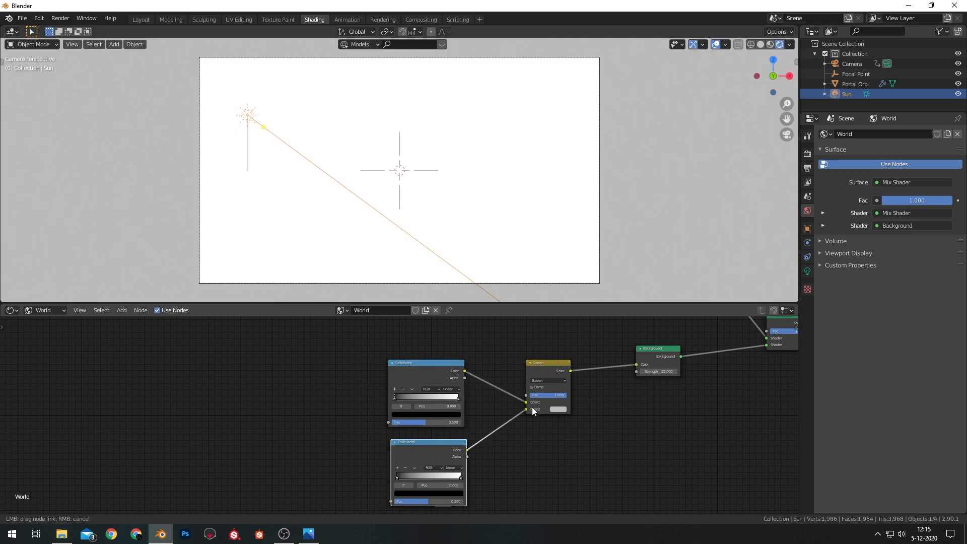
- Add a Noise Texture node and link its Fac output to the upper ColorRamp's Fac input
key("shift+a")
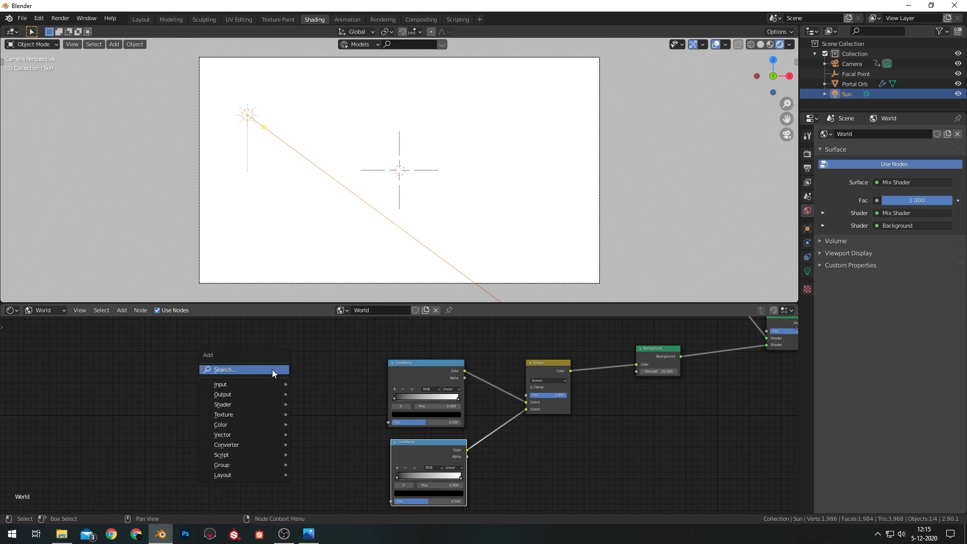
type("noiuse")
key("BackSpace")
key("BackSpace")
key("BackSpace")
type("se")
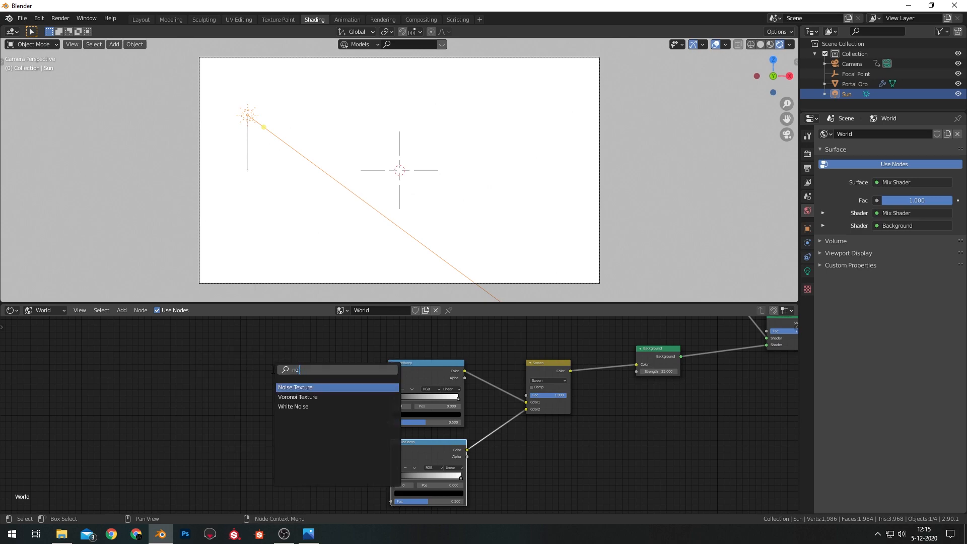
key("Return")
left_click(315, 382)
left_click_drag(315, 381, 384, 422)
- Duplicate the Noise Texture node below the original and link its Fac output to the lower ColorRamp's Fac
middle_click_drag(330, 442, 324, 381)
key("shift+d")
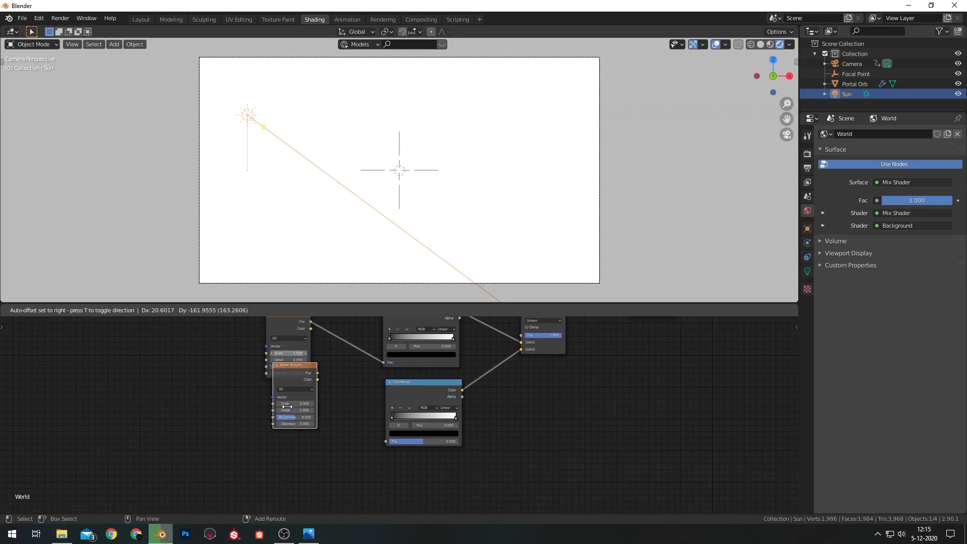
left_click(281, 433)
left_click_drag(310, 406, 321, 412)
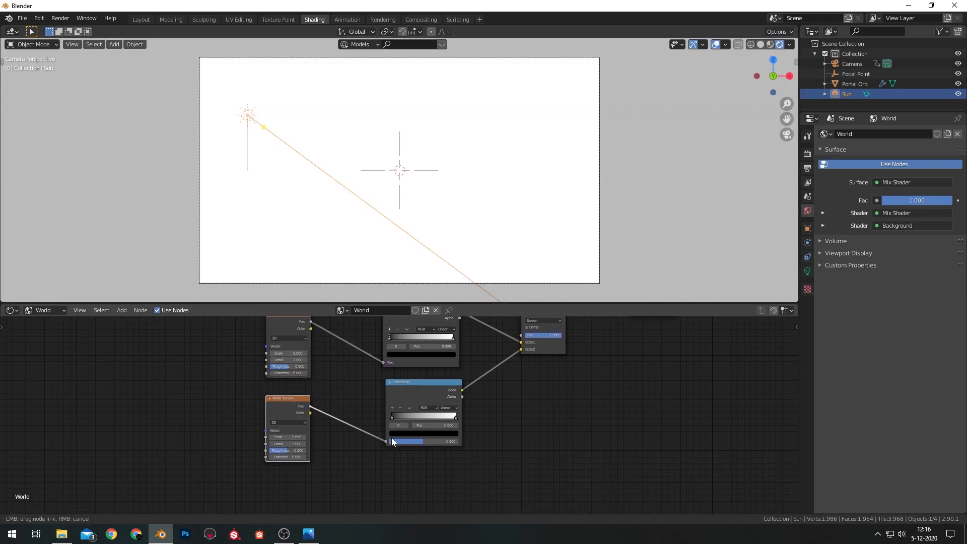
left_click_drag(404, 424, 403, 423)
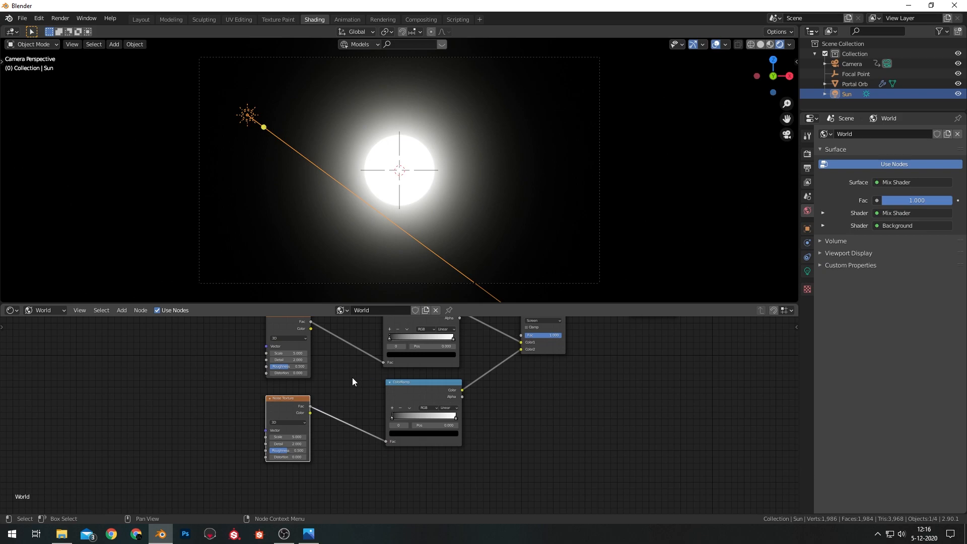
- Set the upper Noise Texture's Scale to 500
middle_click_drag(346, 379, 339, 412)
double_click(280, 384)
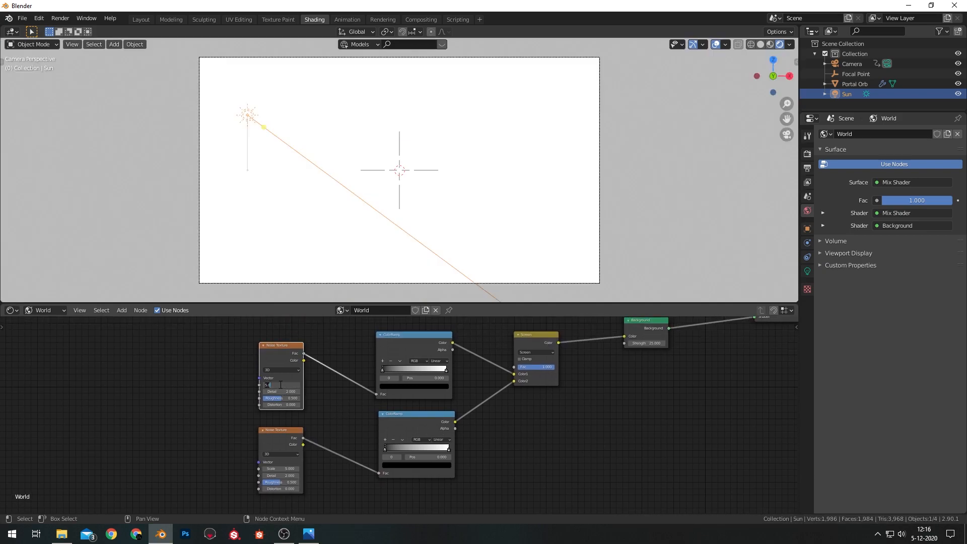
type("500")
key("Return")
- Set the lower Noise Texture's Scale to 1000
middle_click_drag(324, 424, 316, 370)
double_click(263, 410)
left_click(309, 534)
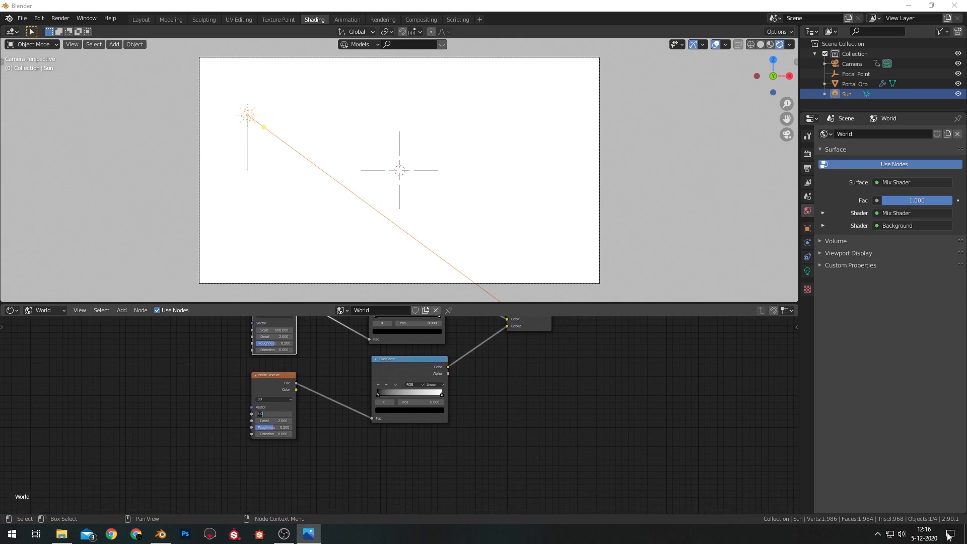
key("alt+Tab")
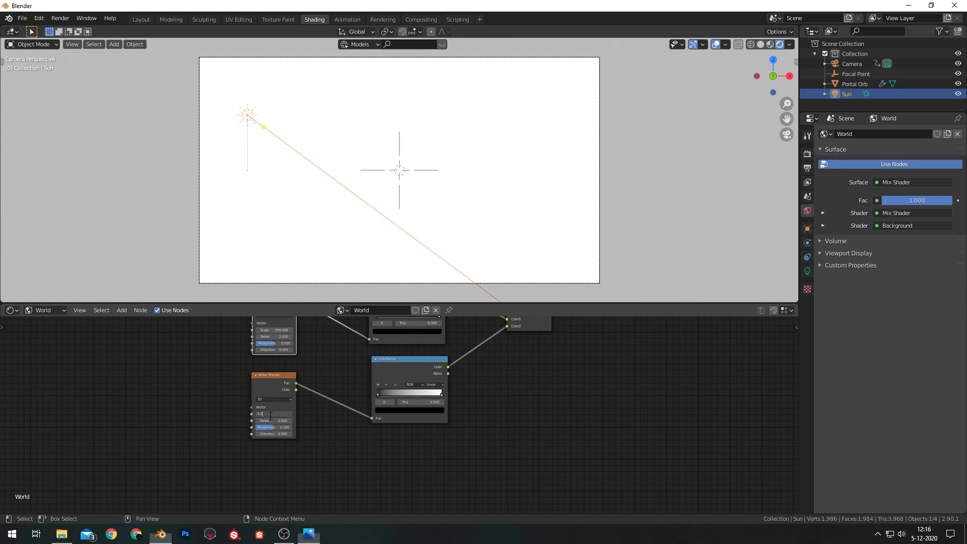
type("1000")
key("Return")
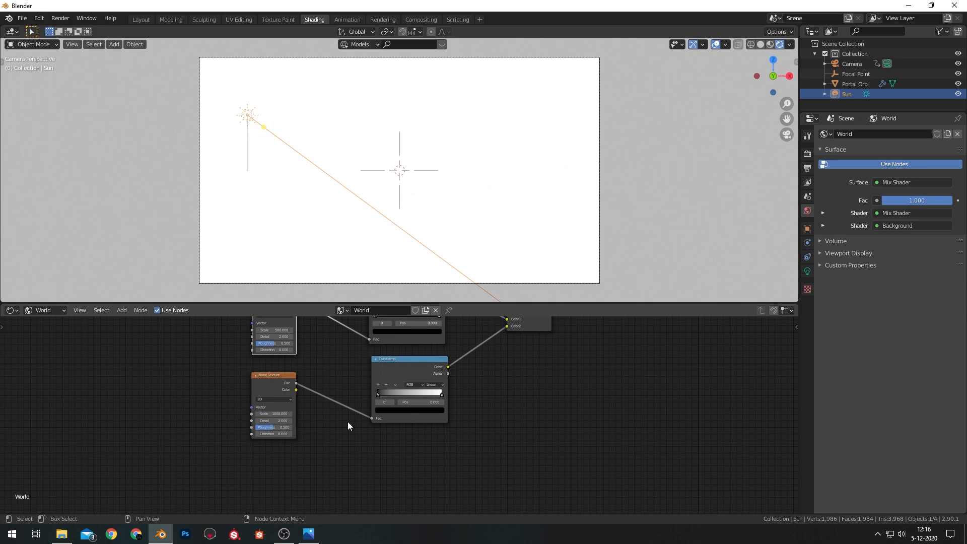
- Change the interpolation of both ColorRamp nodes to Constant
scroll(508, 423, "up", 3)
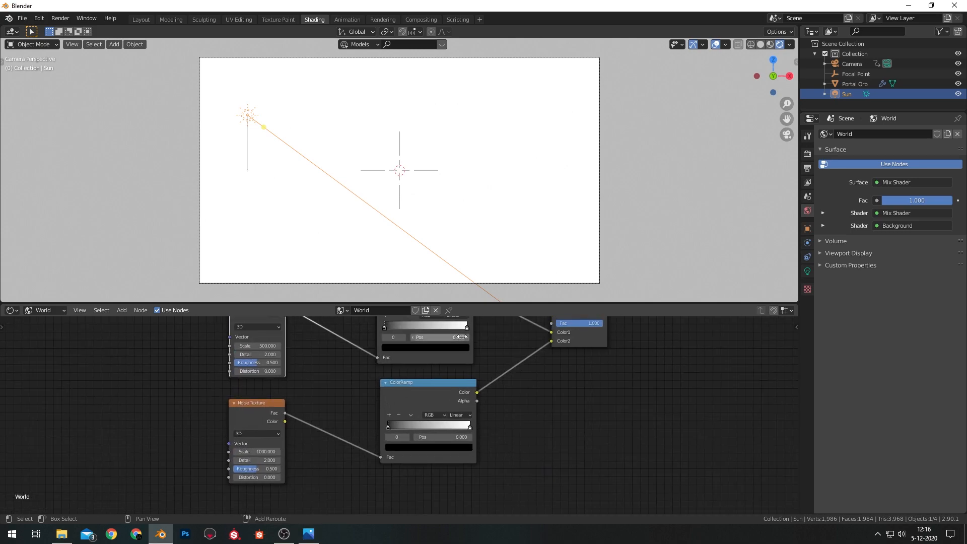
left_click(478, 346)
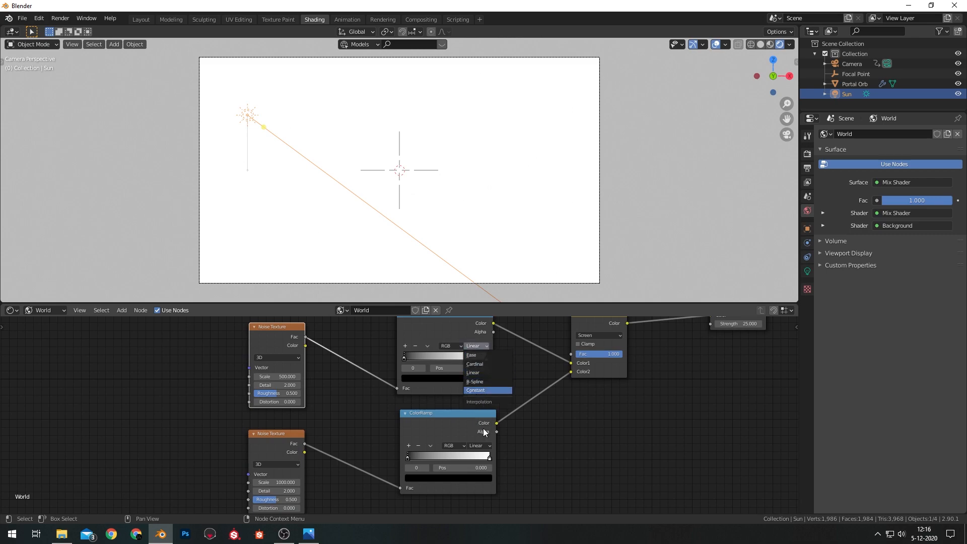
left_click(479, 445)
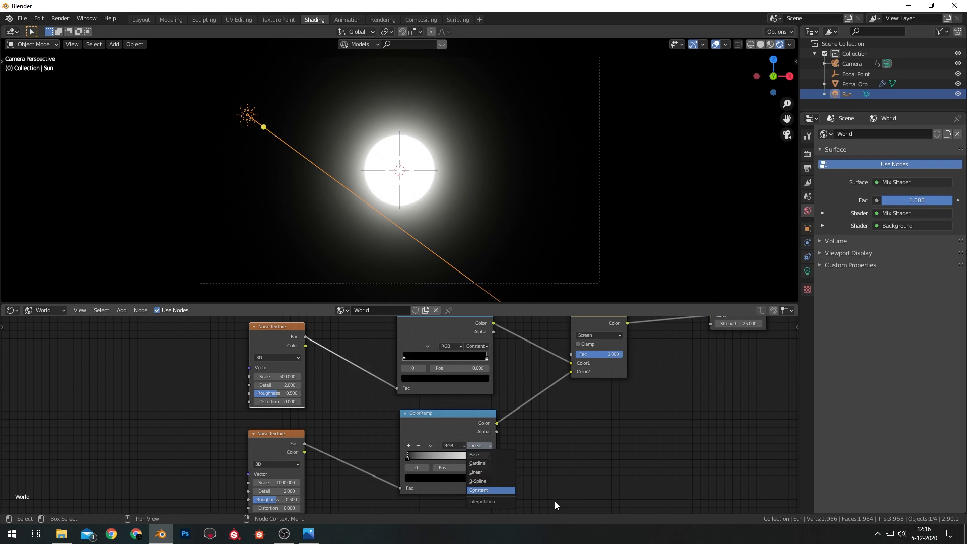
left_click(480, 489)
- Move the lower ColorRamp's white stop to position 0.800 and the upper ColorRamp's white stop to slightly below 0.818
left_click_drag(487, 459, 472, 457)
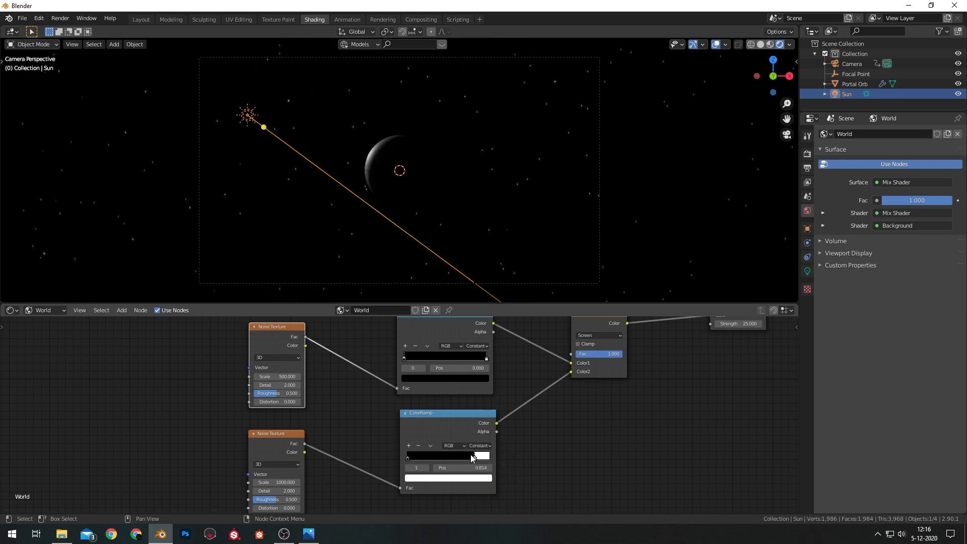
left_click_drag(486, 358, 470, 357)
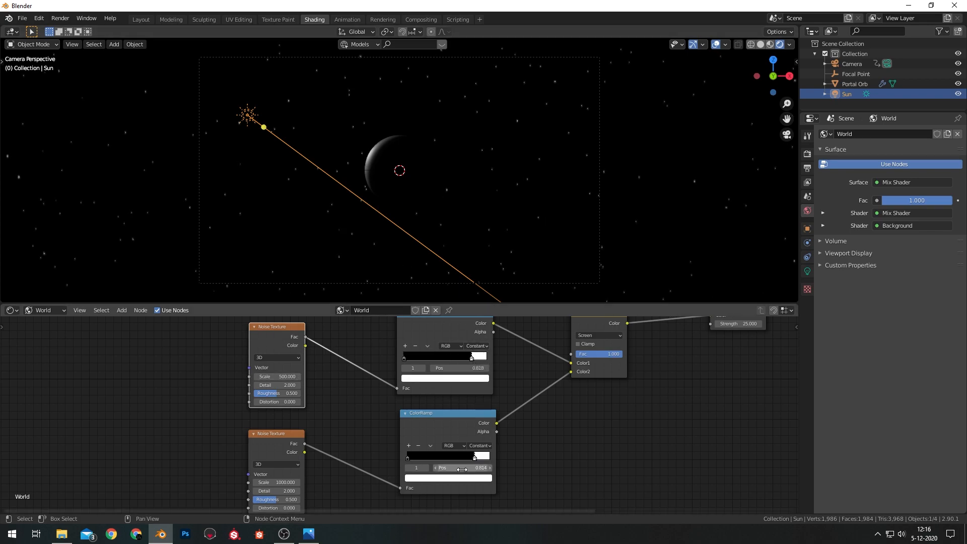
left_click_drag(474, 458, 473, 455)
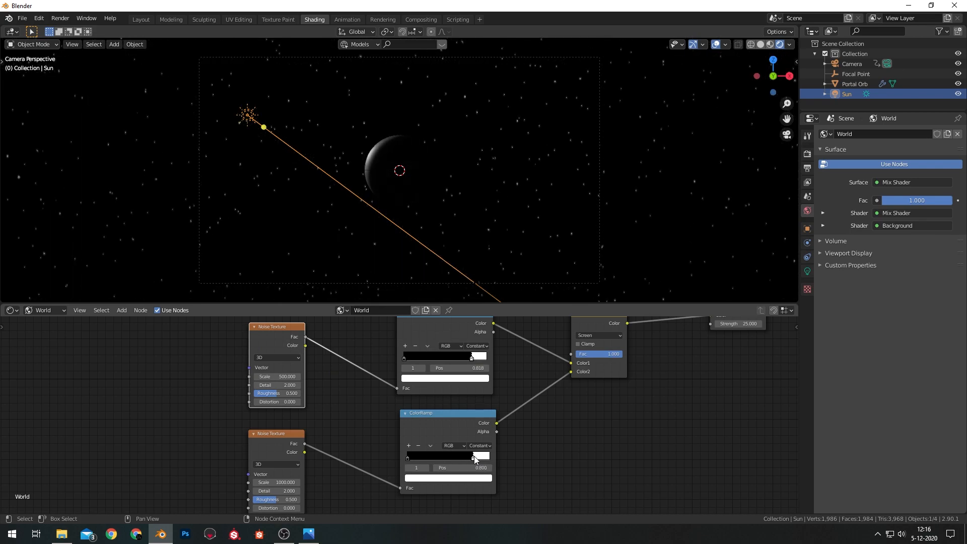
left_click_drag(470, 359, 467, 358)
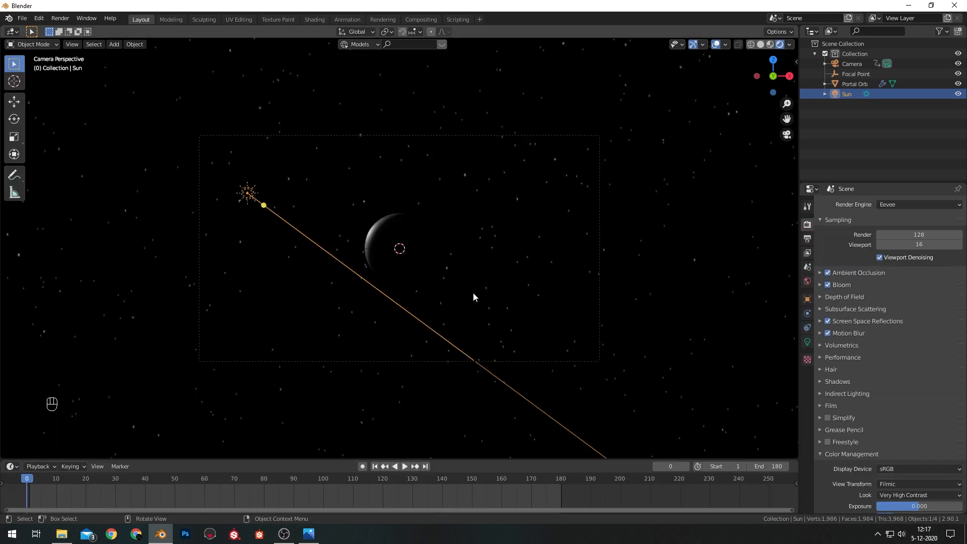
- Add a plane mesh and, in solid shading, move it down along the Z axis to below the orb
key("shift+a")
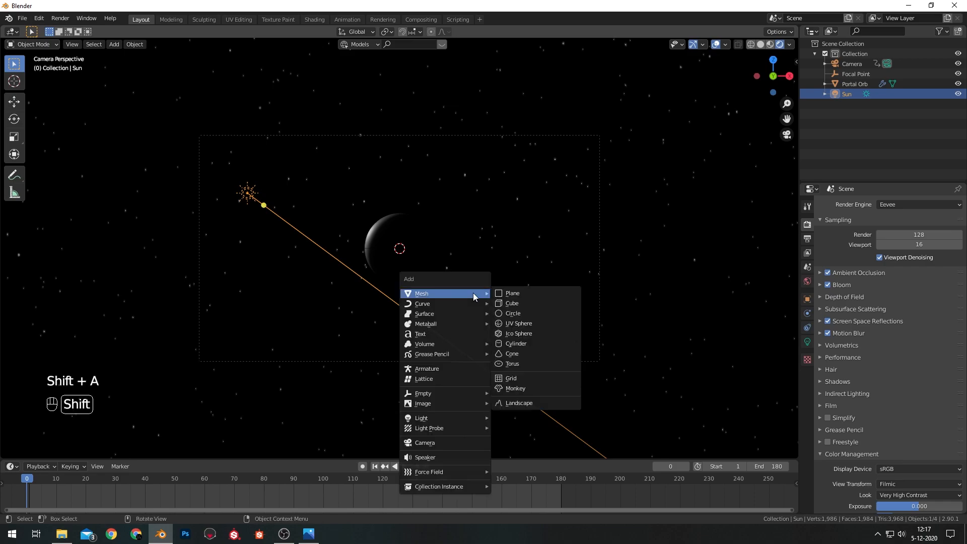
left_click(517, 294)
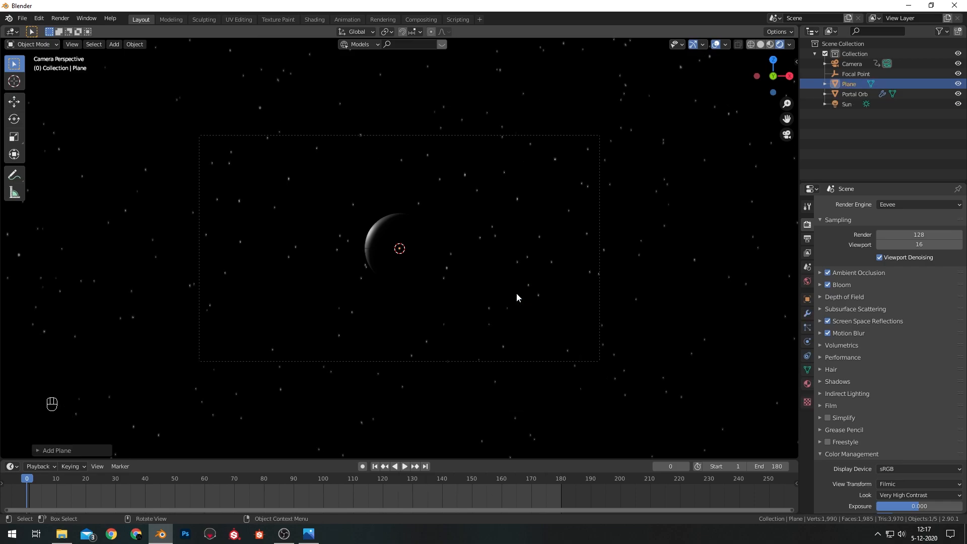
key("z")
left_click(578, 301)
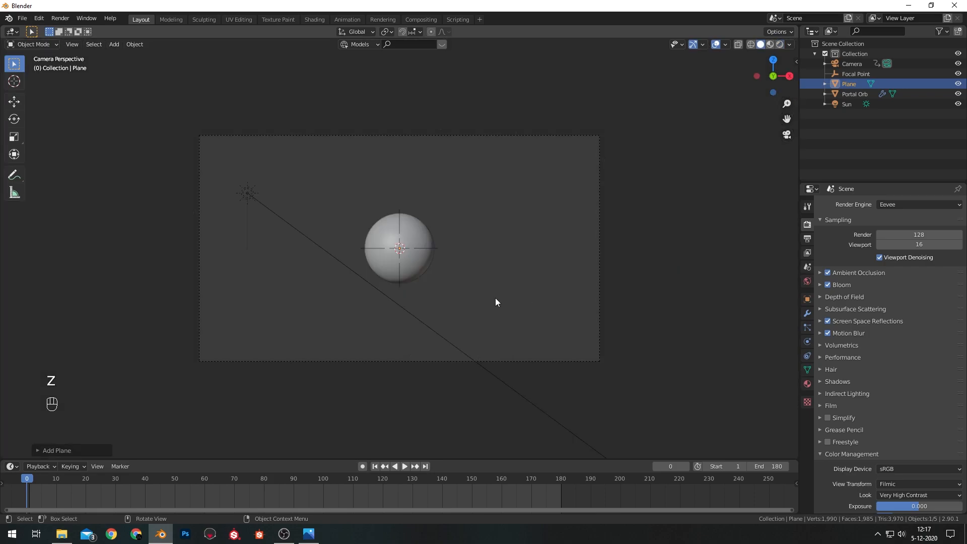
key("g")
key("z")
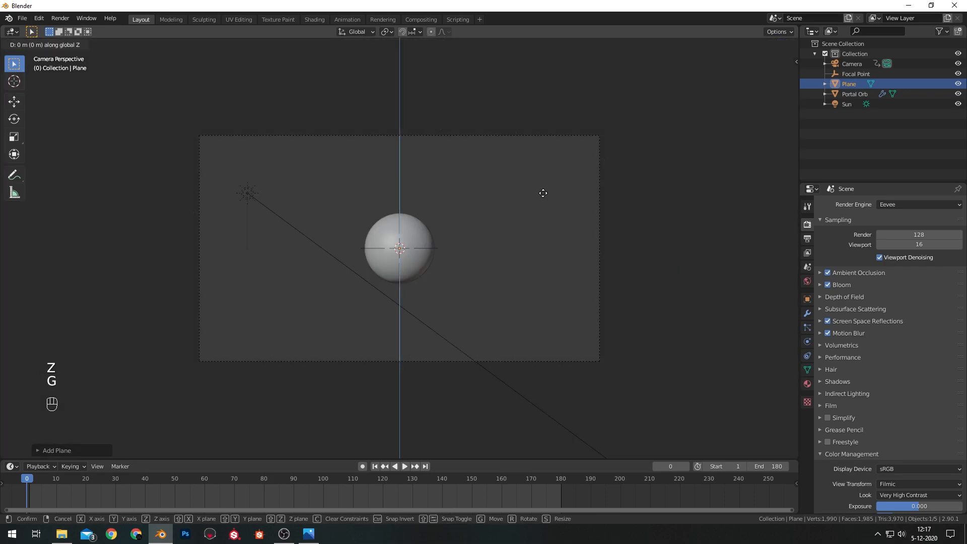
left_click(520, 278)
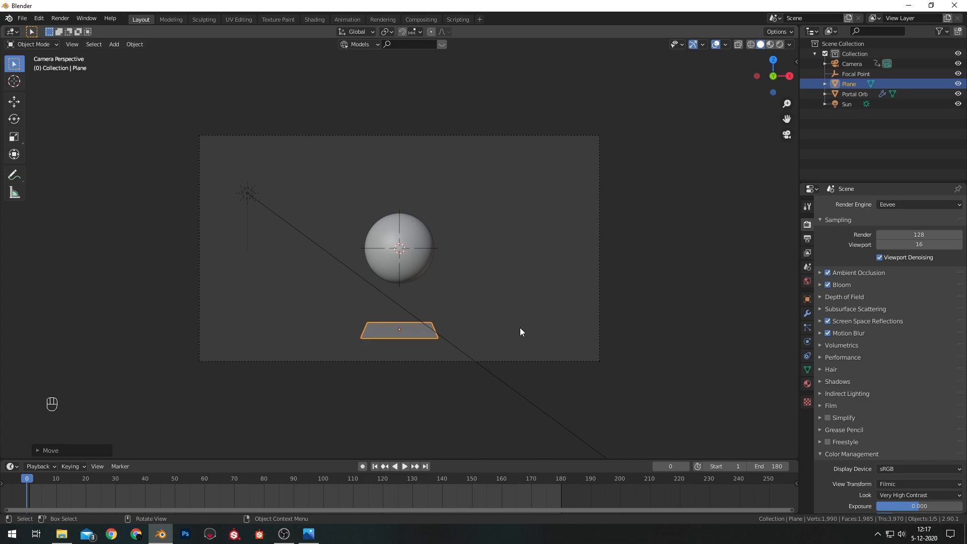
- Scale the plane by 0.576 along the X axis and by 0.288 along the Y axis
key("s")
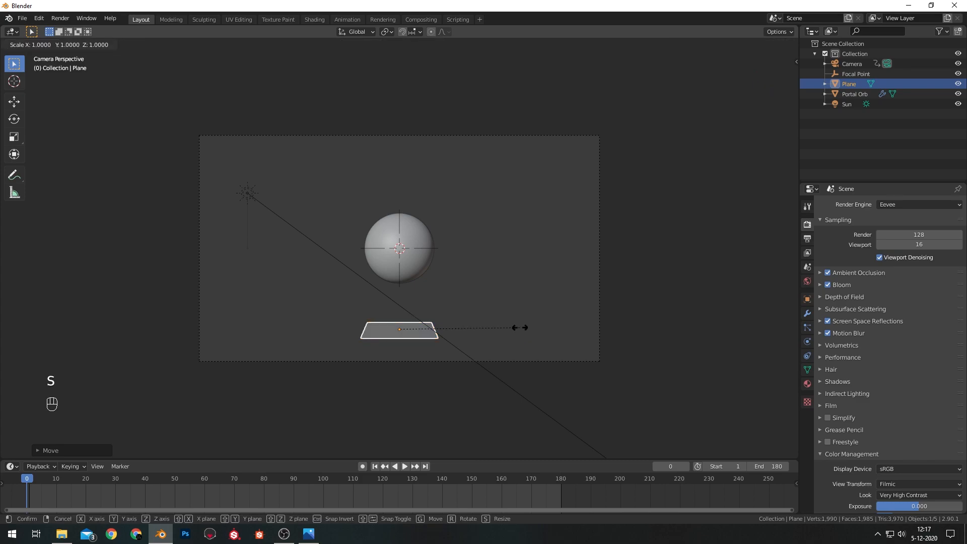
type("x")
type(".5")
type("76")
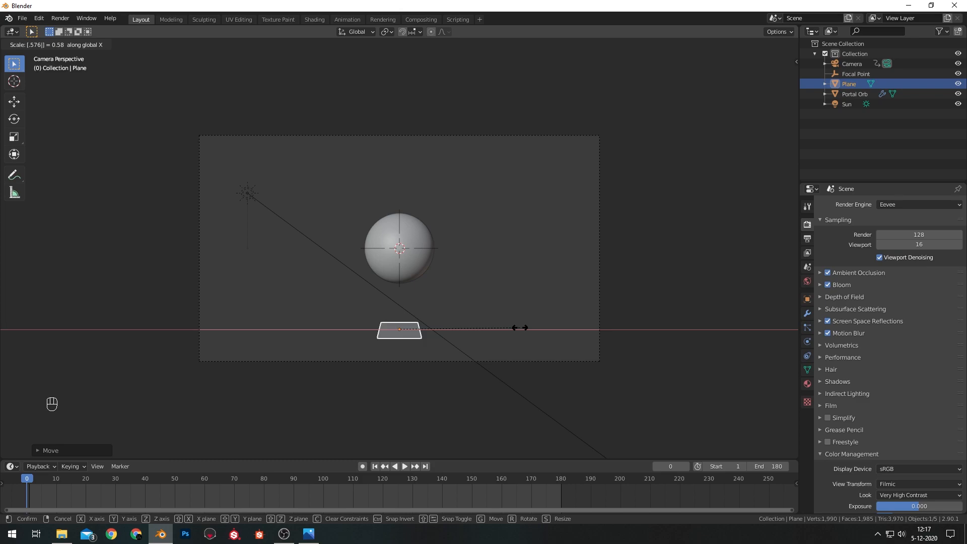
left_click(520, 327)
type("sy")
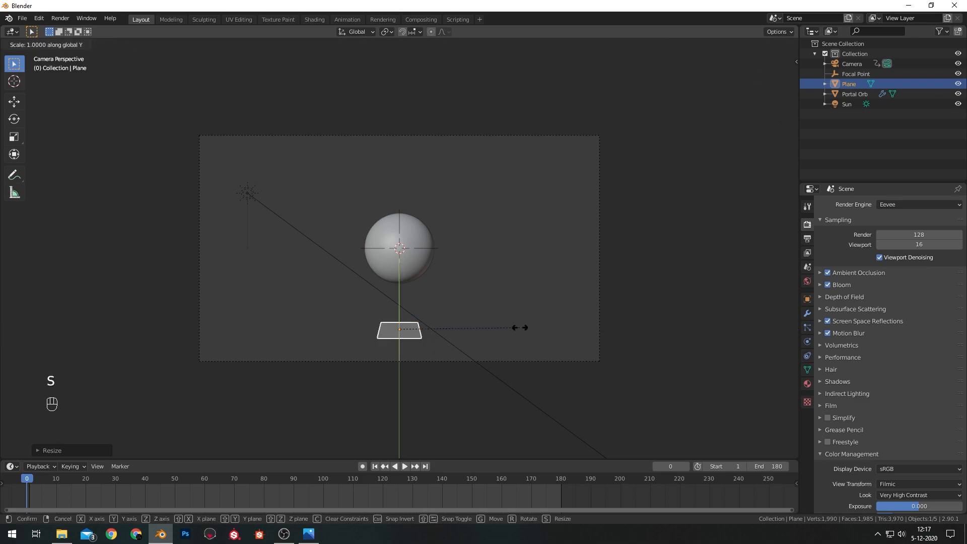
type(".2")
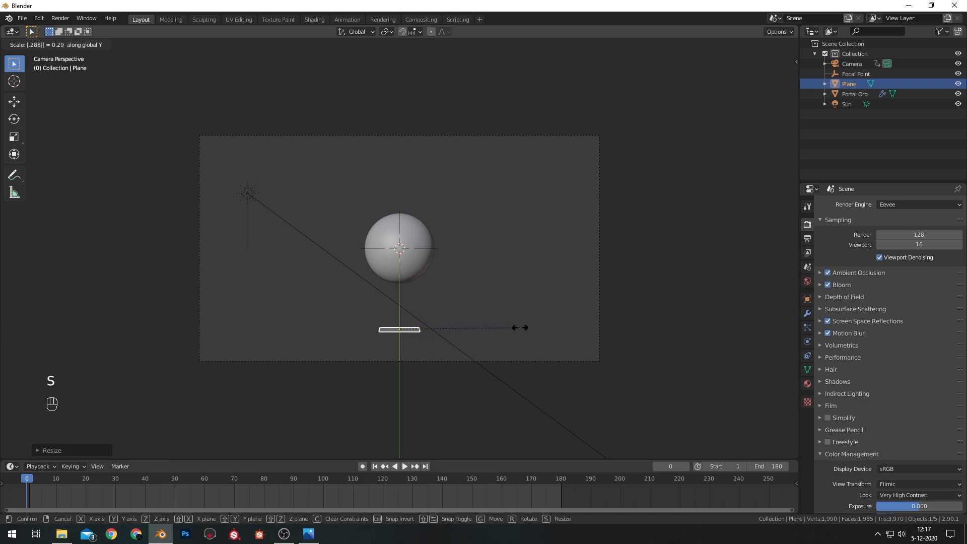
left_click(519, 327)
- Scale the plane uniformly by a factor of 50
type("s")
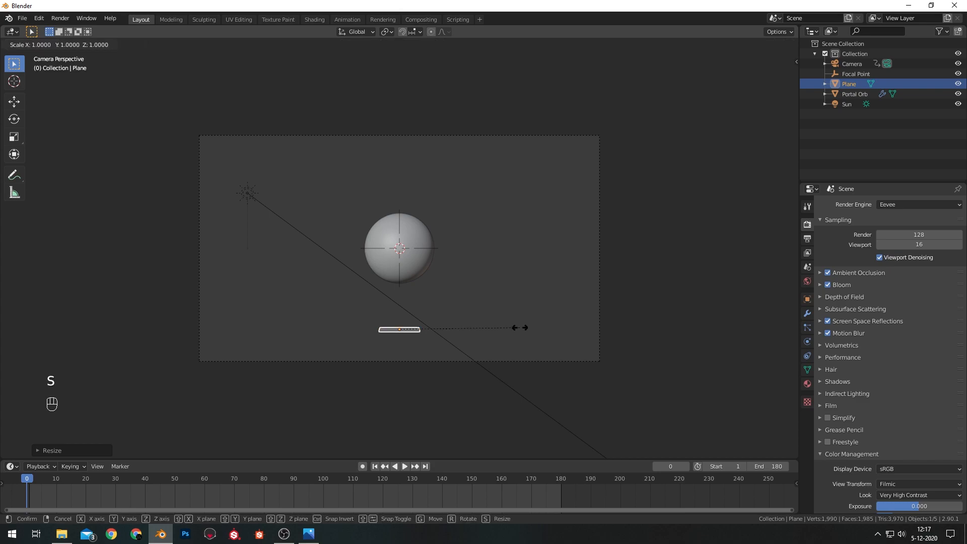
type("50")
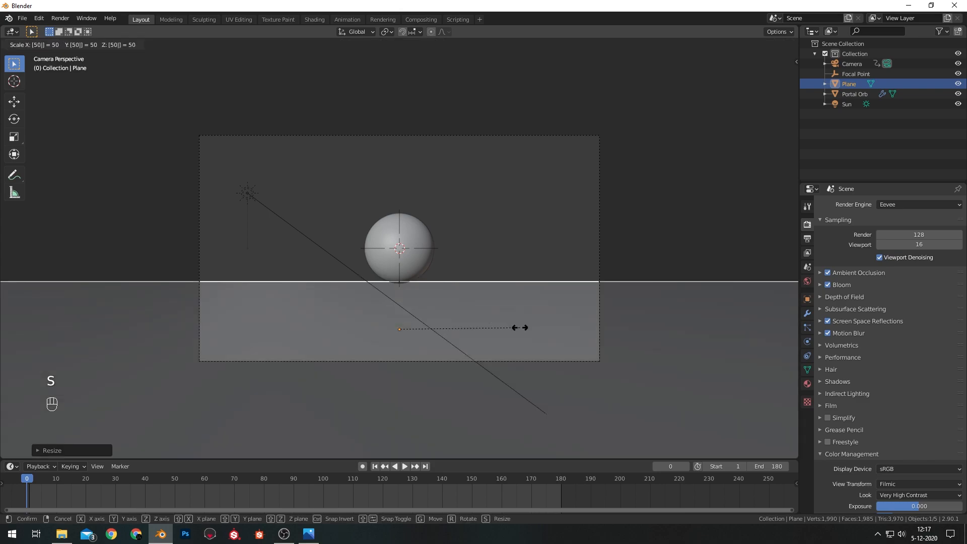
left_click(520, 327)
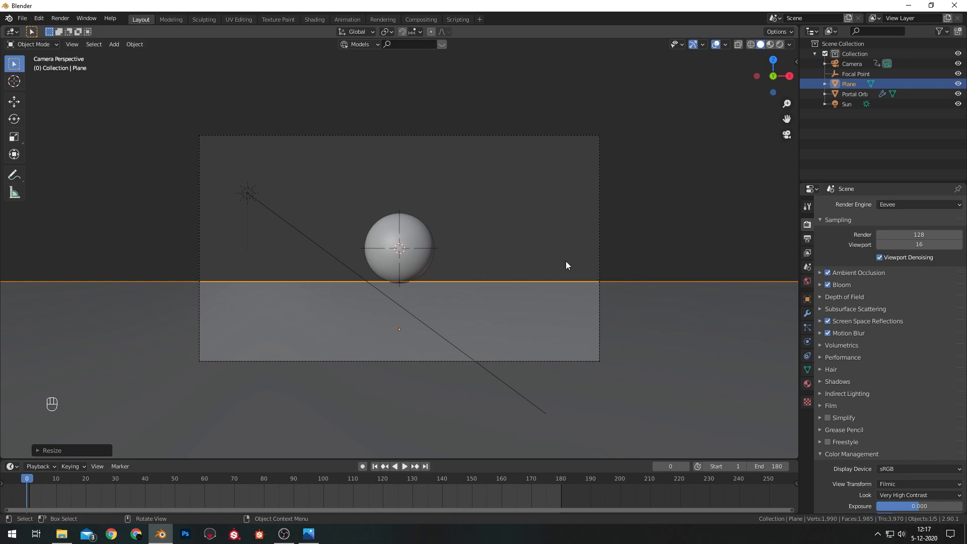
- Leave the camera view and apply the plane's scale
key("KP_0")
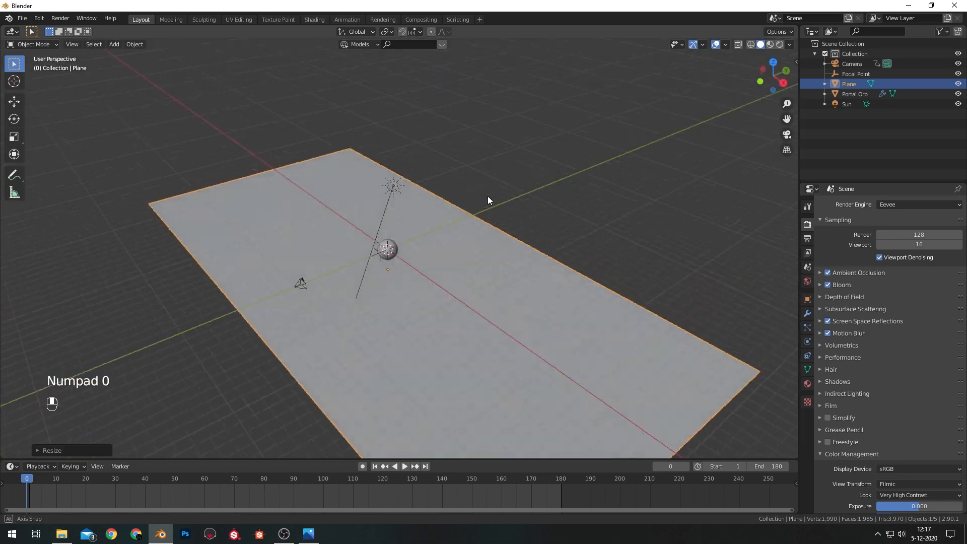
middle_click_drag(365, 239, 466, 260)
scroll(466, 256, "up", 3)
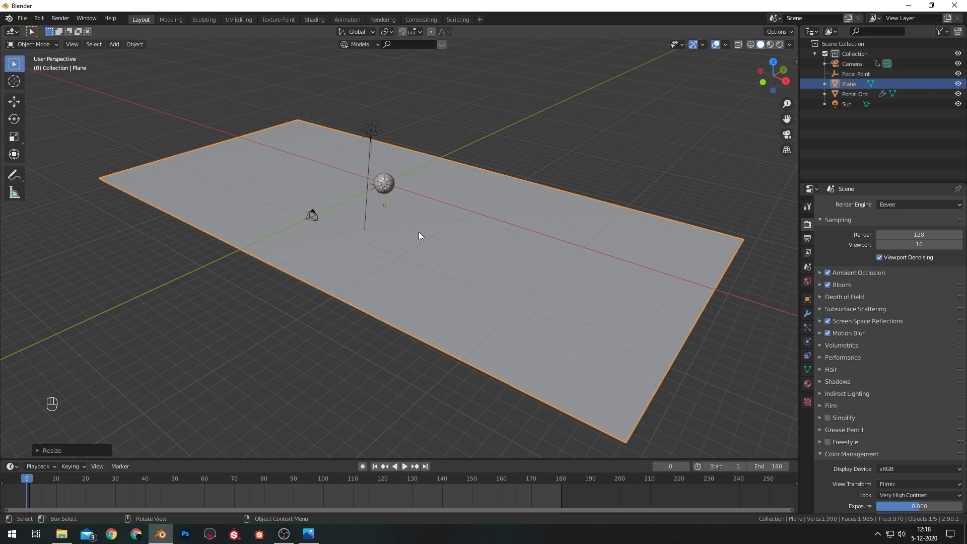
key("ctrl")
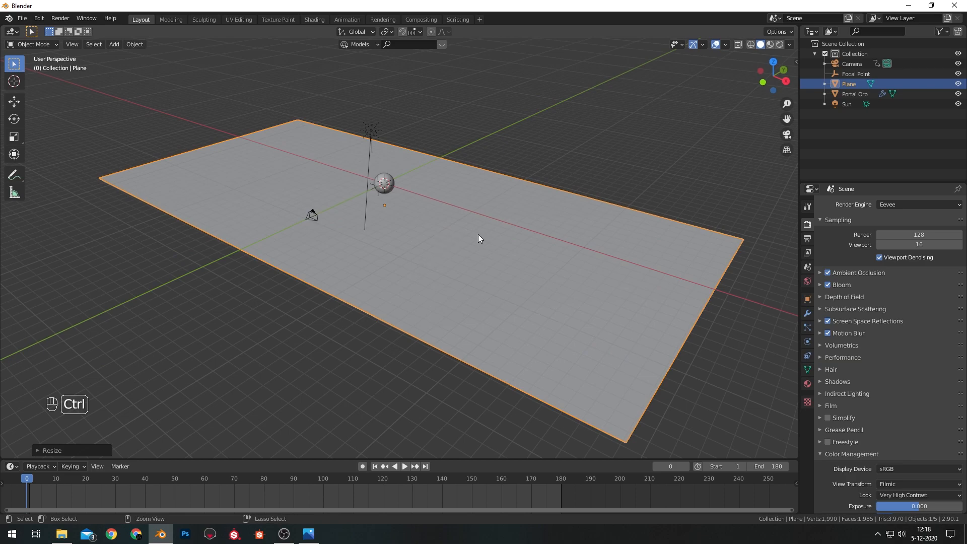
key("ctrl+a")
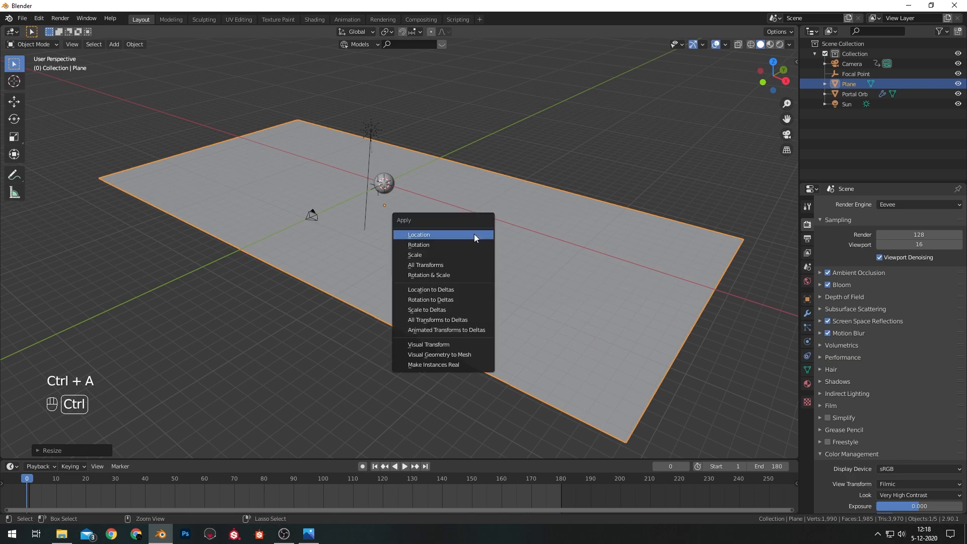
left_click(449, 251)
- Subdivide the plane's mesh in edit mode with 100 cuts, then return to object mode
key("Tab")
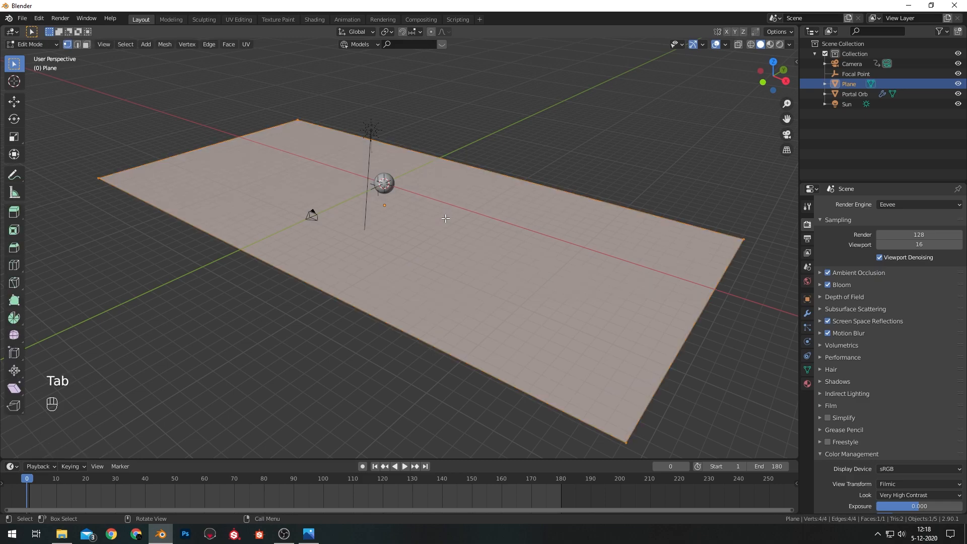
right_click(445, 218)
left_click(433, 226)
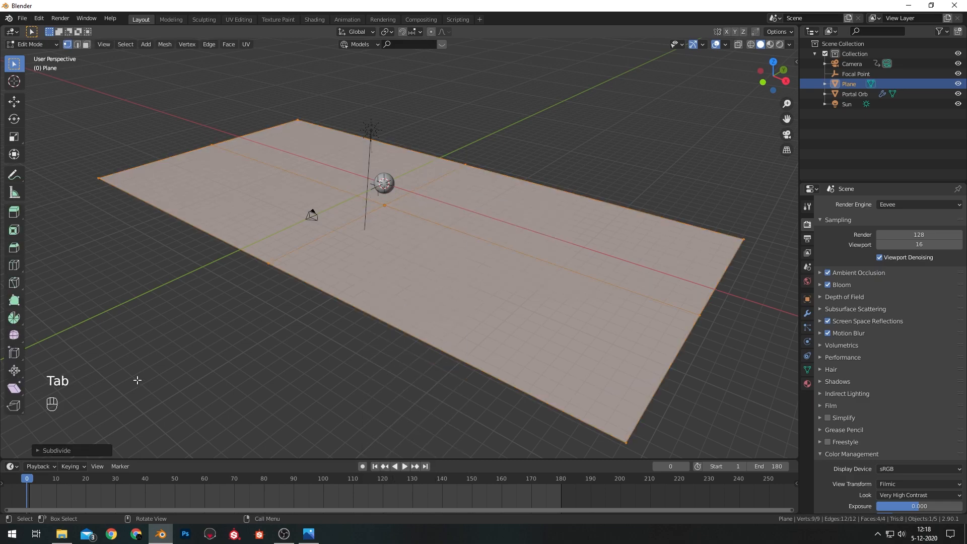
left_click(55, 450)
left_click(133, 382)
type("10")
key("Return")
left_click(141, 380)
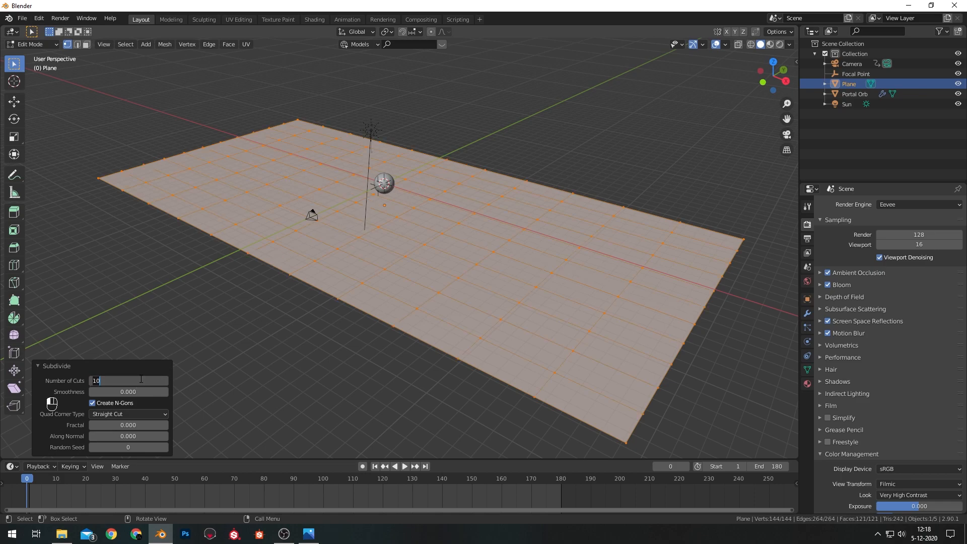
type("0")
key("Return")
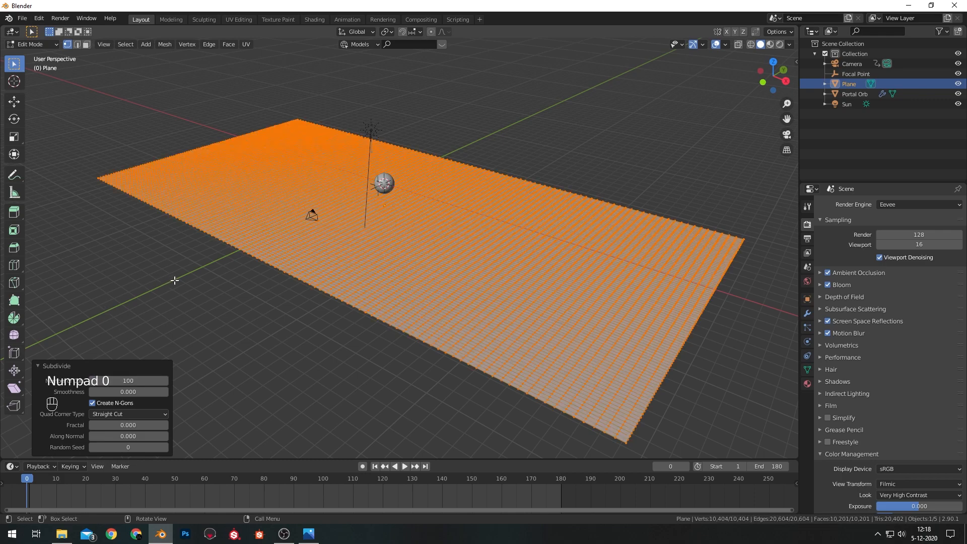
key("Tab")
- Add a Simple Deform modifier to the plane, set to Bend with an angle of 20°
middle_click_drag(533, 82, 579, 152)
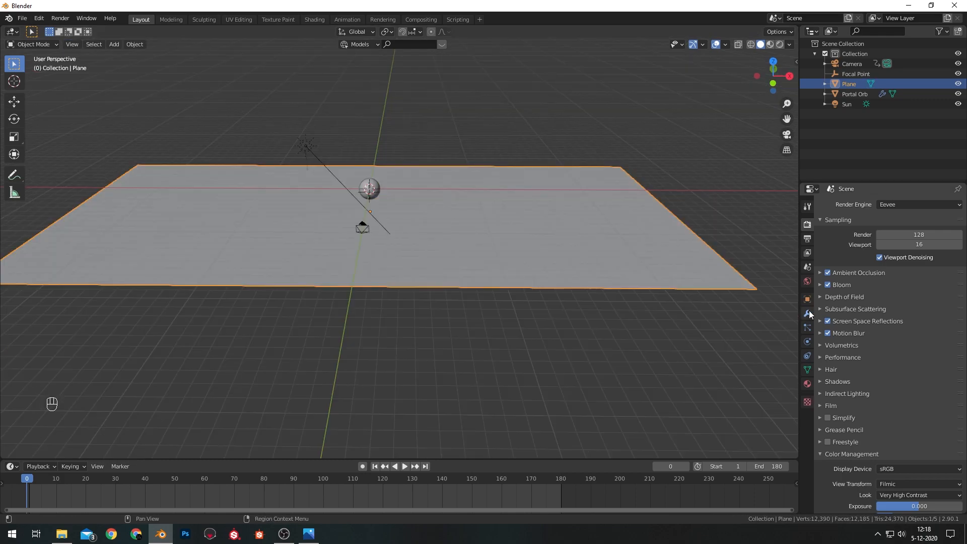
left_click(807, 313)
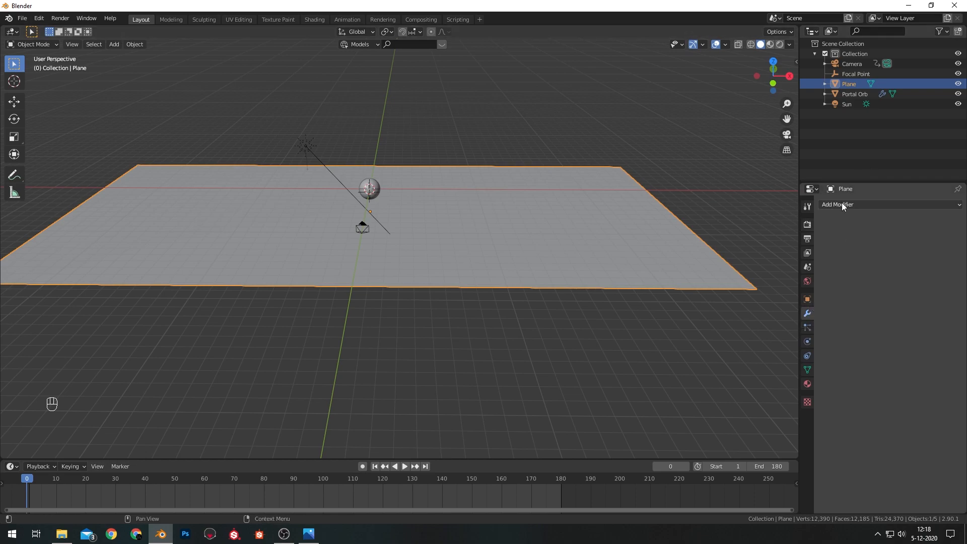
left_click(867, 204)
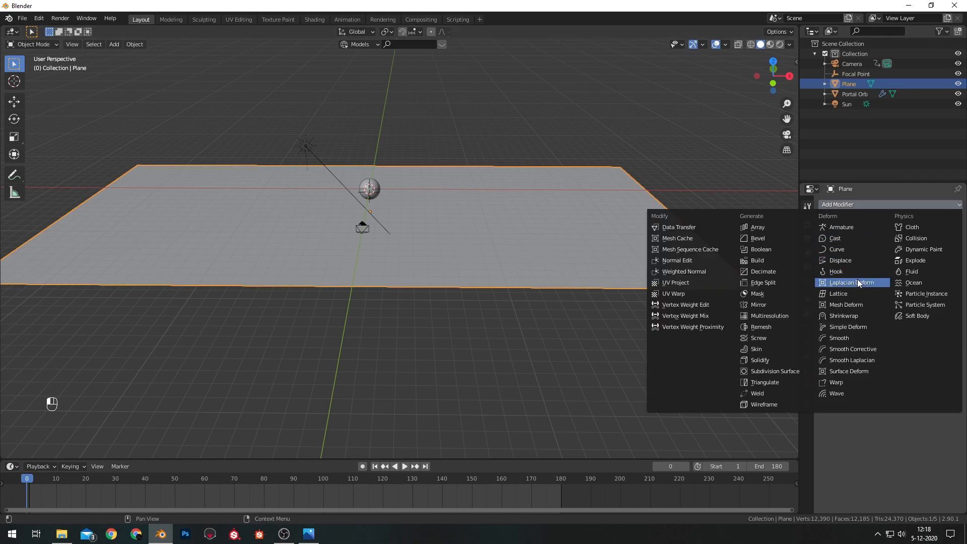
left_click(864, 326)
middle_click_drag(434, 174, 349, 209)
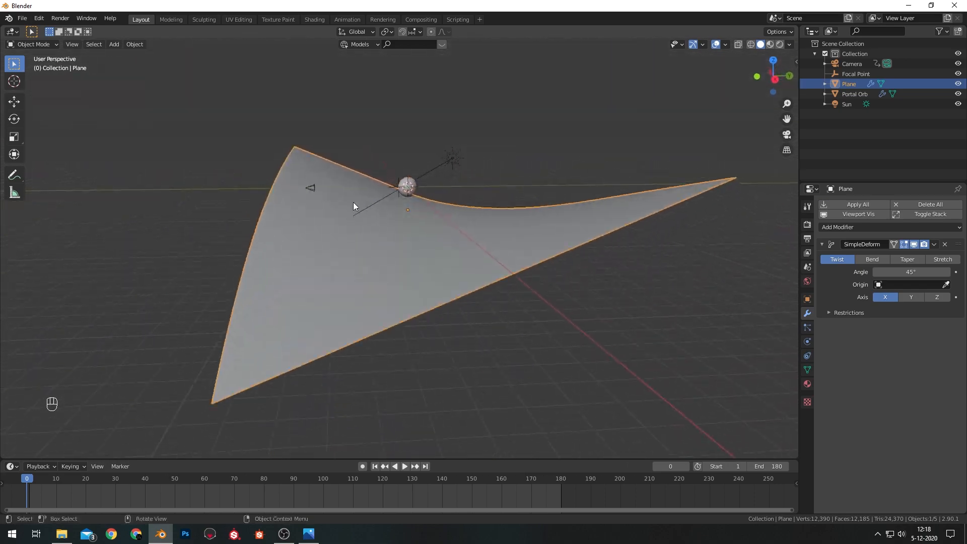
middle_click_drag(382, 146, 541, 170)
left_click(872, 260)
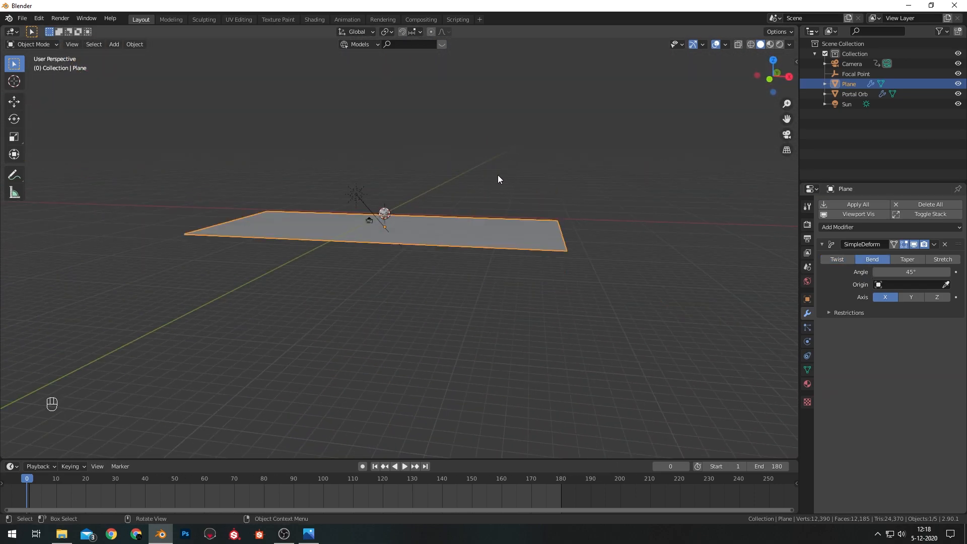
left_click(919, 269)
type("45d")
type("20")
key("Return")
- In edit mode, rotate the plane's whole mesh 90° about the X axis and 90° about the Y axis
middle_click_drag(587, 181, 507, 204)
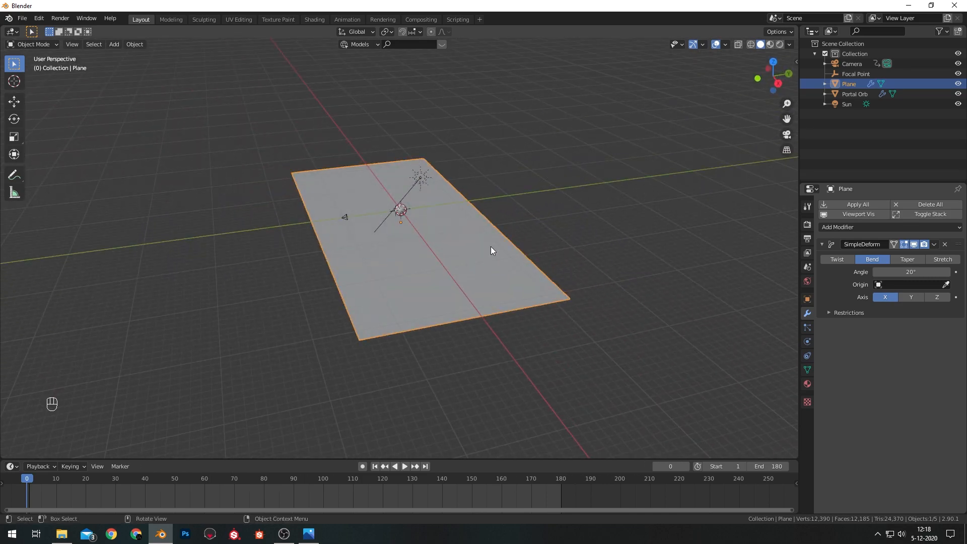
key("Tab")
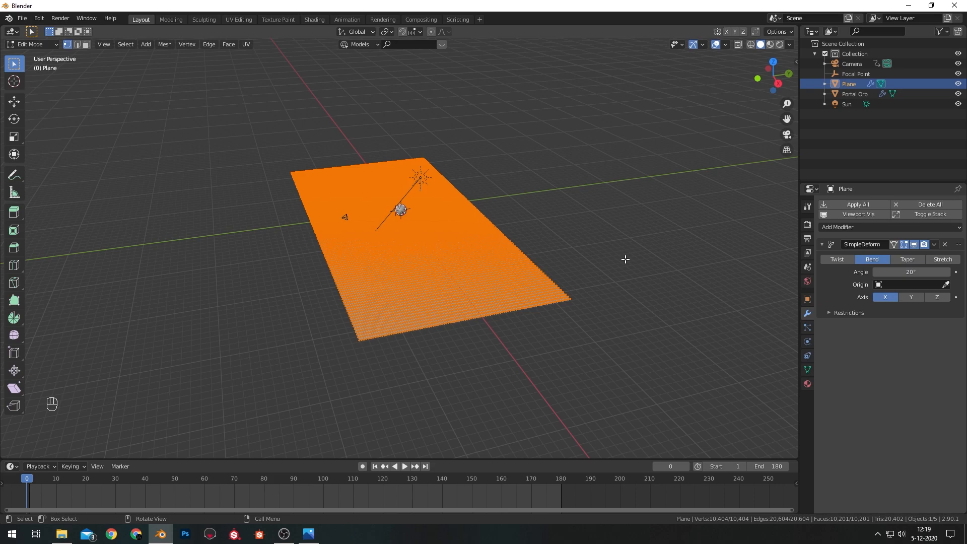
type("rx")
type("90")
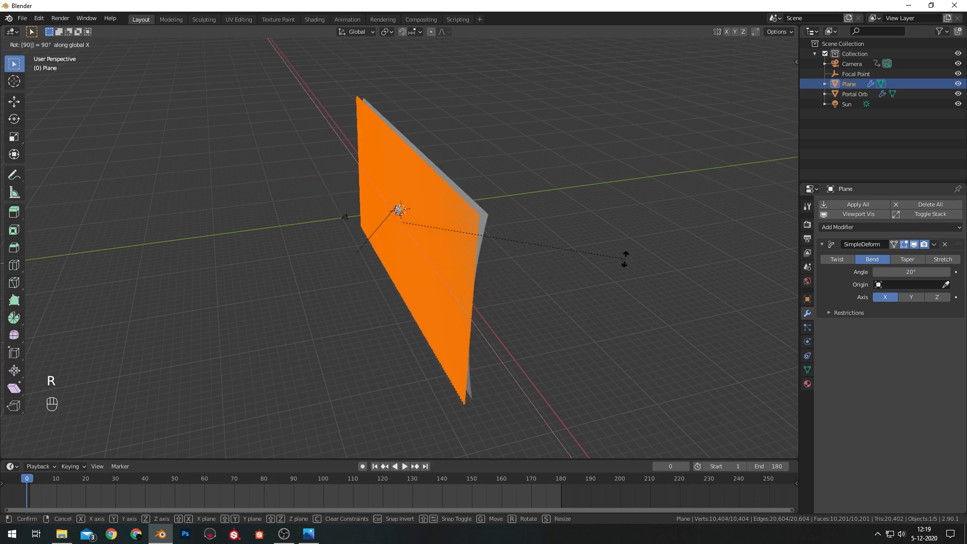
left_click(625, 260)
middle_click_drag(625, 259, 520, 225)
type("ry")
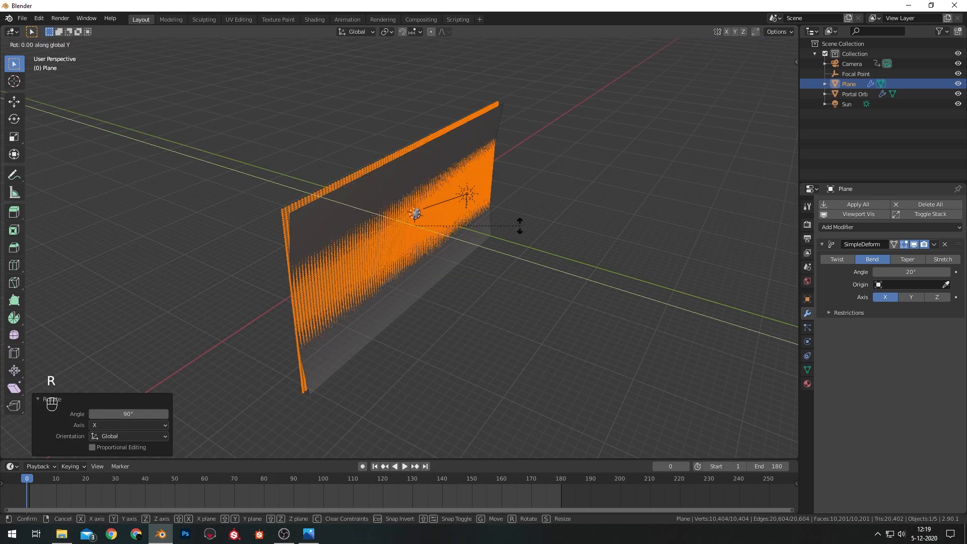
type("90")
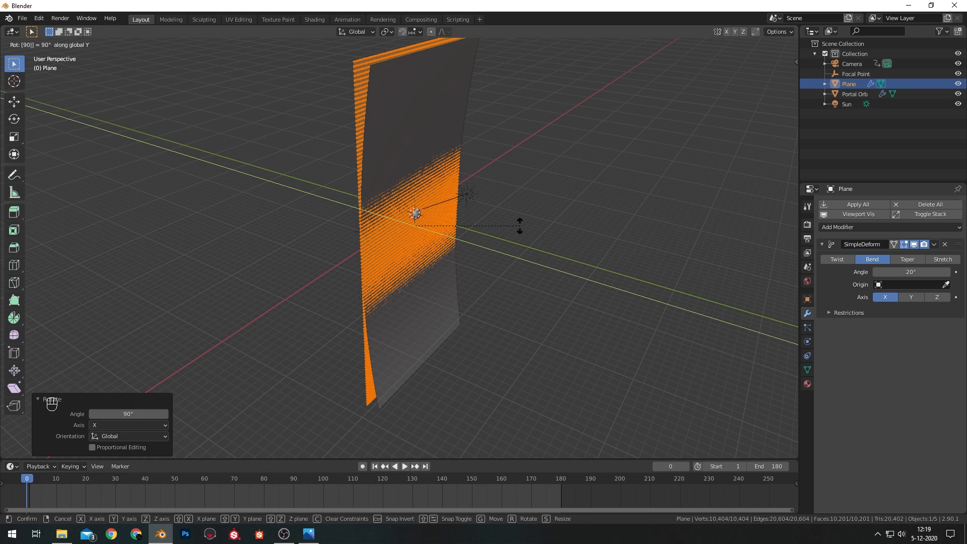
left_click(519, 225)
middle_click_drag(518, 224, 319, 190)
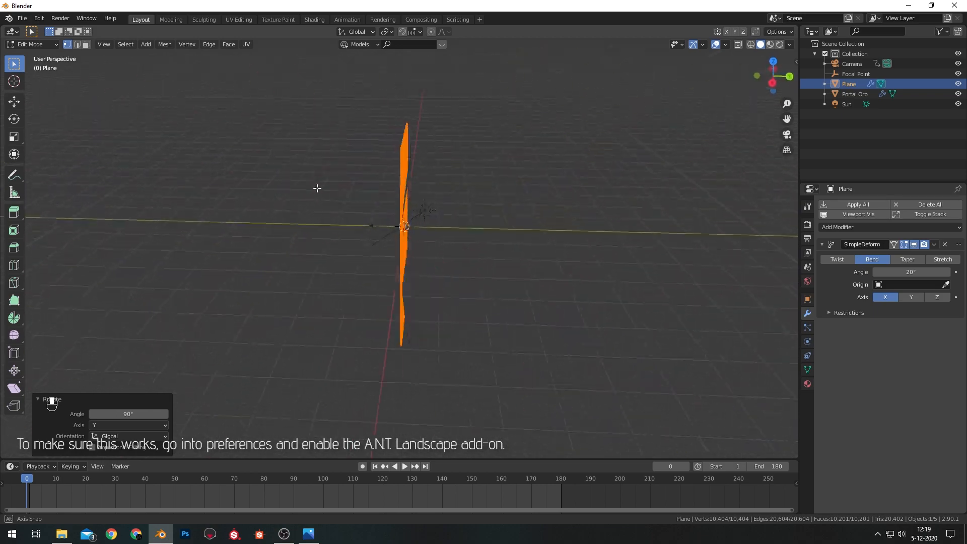
key("Tab")
- Apply the Simple Deform modifier to the plane
middle_click_drag(421, 190, 401, 157)
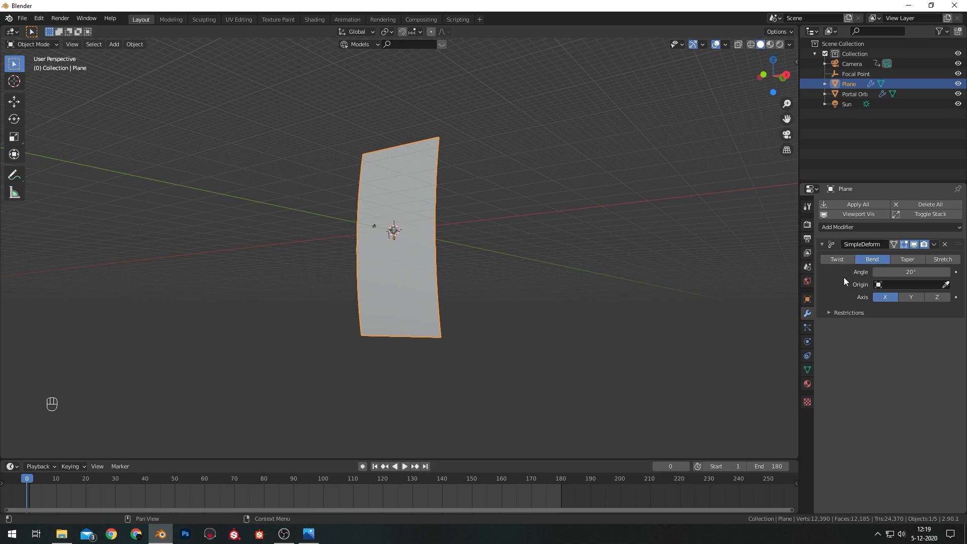
key("ctrl")
key("ctrl+a")
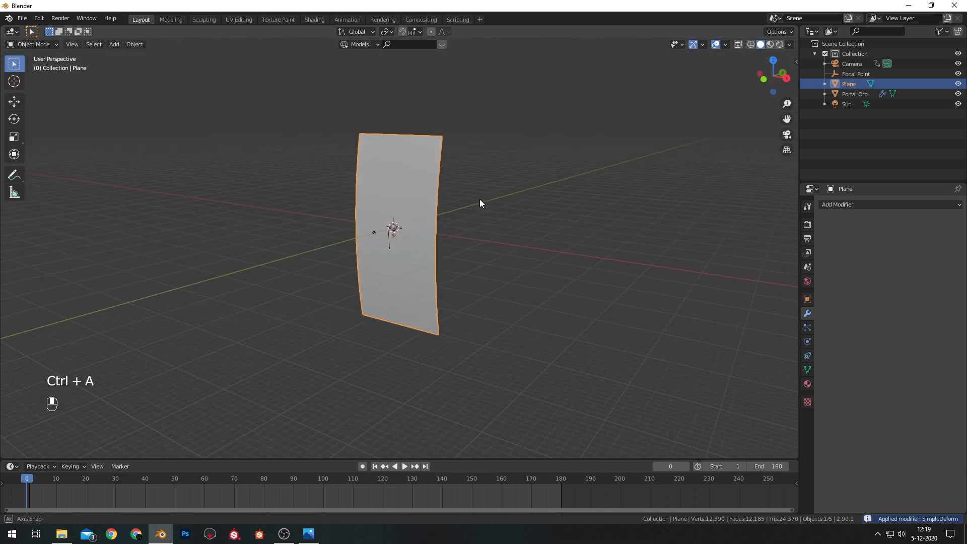
- Rotate the bent plane object -90° about the X axis and 90° about the Z axis
middle_click_drag(479, 196, 394, 229)
type("rx90")
key("minus")
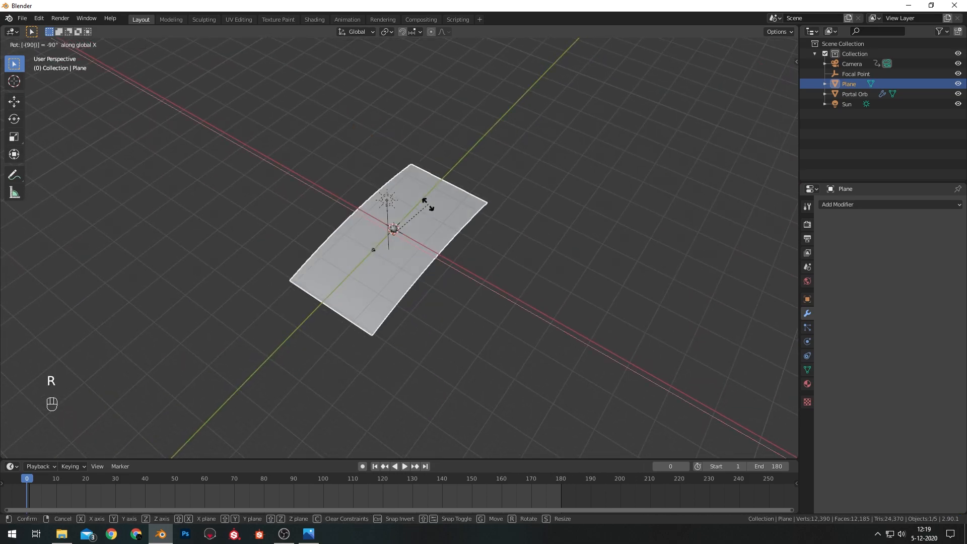
left_click(428, 204)
type("rz90")
key("Return")
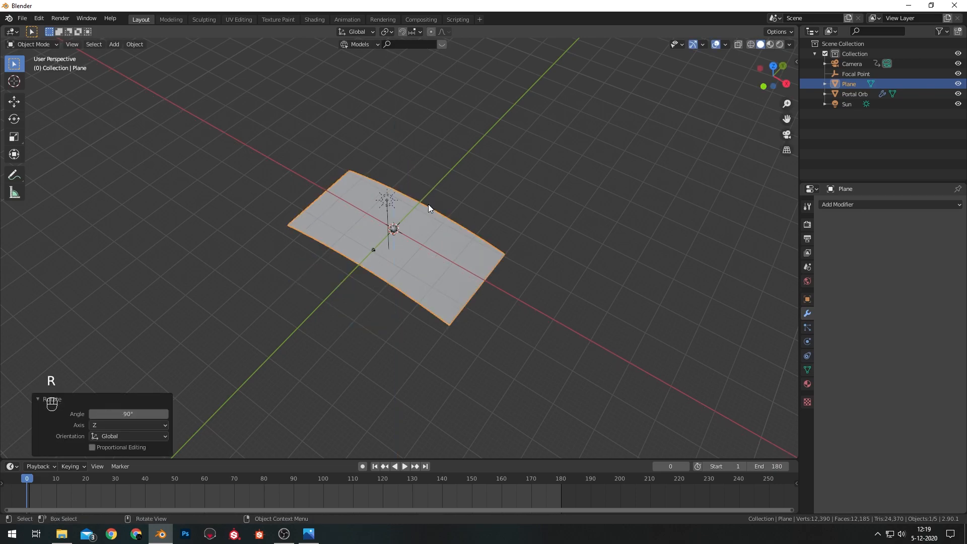
- In camera view, move the plane back along the Y axis until its near edge sits just below the camera frame
key("KP_0")
key("g")
key("g")
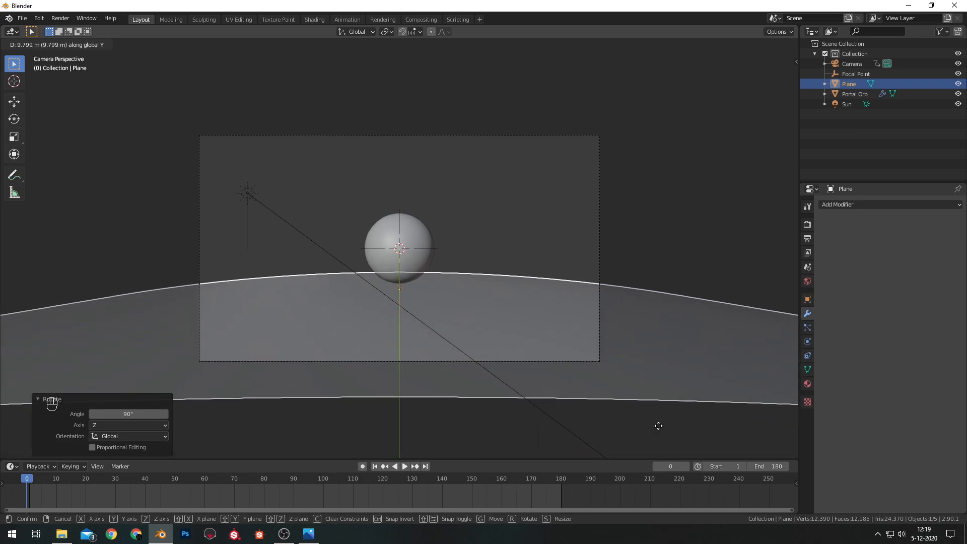
left_click(657, 427)
- Select the plane and give it a new material named Moon
left_click(539, 252)
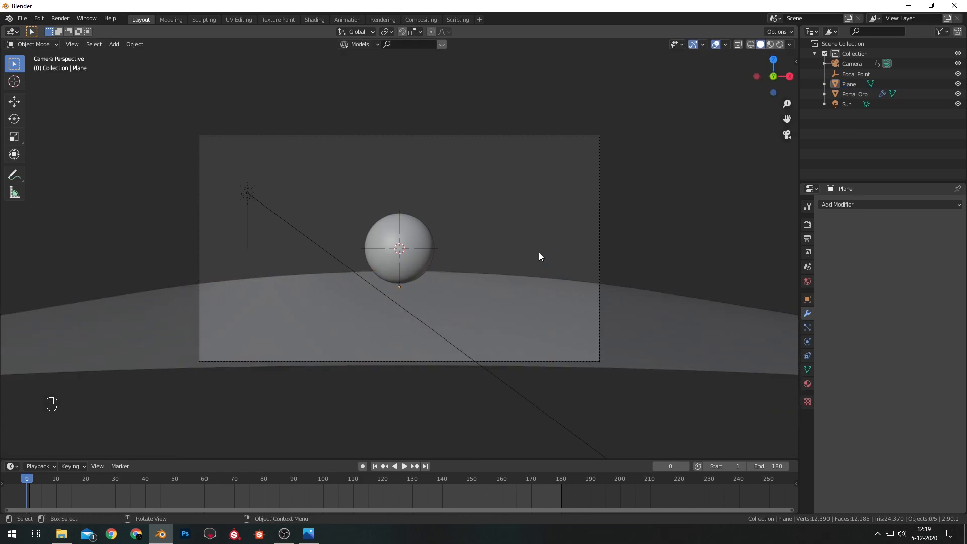
left_click(535, 275)
left_click(807, 383)
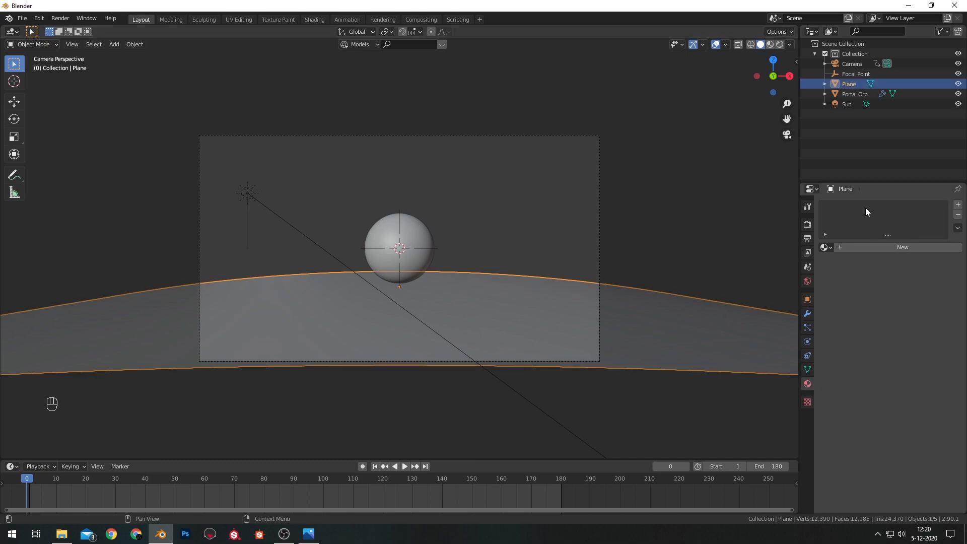
left_click(867, 248)
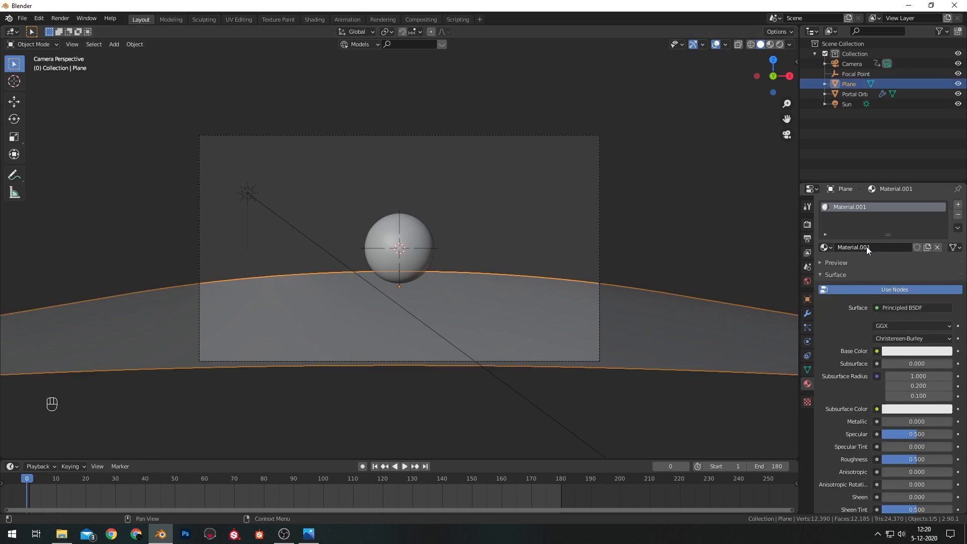
double_click(850, 207)
type("Moon")
key("Return")
- Switch to the Shading workspace and show the plane's Moon object material nodes in the shader editor
left_click(311, 19)
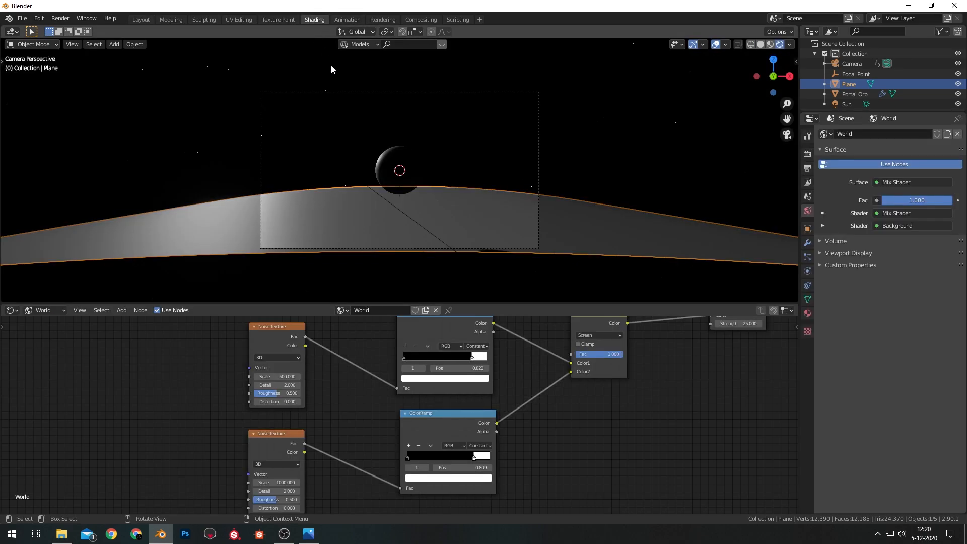
left_click(51, 311)
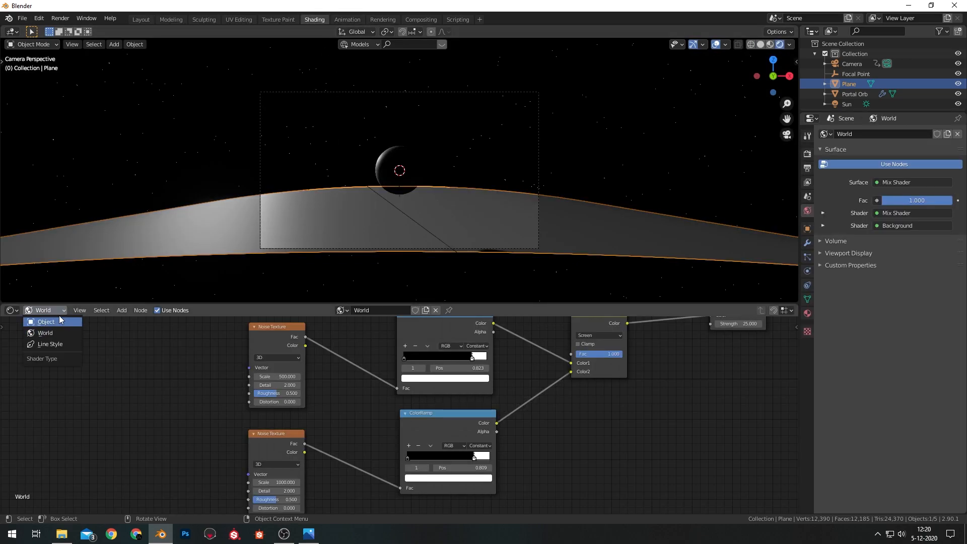
left_click(60, 323)
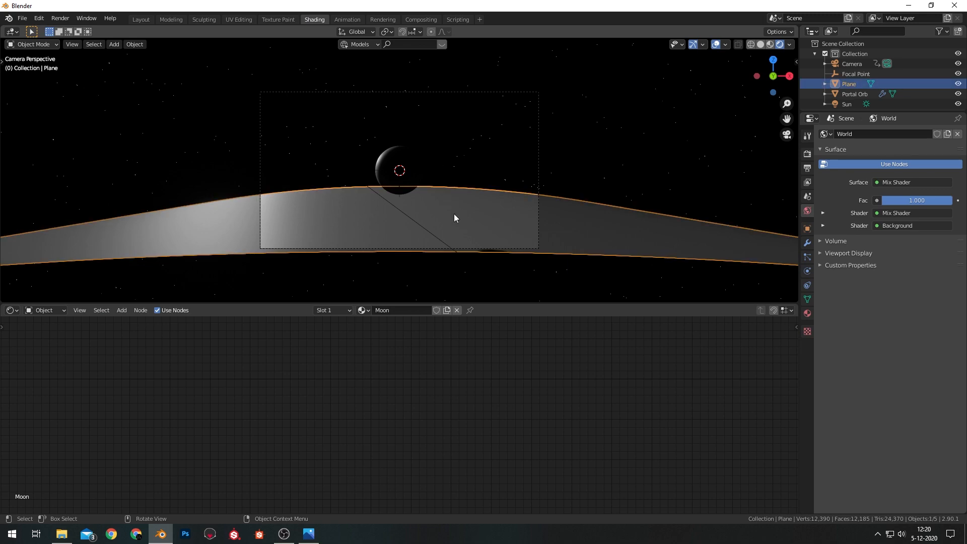
key("Home")
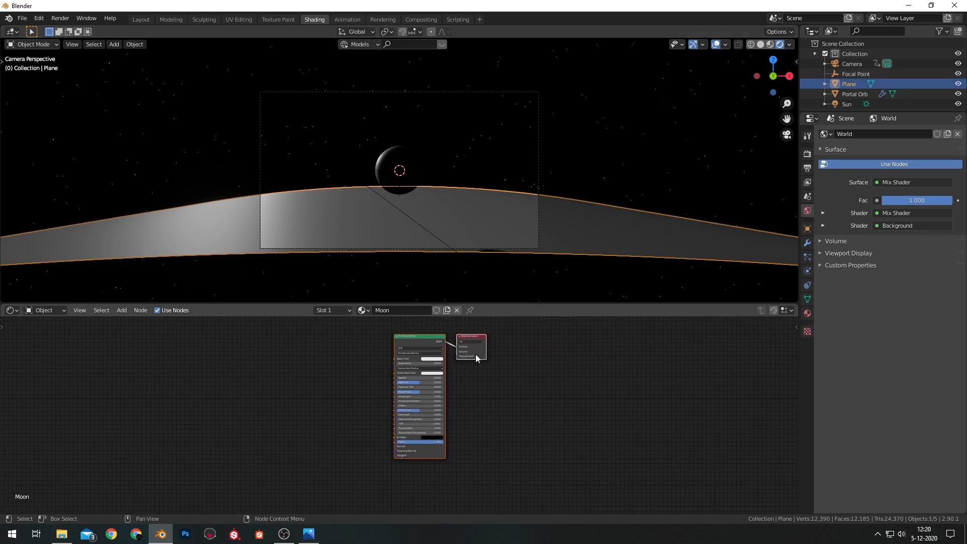
- Add an Image Texture node ahead of the Principled BSDF in the Moon material
middle_click_drag(499, 390, 571, 410)
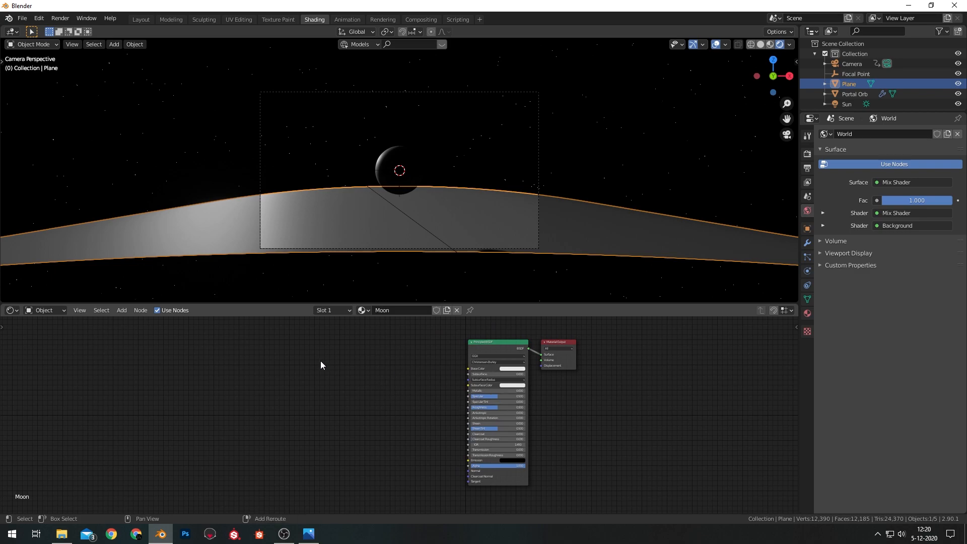
key("shift+a")
type("ima")
key("Return")
left_click(311, 328)
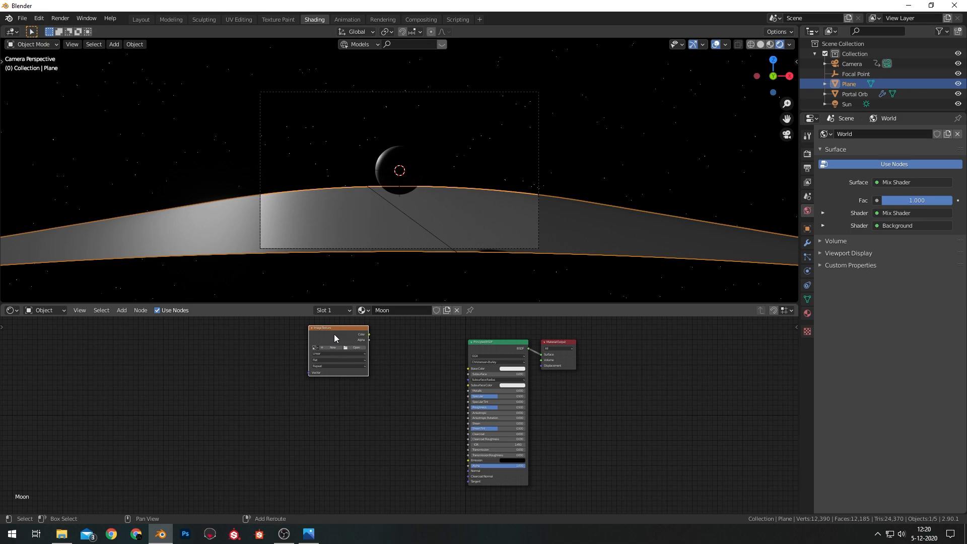
- Duplicate the Image Texture node, place the copy below the original, and align the upper node with it
key("shift+d")
left_click(339, 422)
left_click_drag(265, 327, 374, 382)
key("g")
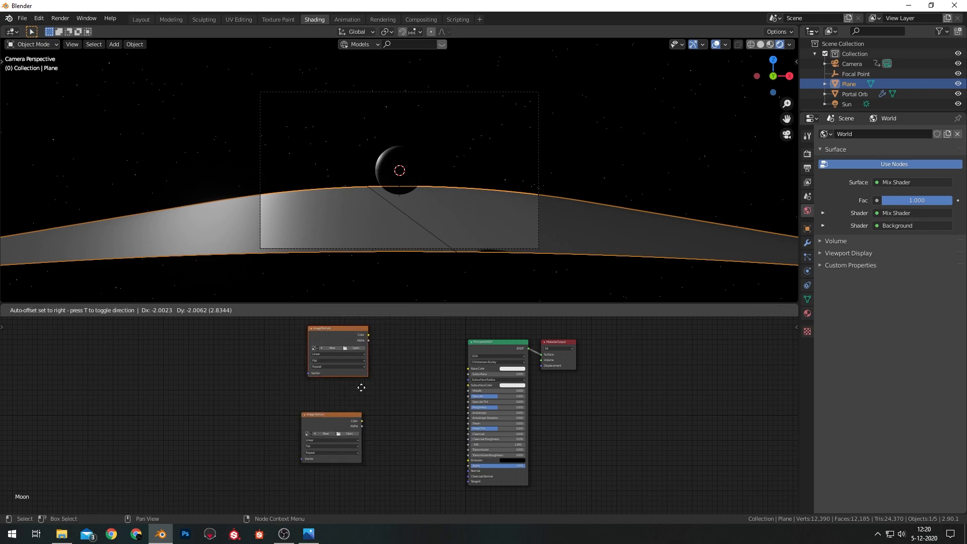
left_click(355, 394)
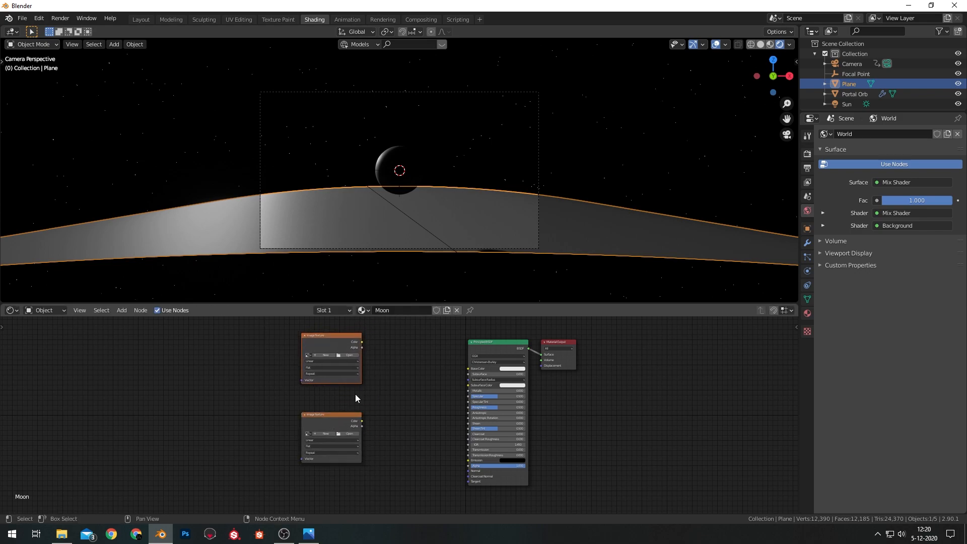
- Load lroc_color_poles_4k.tif from the material library's Moon folder into the upper Image Texture node and connect its Color to Base Color
left_click(348, 354)
left_click(272, 201)
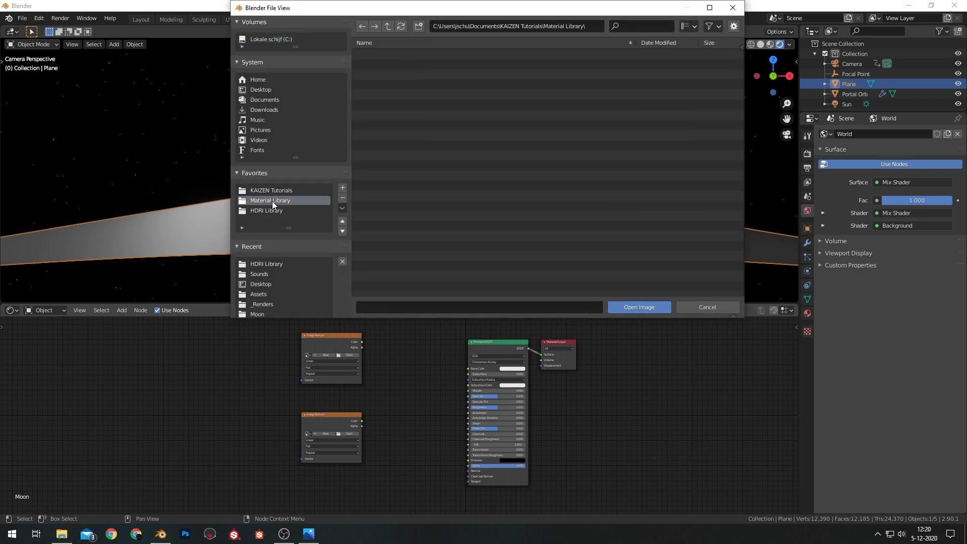
double_click(394, 87)
left_click(406, 54)
double_click(406, 54)
left_click_drag(362, 342, 453, 369)
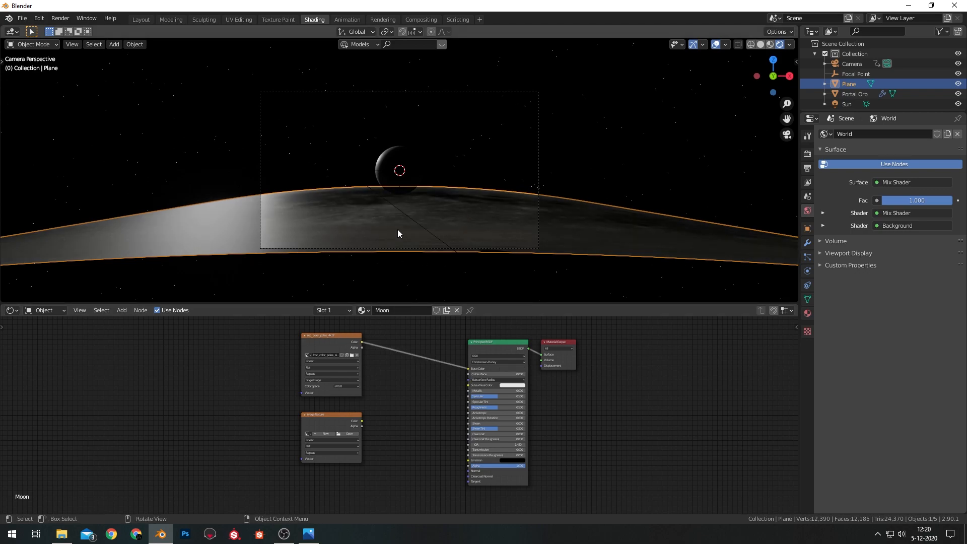
- Unwrap the whole plane mesh in Edit Mode from the top view, returning to Object Mode and the camera view
key("Tab")
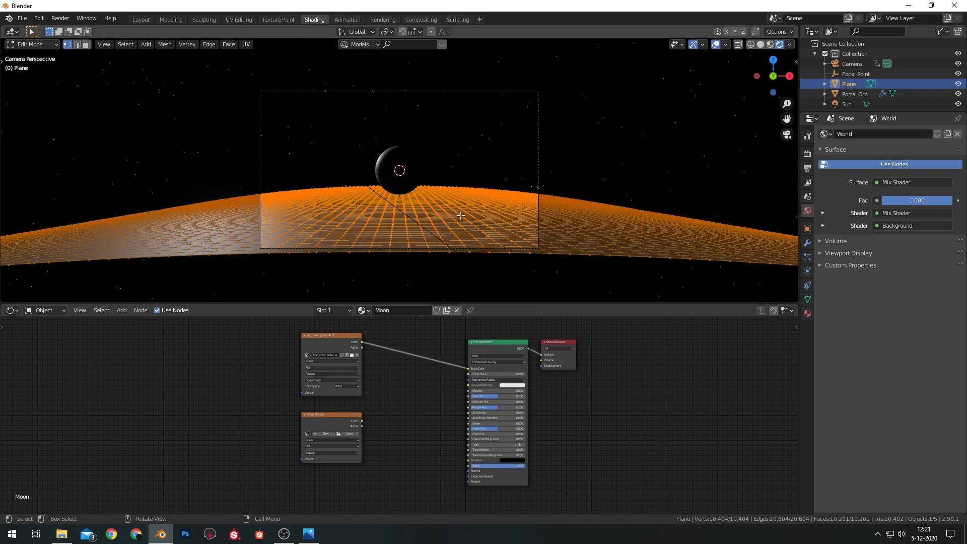
key("KP_7")
scroll(444, 187, "down", 9)
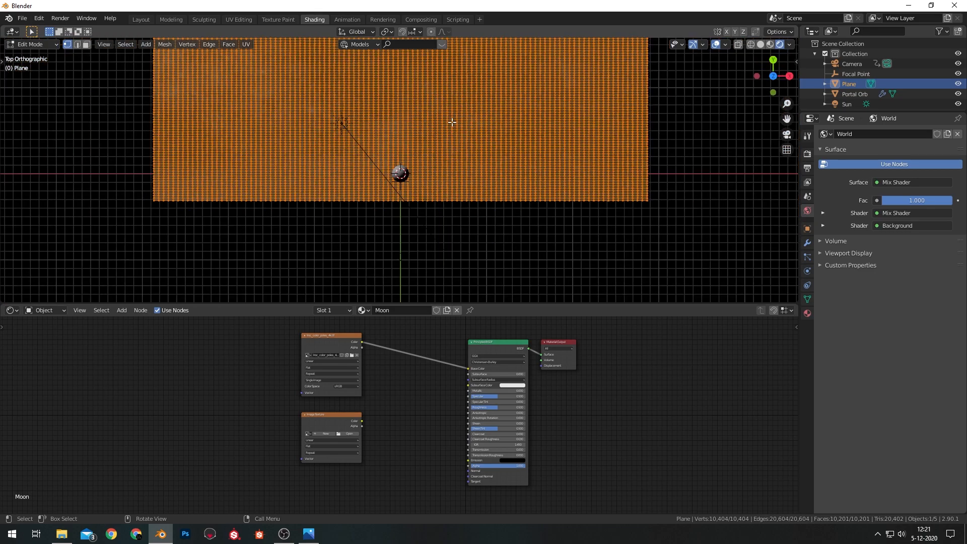
middle_click_drag(467, 130, 459, 219, "shift")
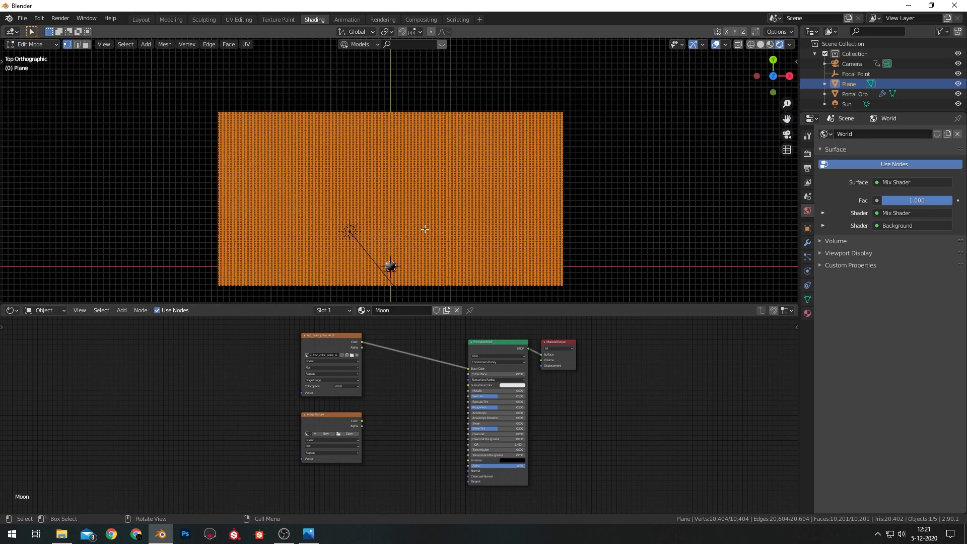
key("u")
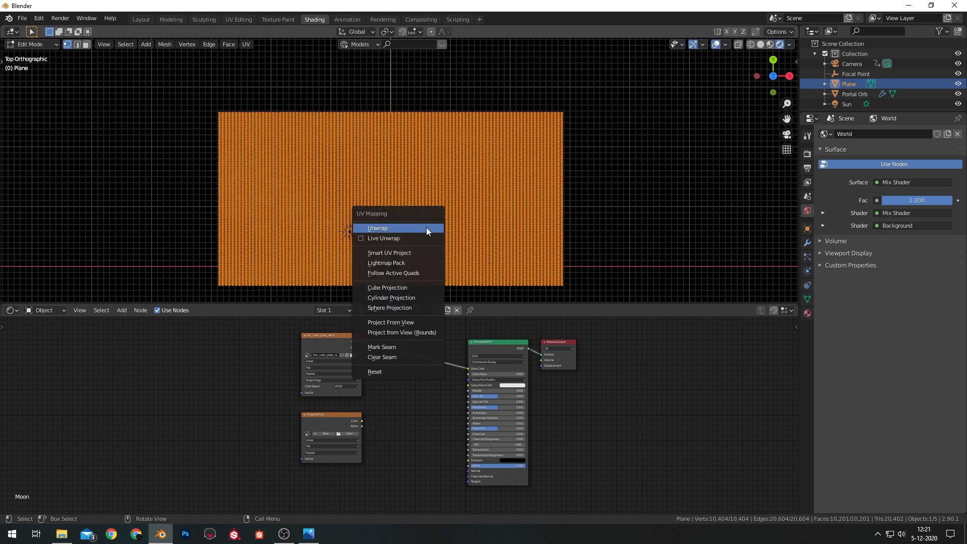
left_click(426, 228)
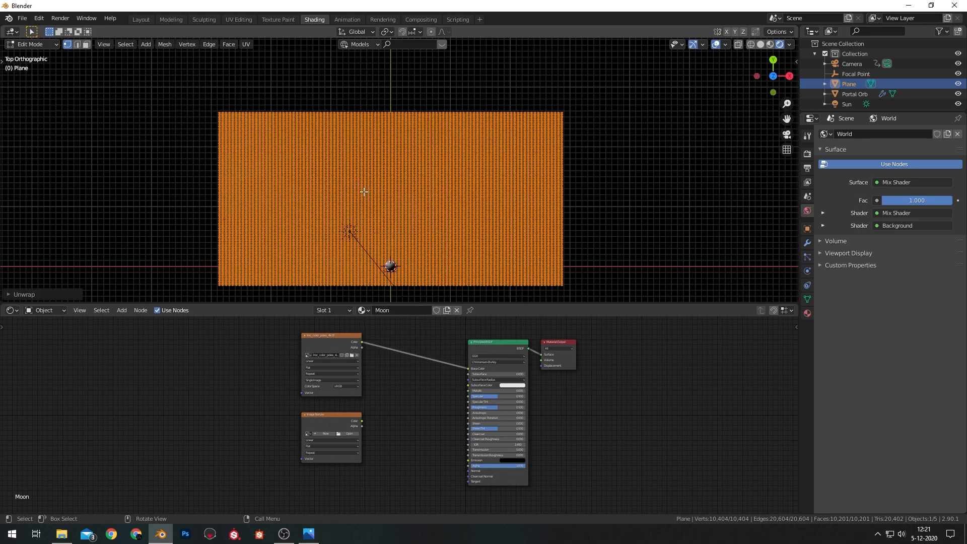
key("Tab")
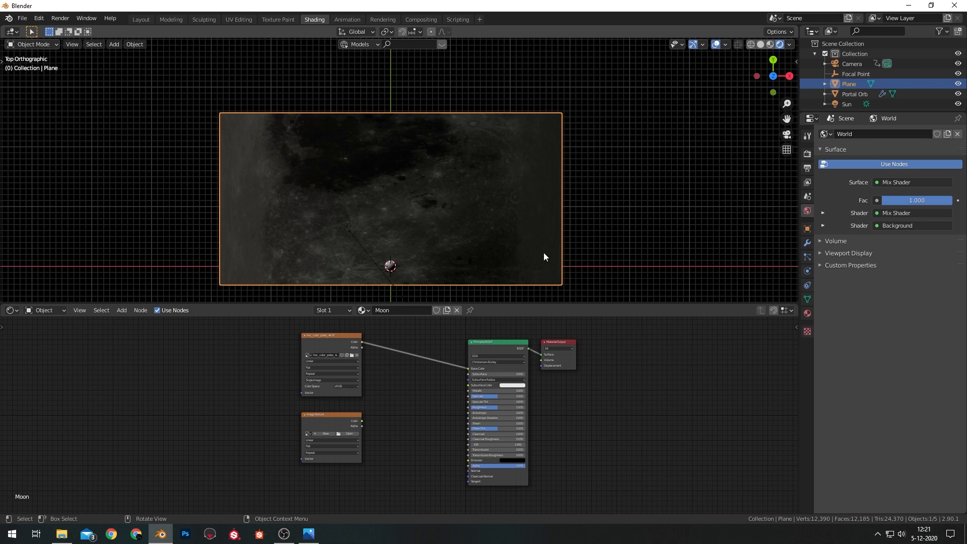
key("KP_0")
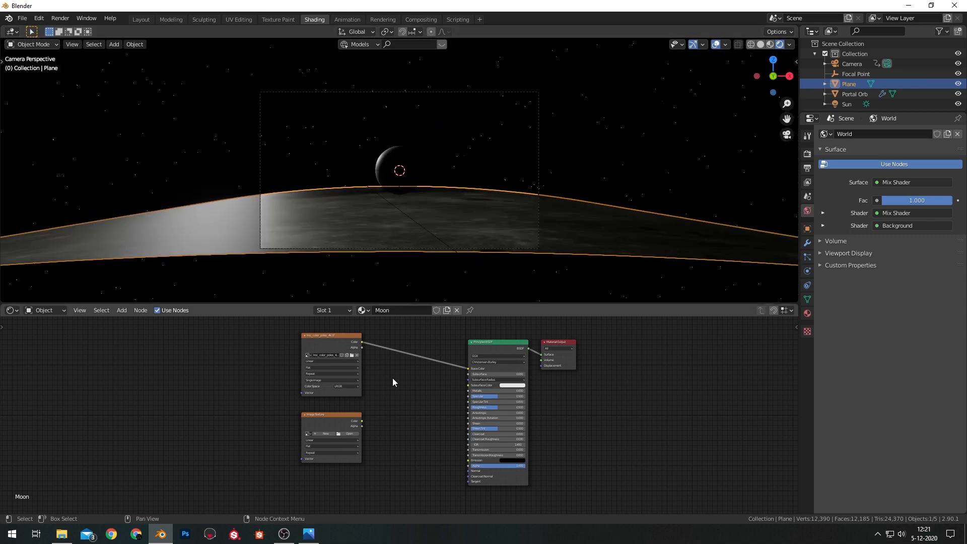
- Load ldem_16_uint.tif from the material library's Moon folder into the lower Image Texture node
scroll(373, 427, "up", 2)
left_click(317, 440)
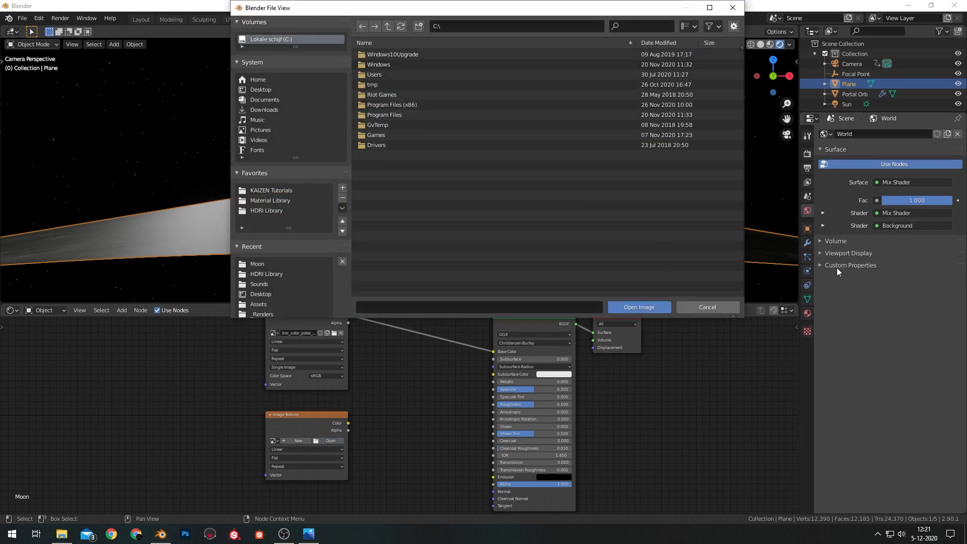
left_click(268, 199)
double_click(397, 85)
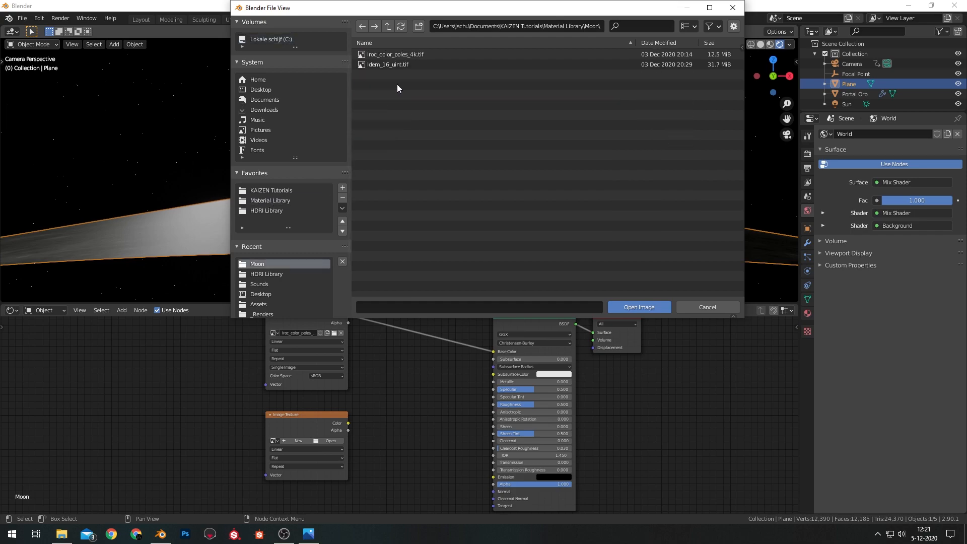
left_click(400, 64)
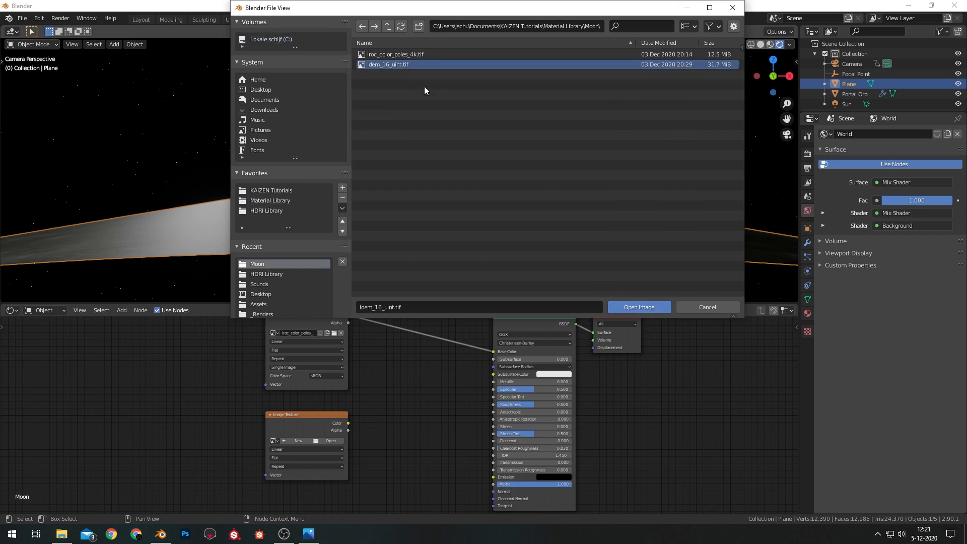
left_click(638, 307)
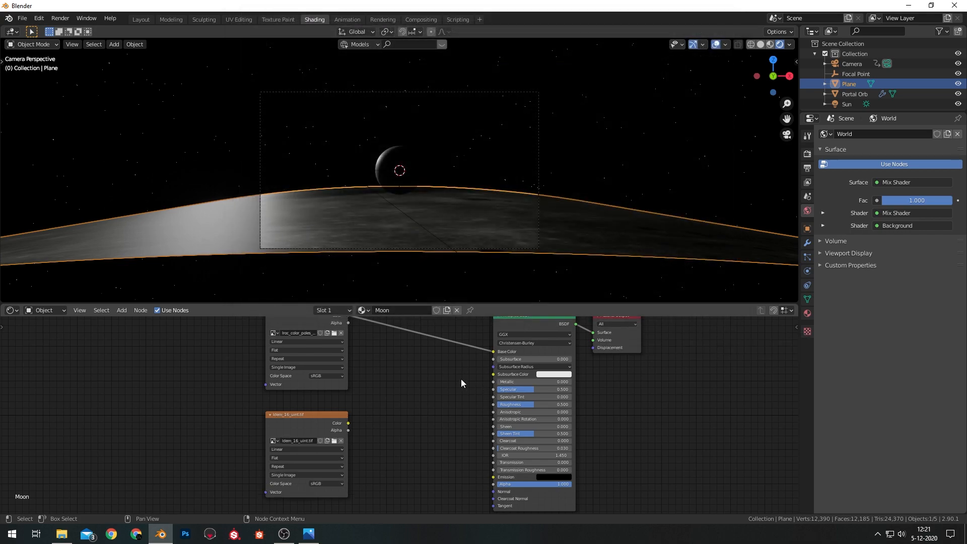
- Add a Bump node, feeding the ldem_16_uint.tif Color into its Height and its Normal output into the Principled BSDF's Normal
middle_click_drag(370, 401, 373, 351)
key("shift+a")
left_click(363, 377)
type("cum")
key("BackSpace")
key("BackSpace")
key("BackSpace")
type("bum")
key("Return")
left_click(404, 361)
left_click_drag(351, 373, 403, 405)
left_click_drag(451, 372, 496, 442)
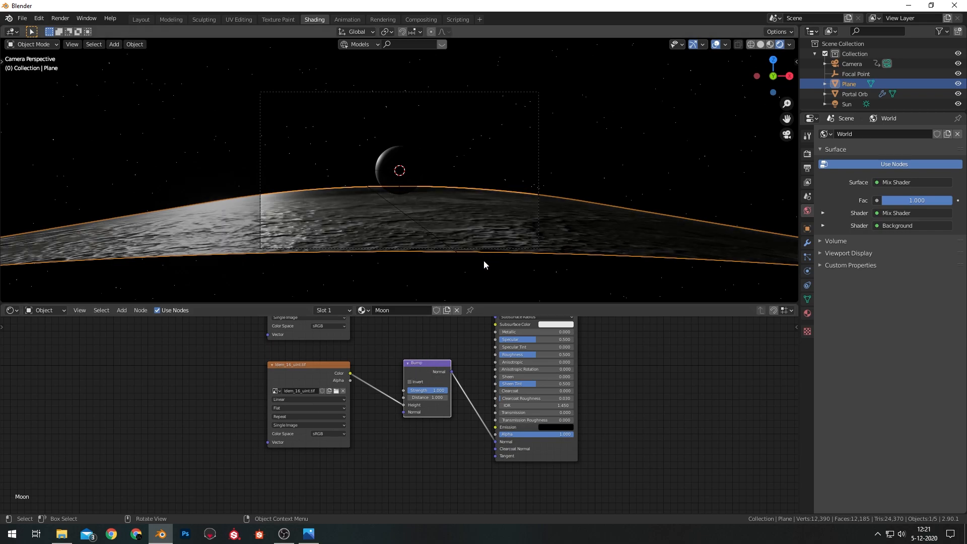
left_click_drag(419, 366, 406, 388)
- Add Texture Coordinate and Mapping nodes and connect the Mapping vector to both image textures
scroll(370, 367, "down", 1)
middle_click_drag(295, 357, 392, 420)
left_click(395, 349)
left_click(406, 433, "shift")
key("ctrl+t")
key("ctrl+z")
key("ctrl+shift+z")
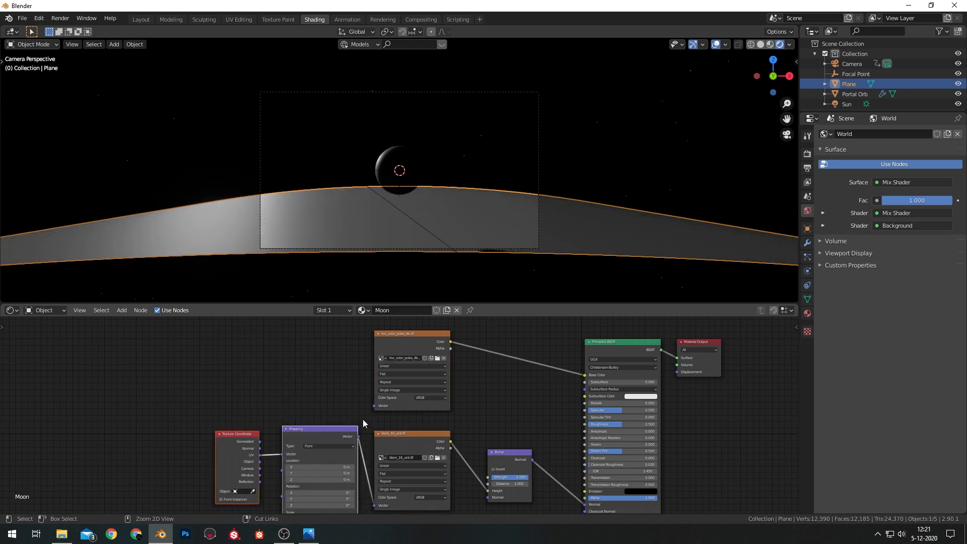
left_click_drag(300, 433, 223, 396)
left_click_drag(284, 398, 374, 406)
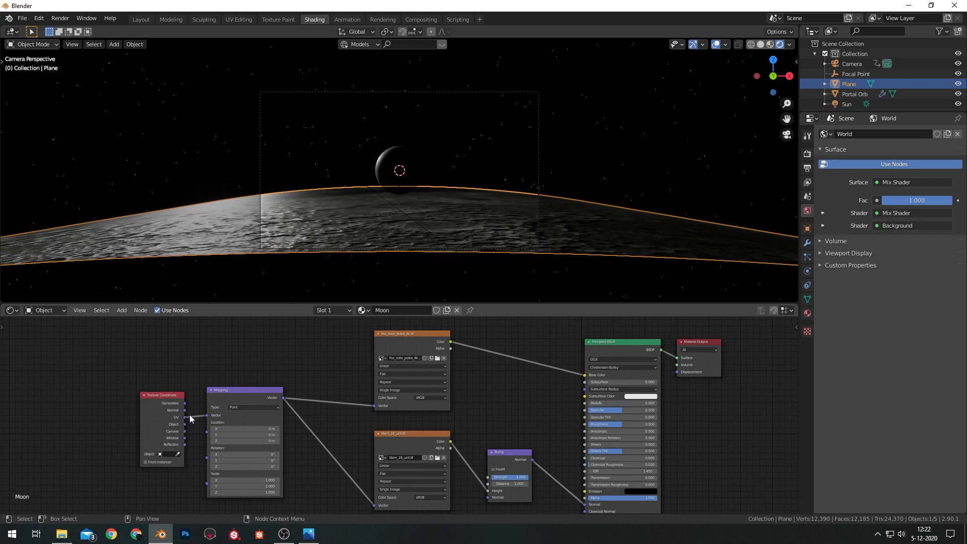
- Add a ColorRamp between the ldem_16_uint.tif Color and the Principled BSDF's Roughness, with its white stop at about 0.55
middle_click_drag(488, 416, 398, 409)
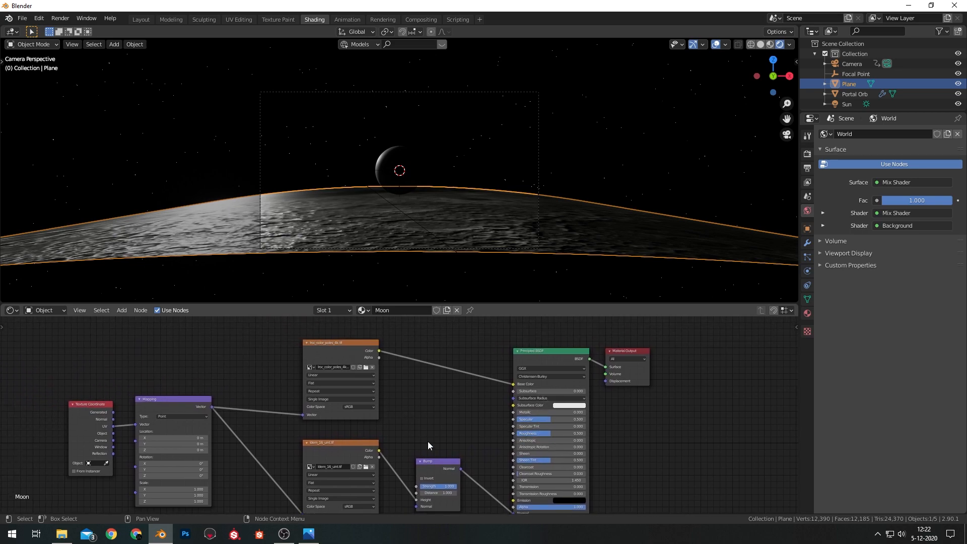
key("shift+a")
key("Escape")
key("shift+a")
left_click(408, 409)
type("color")
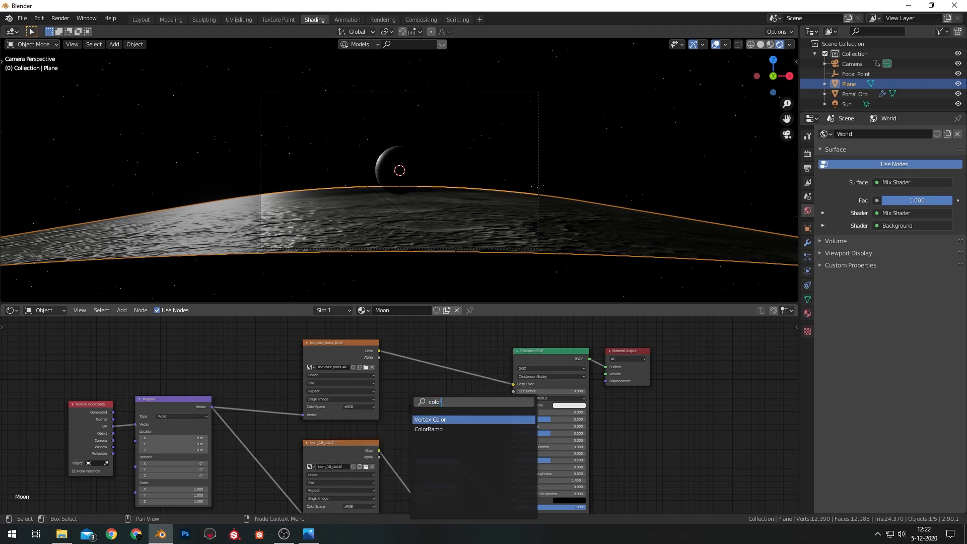
key("Return")
left_click_drag(379, 450, 400, 440)
left_click_drag(476, 388, 442, 420)
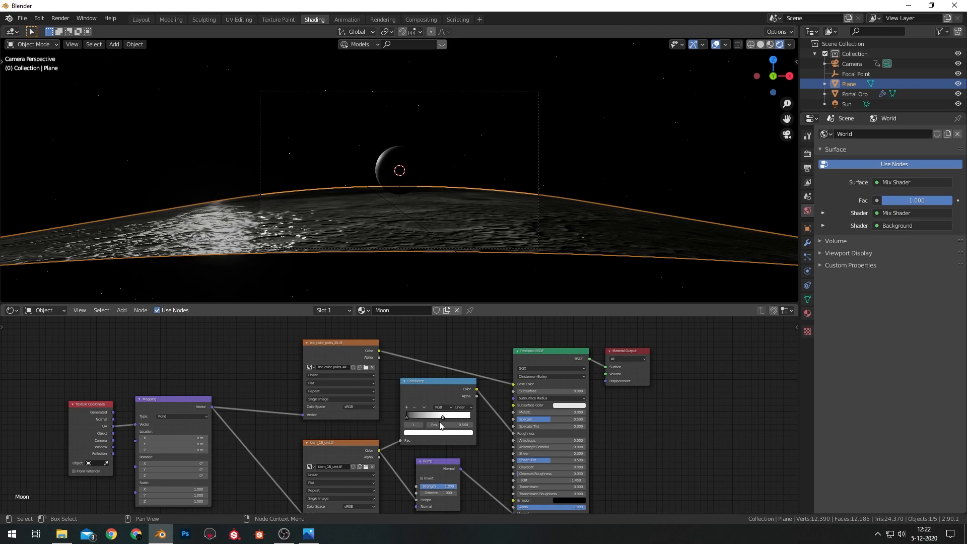
- Inspect the moon surface up close and move the ColorRamp's white stop to about 0.16, returning to the camera view
middle_click_drag(233, 228, 353, 282)
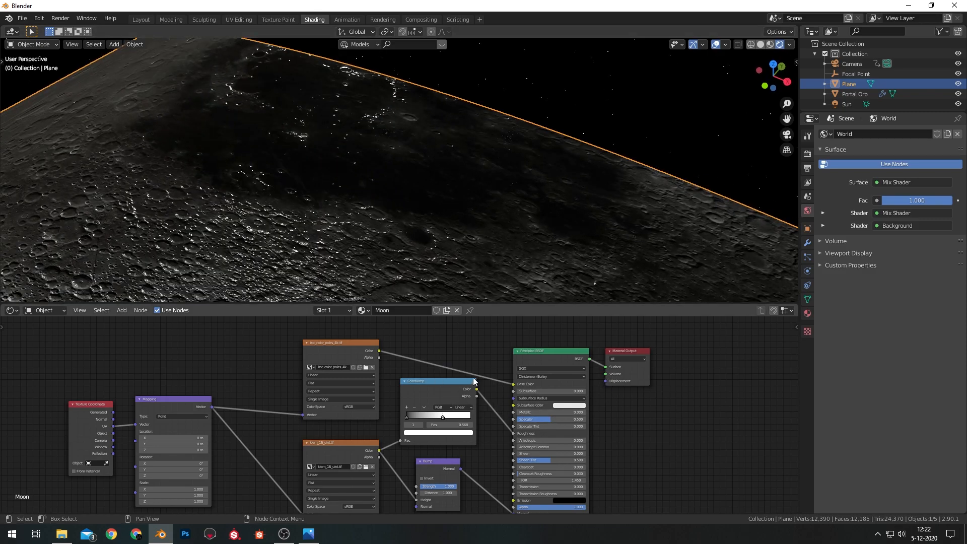
scroll(336, 205, "up", 2)
middle_click_drag(336, 204, 454, 83, "shift")
scroll(382, 166, "up", 3)
left_click_drag(443, 416, 415, 416)
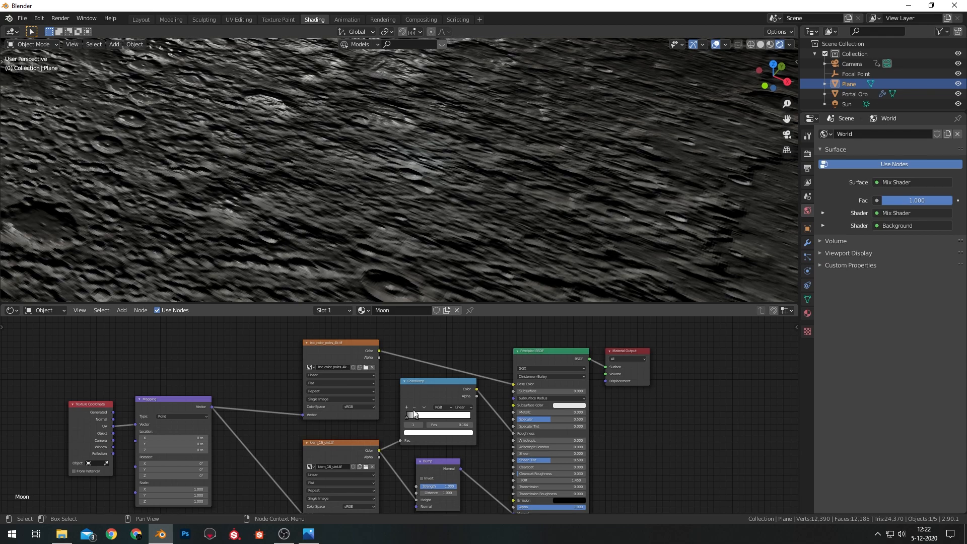
key("KP_0")
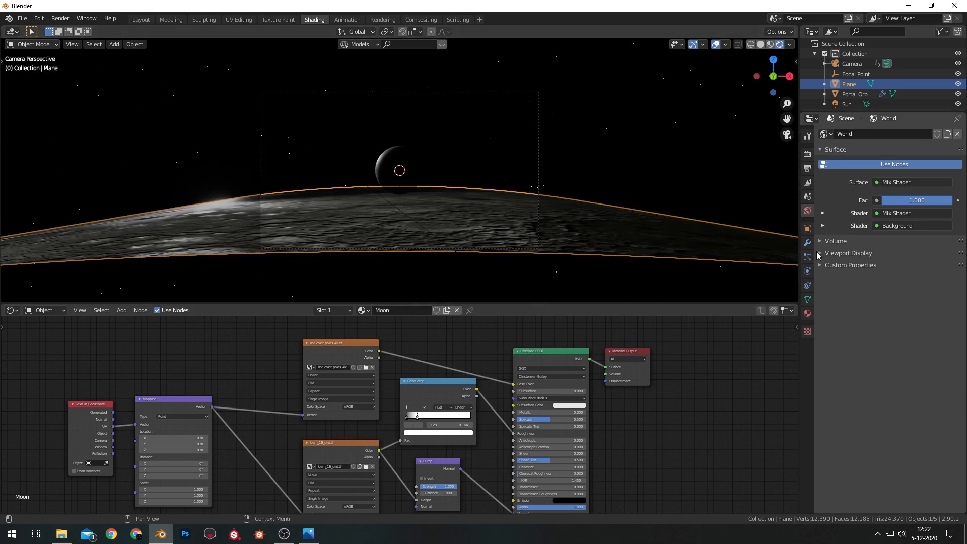
- Add a Subdivision Surface modifier to the plane with a viewport level of 2
left_click(807, 244)
left_click(876, 134)
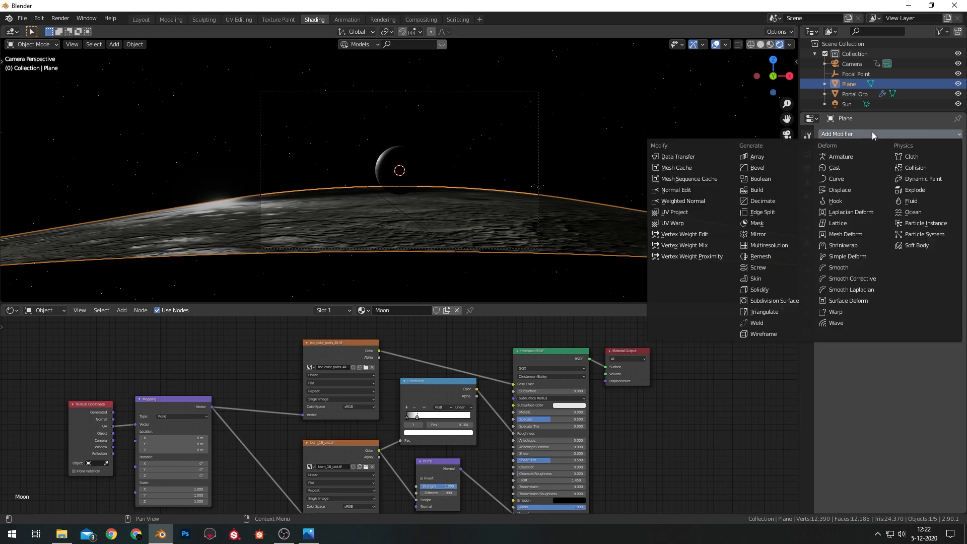
left_click(769, 300)
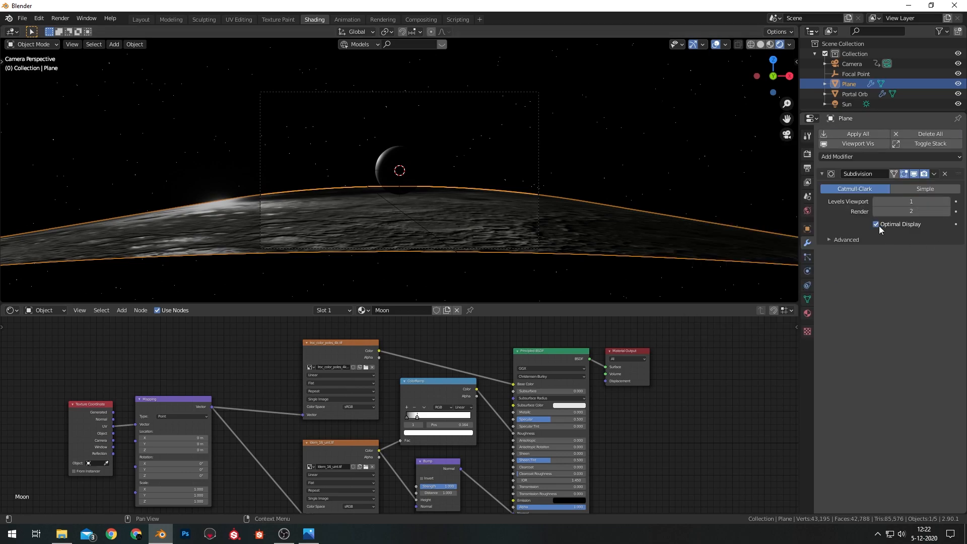
left_click(946, 201)
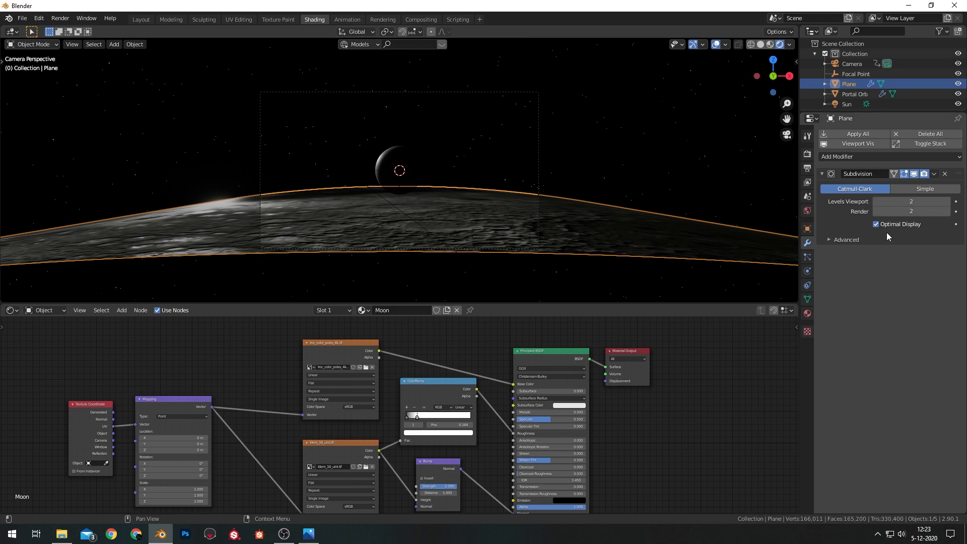
- Add a Displace modifier to the plane and give it a new texture
left_click(845, 156)
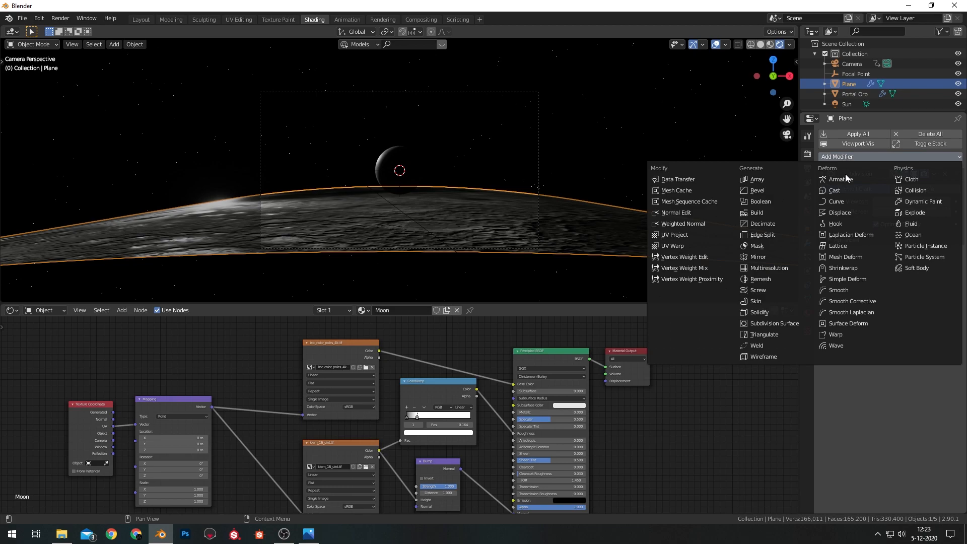
left_click(847, 212)
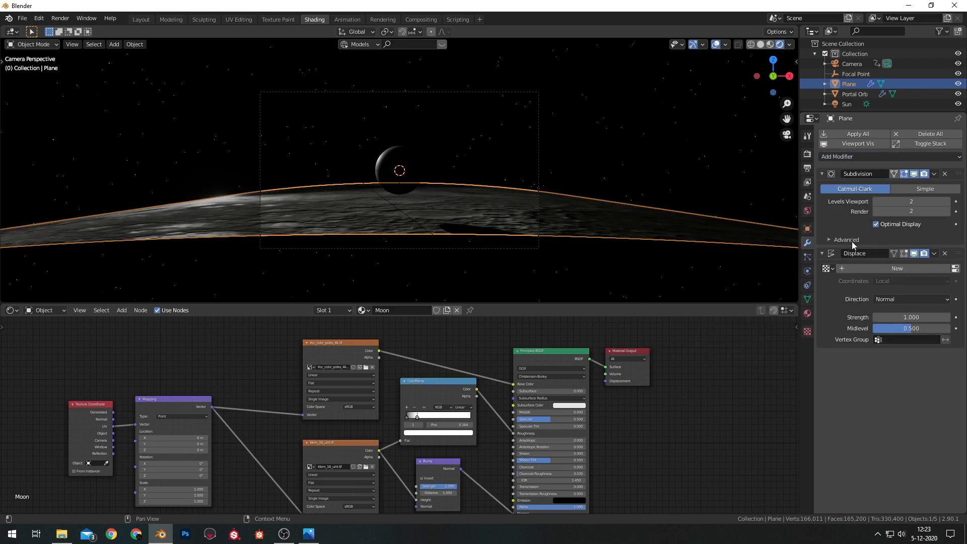
left_click(885, 272)
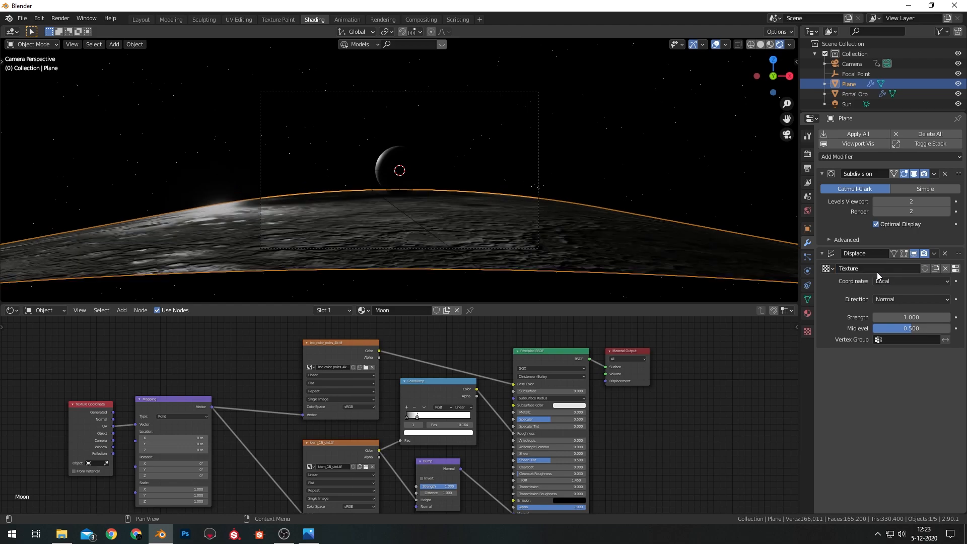
- Load ldem_16_uint.tif from the Moon folder as the displacement texture's image and inspect the displaced surface
left_click(955, 270)
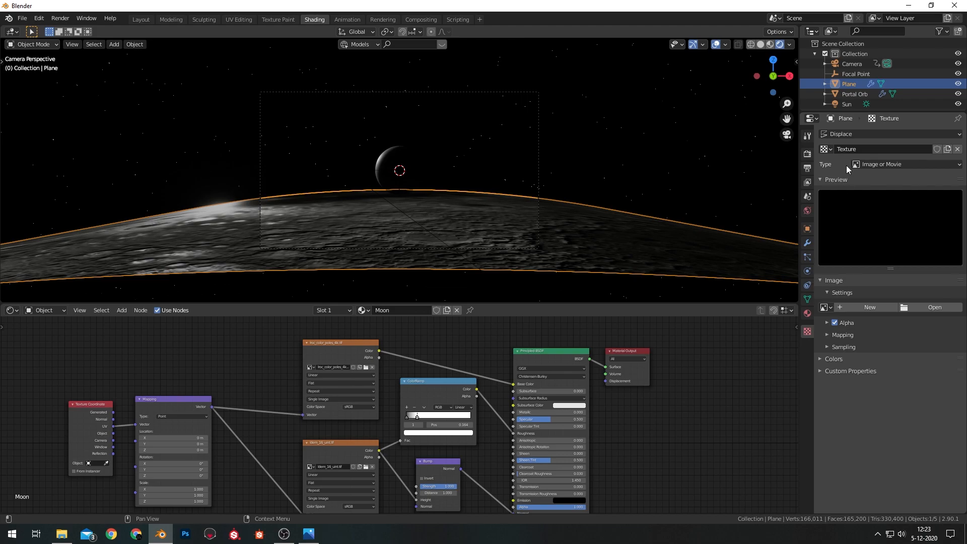
left_click(935, 307)
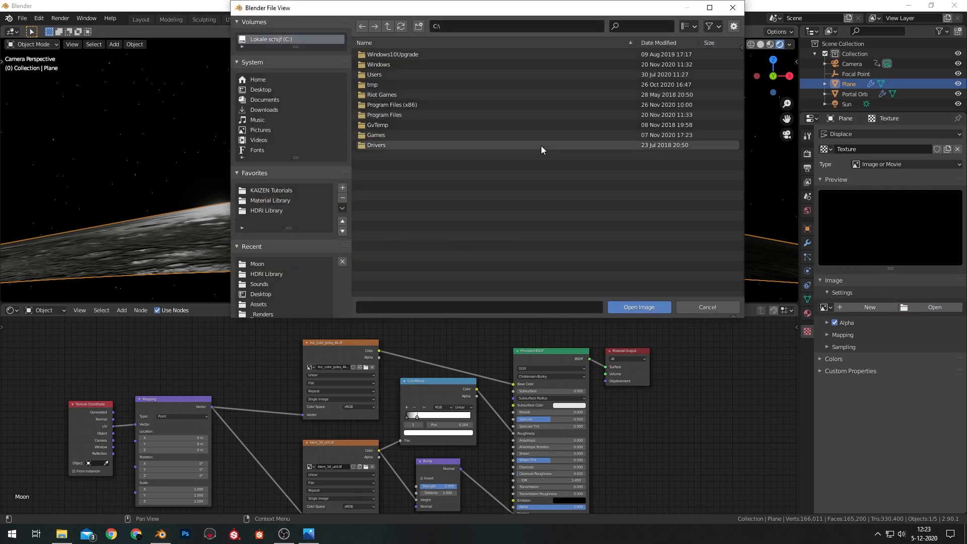
left_click(266, 200)
double_click(370, 85)
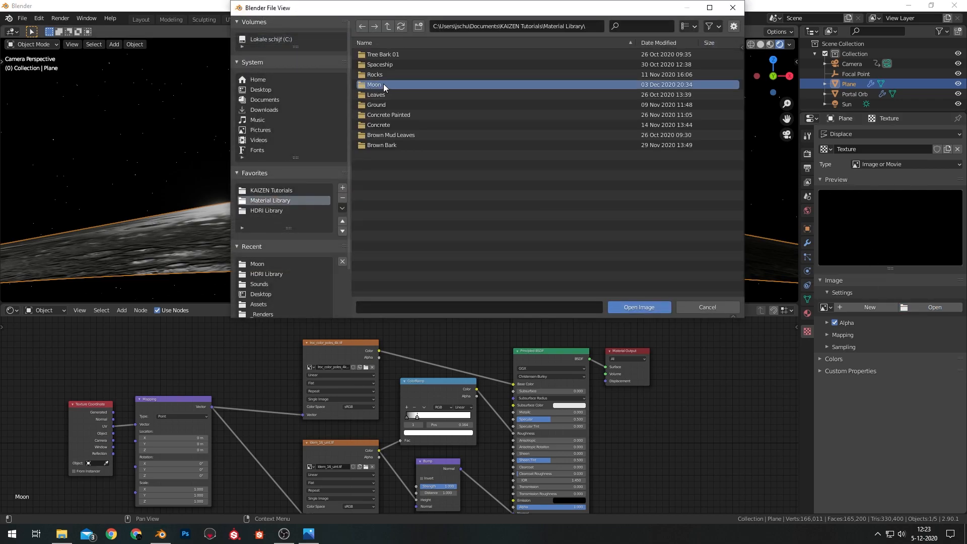
left_click(410, 67)
left_click(637, 304)
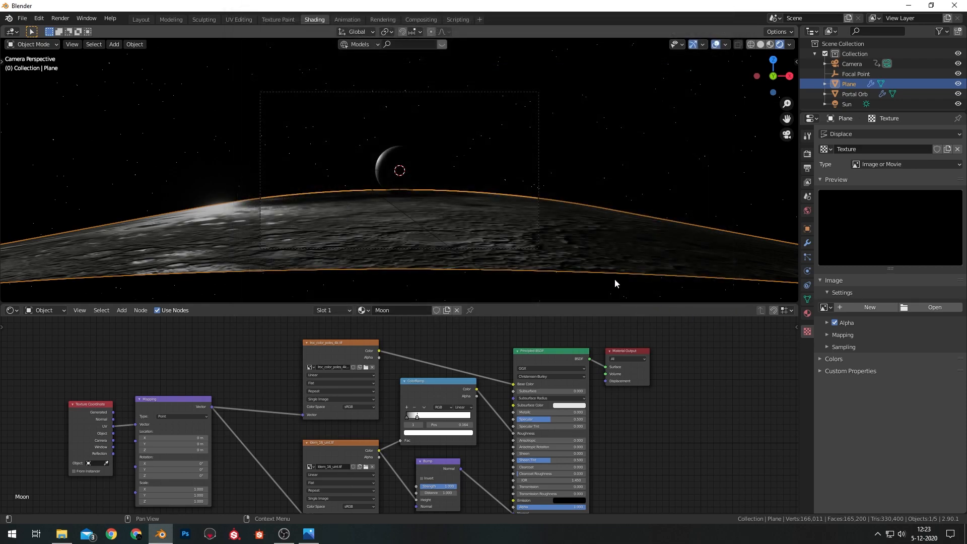
mouse_move(433, 170)
middle_mouse_down()
mouse_move(469, 137)
mouse_move(389, 179)
mouse_move(494, 156)
mouse_move(451, 164)
mouse_move(415, 189)
mouse_move(451, 176)
mouse_move(424, 171)
mouse_move(448, 175)
middle_mouse_up()
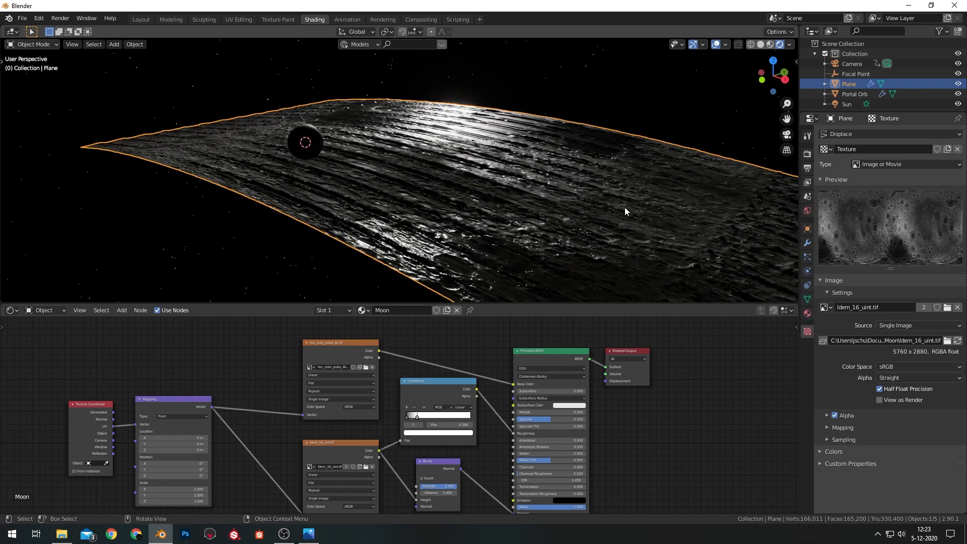
- Set the plane's Displace modifier texture coordinates to UV and inspect the displaced moon surface
left_click(807, 243)
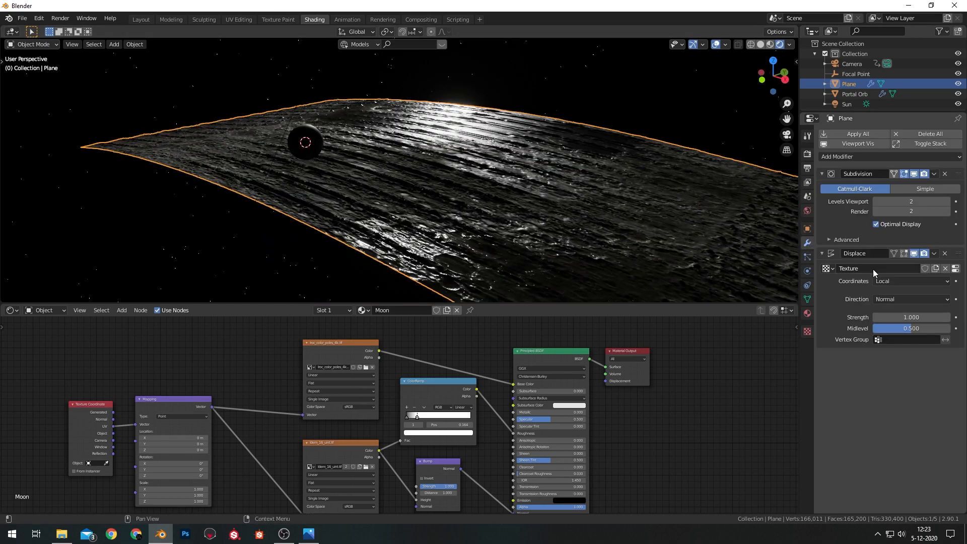
left_click(895, 282)
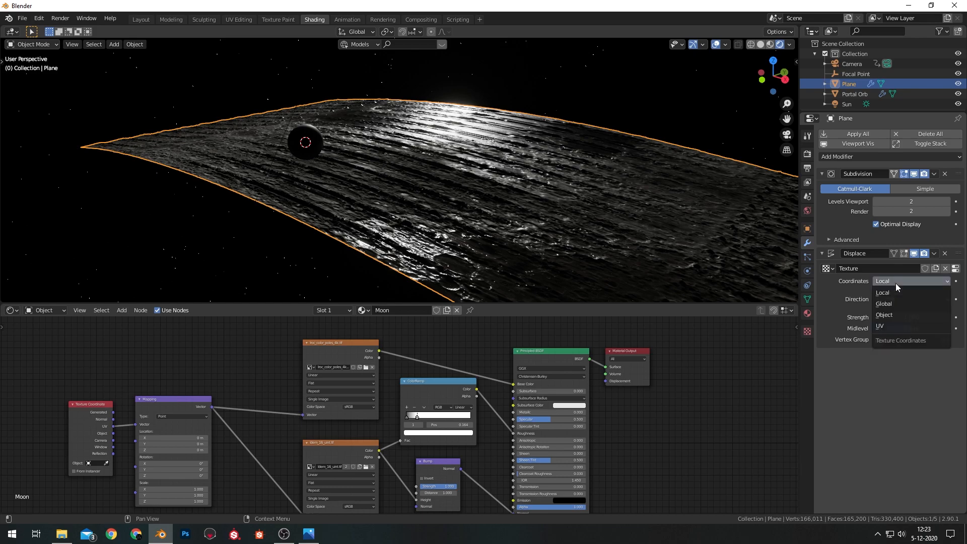
left_click(882, 326)
middle_click_drag(537, 185, 392, 171)
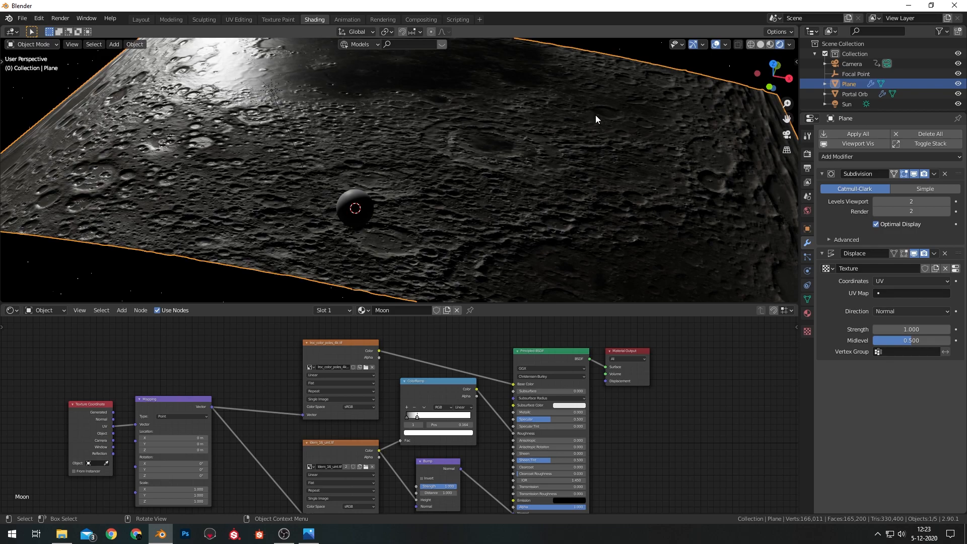
middle_click_drag(490, 200, 401, 190)
scroll(401, 193, "down", 3)
- Set the Displace modifier's strength to 2 and check the terrain through the camera
left_click(900, 327)
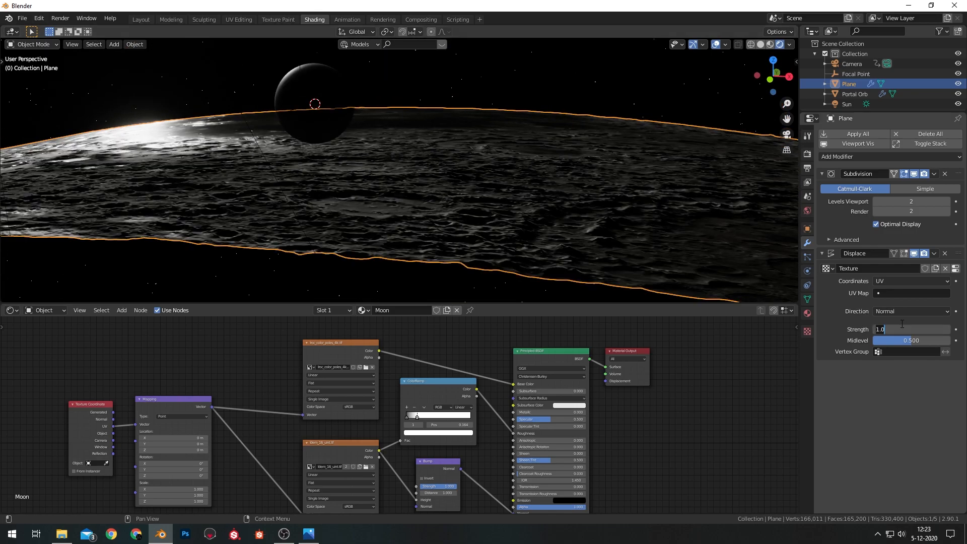
type("2")
key("Return")
mouse_move(483, 185)
middle_mouse_down()
mouse_move(429, 211)
mouse_move(430, 196)
mouse_move(446, 261)
mouse_move(476, 241)
mouse_move(487, 250)
mouse_move(481, 185)
middle_mouse_up()
key("KP_0")
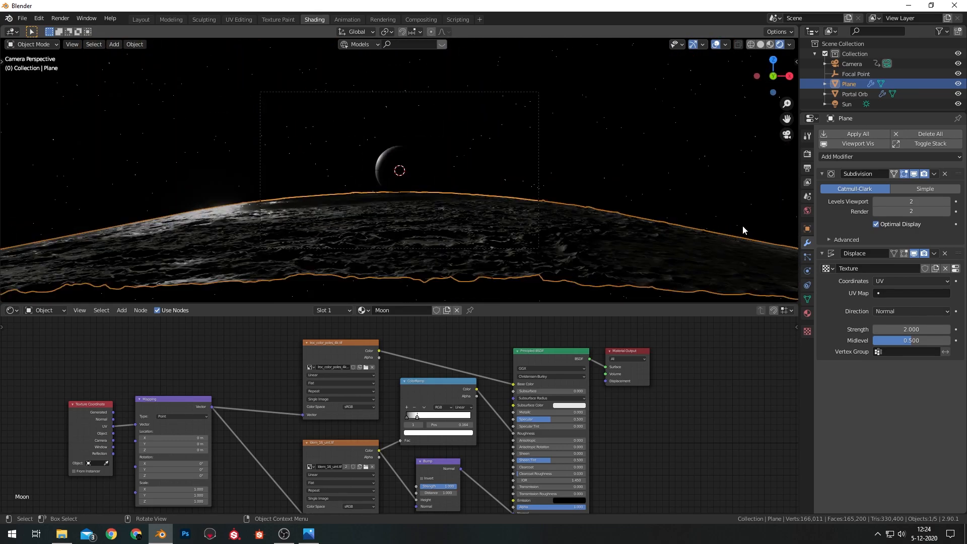
- Add a second Subdivision Surface modifier after the Displace modifier, collapse all modifier settings and deselect the plane
left_click(863, 156)
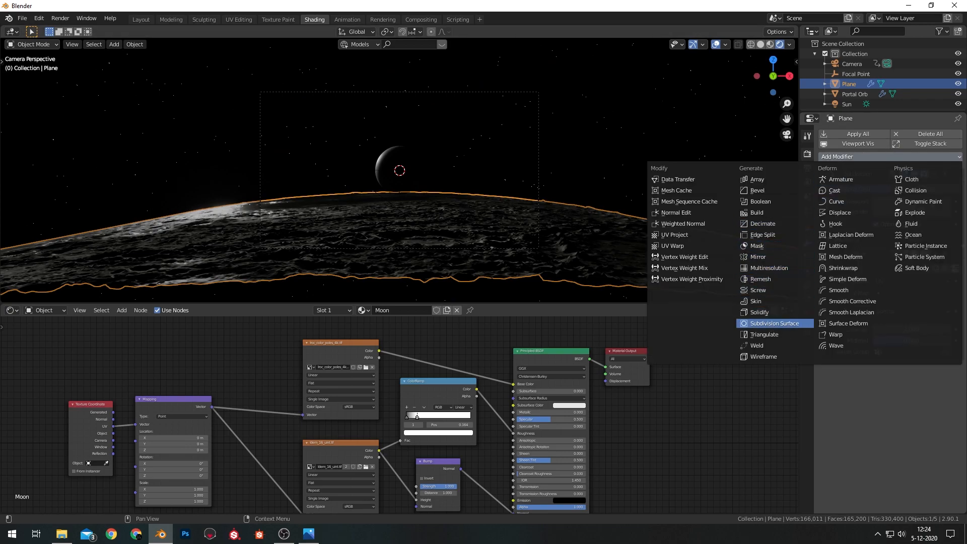
left_click(774, 323)
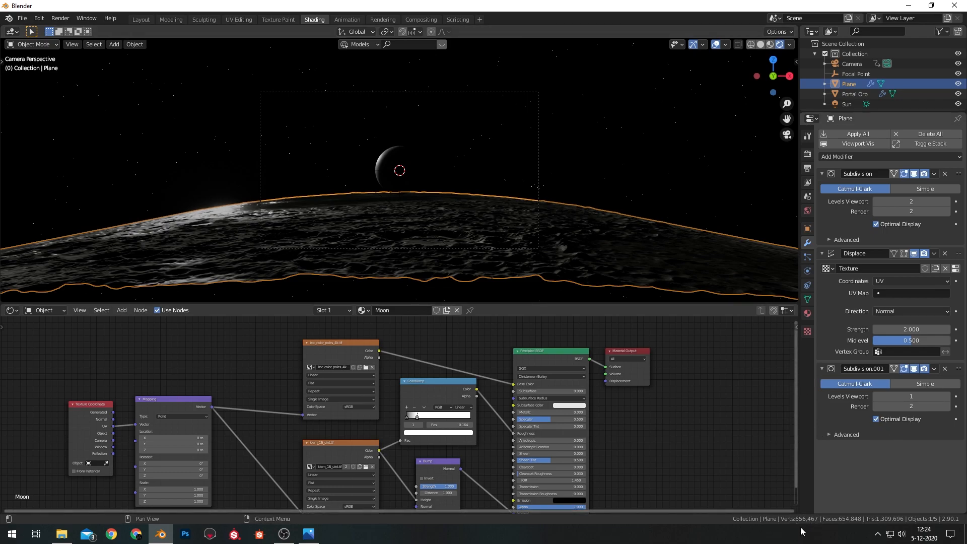
left_click(821, 253)
left_click(821, 267)
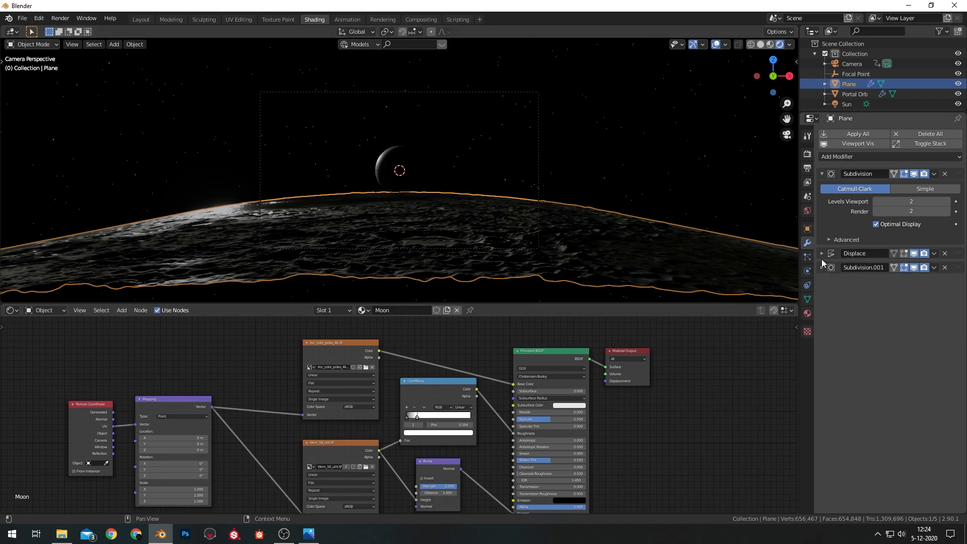
left_click(823, 177)
left_click(480, 153)
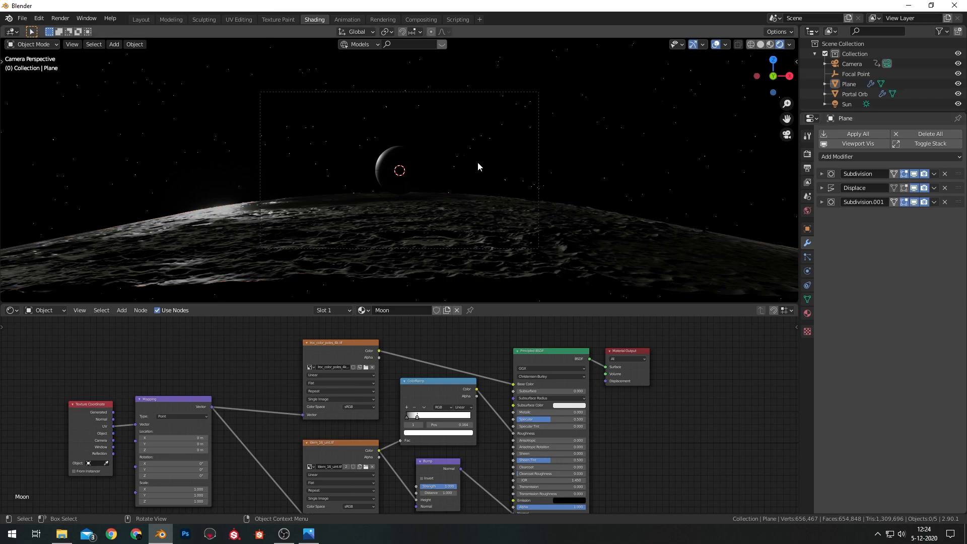
scroll(471, 177, "up", 2)
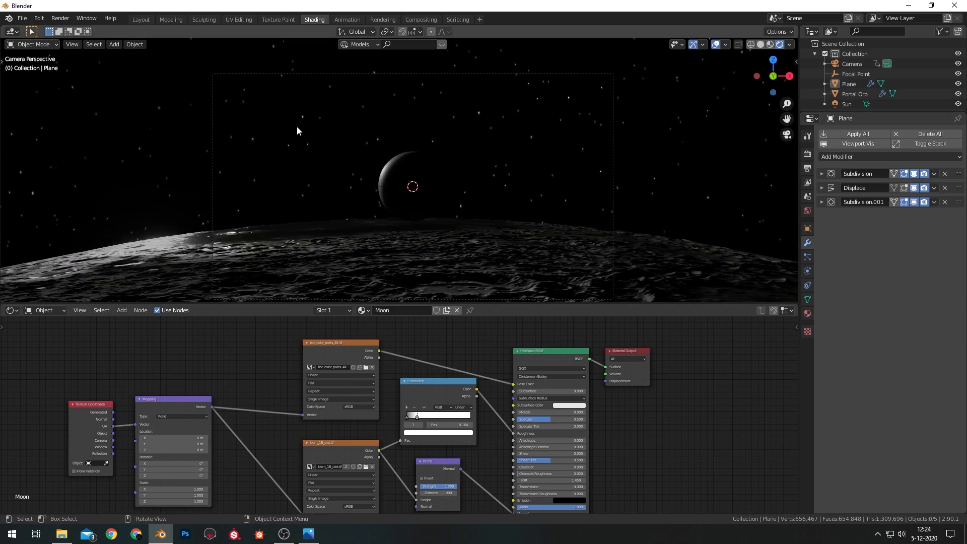
- Set the sun light's strength to 5
left_click(260, 126)
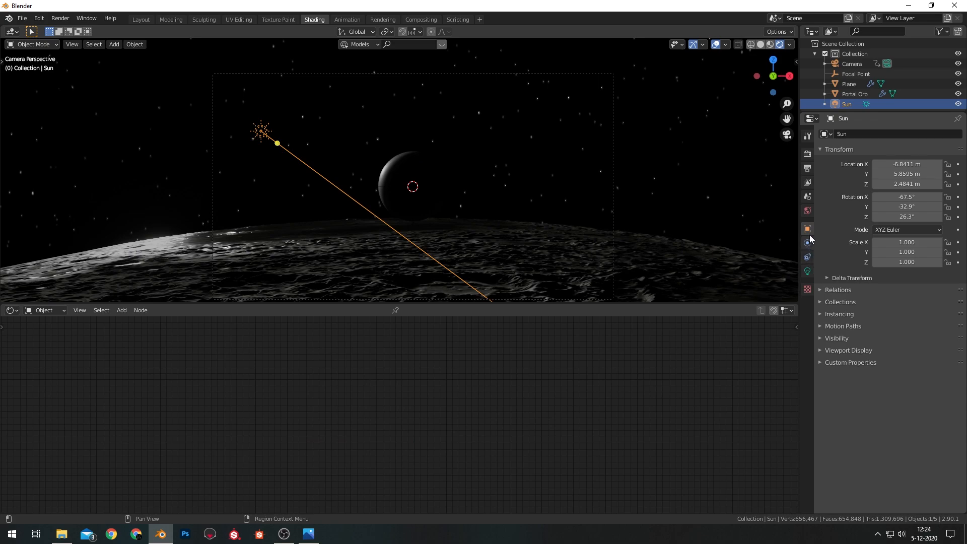
left_click(807, 271)
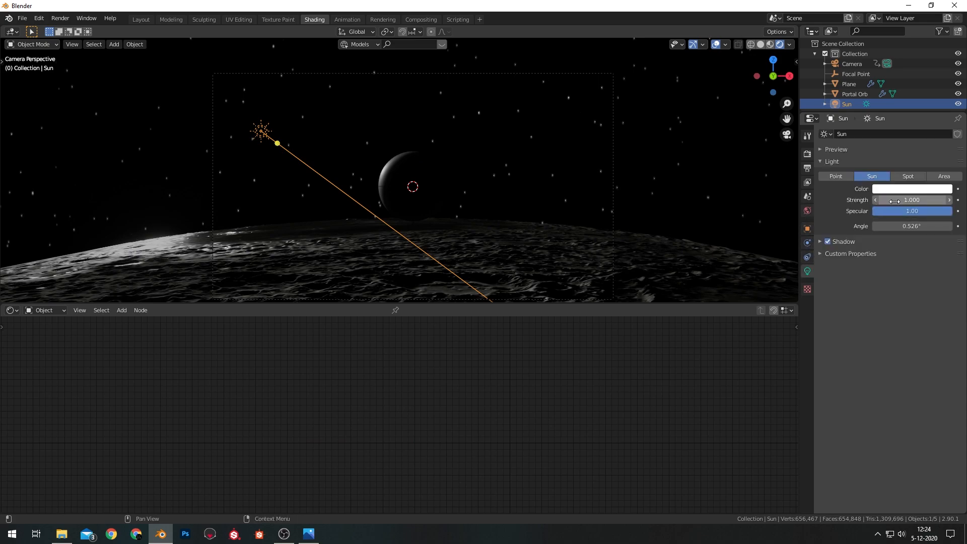
double_click(894, 201)
type("5")
key("Return")
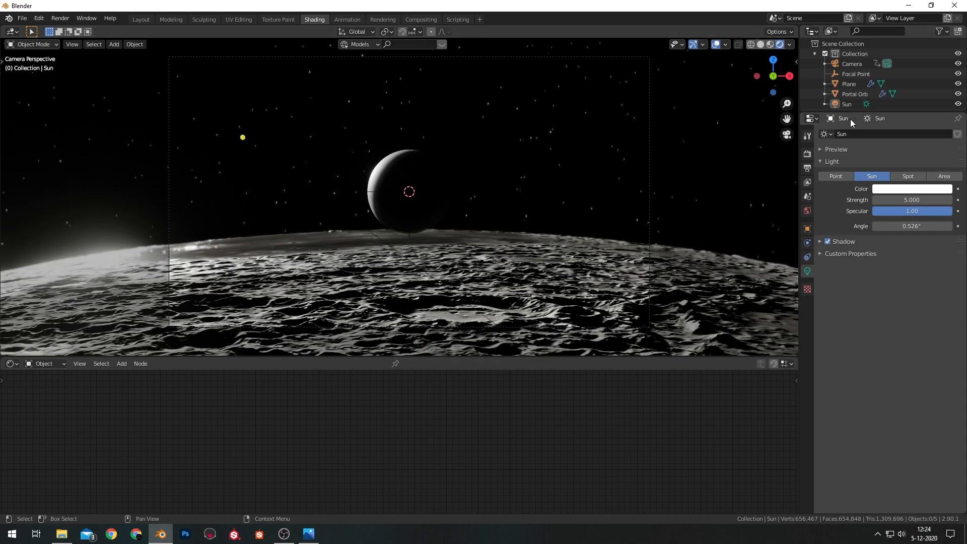
- Show the viewport and render restriction toggles in the outliner and disable the Portal Orb in both viewports and renders
left_click(939, 31)
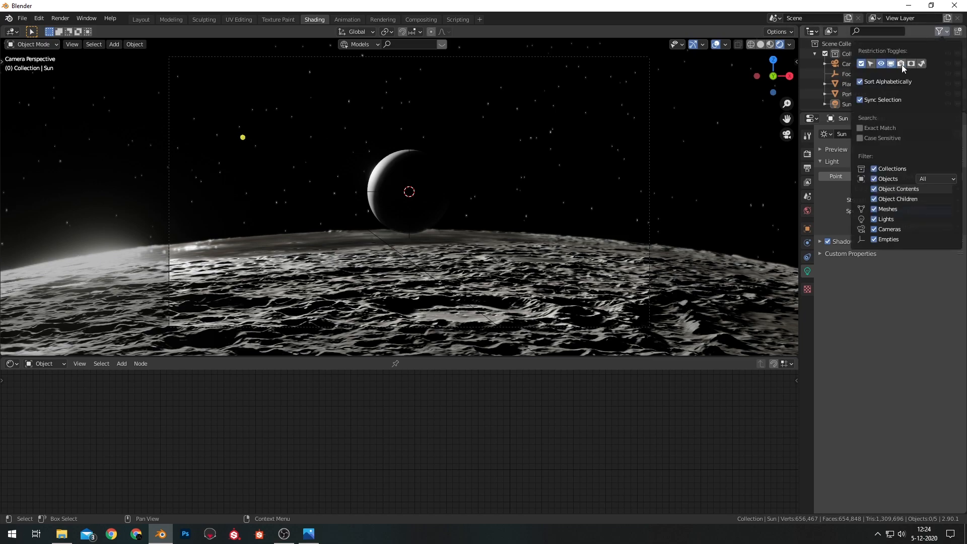
left_click(943, 31)
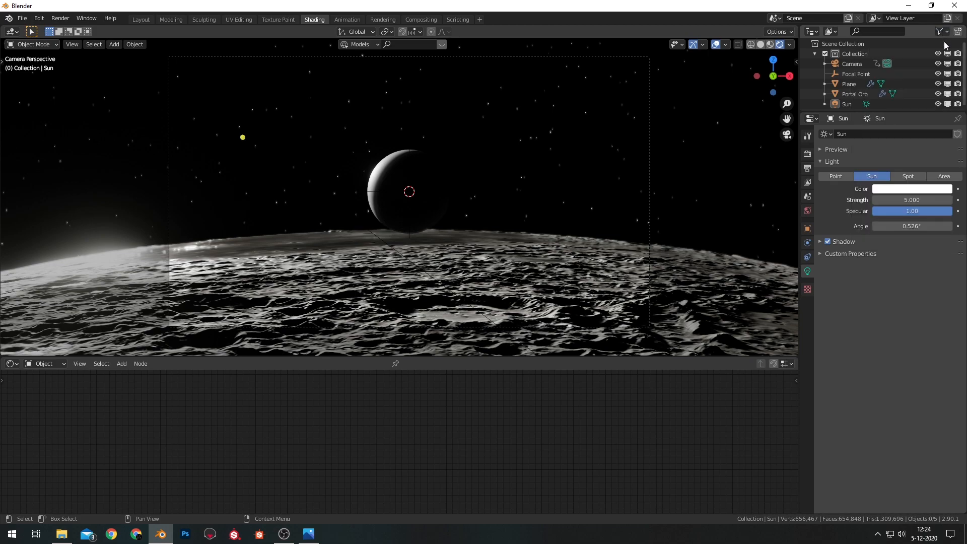
left_click(948, 92)
right_click(952, 92)
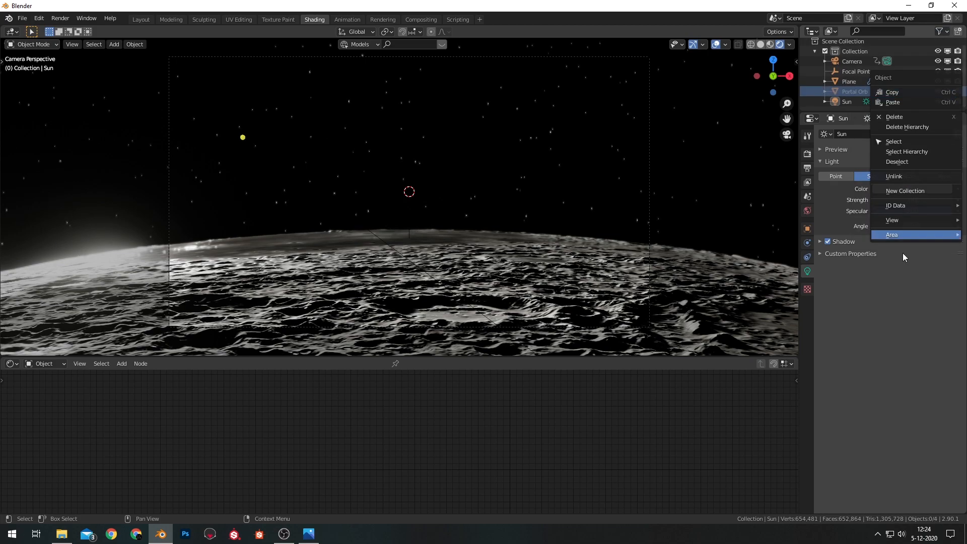
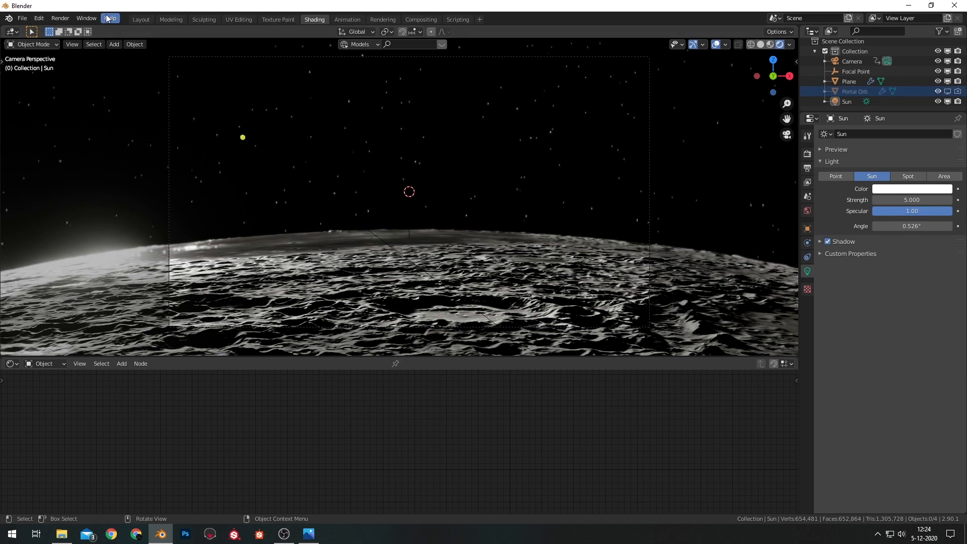
- Render a still image of the moon scene and close the render window
left_click(65, 19)
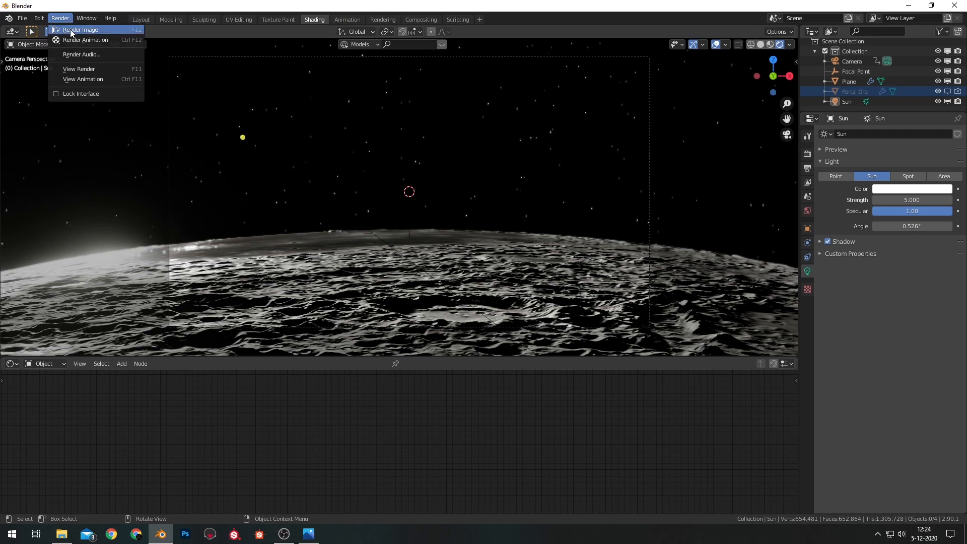
left_click(70, 30)
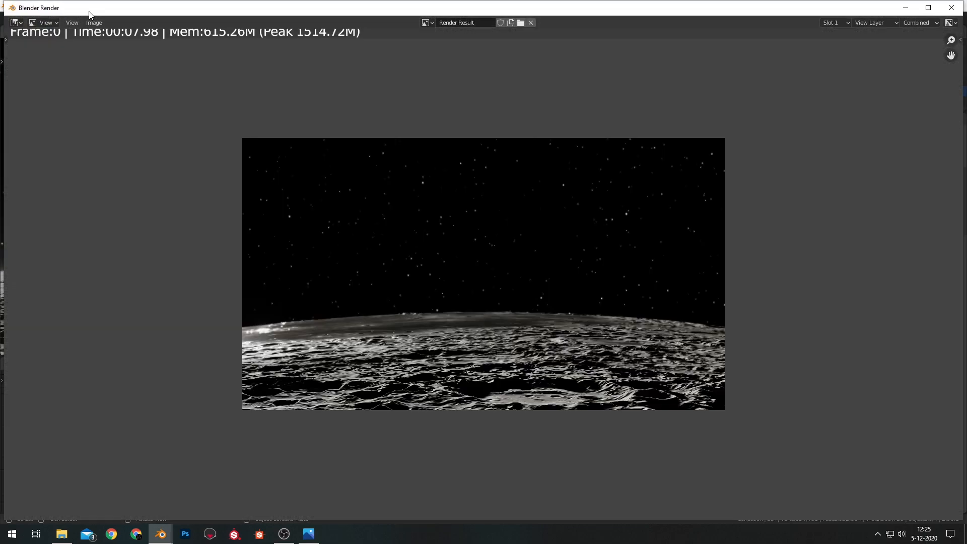
left_click(961, 4)
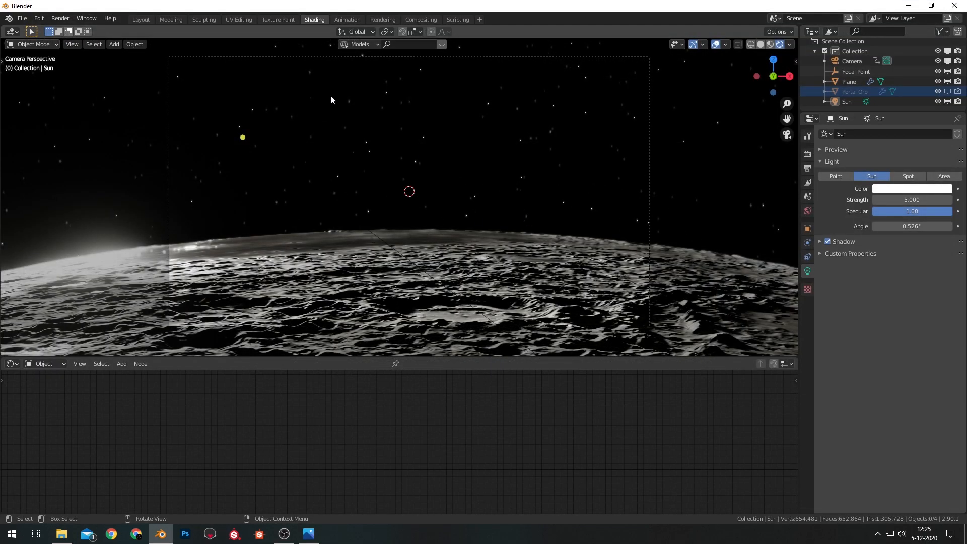
- Enable compositing nodes for the scene and move the Render Layers and Composite nodes far apart
left_click(421, 20)
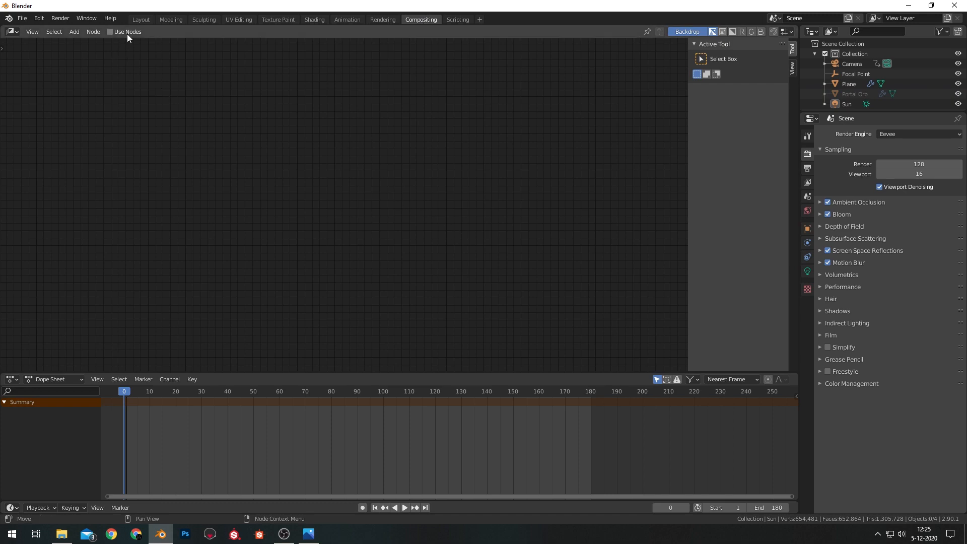
left_click(109, 32)
key("Home")
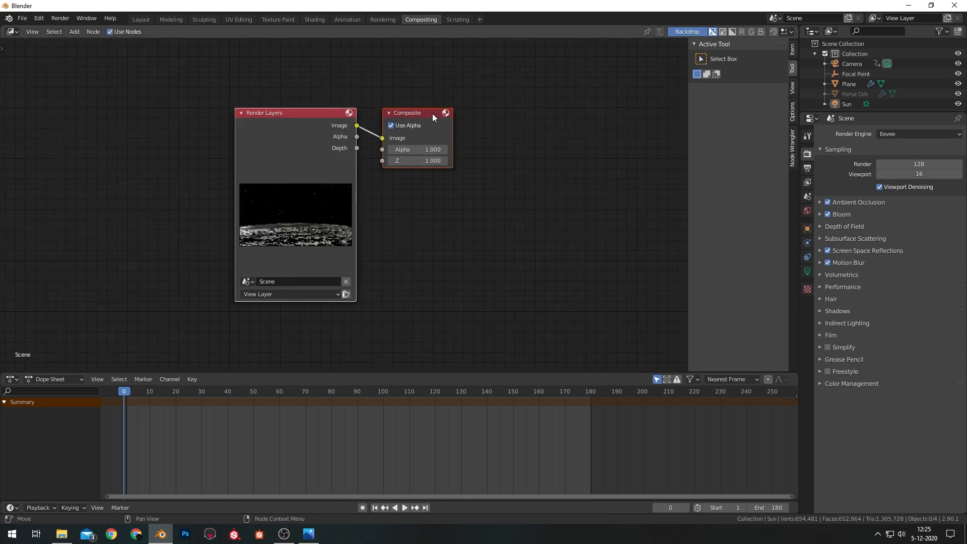
left_click_drag(446, 136, 664, 140)
scroll(472, 168, "down", 2)
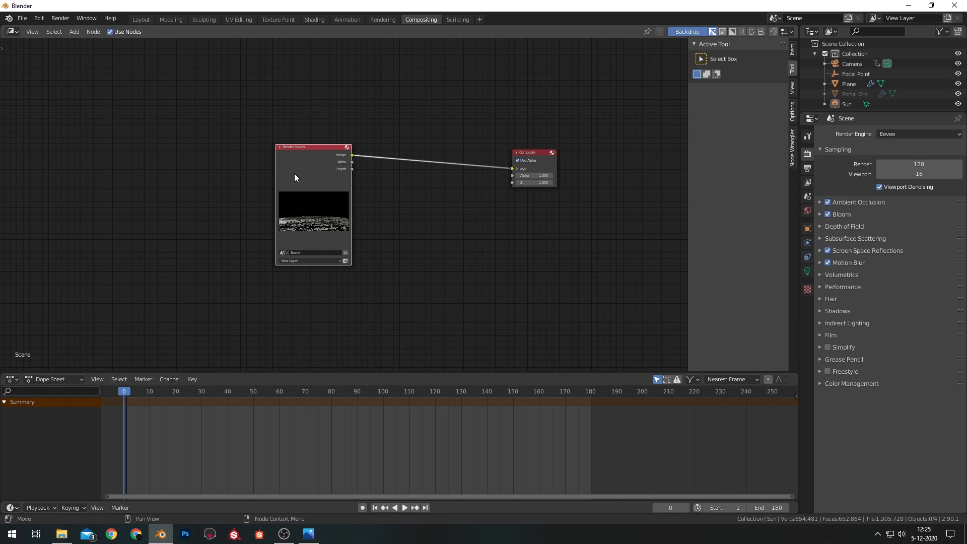
left_click_drag(294, 173, 126, 173)
- Add a Viewer node below the Composite node
key("shift+a")
left_click(444, 215)
type("viewer")
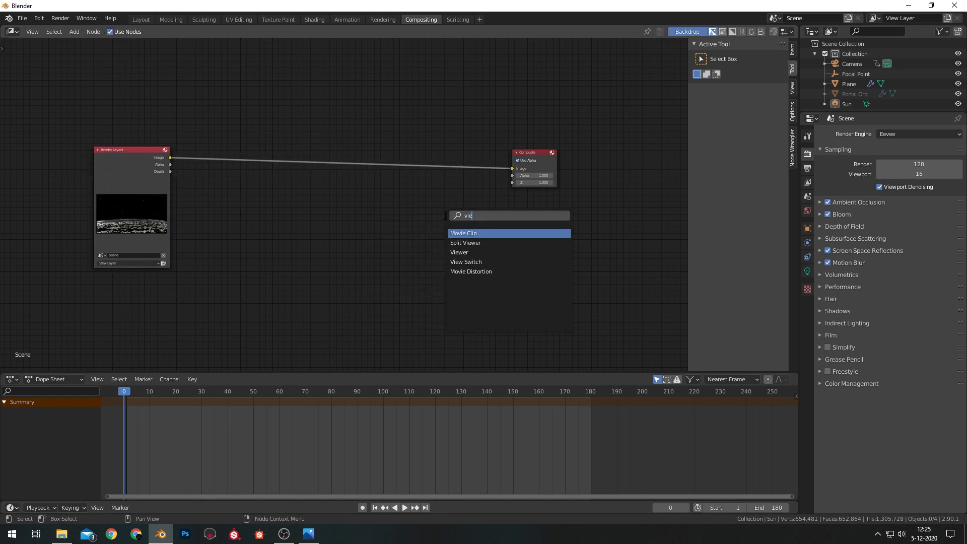
key("Down")
key("Return")
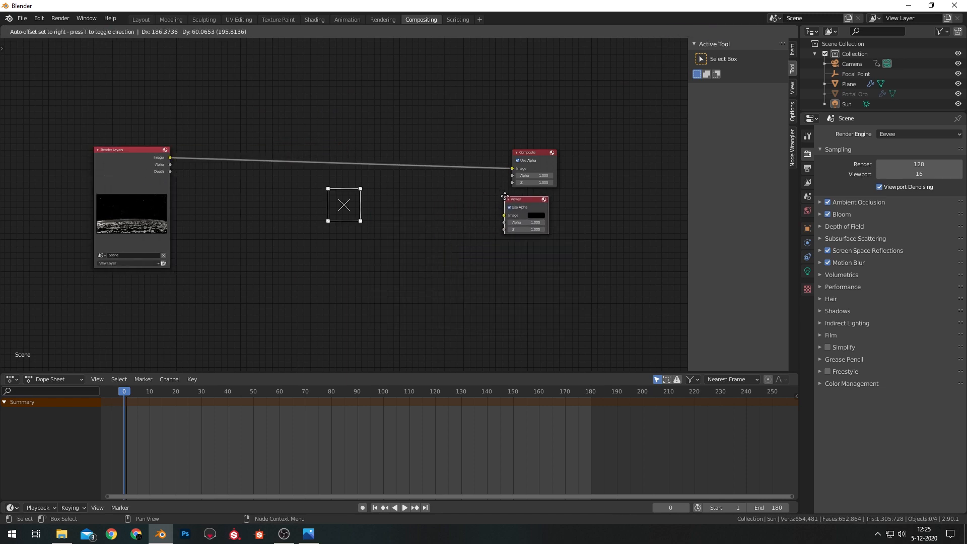
left_click(510, 199)
- Link the Render Layers image to the Viewer and join the Viewer and Composite links through a reroute point
left_click_drag(171, 157, 507, 216)
right_click_drag(438, 130, 433, 255, "shift")
left_click_drag(480, 184, 481, 184)
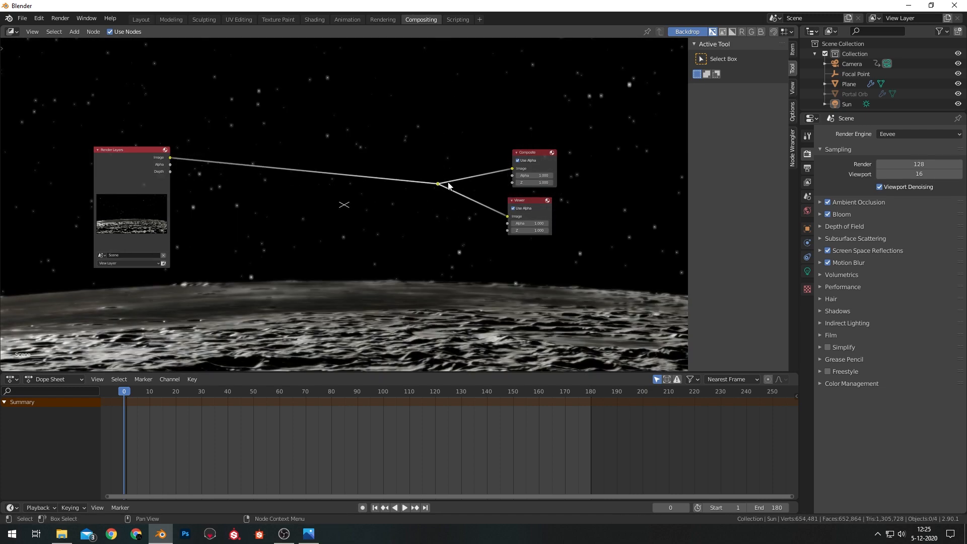
- Fit the backdrop in view, insert a Lens Distortion node before the reroute point and raise its dispersion
scroll(410, 169, "down", 2)
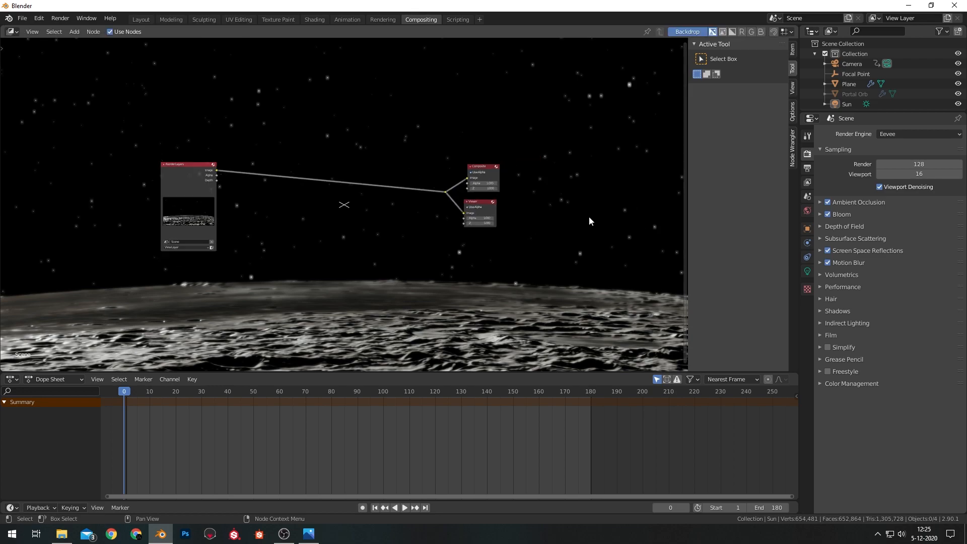
key("n")
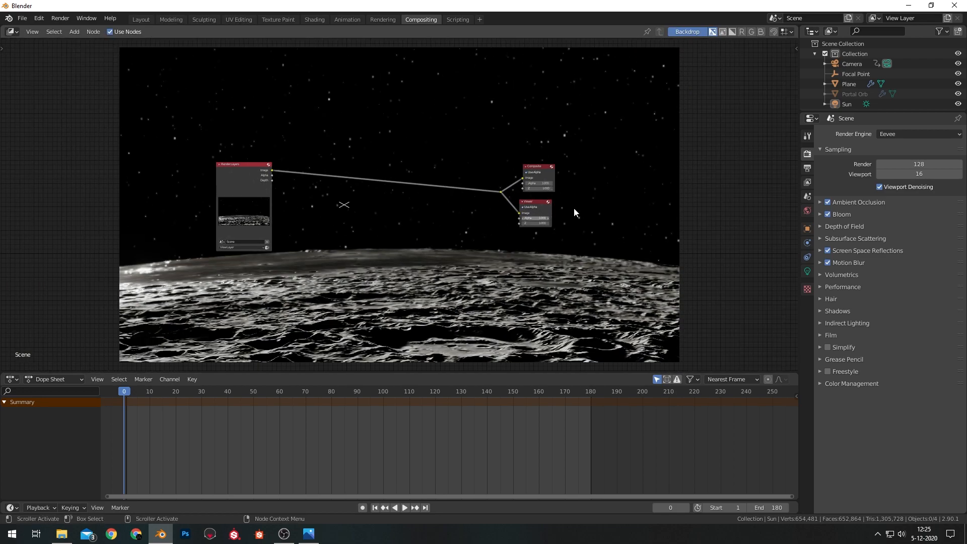
left_click_drag(237, 162, 71, 158)
key("shift+a")
left_click(359, 162)
type("le")
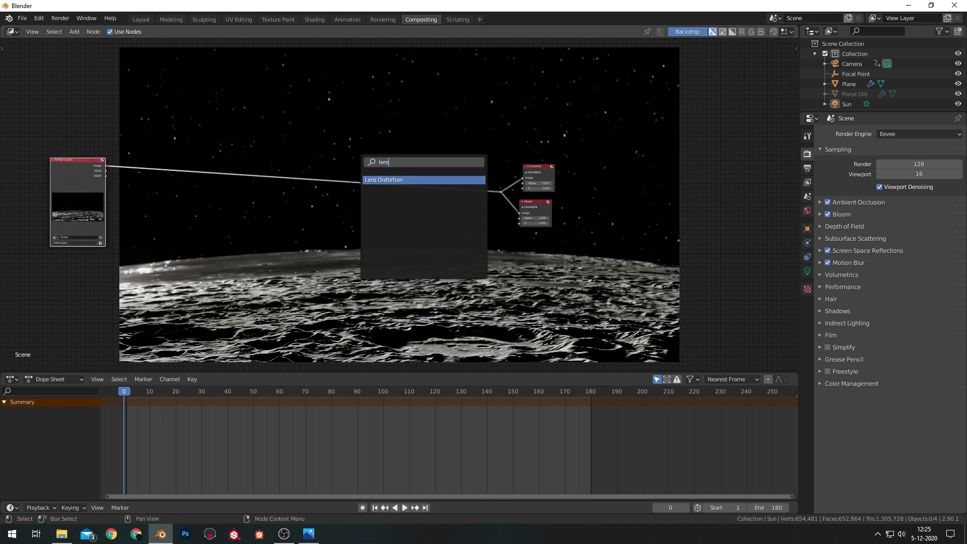
type("ns")
key("Return")
left_click(433, 209)
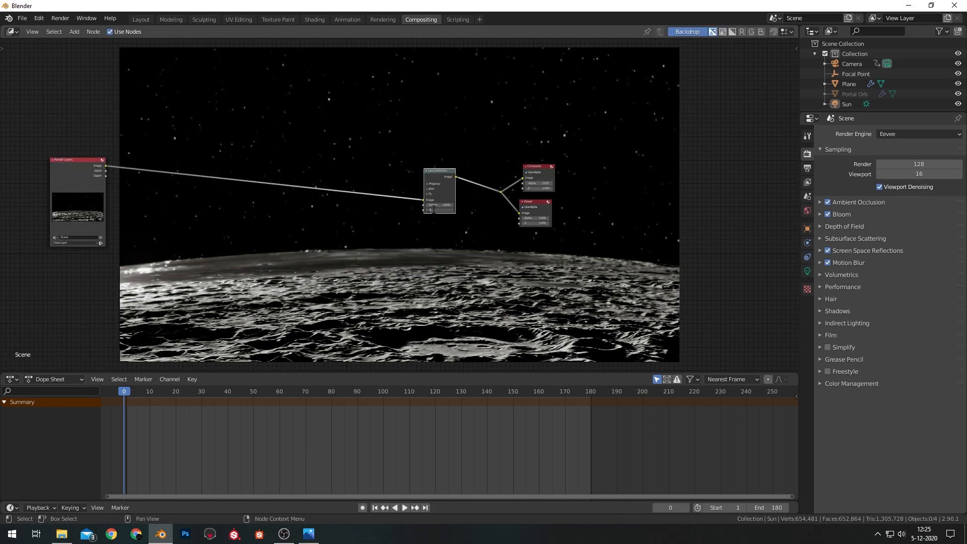
left_click_drag(433, 209, 432, 209)
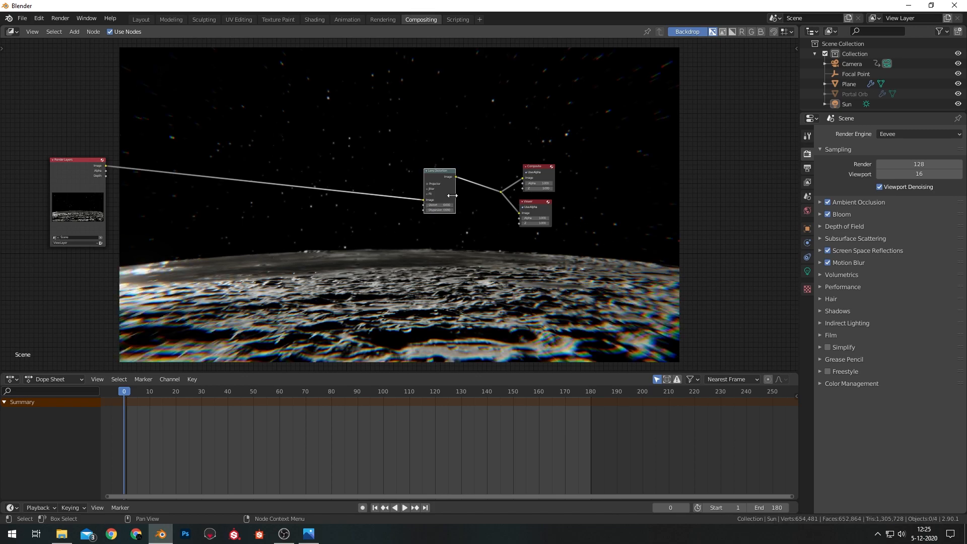
- Insert a Glare node between Render Layers and Lens Distortion and set its type to Fog Glow
key("shift+a")
left_click(210, 187)
type("gla")
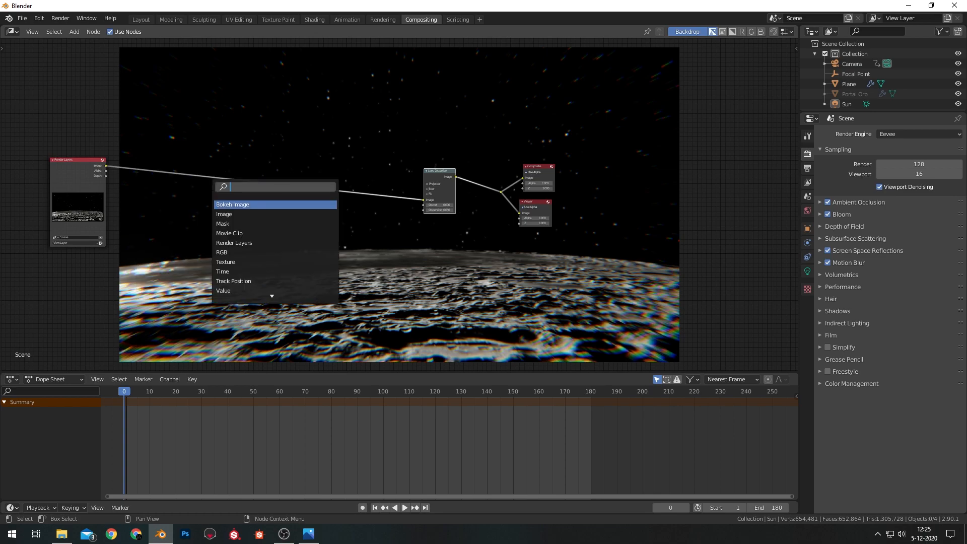
key("Return")
left_click(211, 166)
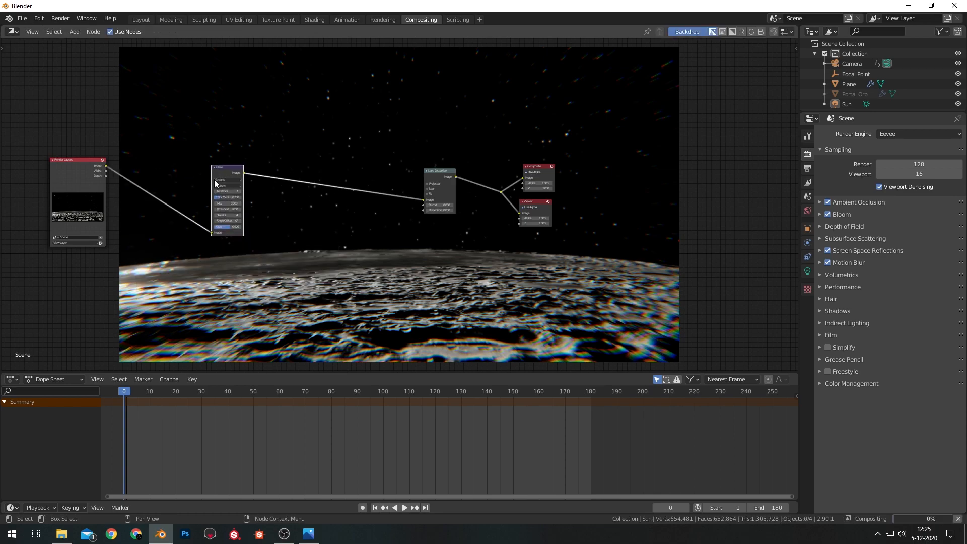
left_click(227, 179)
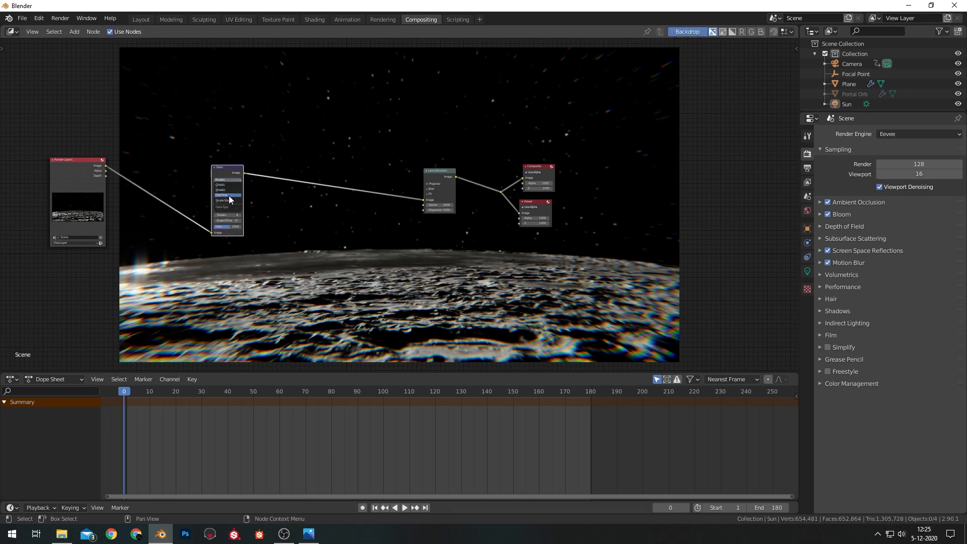
left_click(229, 199)
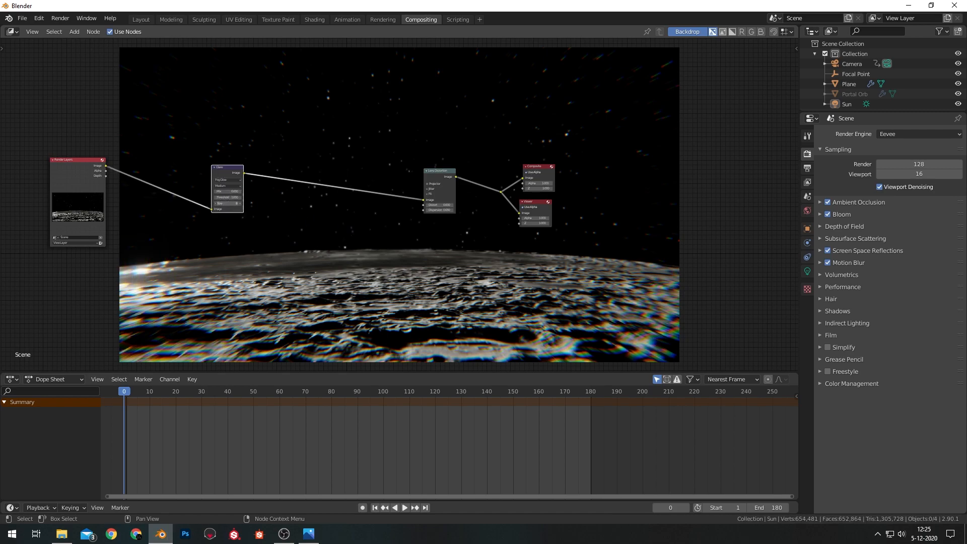
- Set the Glare node's size to 6 and open its mix value for editing
type("6")
key("Return")
left_click(224, 192)
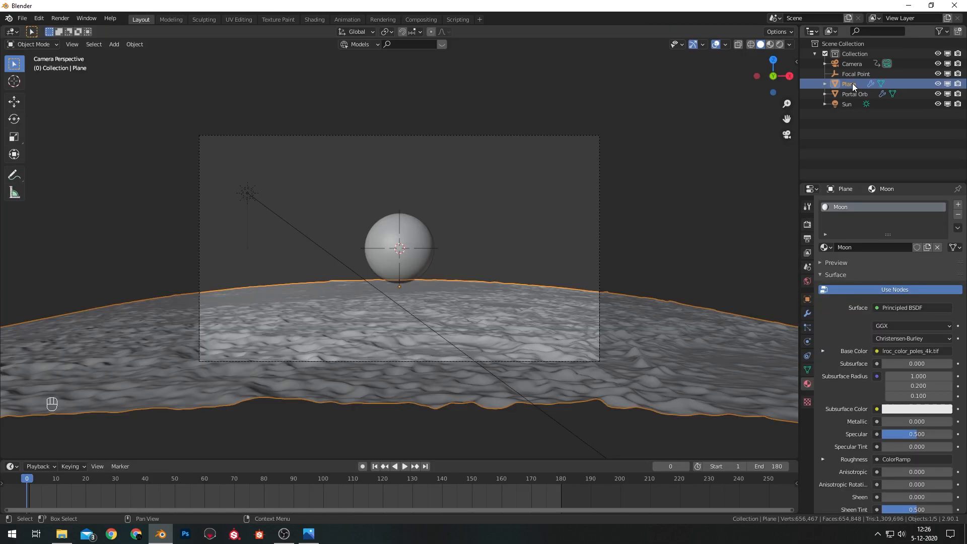
- Rename the Plane object to Moon and disable it in the viewports
double_click(851, 84)
type("Moon")
key("Return")
left_click(948, 83)
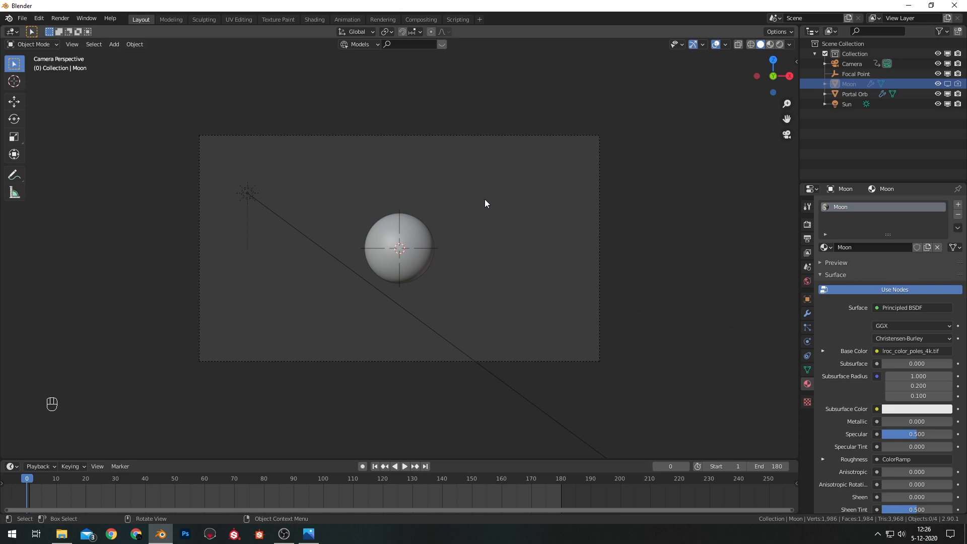
- Show the World shader nodes in the Shading workspace and set the Mix Shader factor to 0.000
left_click(315, 20)
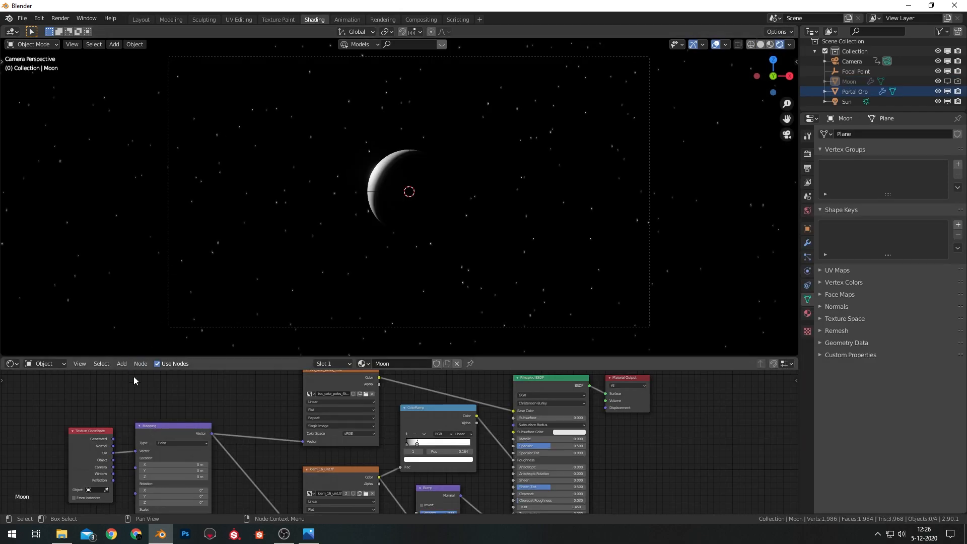
left_click(57, 388)
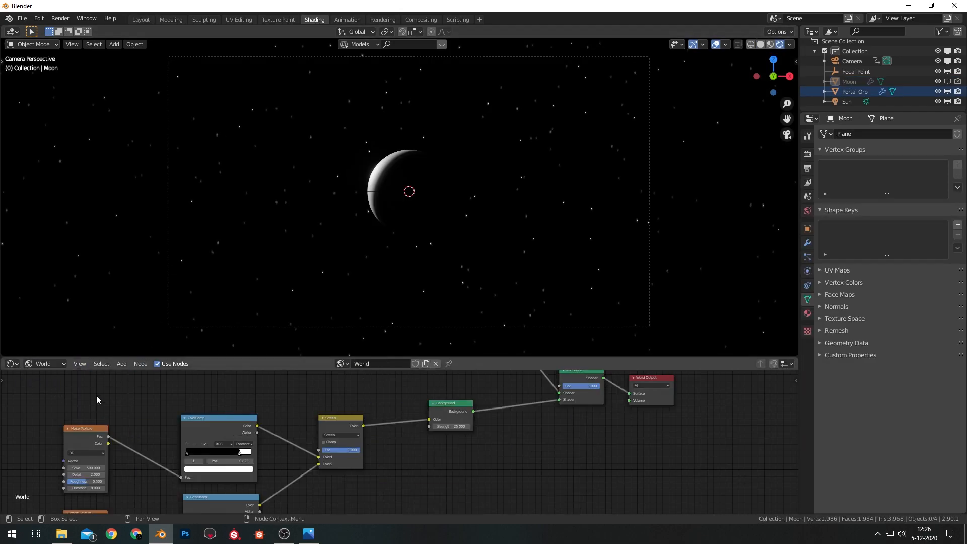
middle_click_drag(549, 423, 553, 506)
middle_click_drag(454, 422, 459, 438)
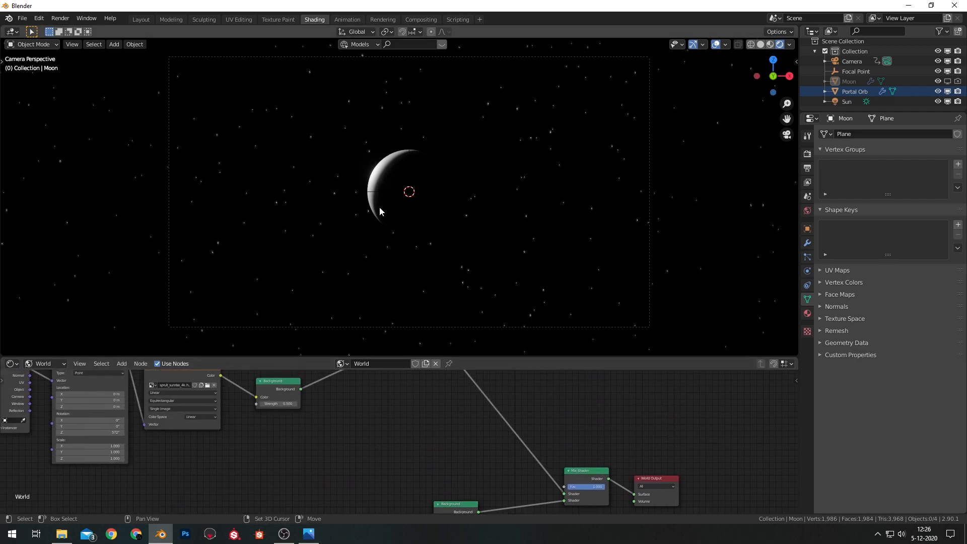
middle_click_drag(591, 416, 591, 394)
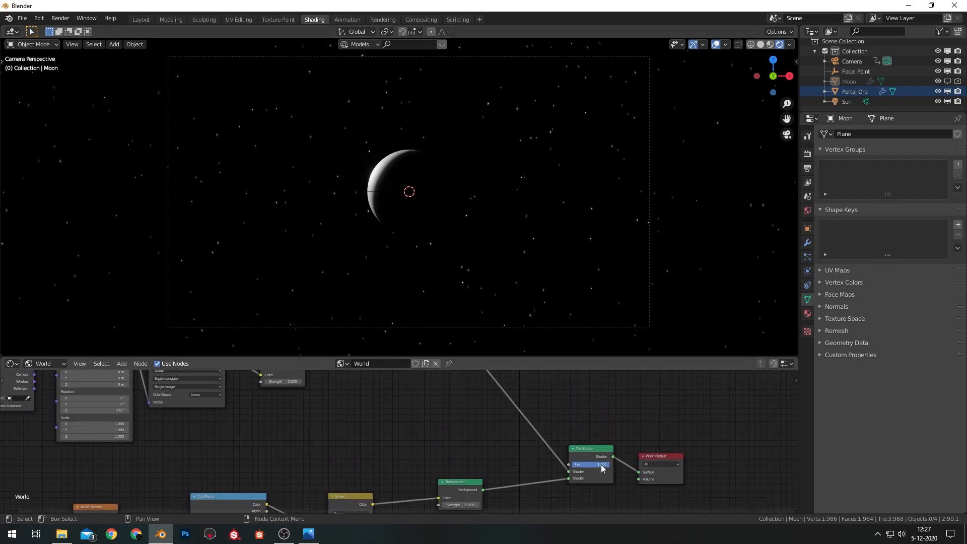
left_click_drag(601, 468, 561, 468)
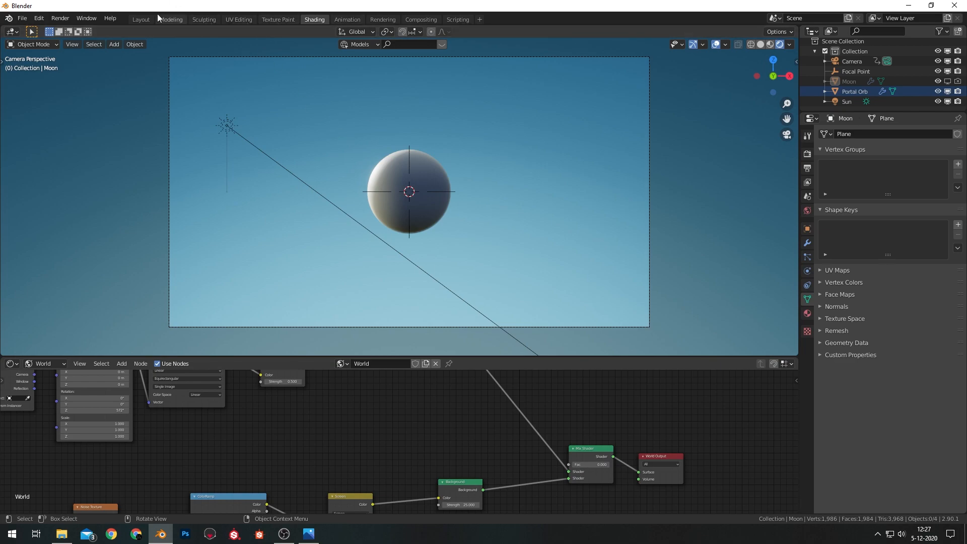
- Add a Landscape mesh in the Layout workspace and apply the operator preset that uses Hard Turbulence noise with random seed 13
left_click(140, 19)
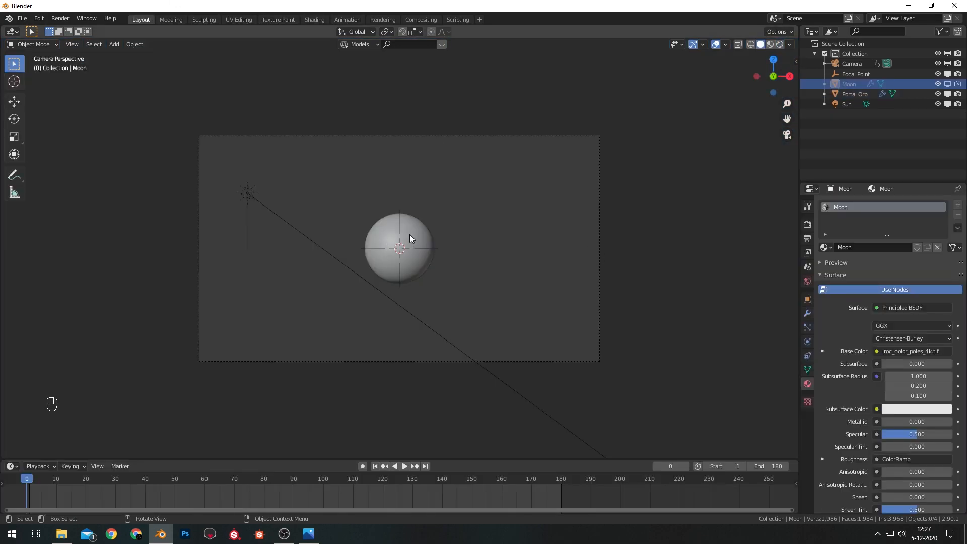
middle_click_drag(448, 242, 460, 214, "shift")
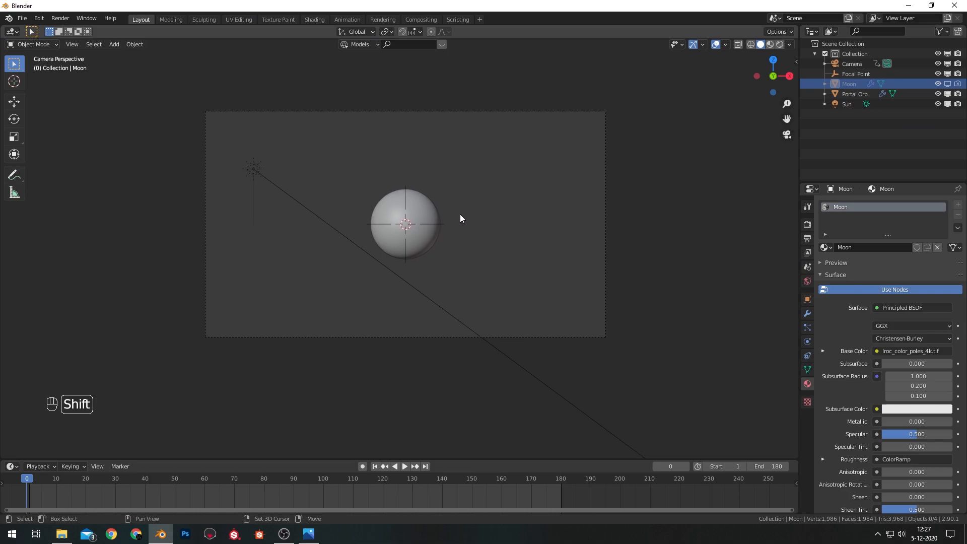
key("shift+a")
mouse_move(460, 215)
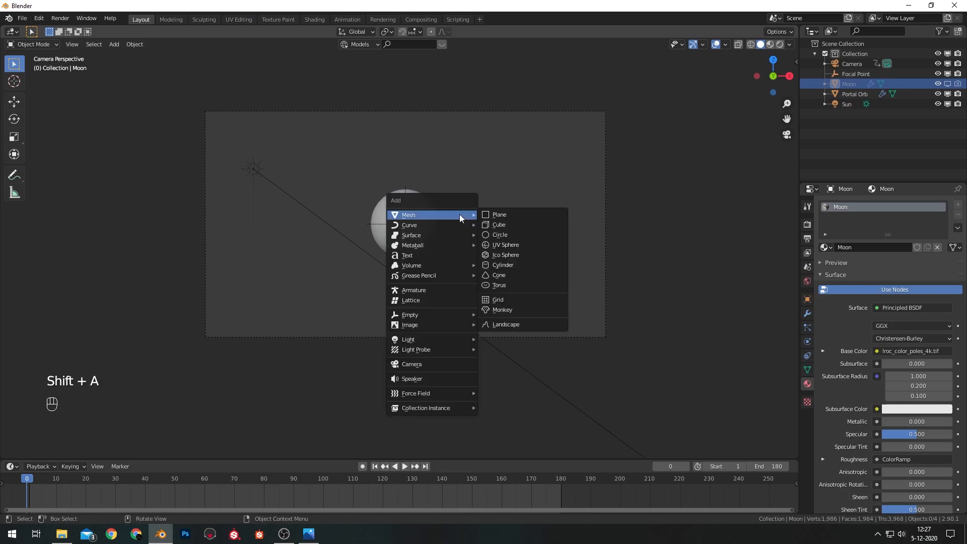
left_click(521, 324)
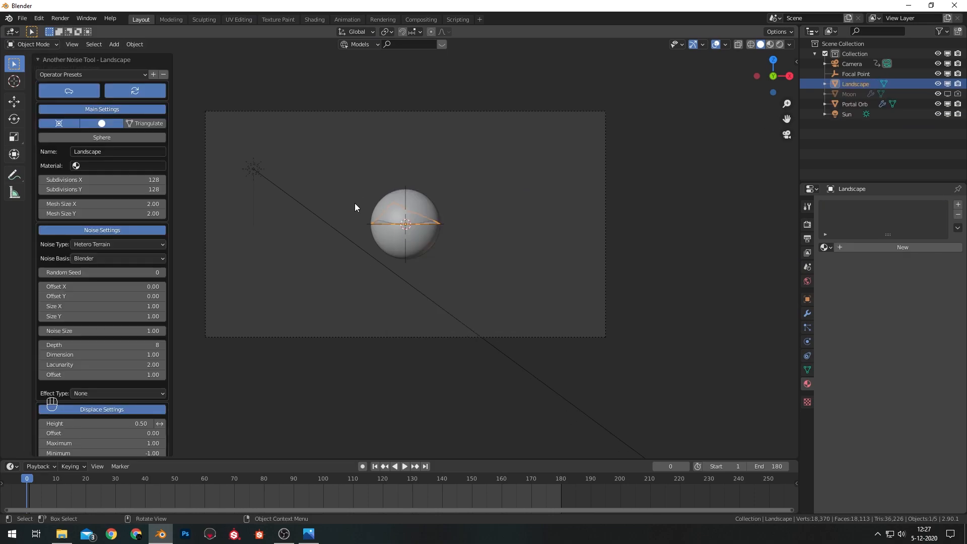
left_click(74, 74)
left_click(83, 200)
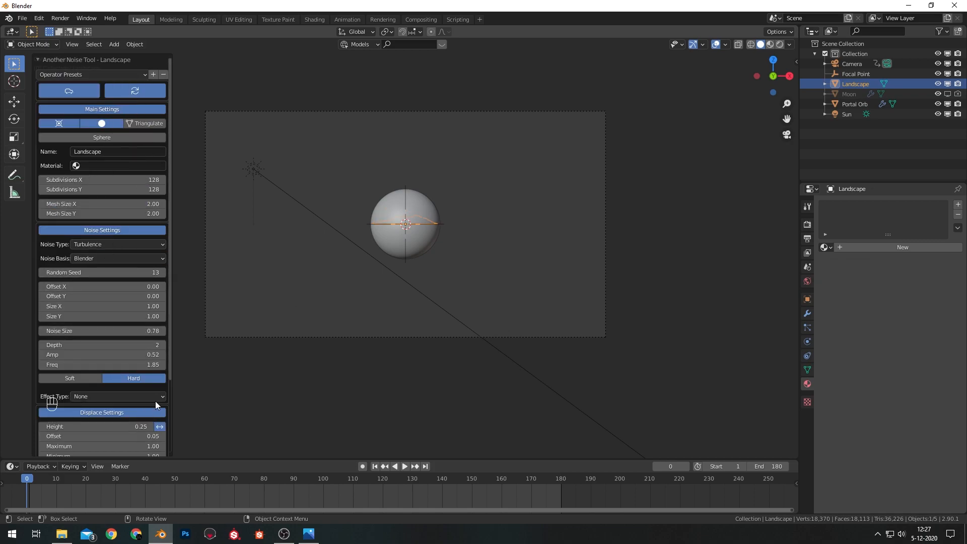
- Set the landscape's random seed to 41 and lower the landscape about 2 m along Z, below the orb
left_click(123, 275)
key("Return")
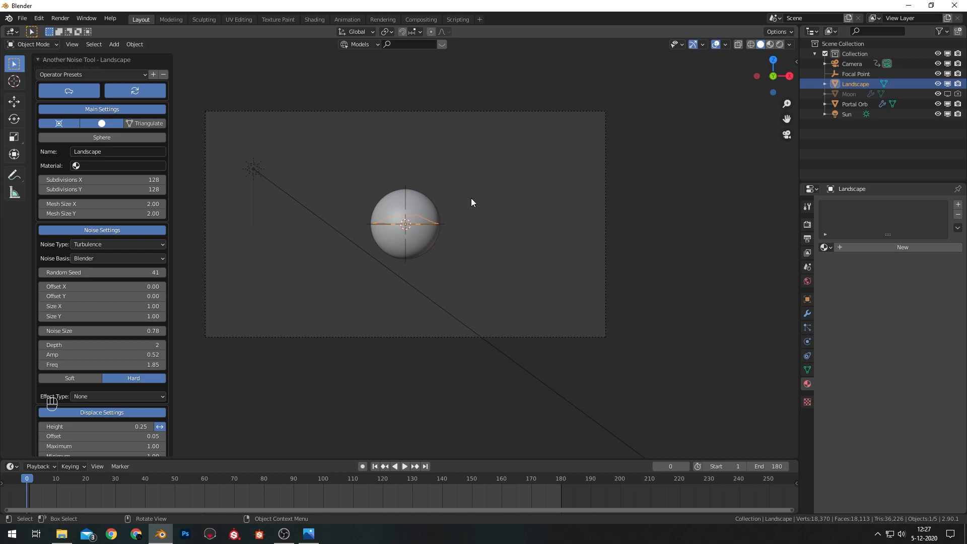
key("g")
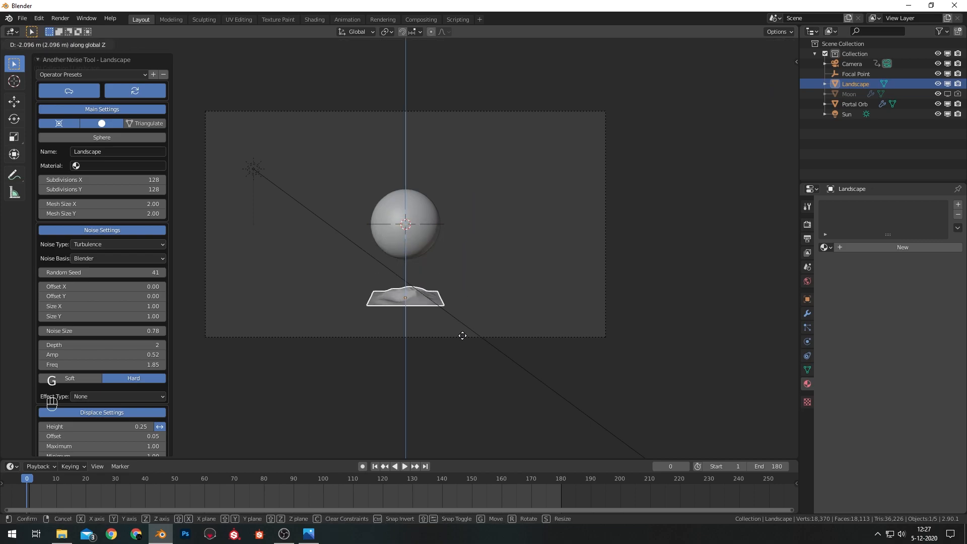
left_click(460, 329)
- Scale the landscape up about 9.2 times and shift it about 8.19 m along positive X
key("s")
left_click(241, 299)
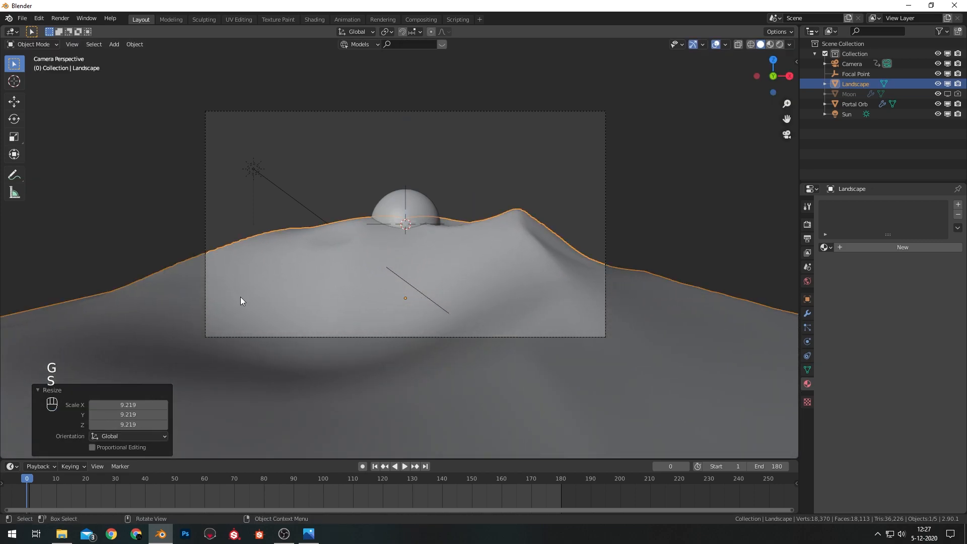
key("g")
key("x")
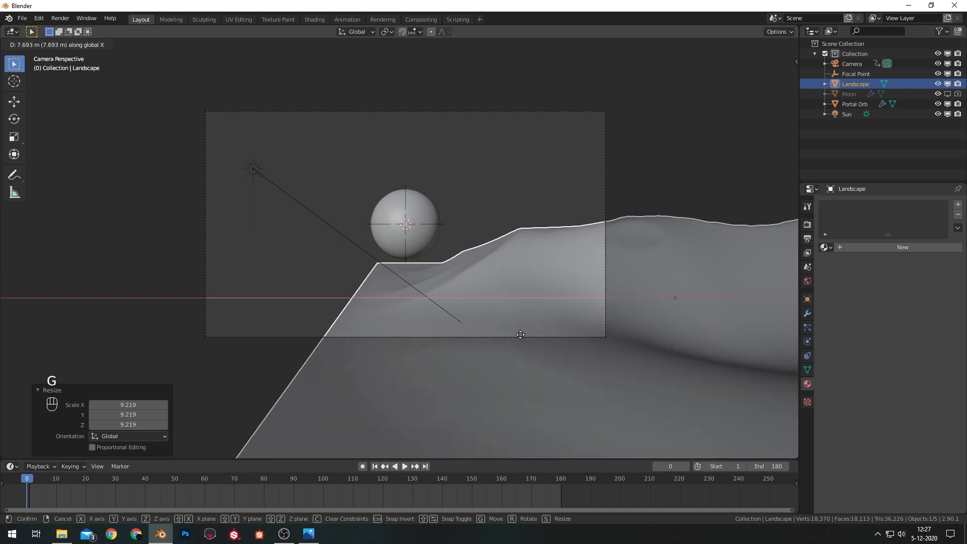
left_click(528, 332)
- Add a second landscape mesh at the scene centre with random seed 11
scroll(512, 261, "down", 1)
key("KP_7")
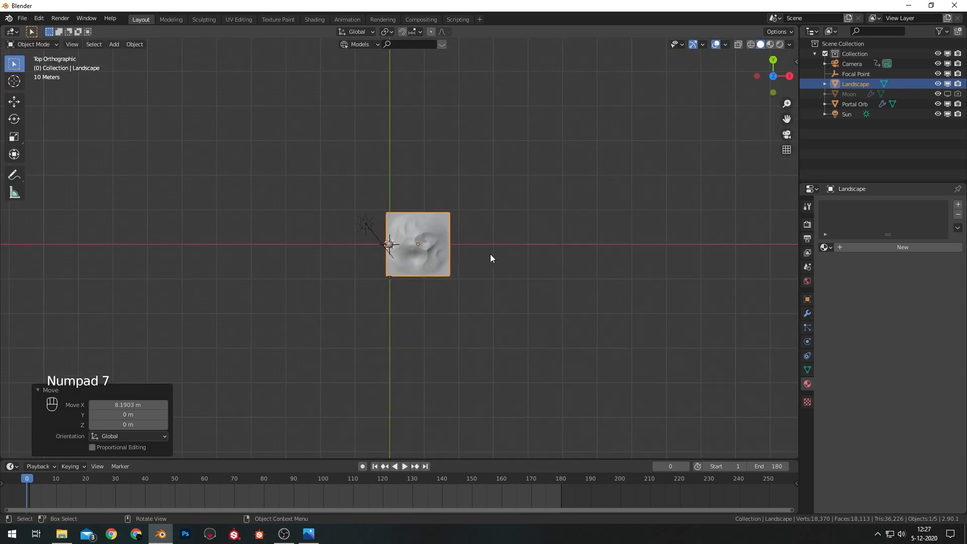
scroll(388, 238, "up", 6)
scroll(389, 238, "down", 3)
key("shift+a")
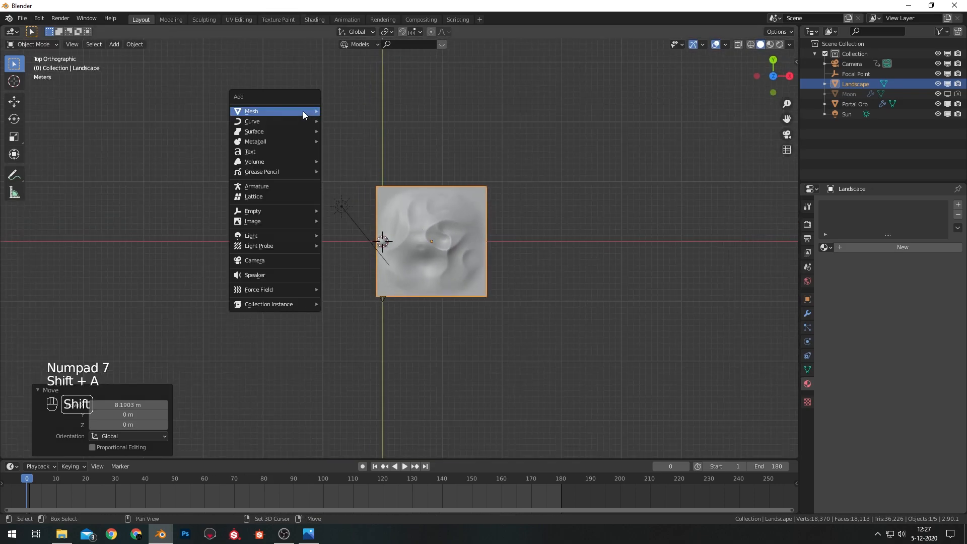
mouse_move(303, 111)
left_click(384, 221)
left_click(134, 272)
type("11")
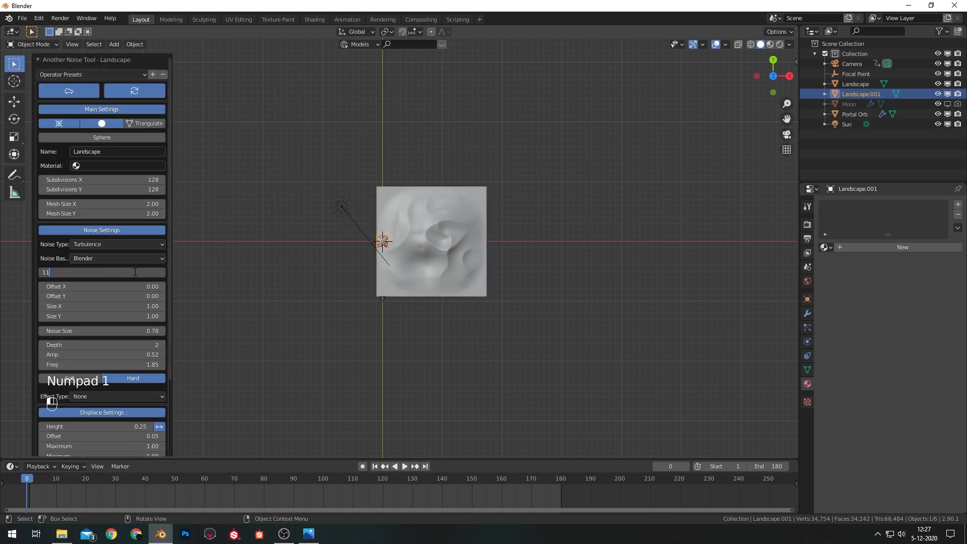
- Scale the second landscape up to nearly the first one's size and stretch it about 1.64 times along Y
type("s")
left_click(309, 378)
key("s")
key("y")
left_click(551, 340)
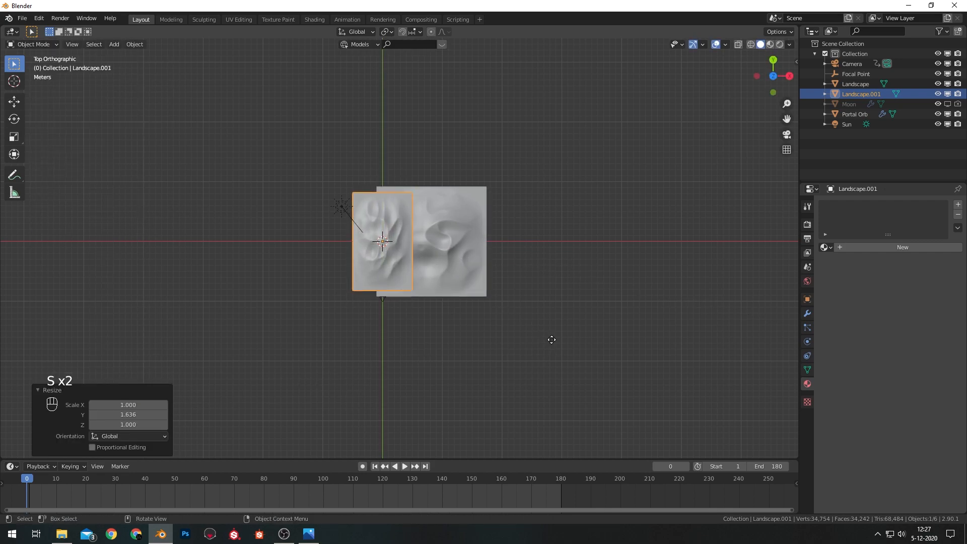
- Move the second landscape about -5.65 m along X beside the first one and lower it about 2 m along Z
key("g")
left_click(517, 340)
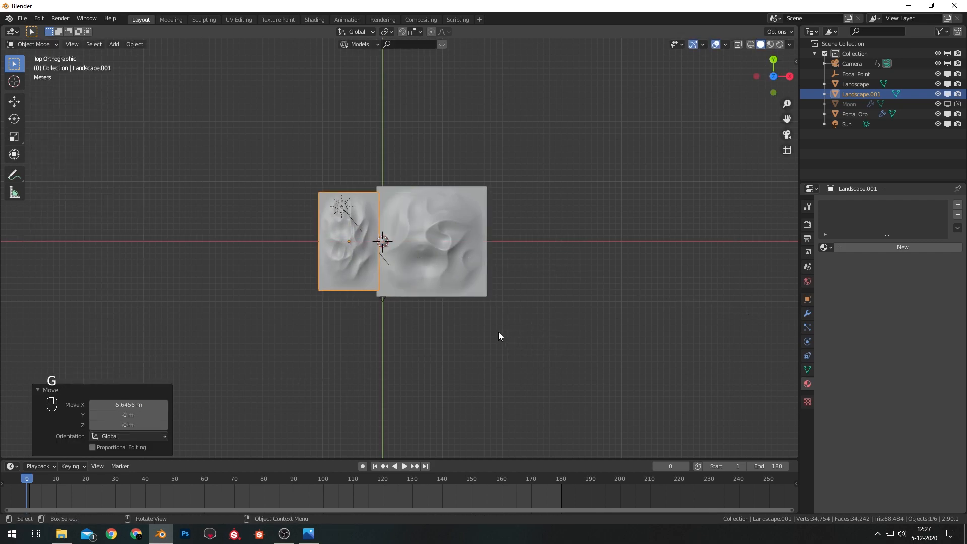
key("KP_1")
key("KP_0")
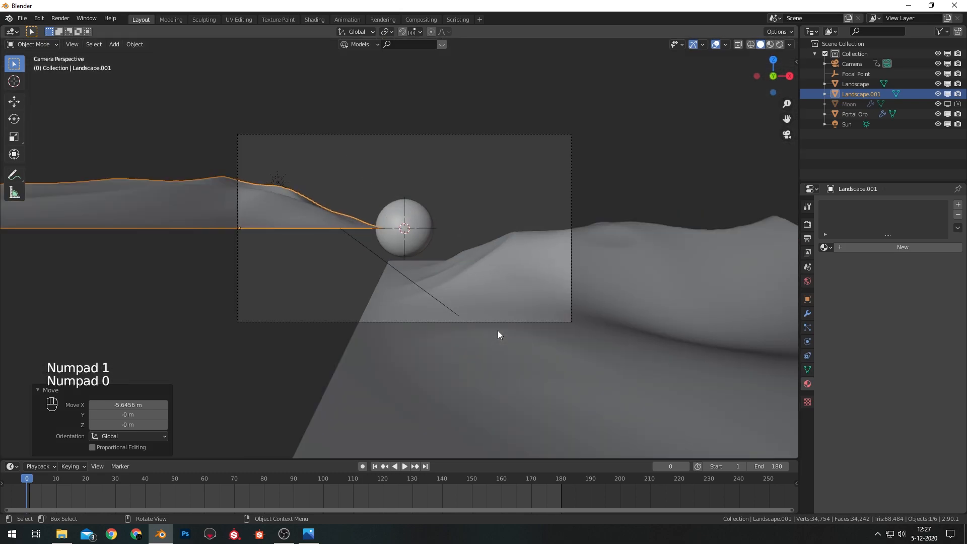
key("g")
key("z")
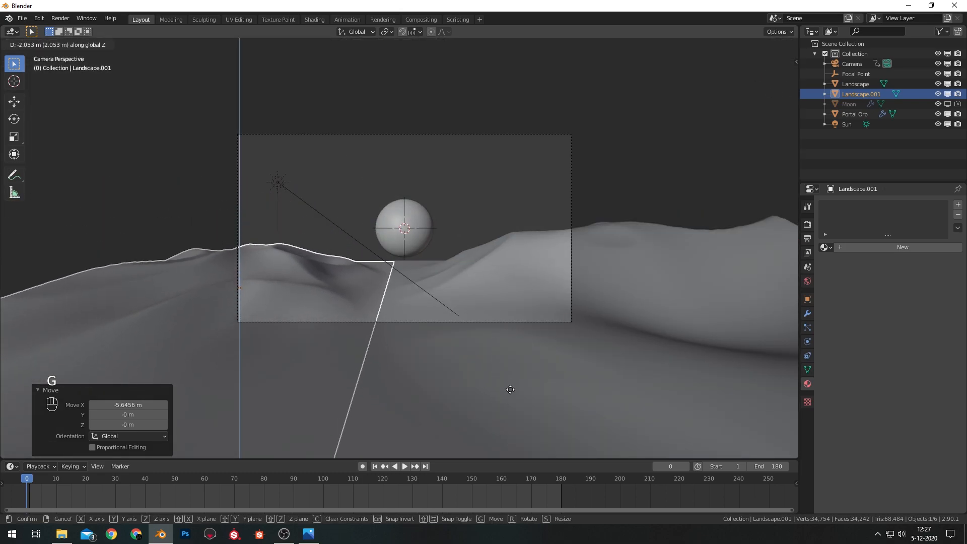
left_click(509, 383)
- Widen the second landscape about 1.52 times along X and stretch it taller along Z
left_click(463, 216)
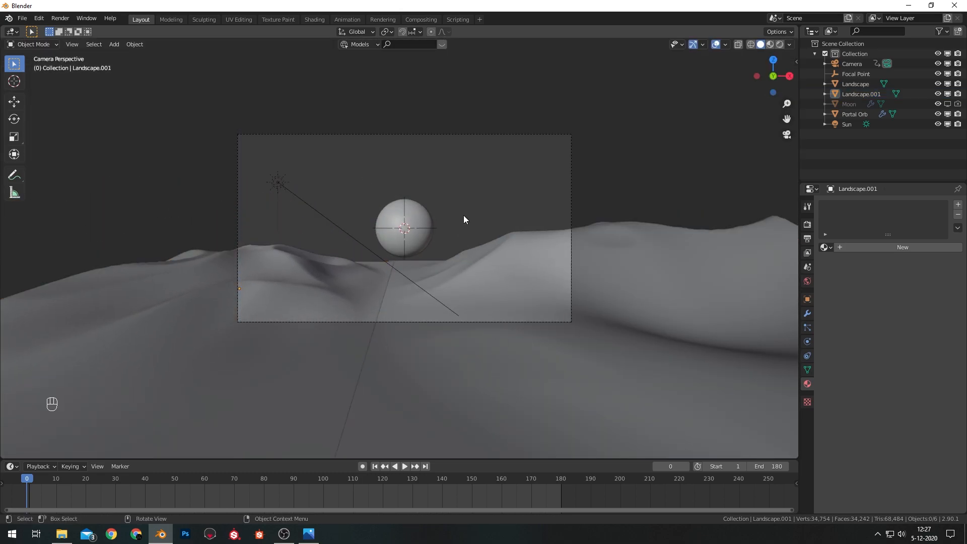
left_click(305, 332)
key("s")
key("x")
left_click(545, 362)
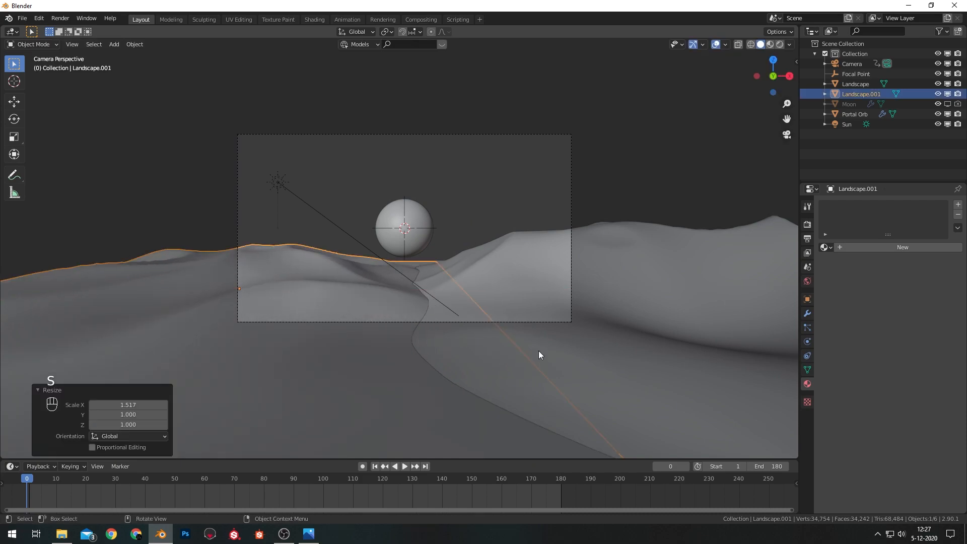
key("s")
key("z")
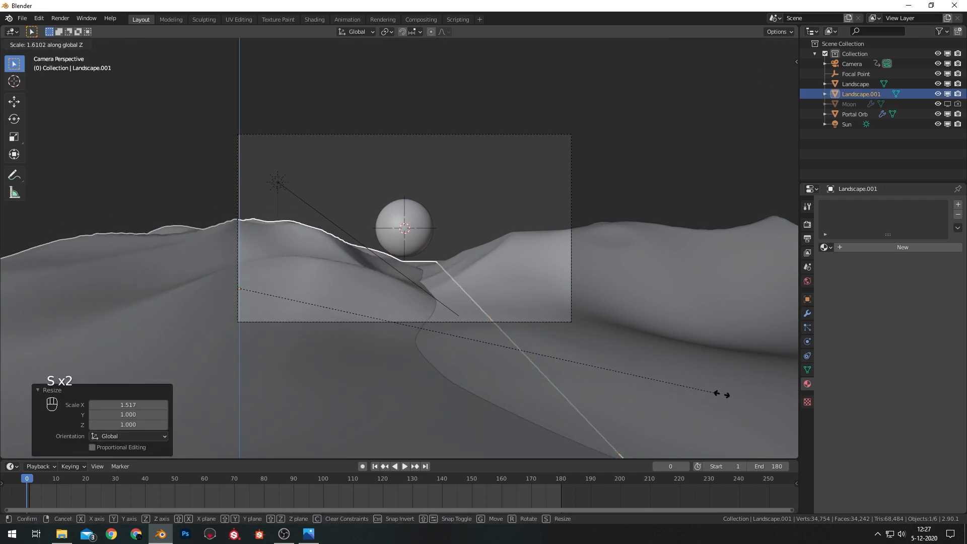
left_click(714, 394)
- Shift the second landscape further along negative X so its edge meets the first landscape beneath the orb
left_click(309, 301)
left_click(331, 291)
key("g")
key("x")
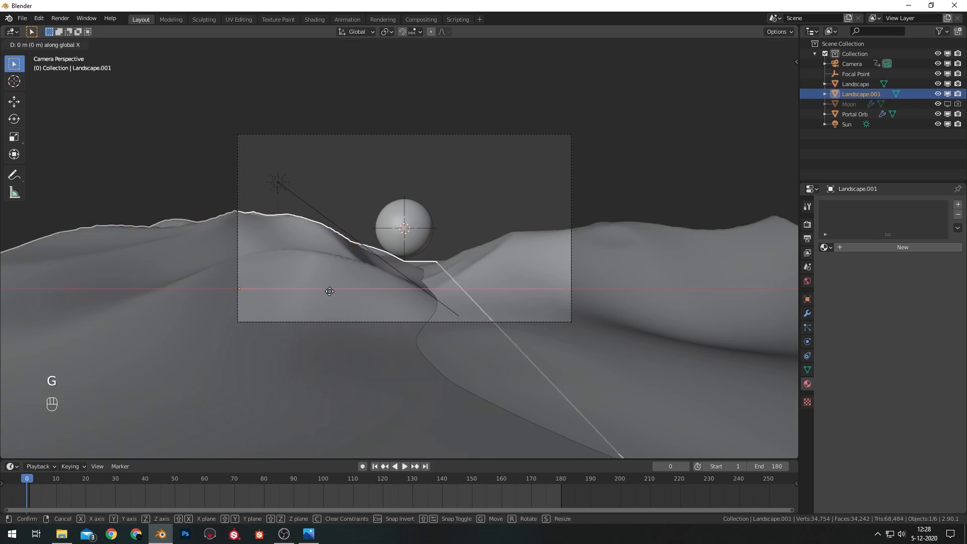
left_click(287, 291)
left_click(502, 175)
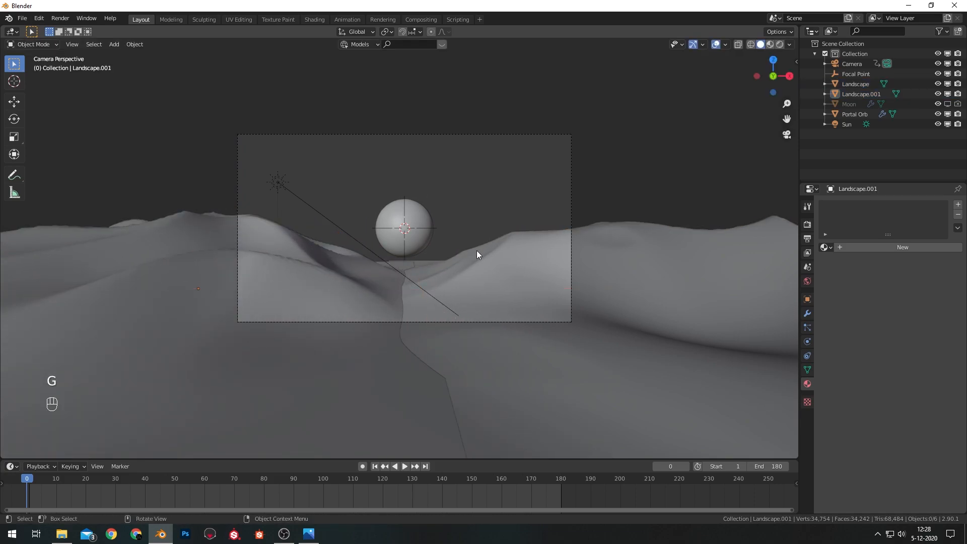
- Raise the first landscape slightly along Z so it blends with the neighbouring landscape
left_click(467, 274)
key("g")
key("z")
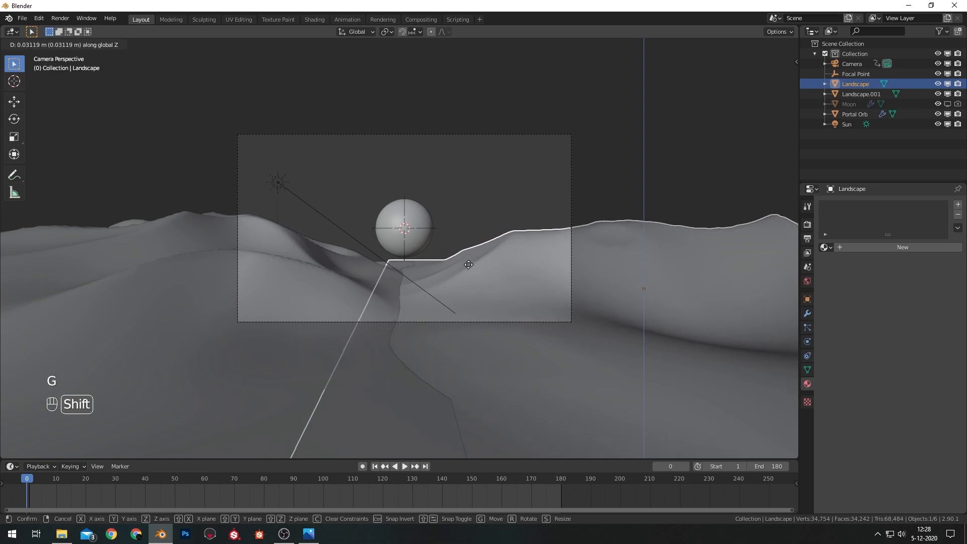
left_click(467, 257)
left_click(498, 165)
- Add a third landscape mesh at the scene centre with random seed 4
key("KP_7")
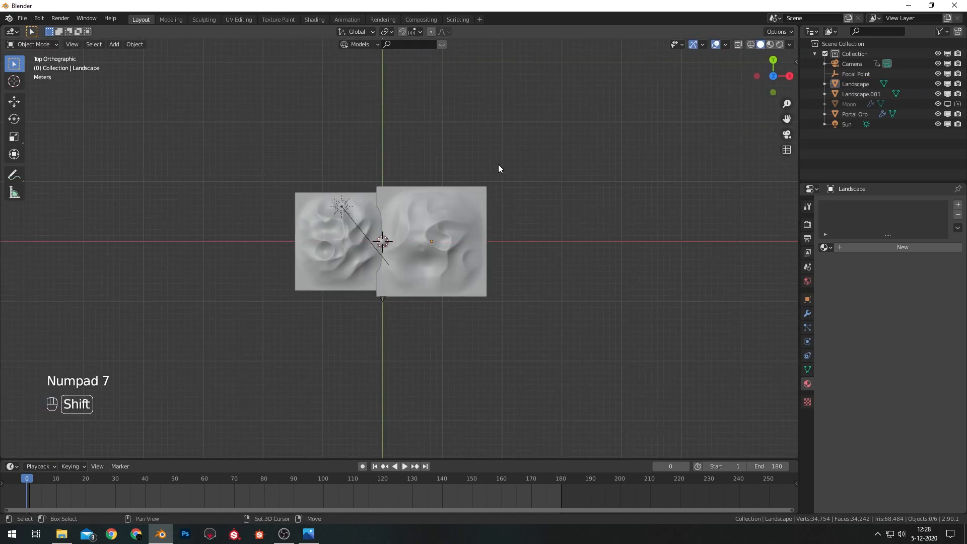
key("shift+a")
mouse_move(473, 161)
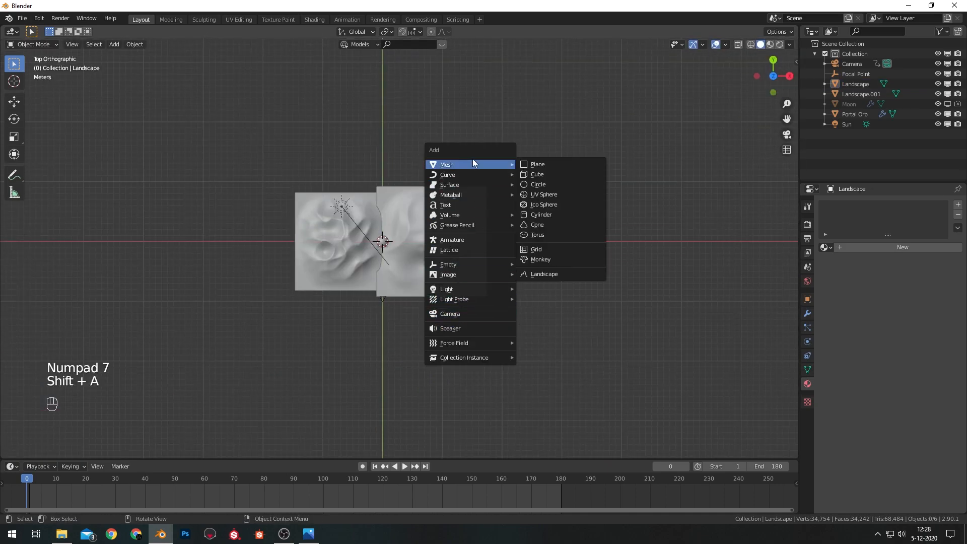
left_click(557, 276)
scroll(412, 176, "up", 3)
middle_click_drag(411, 177, 499, 270, "shift")
key("g")
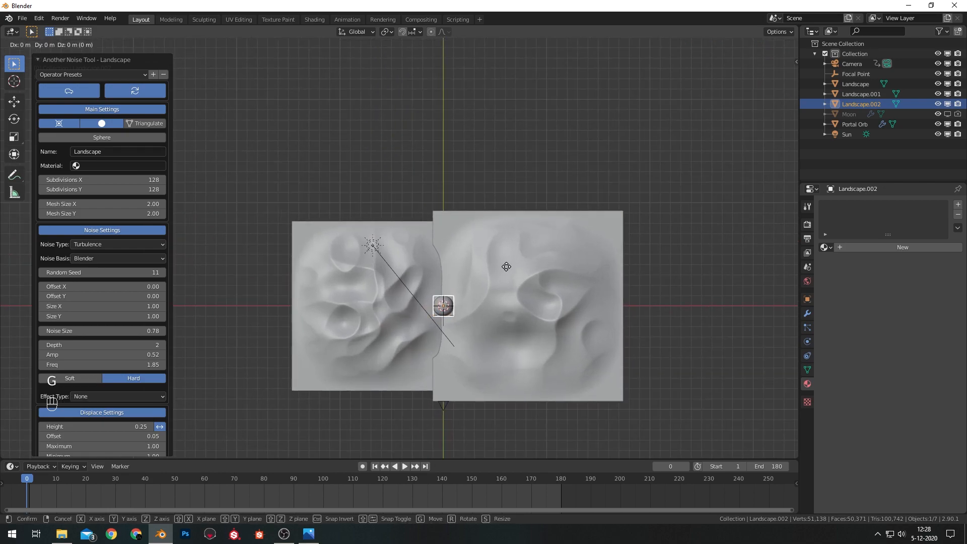
right_click(506, 266)
left_click(145, 272)
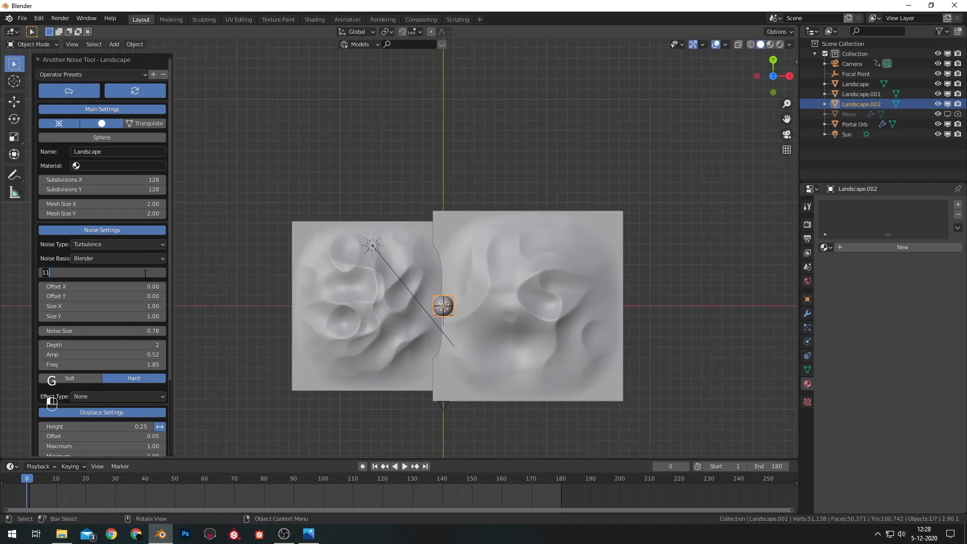
type("4")
key("Return")
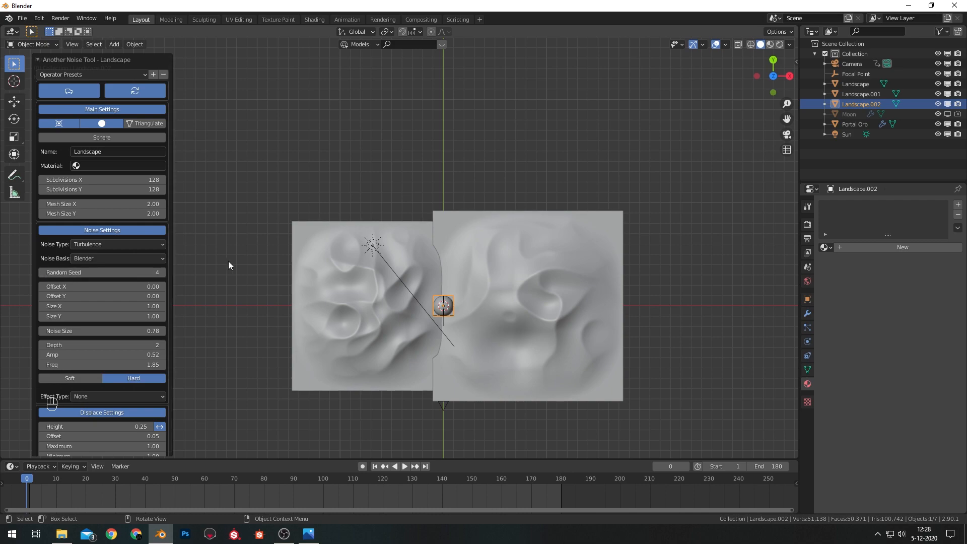
- Move the third landscape along Y behind the orb and rotate it about -46.5° around Z
key("g")
left_click(529, 162)
key("r")
left_click(628, 334)
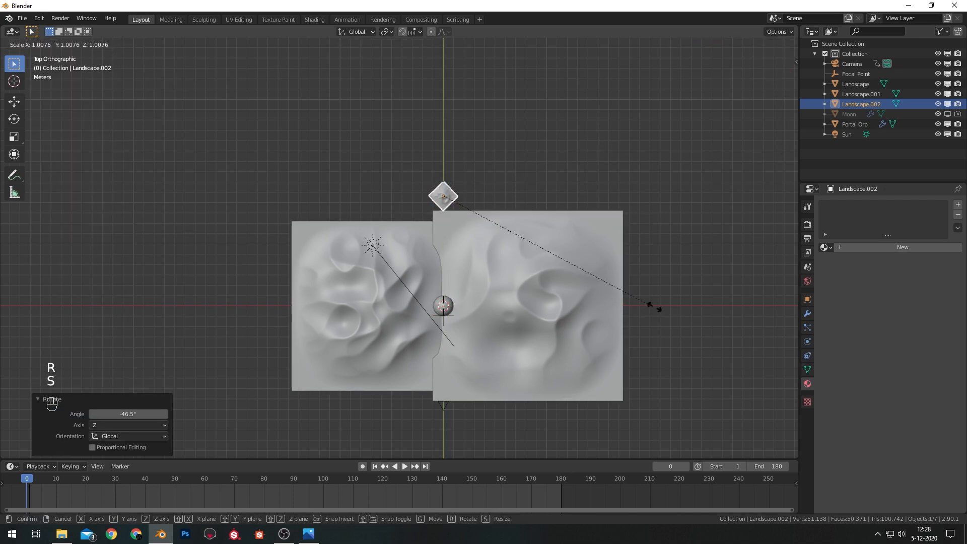
- Scale the third landscape up about 7.39 times and lower it about 2 m along Z, level with the other landscapes
key("s")
left_click(556, 101)
key("KP_1")
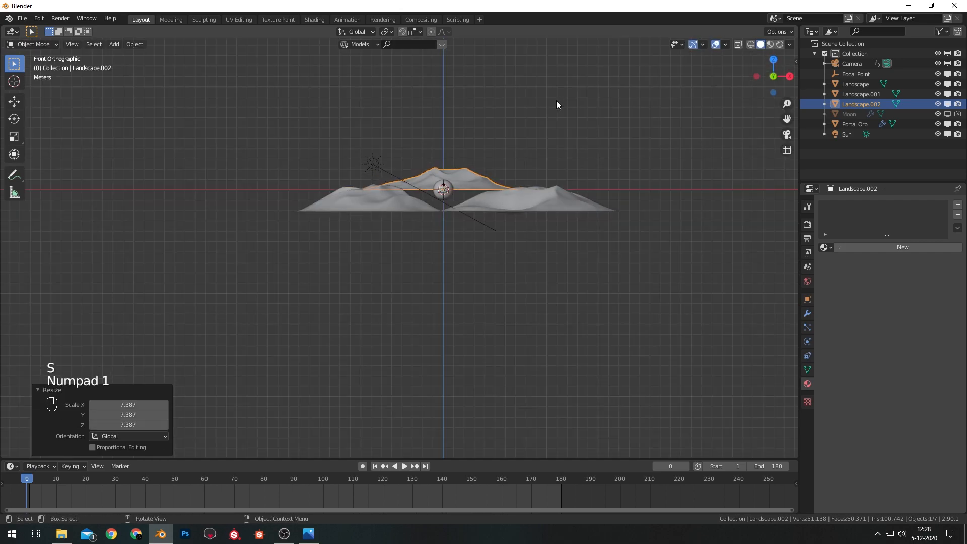
key("g")
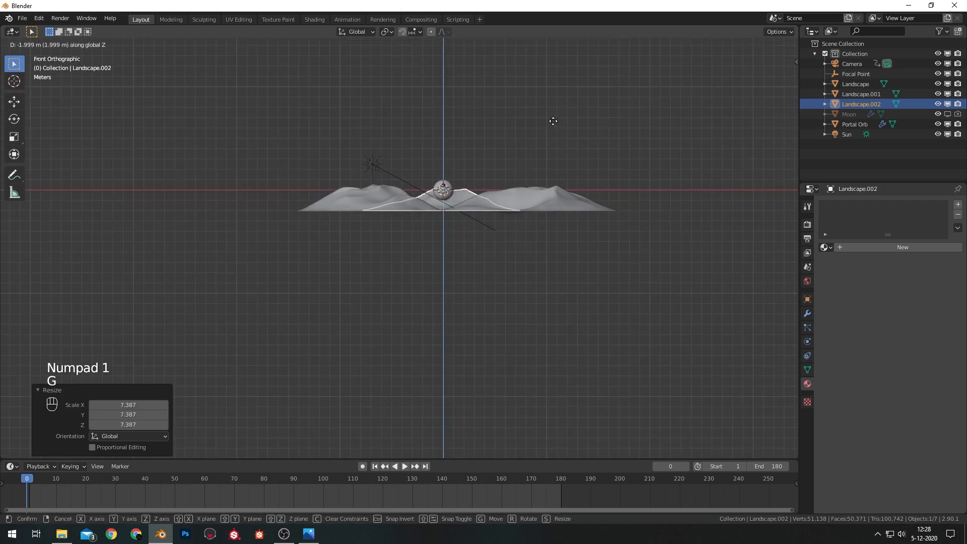
left_click(552, 125)
- Shift the rear landscape about -5.75 m along X and stretch it about 1.65 times taller along Z
key("KP_0")
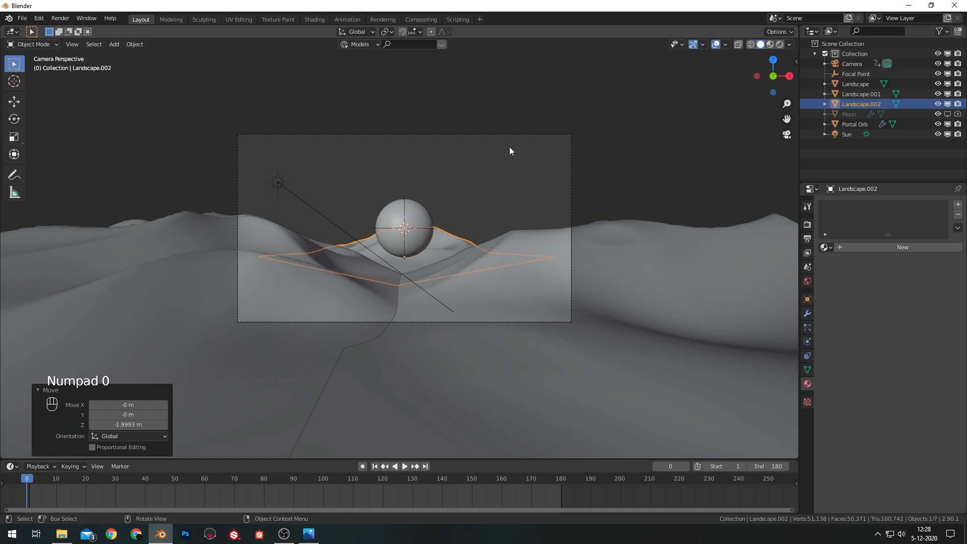
key("g")
key("x")
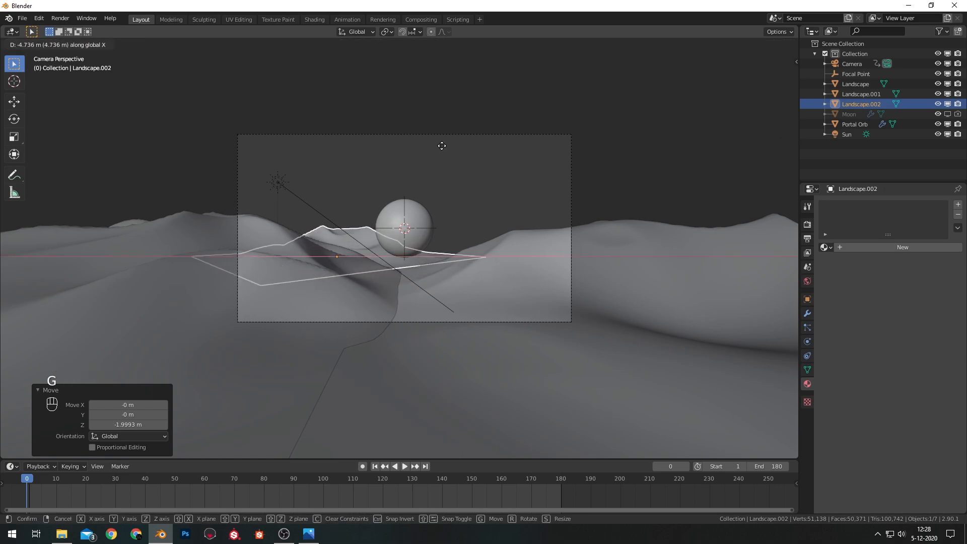
left_click(418, 149)
key("s")
key("z")
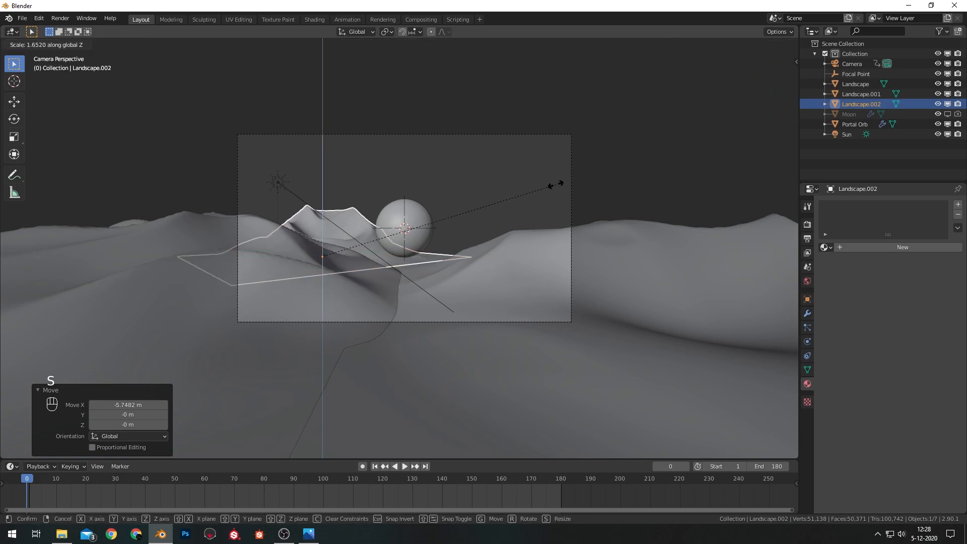
left_click(546, 186)
- Enlarge the rear landscape further and move it along negative X by about 3.19 m and another 0.89 m
left_click(297, 213)
left_click(349, 225)
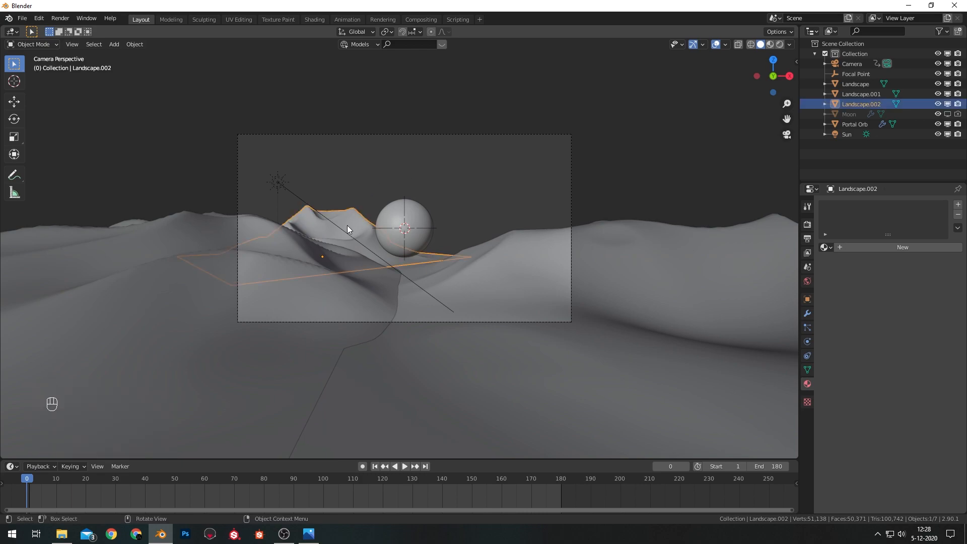
key("g")
key("s")
left_click(384, 235)
key("g")
left_click(569, 281)
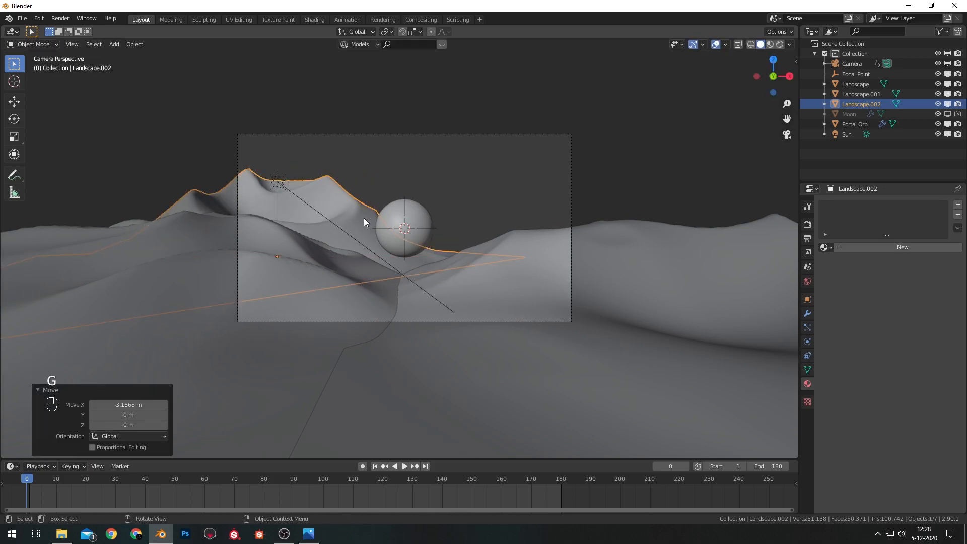
key("g")
middle_click_drag(508, 250, 500, 249)
left_click(496, 248)
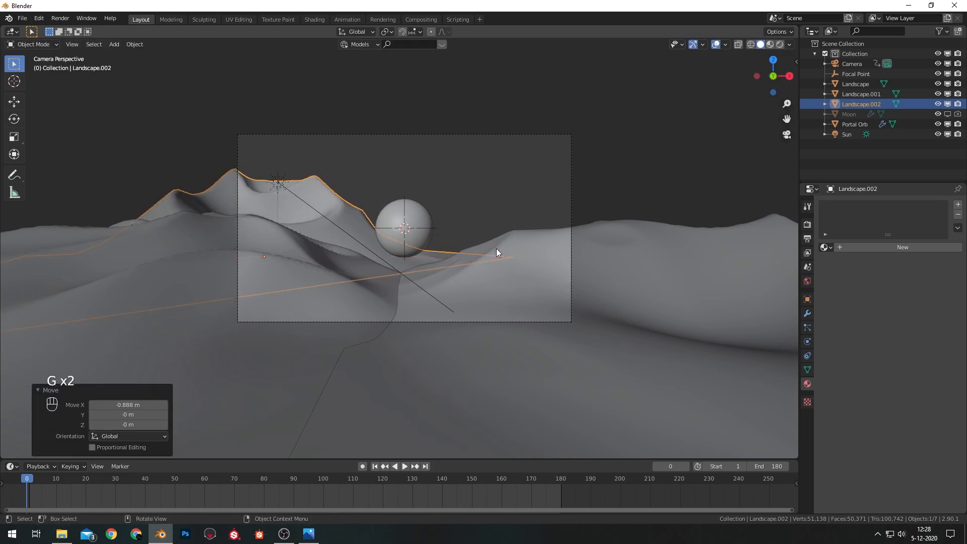
- Add a fourth landscape mesh at the scene centre with random seed 60
left_click(372, 189)
key("shift+a")
mouse_move(371, 189)
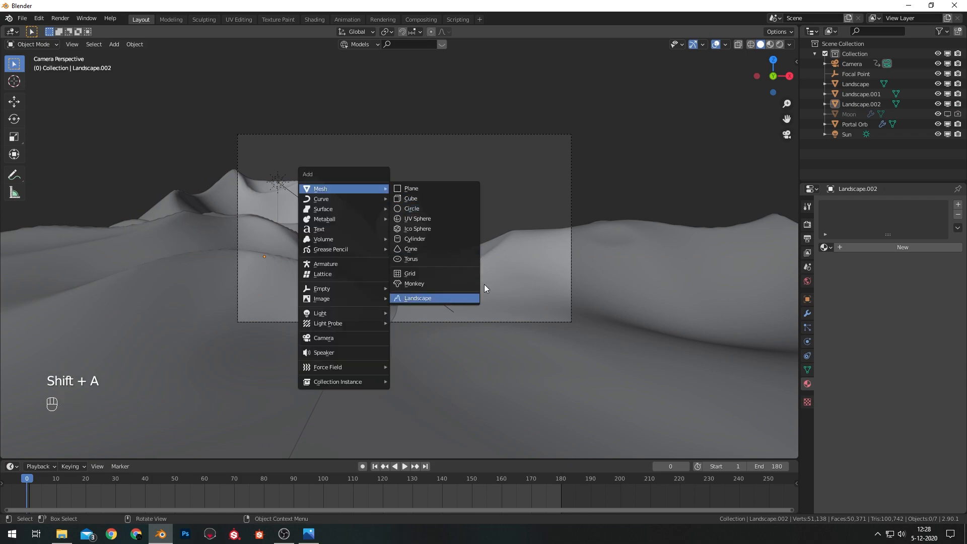
left_click(448, 297)
left_click(129, 273)
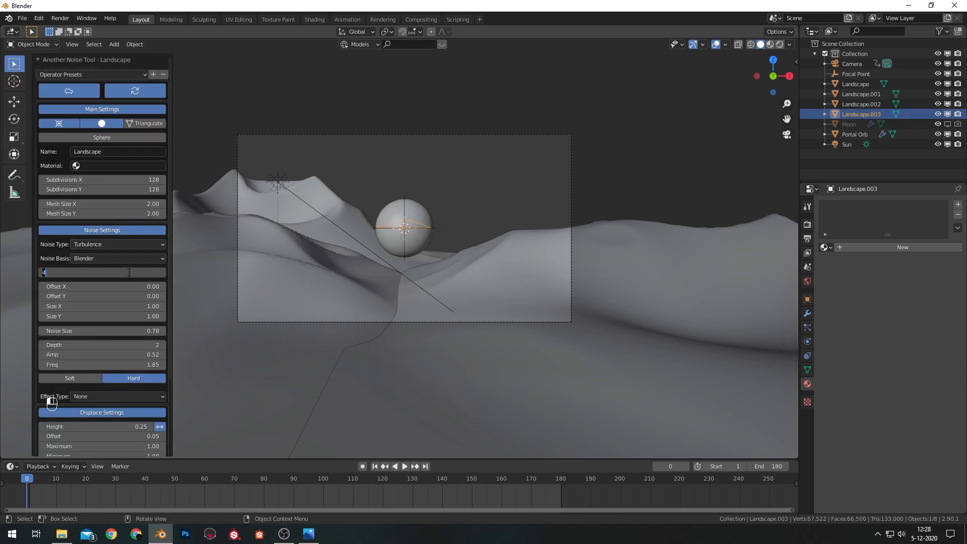
type("60")
key("Return")
- Lower the fourth landscape about 1.71 m along Z and scale it up about 7.05 times
key("g")
key("z")
left_click(470, 257)
key("s")
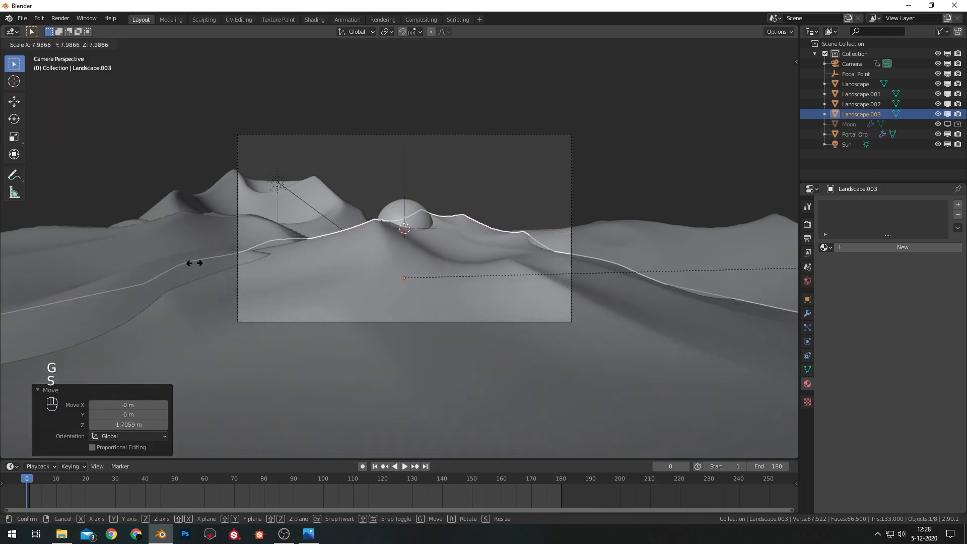
left_click(346, 283)
- Rotate the fourth landscape 157° about the global Z axis
key("r")
key("z")
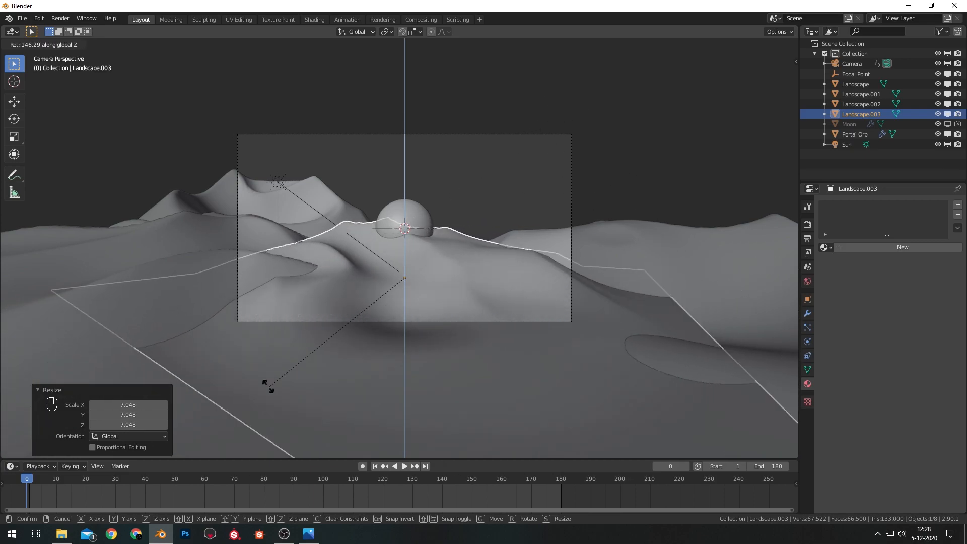
left_click(241, 386)
- Move the fourth landscape behind and to the right of the orb and scale it up about 1.25 times
key("KP_7")
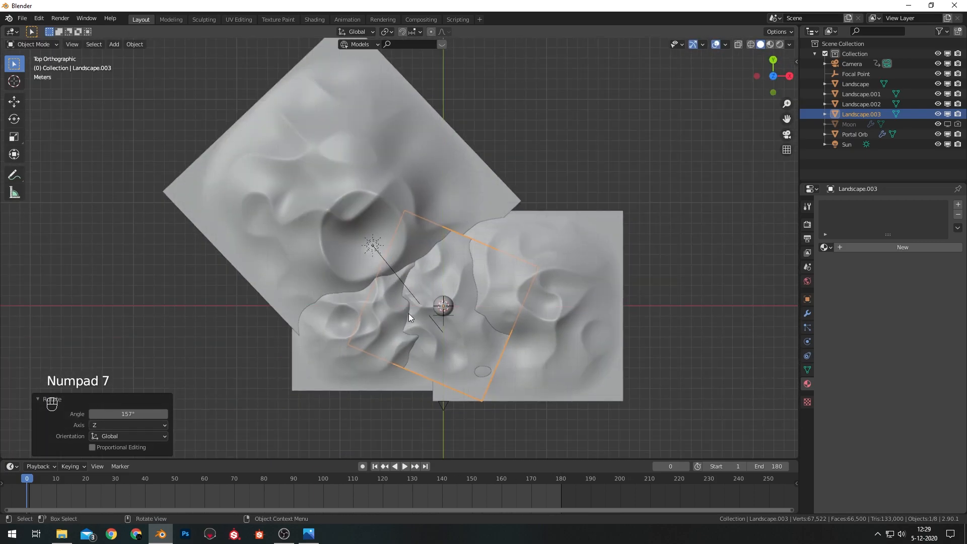
key("g")
left_click(760, 260)
key("s")
left_click(822, 282)
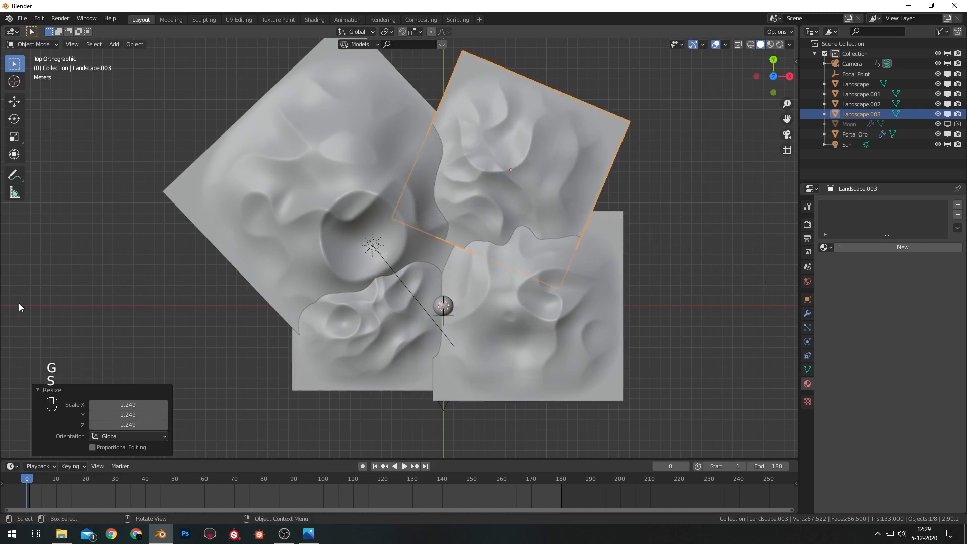
- Adjust the fourth landscape's height in the camera view by scaling it along Z only
key("KP_0")
key("s")
key("z")
left_click(582, 228)
- Move the rear-left landscape, Landscape.002, farther along negative X, away from the orb
left_click(308, 206)
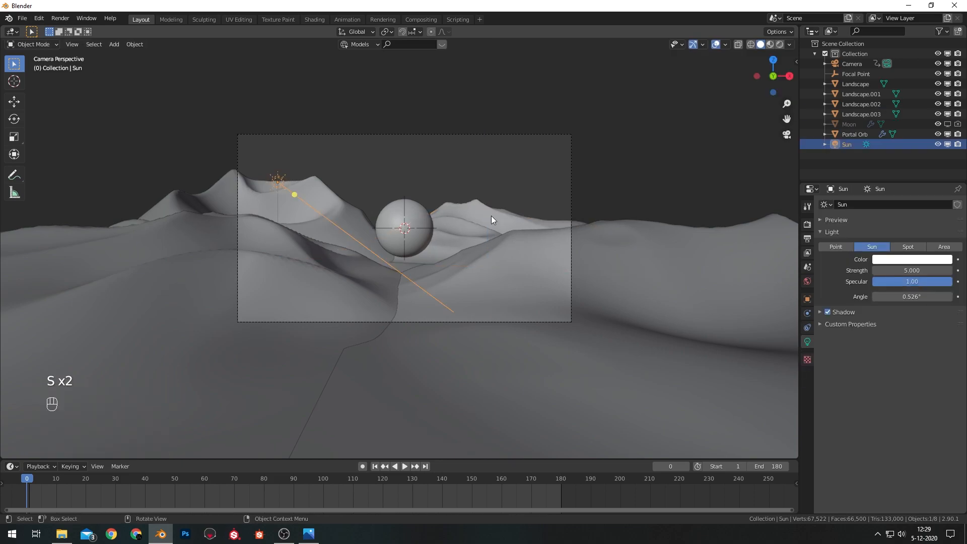
left_click(378, 204)
key("g")
key("x")
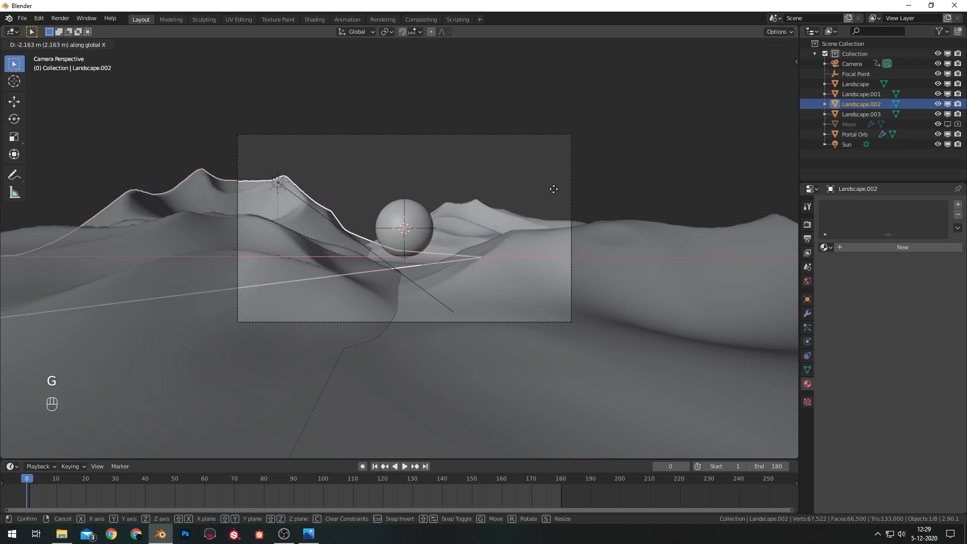
left_click(539, 189)
- Shift the rear-right landscape, Landscape.003, along positive X and lower it slightly along Z
left_click(576, 258)
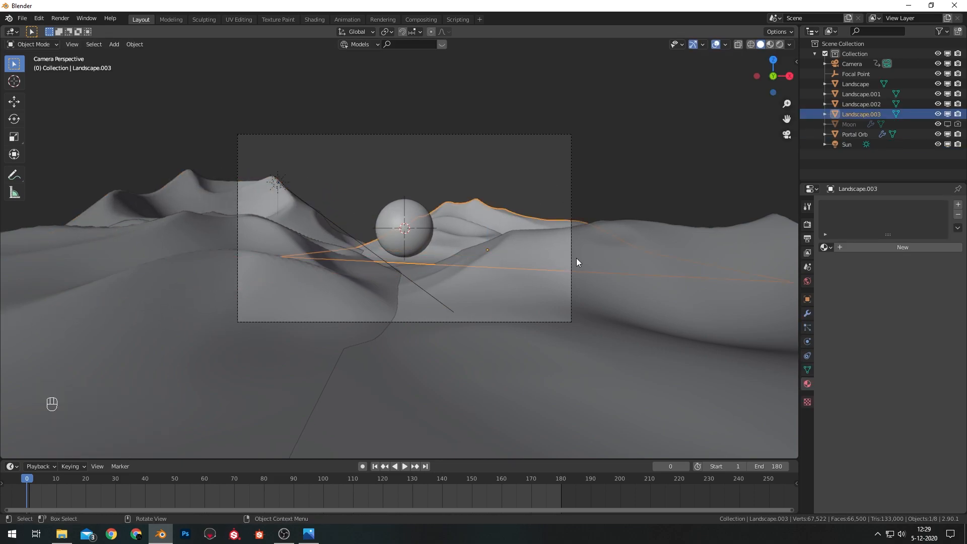
key("g")
key("x")
left_click(624, 264)
key("g")
key("z")
left_click(623, 269)
left_click(585, 211)
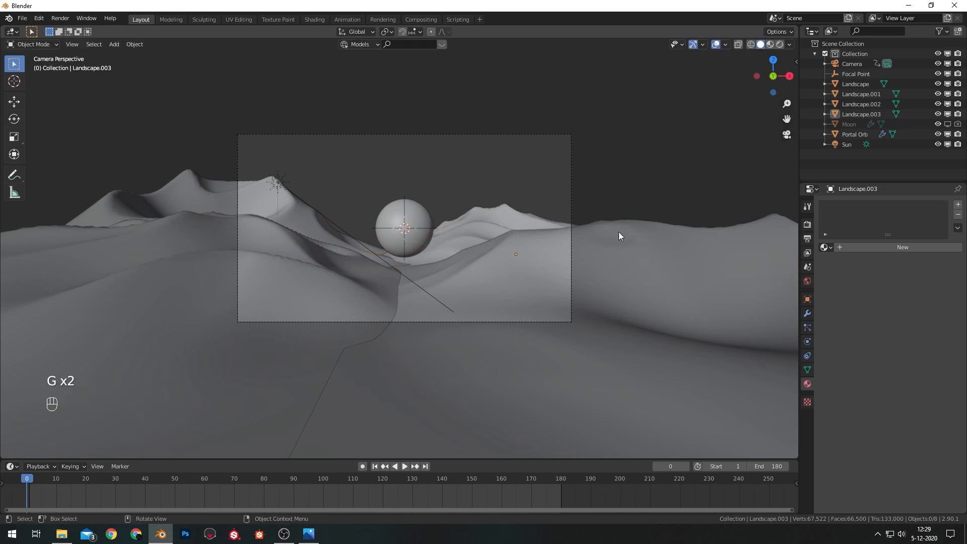
- Move all four landscape objects into a new collection named Dunes
left_click(502, 208)
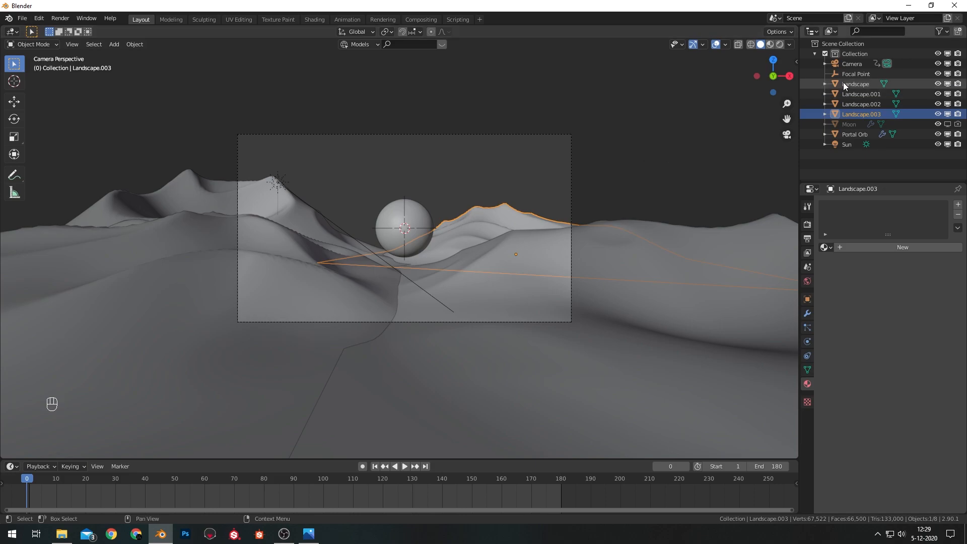
left_click(838, 113, "shift")
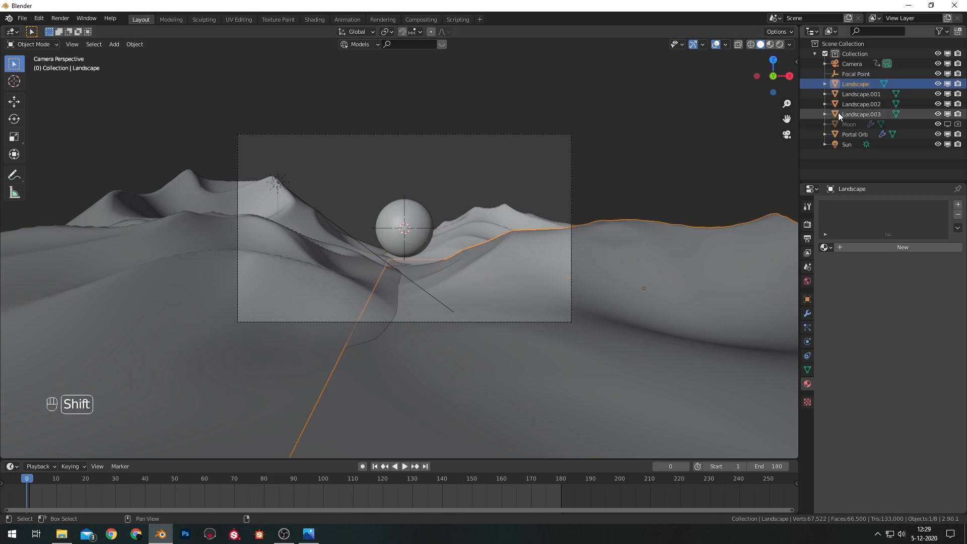
key("m")
left_click(438, 168)
type("Dunes")
key("Return")
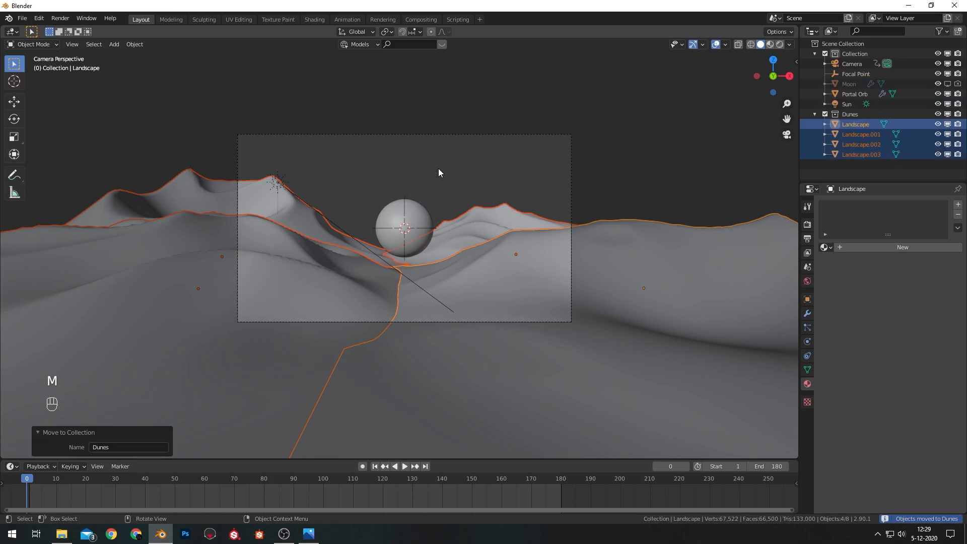
- Move the camera, focal point, portal orb and sun into a new collection named Base, nested inside Collection
left_click(846, 85)
left_click(842, 94)
left_click(841, 104, "ctrl")
left_click(844, 73, "ctrl")
left_click(846, 60, "ctrl")
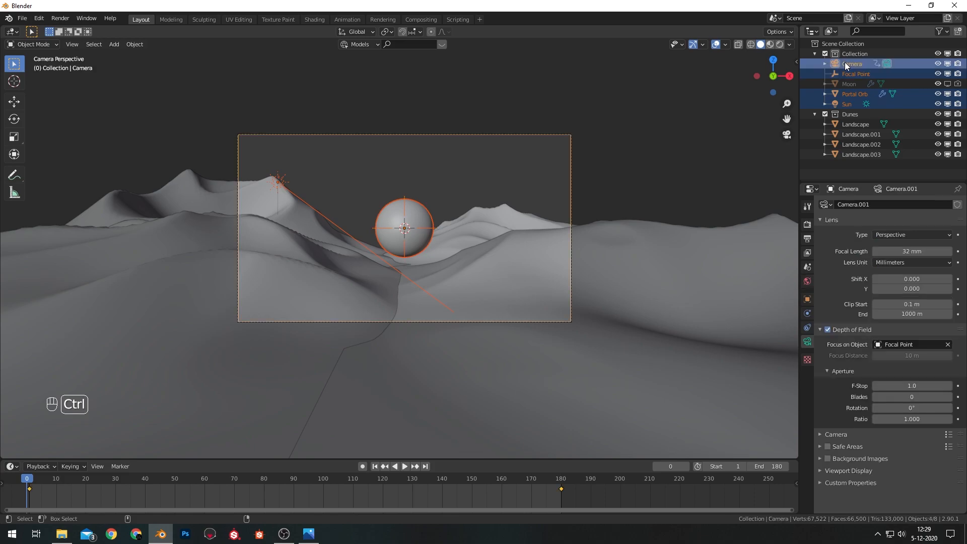
key("m")
left_click(546, 176)
type("Base")
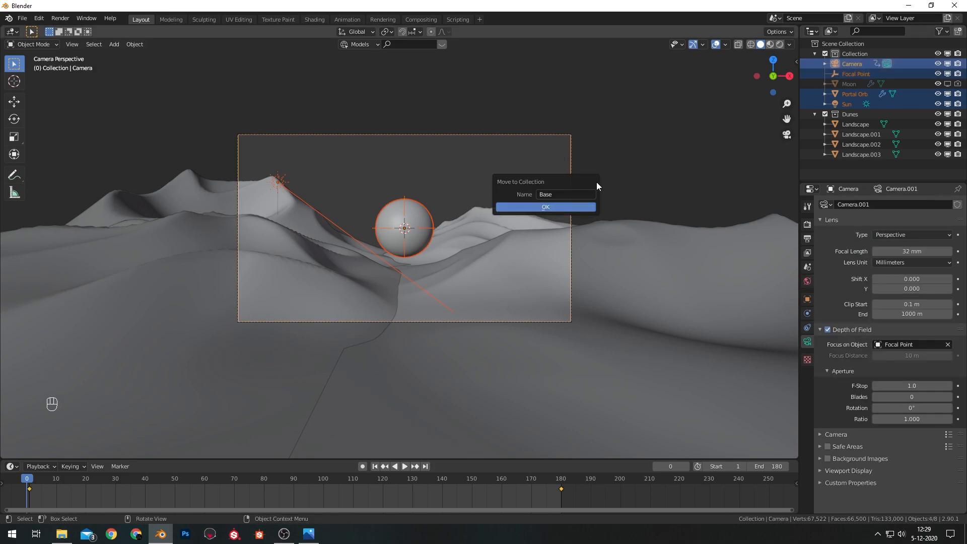
left_click(587, 207)
left_click_drag(843, 126, 842, 57)
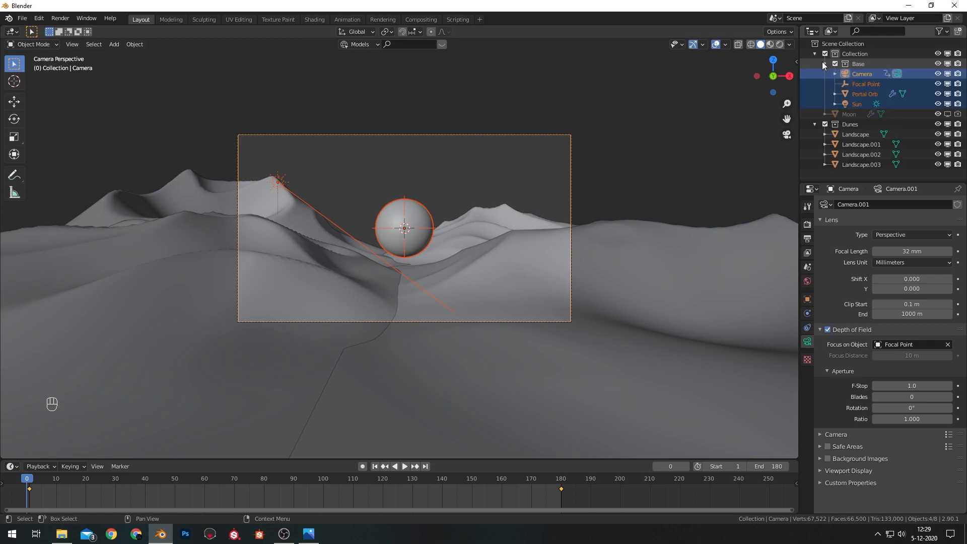
key("alt+a")
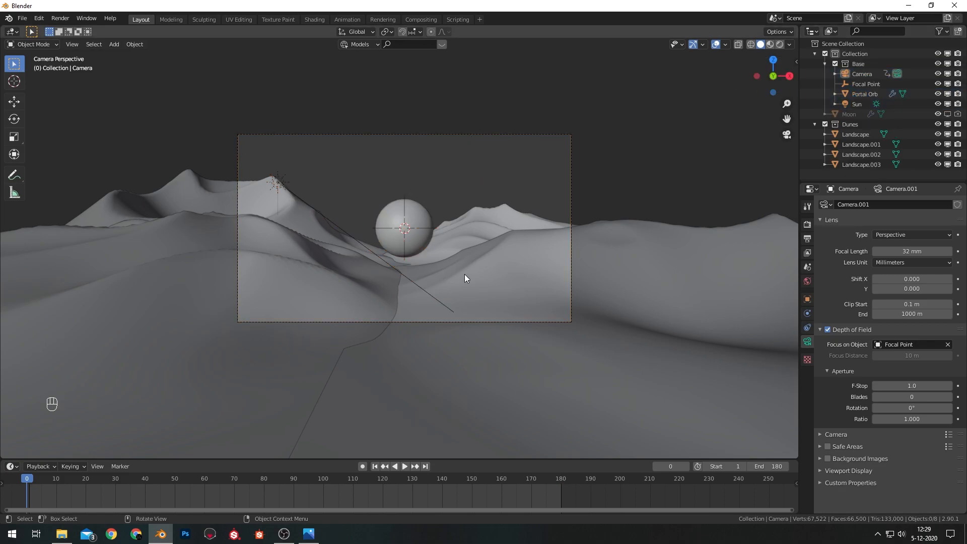
- Add a Subdivision modifier to each of the two foreground landscapes, Landscape.001 and Landscape
left_click(330, 295)
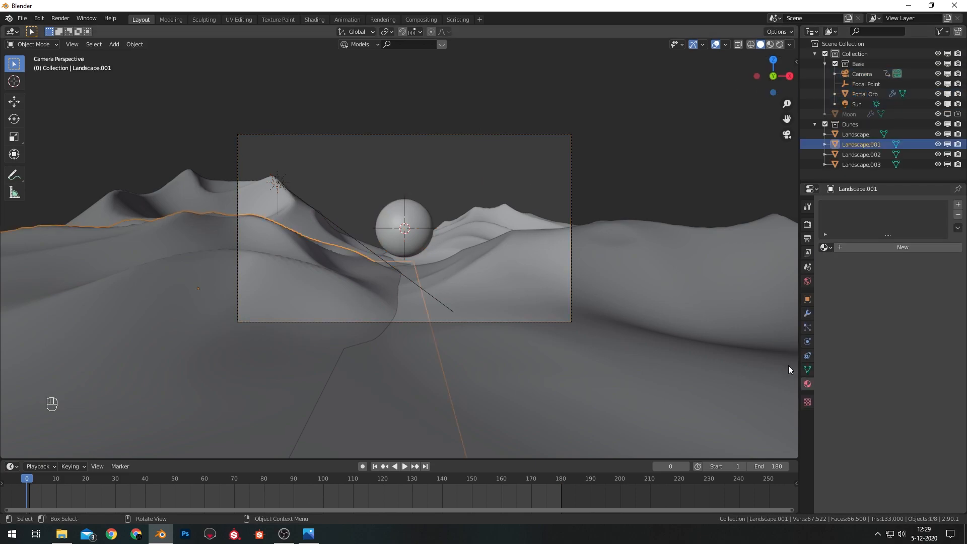
left_click(810, 313)
left_click(851, 203)
left_click(774, 371)
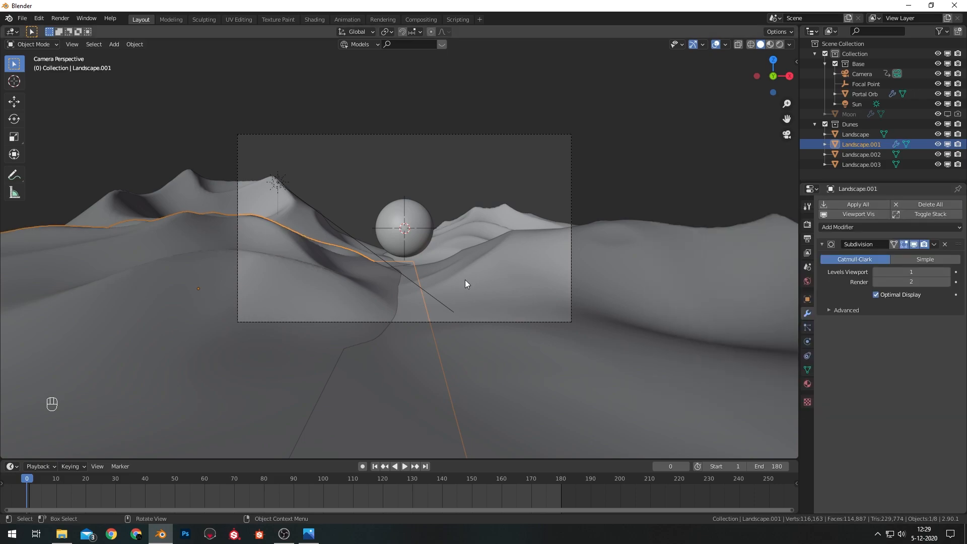
left_click(466, 281)
left_click(851, 205)
left_click(774, 371)
- Add a Subdivision modifier to each of the two rear landscapes, Landscape.002 and Landscape.003
left_click(389, 231)
left_click(301, 216)
left_click(848, 204)
left_click(774, 371)
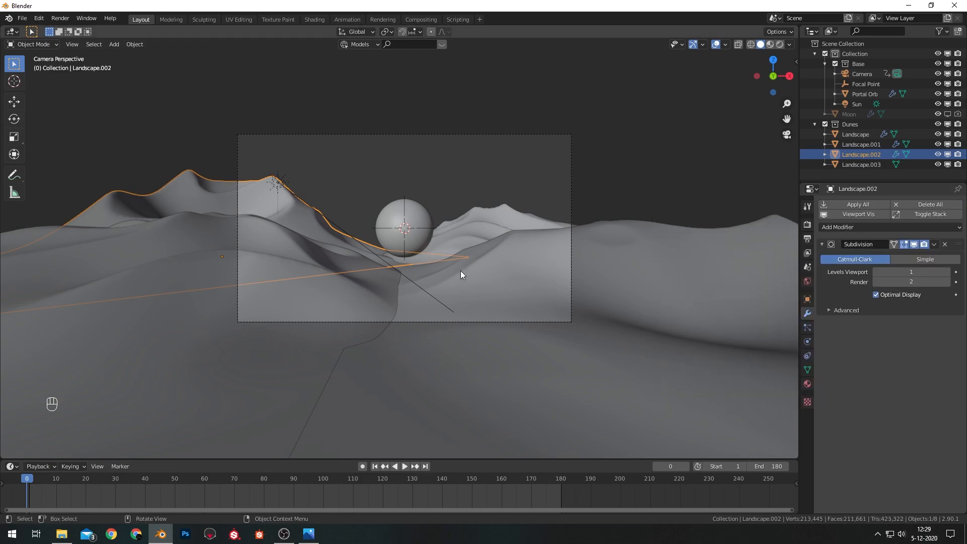
left_click(549, 222)
left_click(862, 204)
left_click(775, 369)
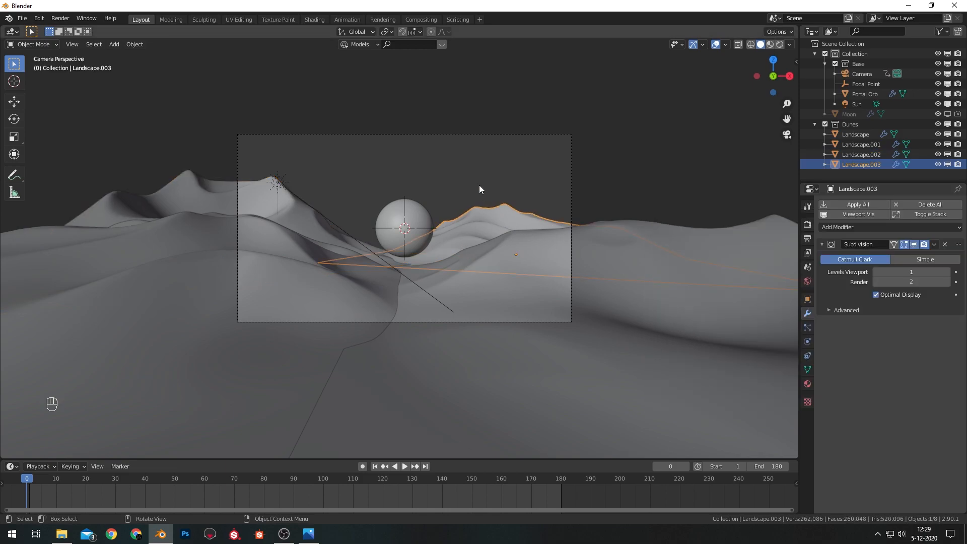
left_click(291, 230)
left_click(454, 147)
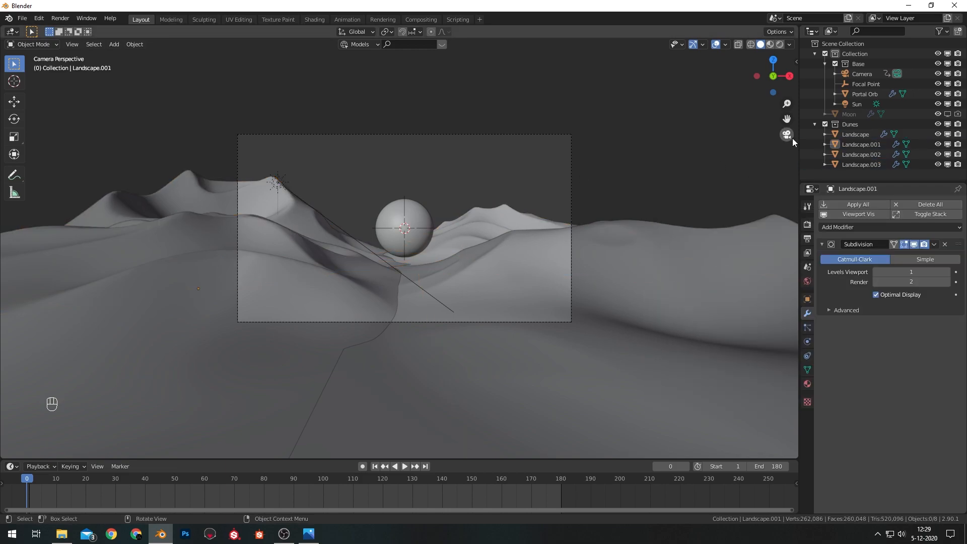
- Collapse the Dunes collection in the outliner and add a collection instance of Dunes at the scene centre
left_click(815, 124)
key("shift+a")
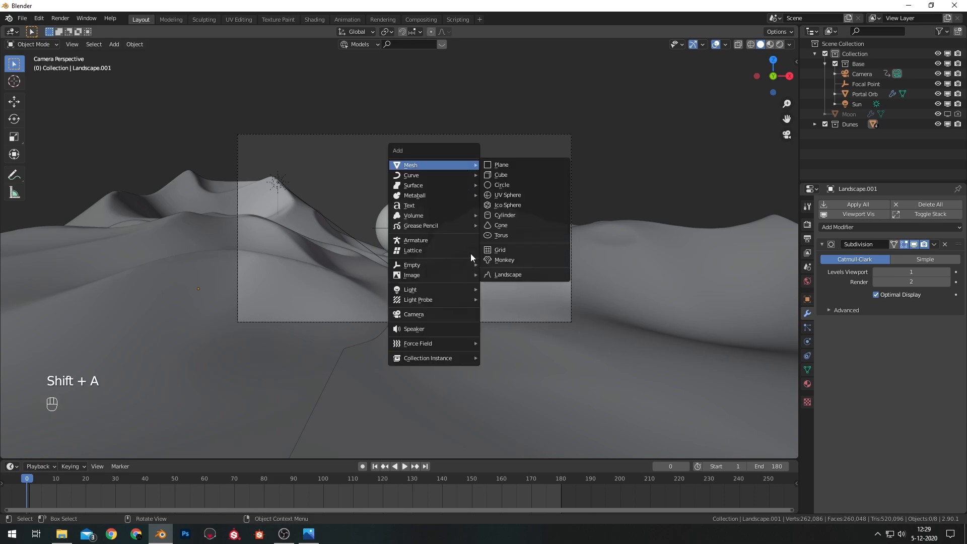
mouse_move(458, 357)
left_click(511, 383)
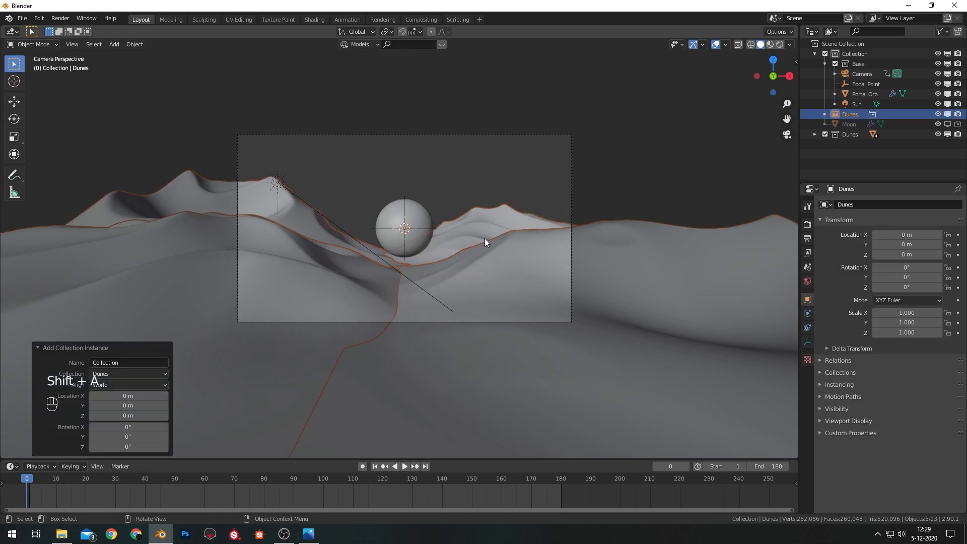
- Move the Dunes instance in top view to about -19.5 m on X and 23.3 m on Y
key("KP_7")
scroll(491, 234, "up", 4)
scroll(455, 201, "down", 3)
scroll(443, 267, "up", 2)
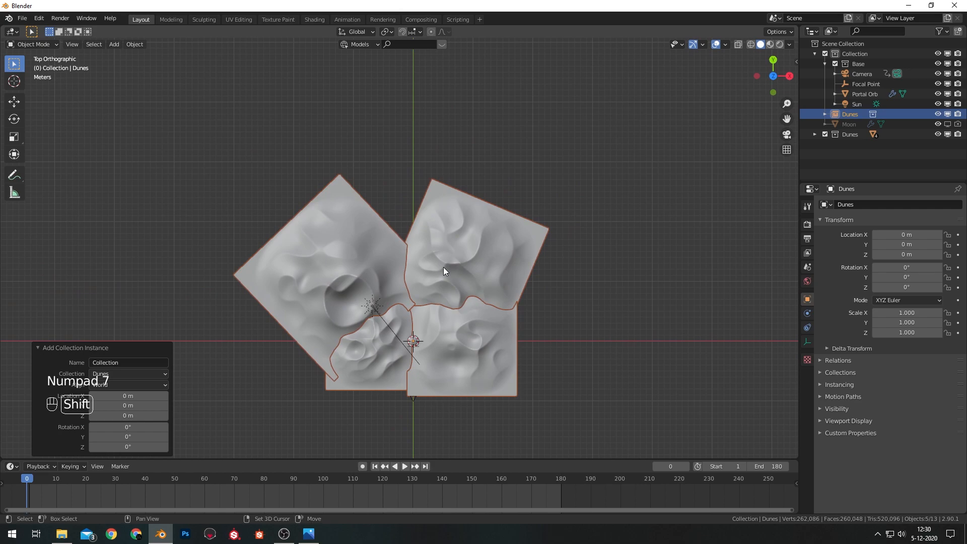
key("g")
key("y")
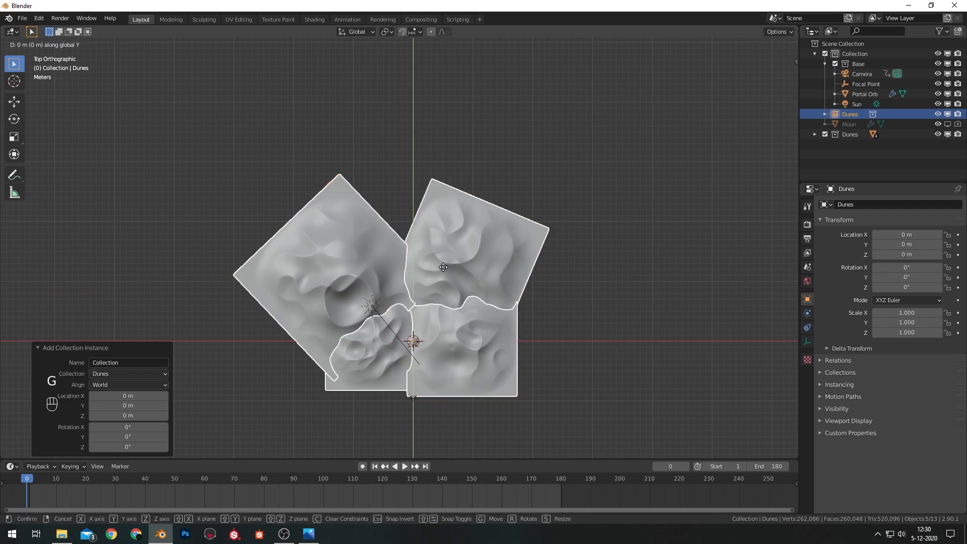
left_click(430, 127)
key("g")
left_click(313, 126)
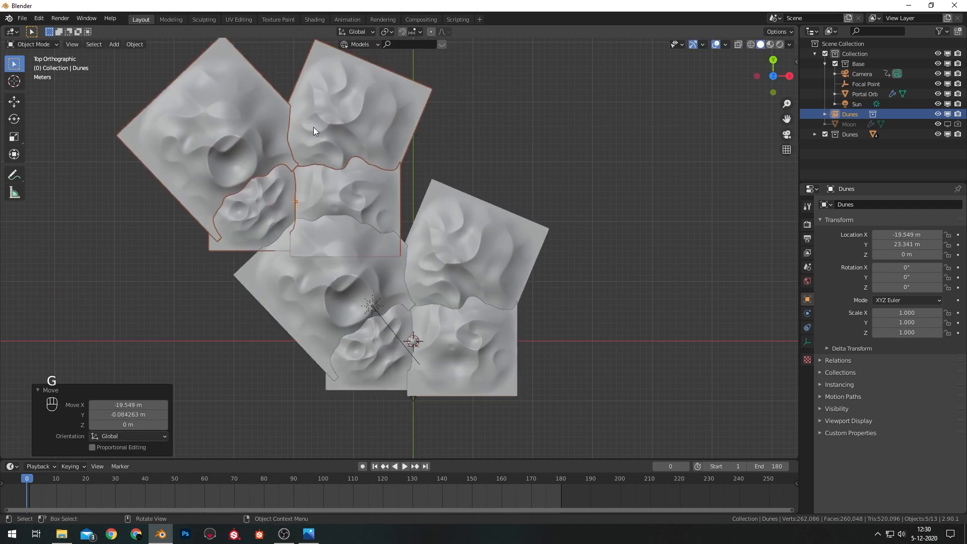
- Rotate the Dunes instance 58° about Z and move it about 16.3 m along X and 4.6 m along Y
key("r")
left_click(410, 406)
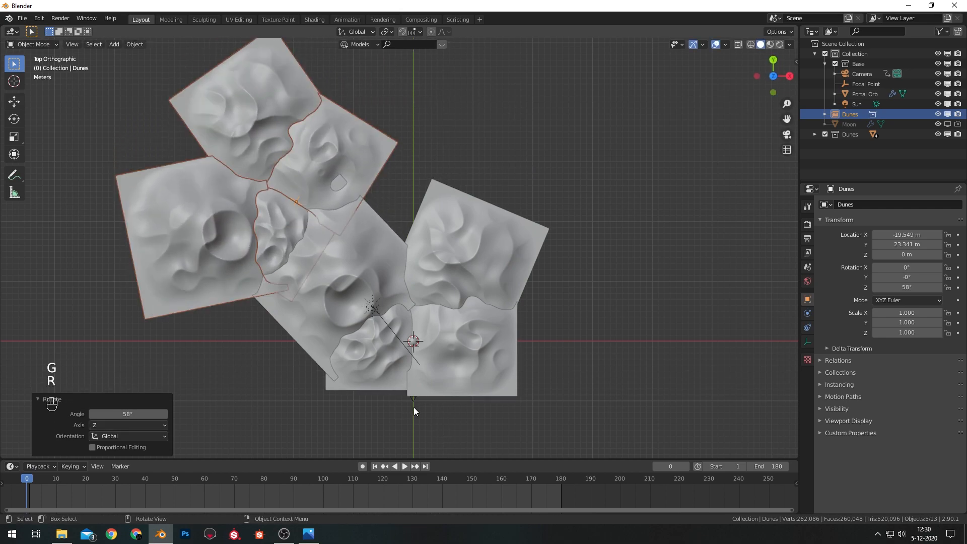
key("g")
left_click(522, 380)
- Tilt the Dunes instance about 5.45° in the camera view and move it about 3.5 m along X and 2.5 m up
key("KP_0")
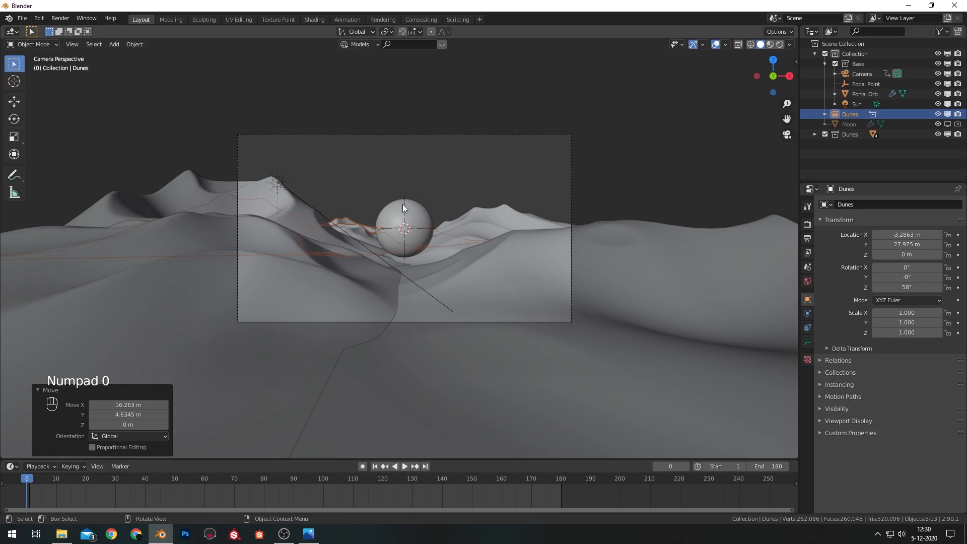
key("r")
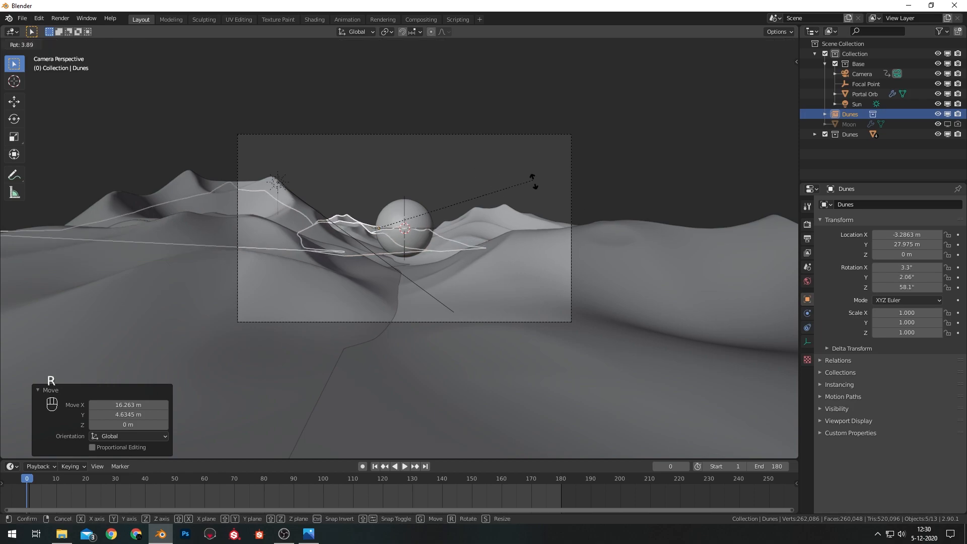
left_click(515, 194)
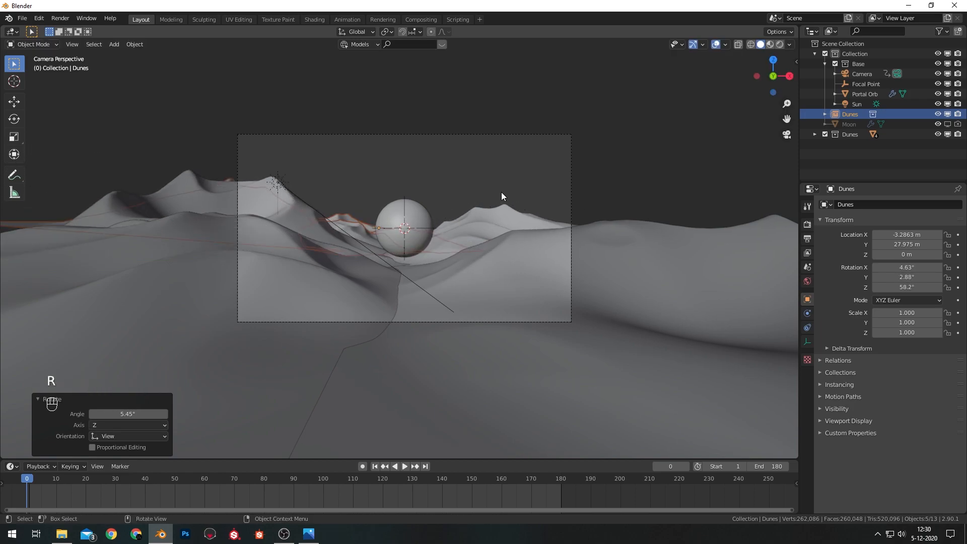
key("g")
left_click(431, 184)
- Trackball-rotate the Dunes instance about 10.9° and 5.73°, and move it about -1.23 m along X and 0.13 m up
key("g")
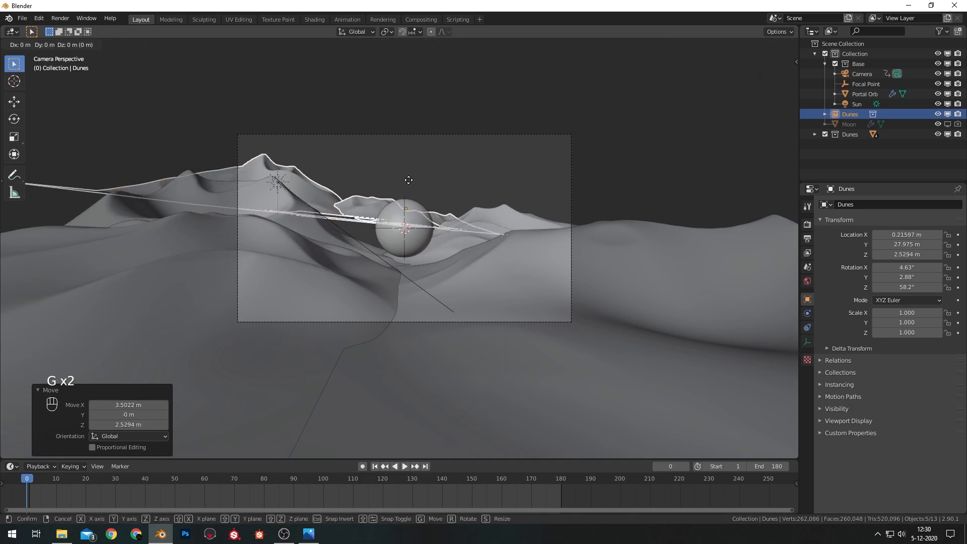
key("r")
left_click(508, 269)
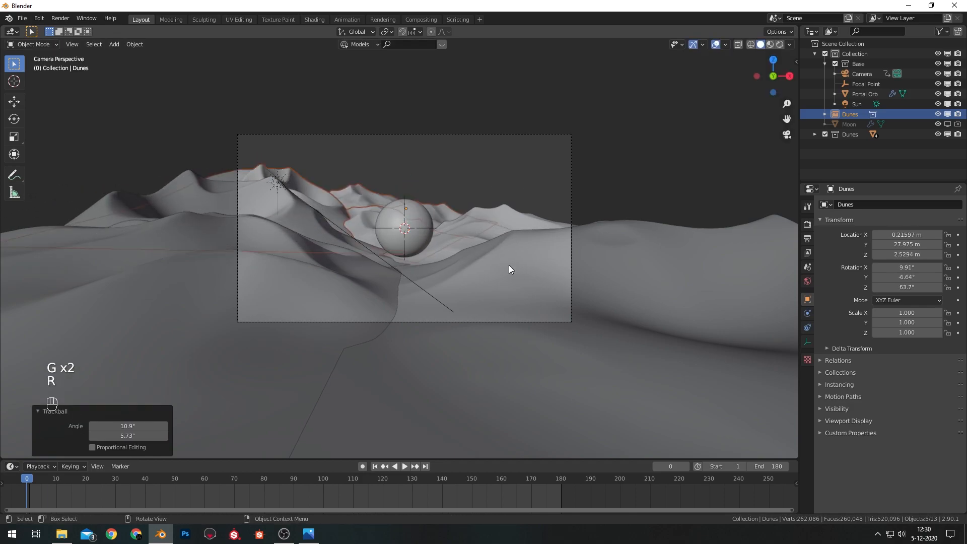
key("g")
left_click(426, 168)
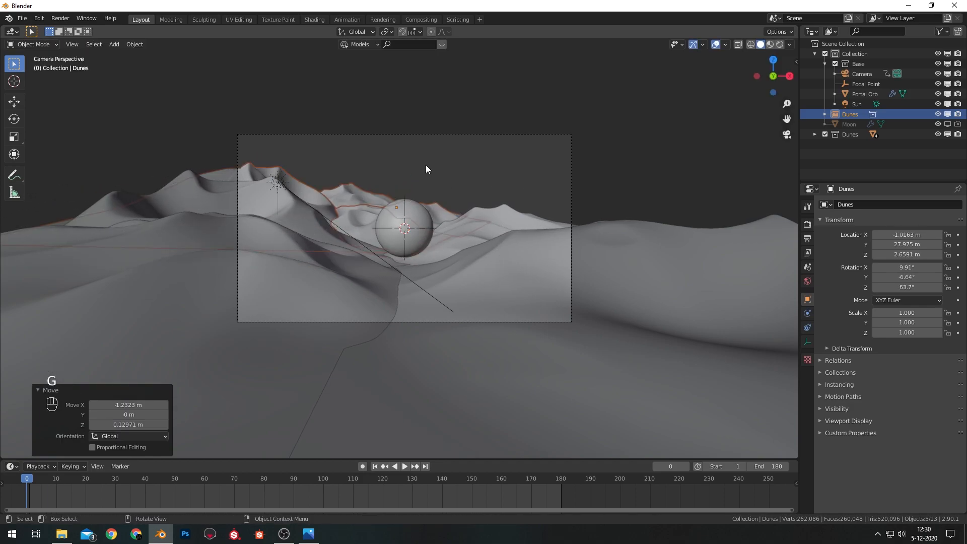
- Deselect the Dunes instance and switch the viewport shading to Rendered
left_click(467, 180)
key("z")
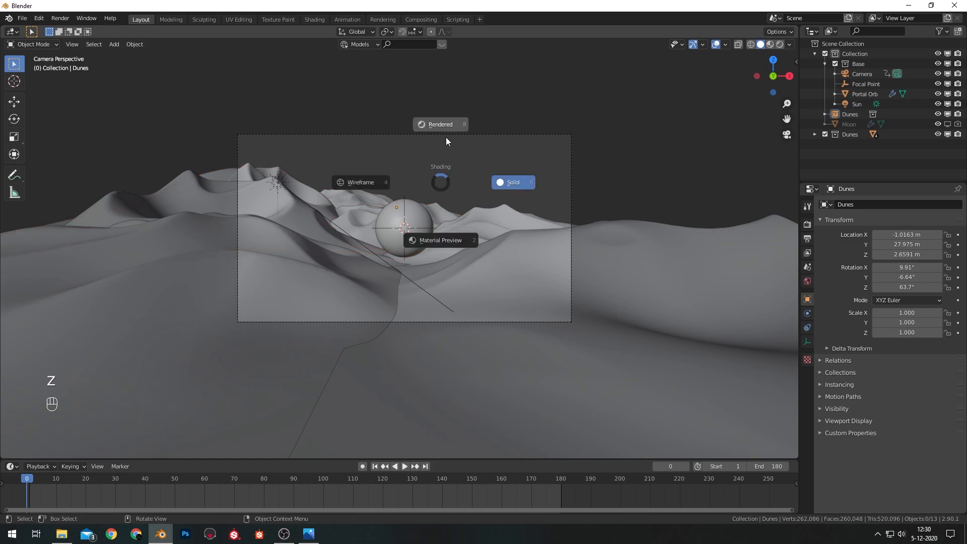
left_click(445, 139)
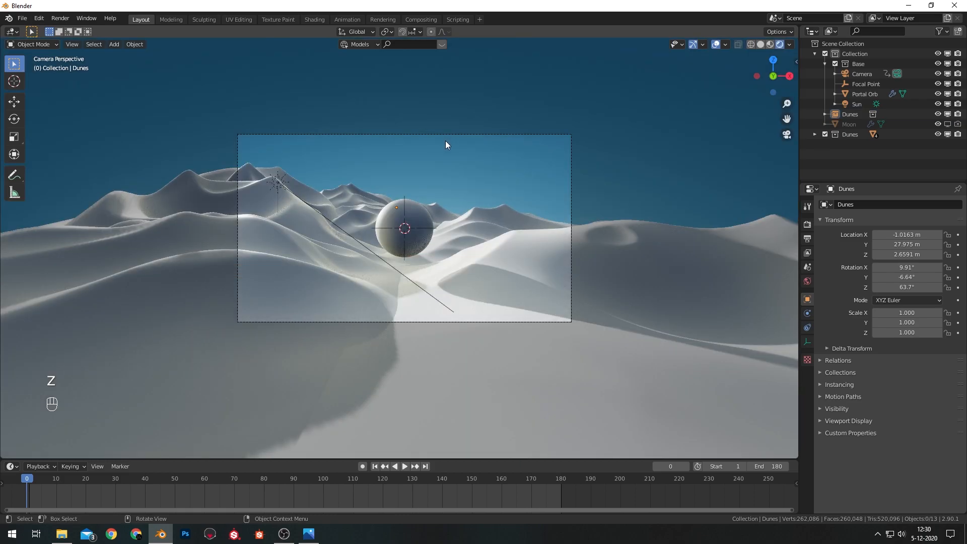
- Duplicate the Dunes instance in top view and place the copy about 26.1 m along X and 5.8 m along Y
key("KP_7")
left_click(396, 136)
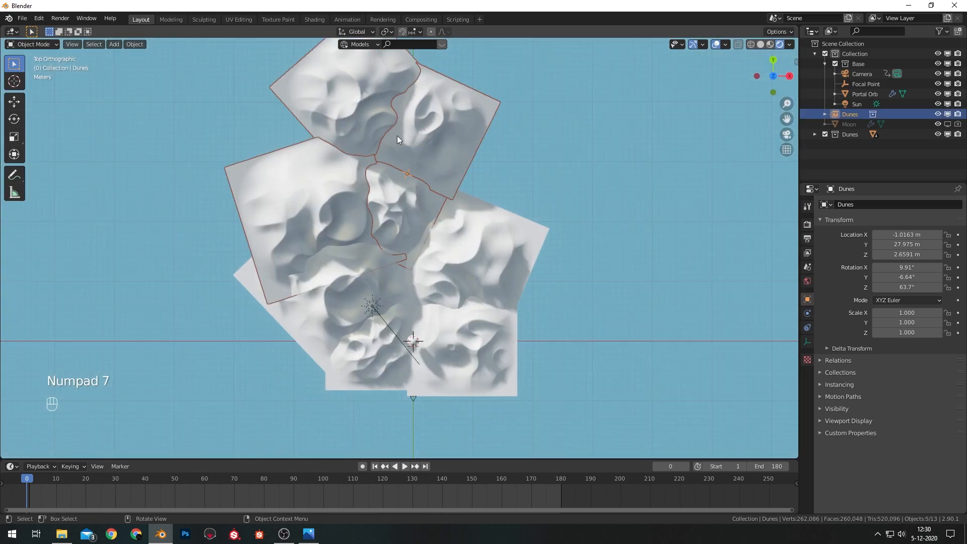
scroll(400, 137, "down", 3)
middle_click_drag(456, 143, 448, 204, "shift")
key("shift+d")
left_click(502, 240)
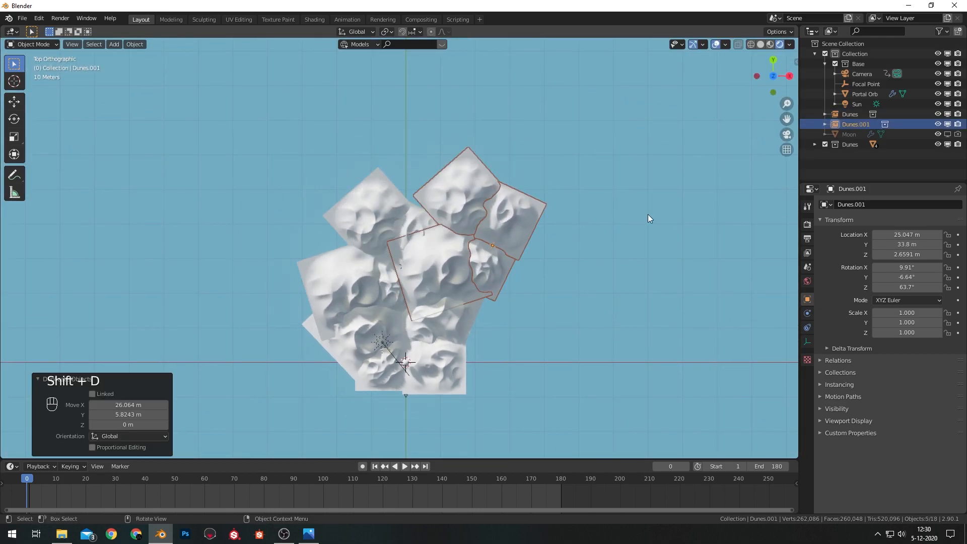
- Rotate the Dunes copy about 134° in top view and about 11.4° in front view
key("r")
left_click(386, 410)
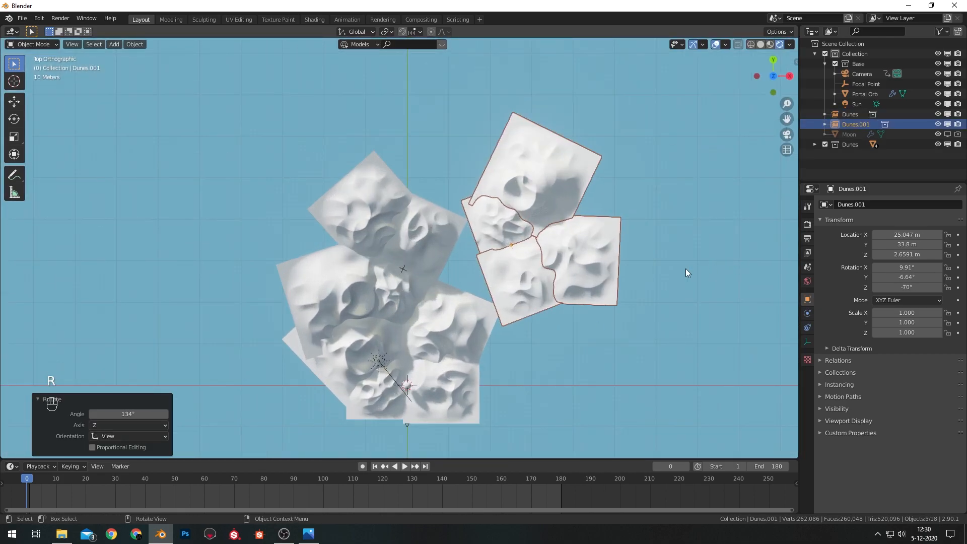
key("KP_1")
key("r")
left_click(727, 222)
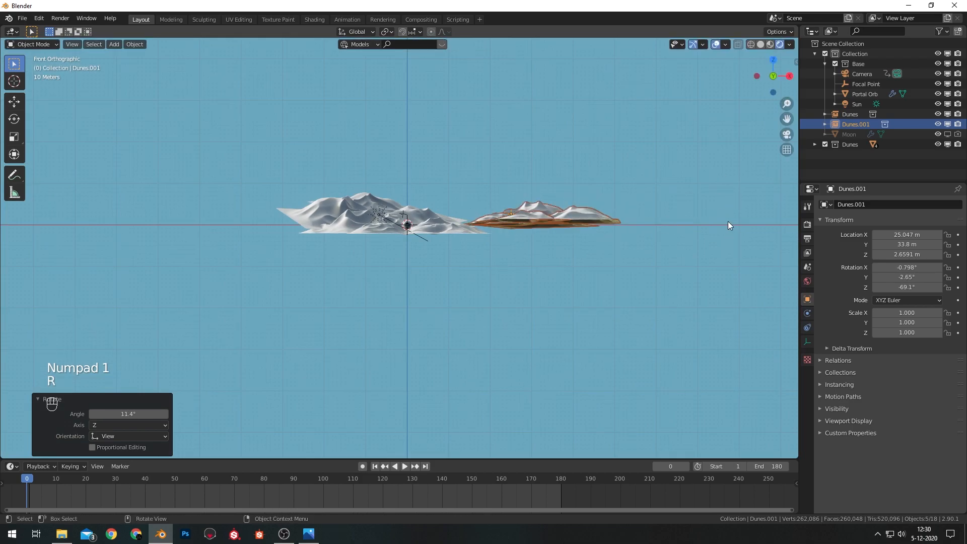
- Move the Dunes copy about -14.71 m along X in camera view and rotate it about 7.01° around X
key("KP_0")
key("g")
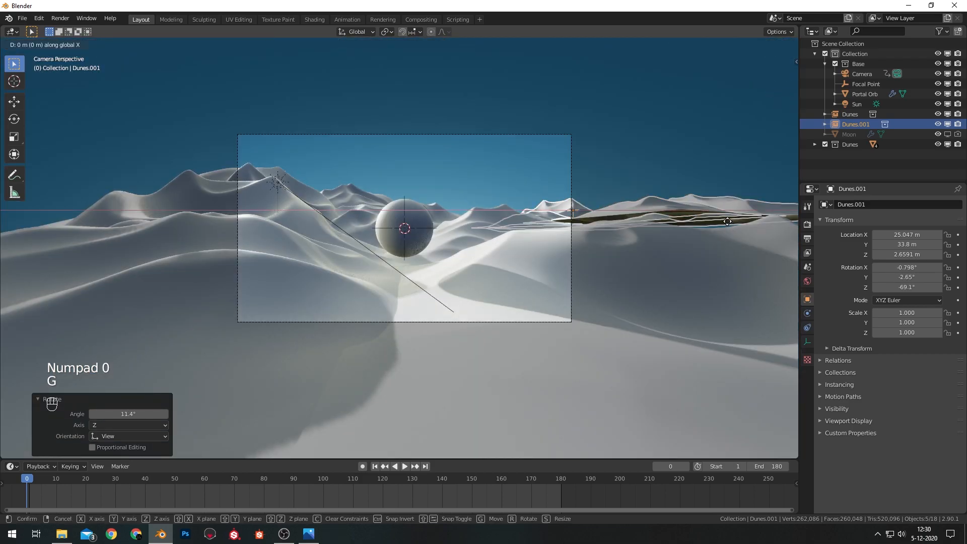
left_click(612, 194)
key("r")
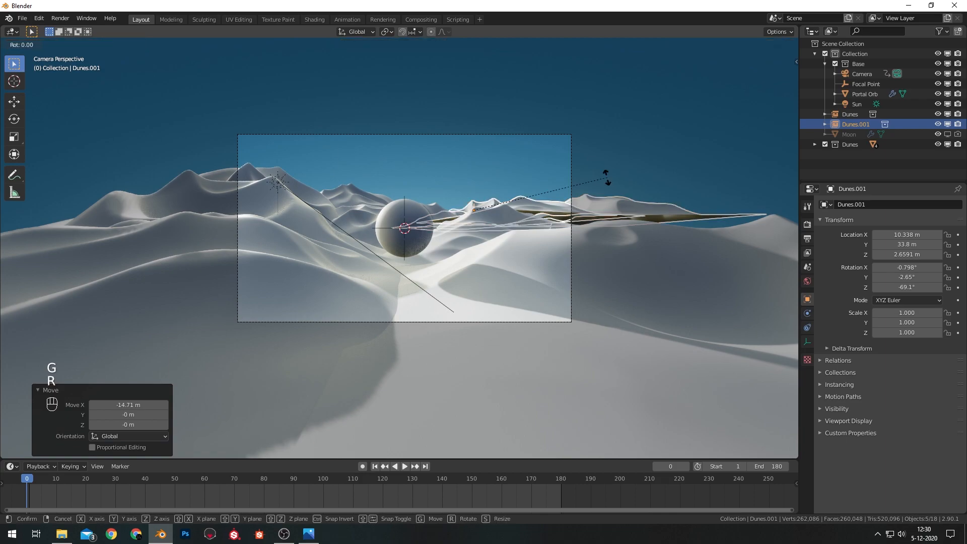
key("x")
left_click(611, 200)
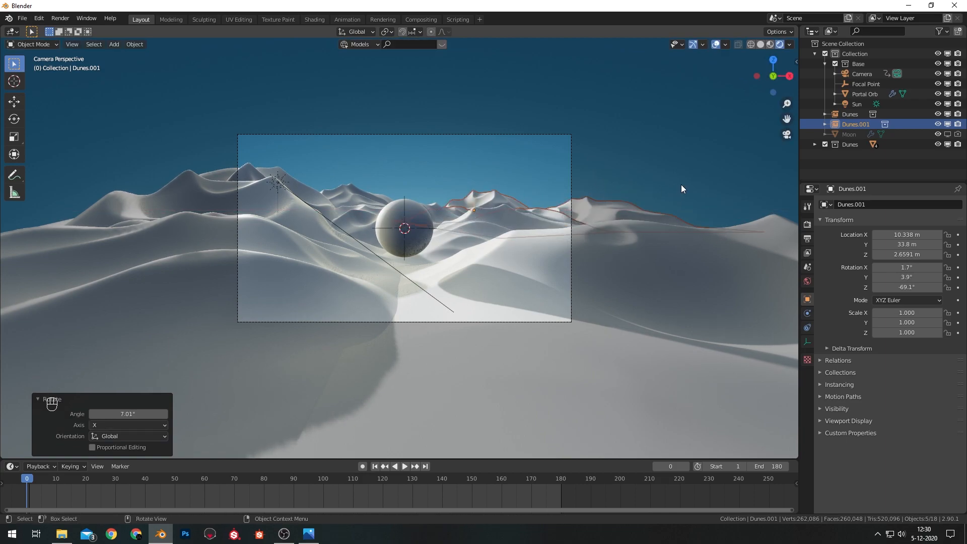
- Flatten the Dunes copy by scaling it to about 0.697 along Z, and deselect it in camera view
key("s")
key("z")
left_click(635, 205)
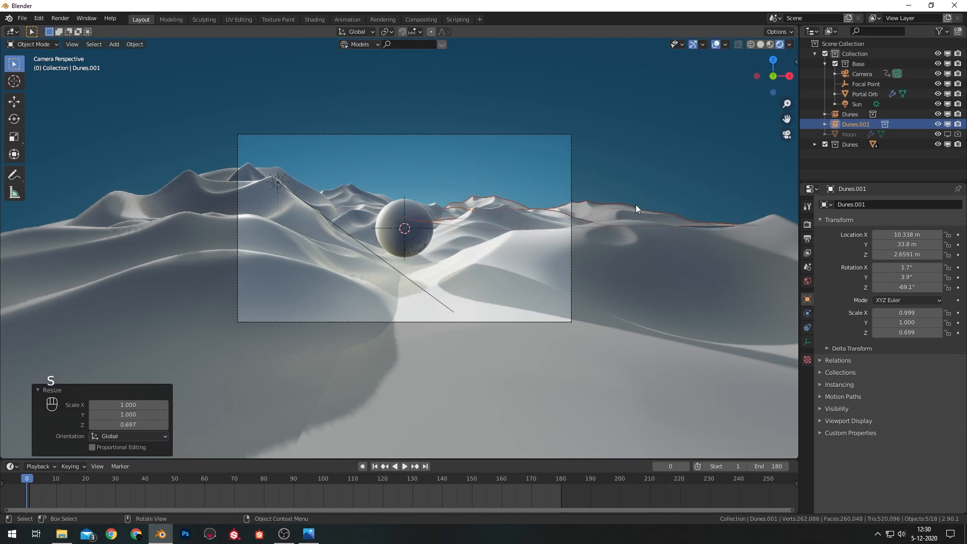
key("KP_0")
key("KP_0")
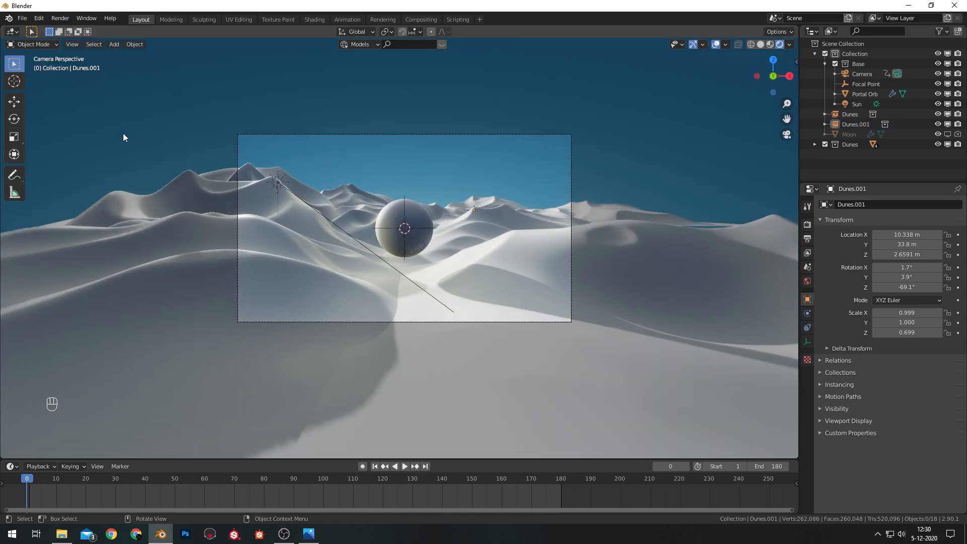
- Look up "blender" in the add-on preferences to check the BlenderKit add-on, and close the preferences
left_click(39, 18)
left_click(66, 163)
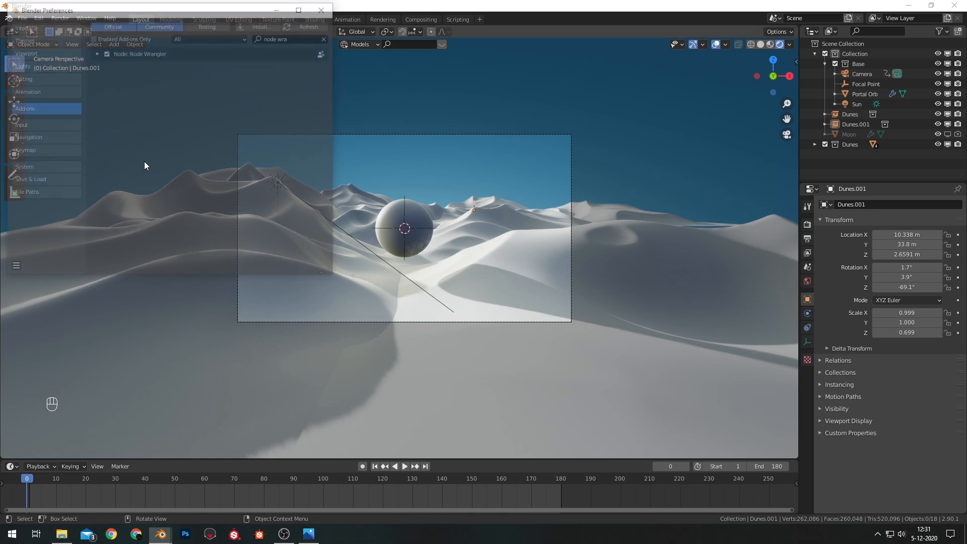
left_click(327, 37)
type("blender")
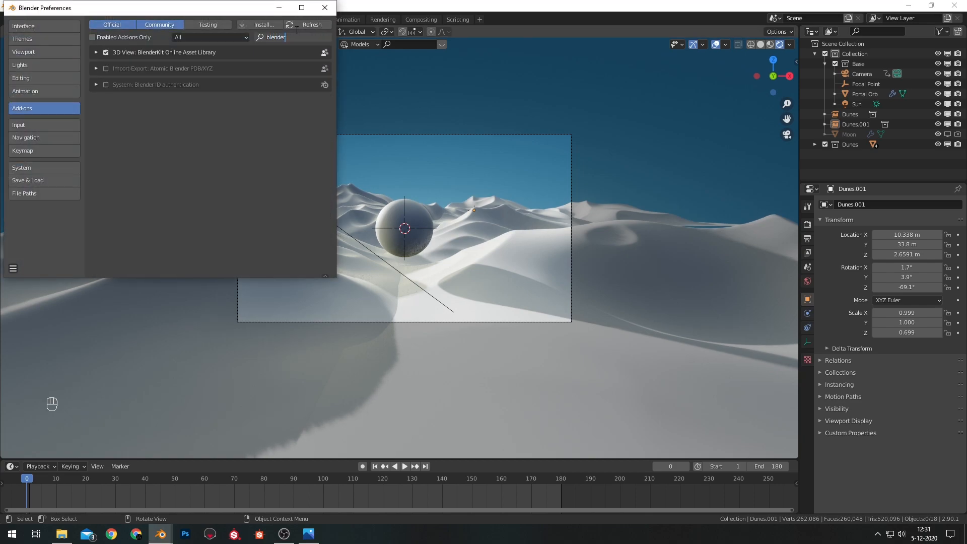
left_click(325, 7)
- Search BlenderKit materials for "dune" and apply the pale sand material to the dune at the lower left of the camera view
left_click(360, 44)
left_click(356, 67)
left_click(410, 45)
type("d")
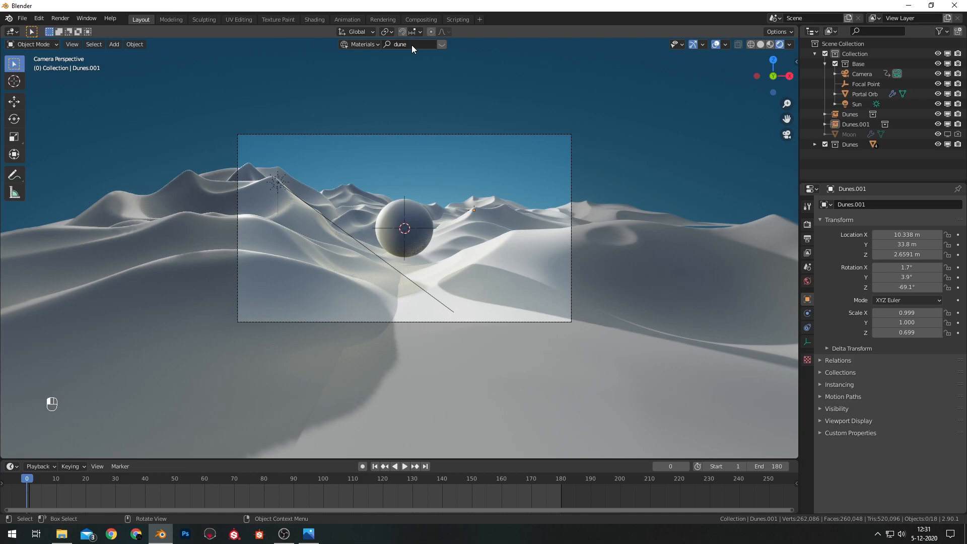
type("une")
key("Return")
left_click_drag(103, 106, 322, 308)
left_click_drag(280, 267, 279, 268)
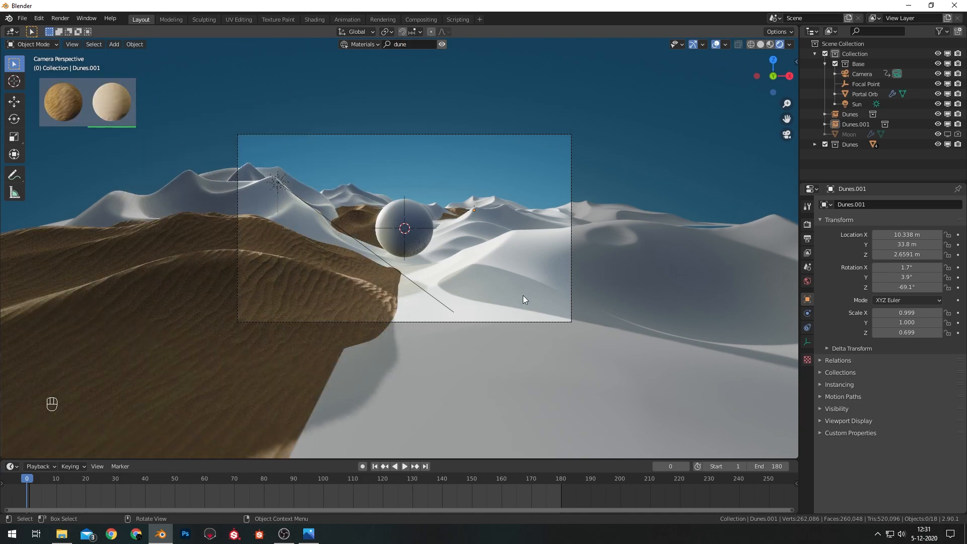
- Hide the asset bar and assign the existing sand material to the large foreground dune right of the orb
left_click(522, 296)
left_click(442, 44)
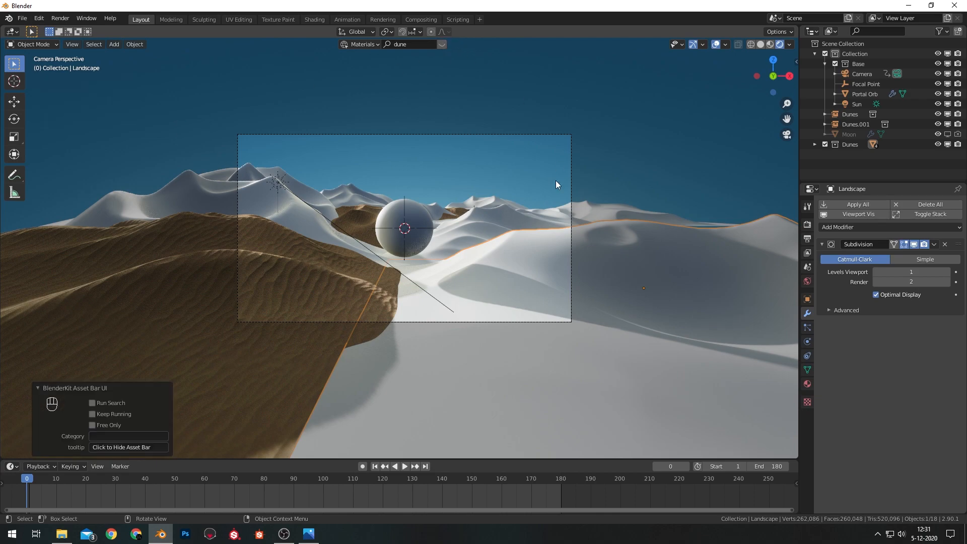
left_click(807, 383)
left_click(824, 248)
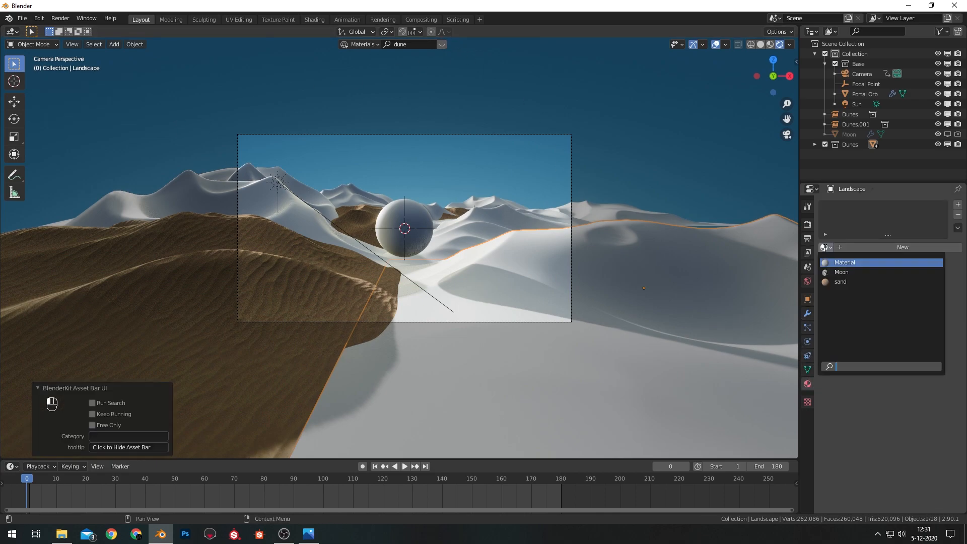
left_click(856, 285)
- Assign the sand material to the two remaining white landscapes, behind the orb on the left and right
left_click(313, 225)
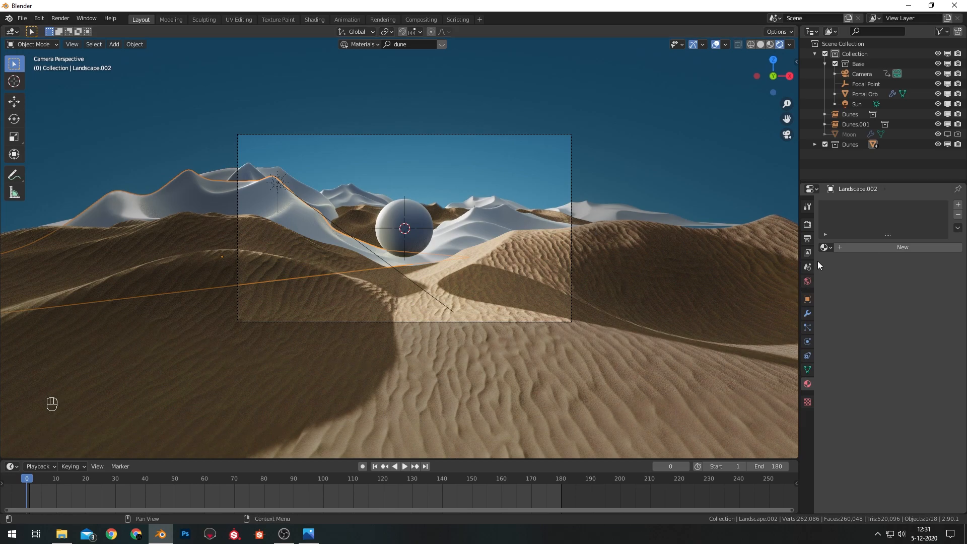
left_click(824, 248)
left_click(757, 222)
left_click(824, 247)
left_click(839, 282)
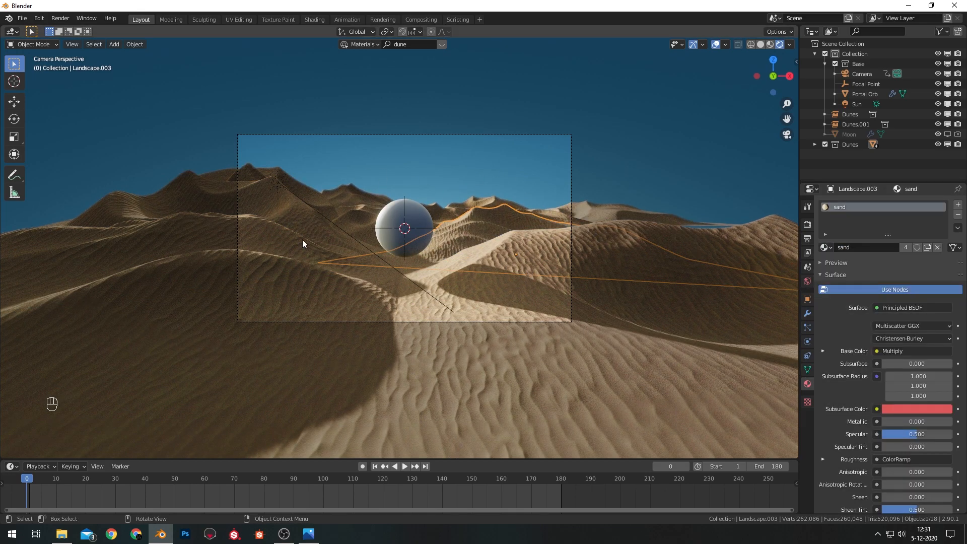
- Select the left foreground dune and show its object material nodes in the Shading workspace
left_click(258, 266)
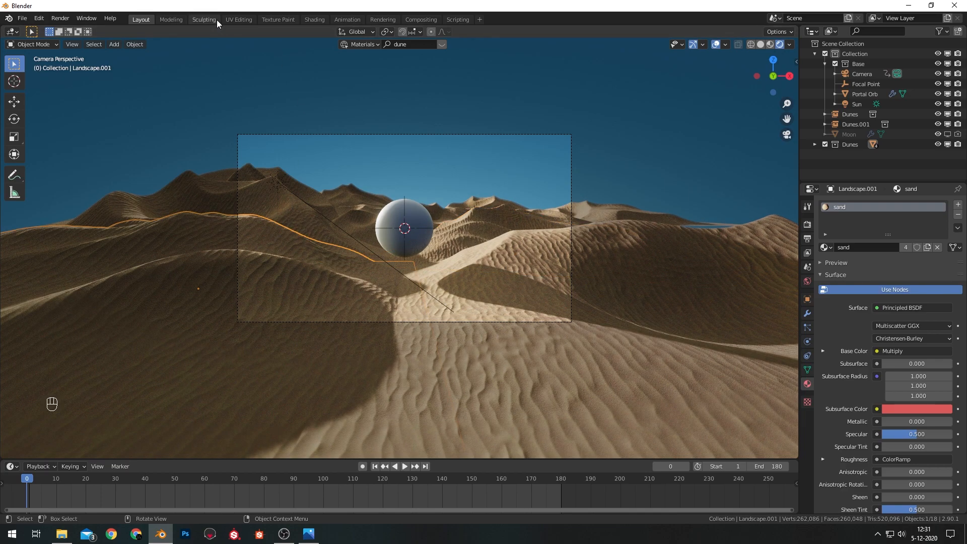
left_click(314, 19)
scroll(437, 438, "down", 4)
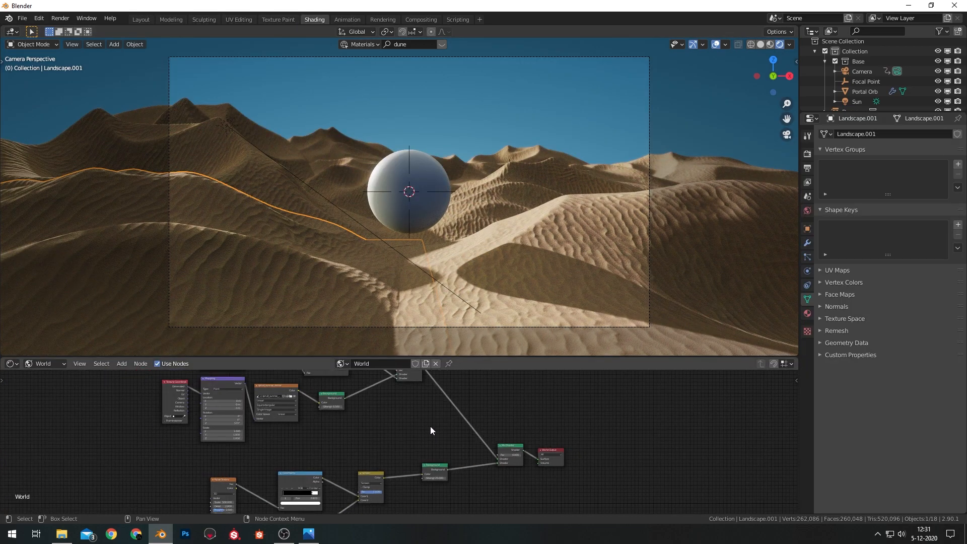
left_click(64, 365)
left_click(47, 373)
- Link the skin-toned ColorRamp's Color output to the Subsurface Color input of the Principled BSDF in the sand material
middle_click_drag(418, 409, 278, 356)
scroll(371, 397, "up", 1)
scroll(348, 401, "up", 12)
middle_click_drag(320, 412, 308, 499)
middle_click_drag(322, 449, 361, 458)
scroll(375, 438, "up", 1)
middle_click_drag(224, 418, 240, 428)
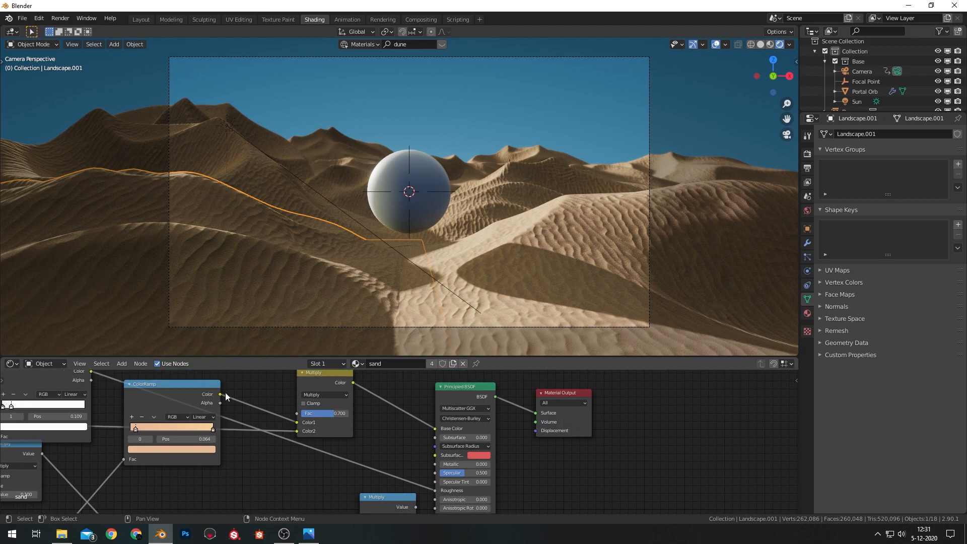
left_click_drag(219, 394, 435, 457)
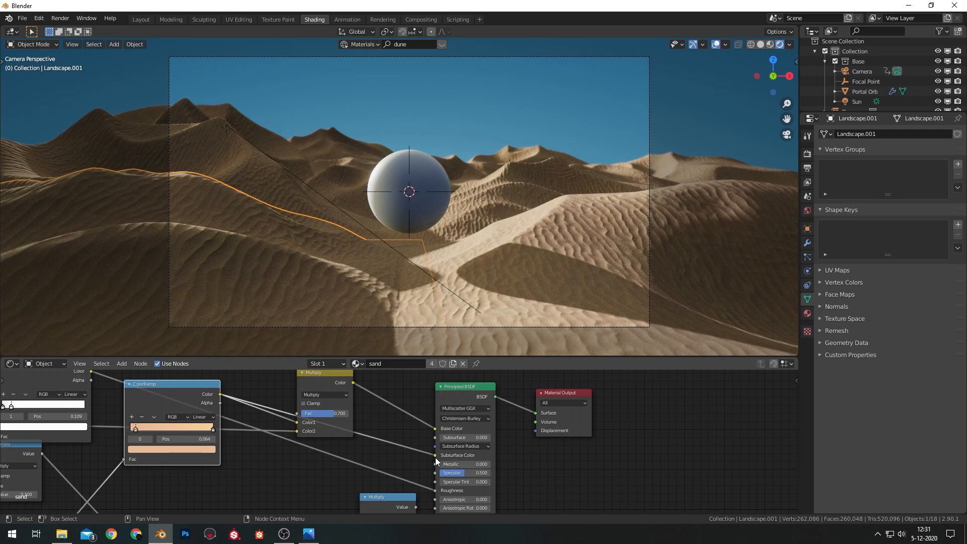
- Try a Subsurface value of 0.5 on the sand's Principled BSDF, and reduce it to 0.2
left_click(470, 438)
type(".5")
key("Return")
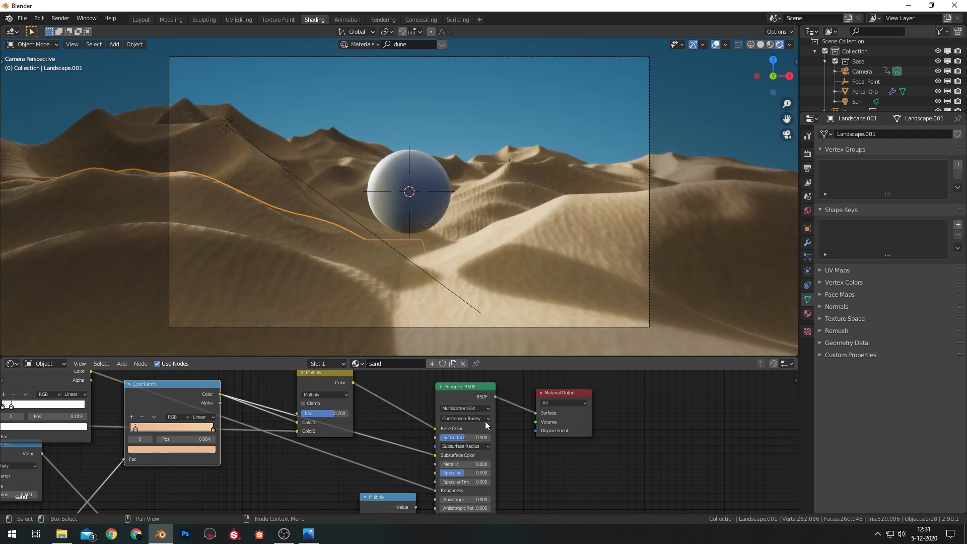
type(".2")
key("Return")
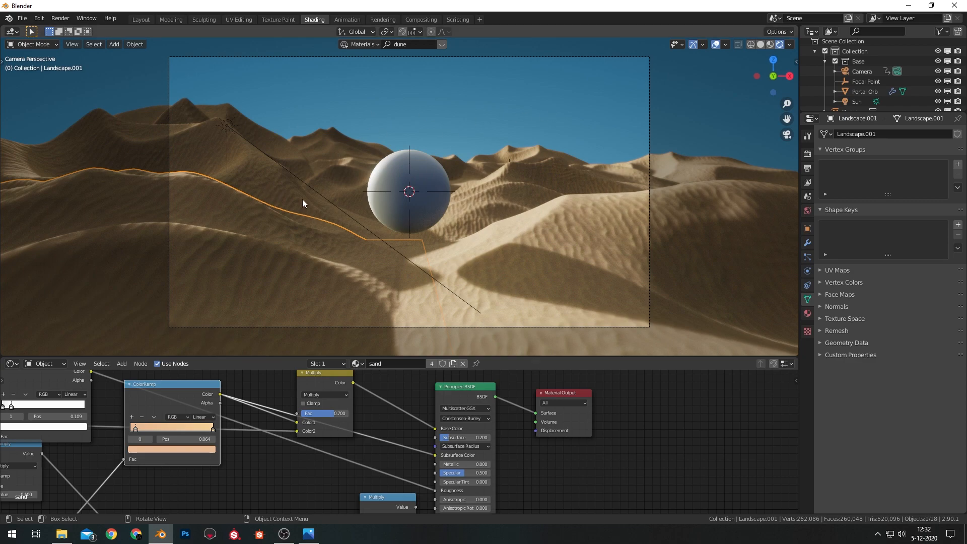
- Add a cube at the portal orb and scale it up about 28 times so it encloses the scene
key("alt+a")
key("shift+a")
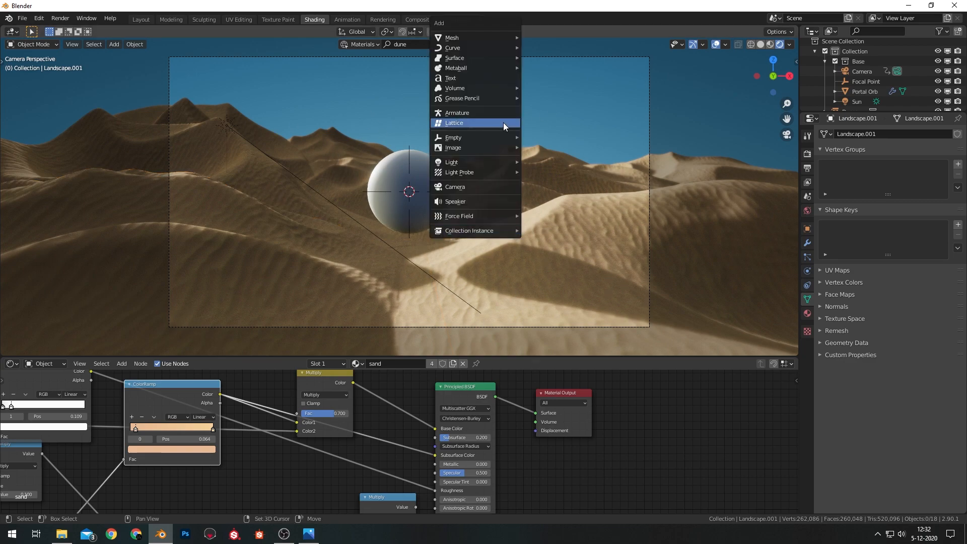
mouse_move(478, 35)
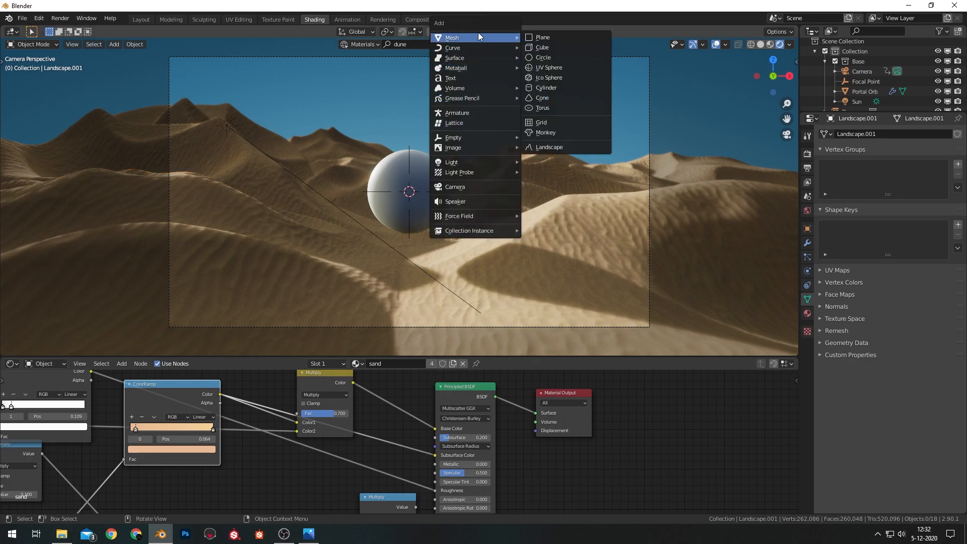
left_click(539, 44)
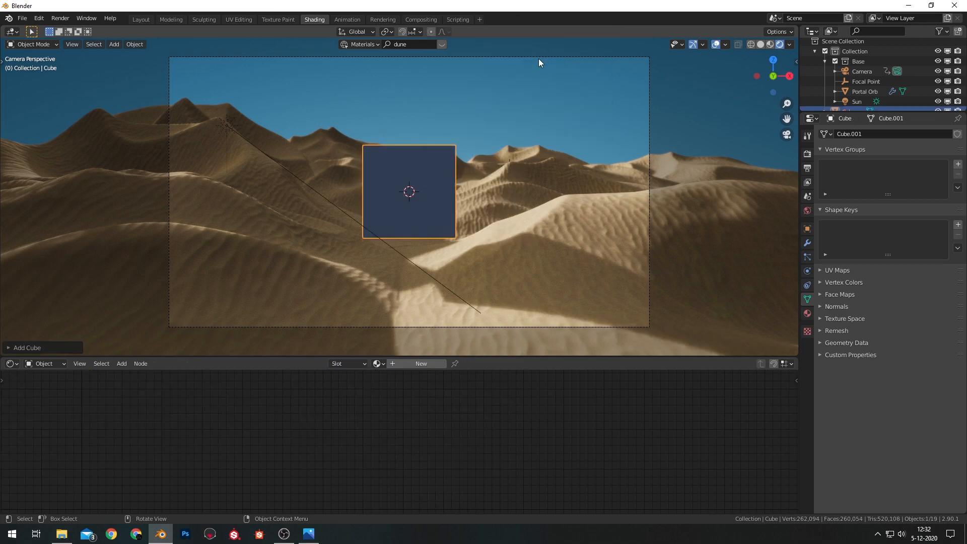
scroll(869, 102, "down", 2)
scroll(838, 95, "up", 3)
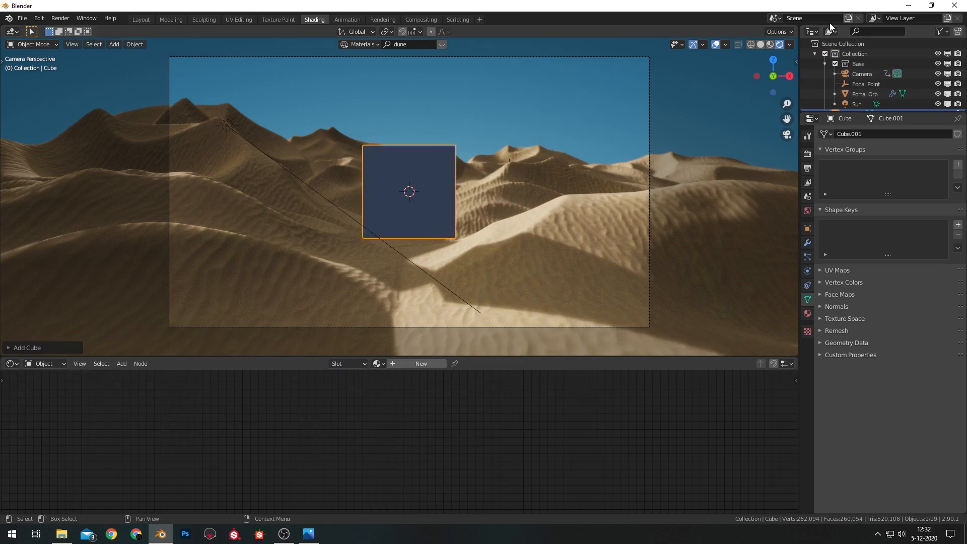
scroll(811, 54, "down", 1)
scroll(455, 151, "down", 1)
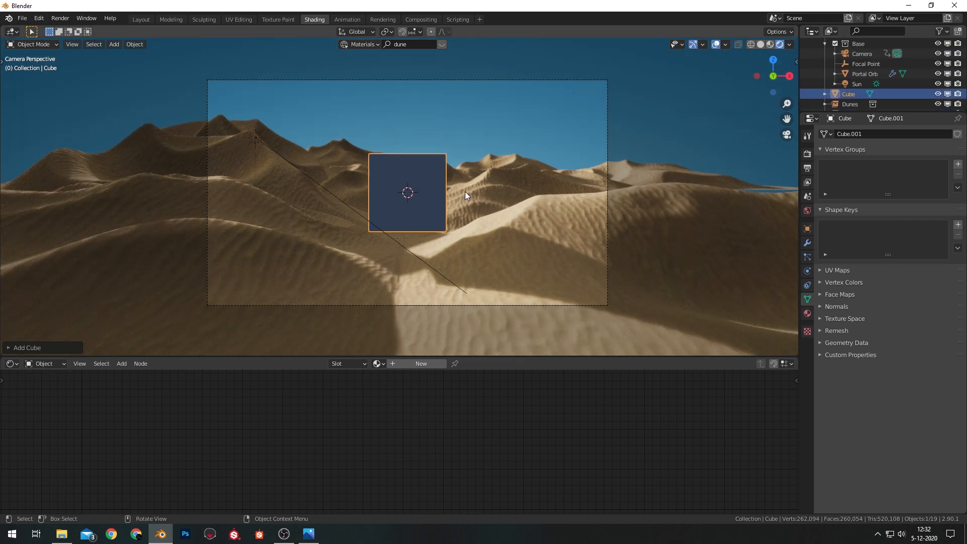
key("s")
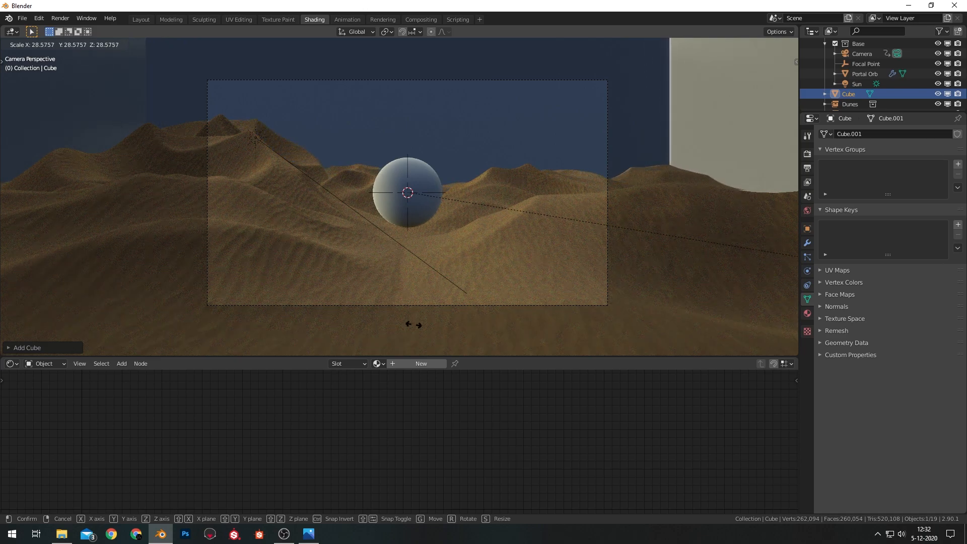
left_click(377, 335)
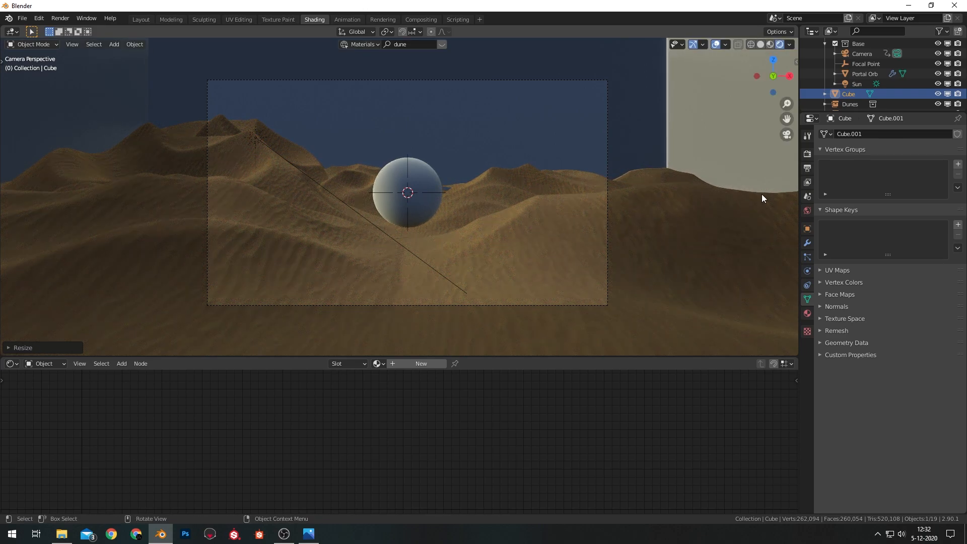
- Create a new material on the cube and name it Volume
left_click(807, 313)
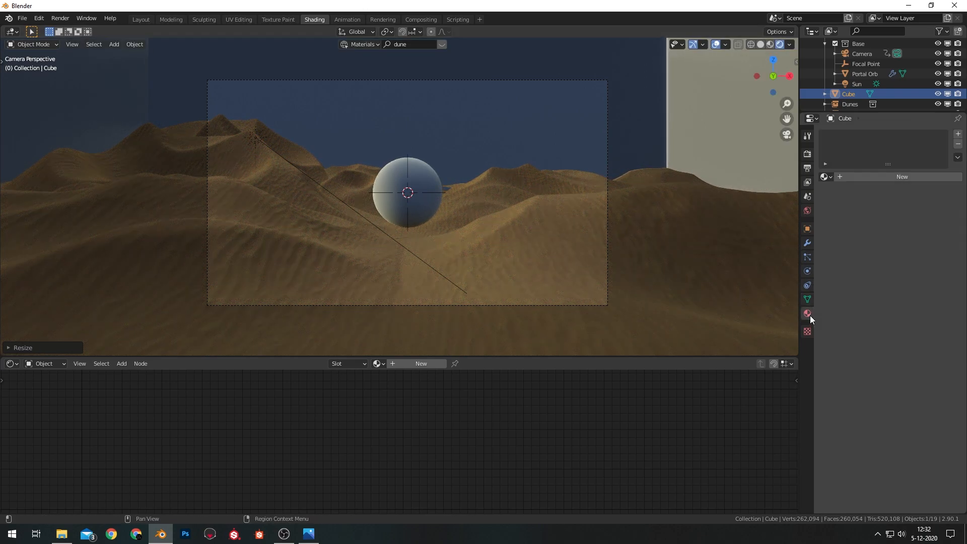
left_click(861, 172)
type("Vol")
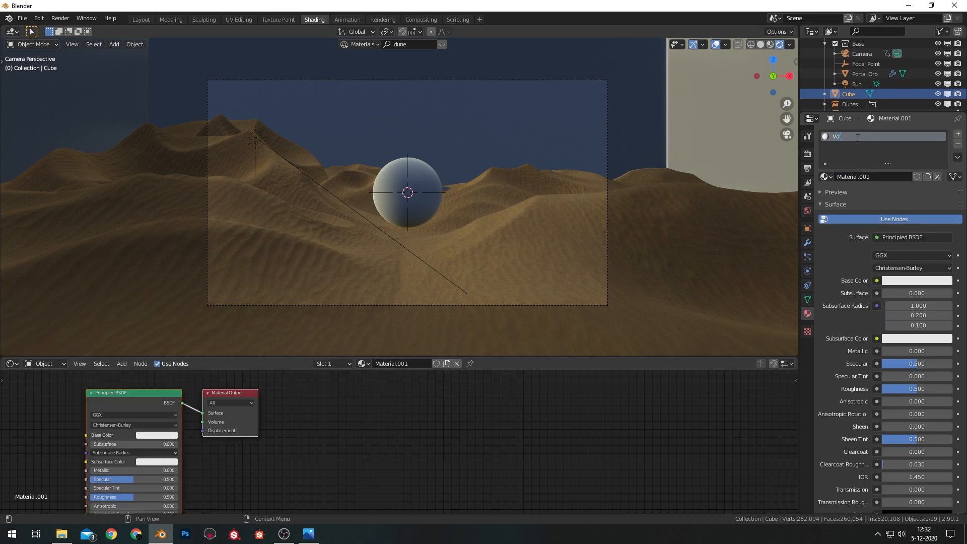
type("ume")
key("Return")
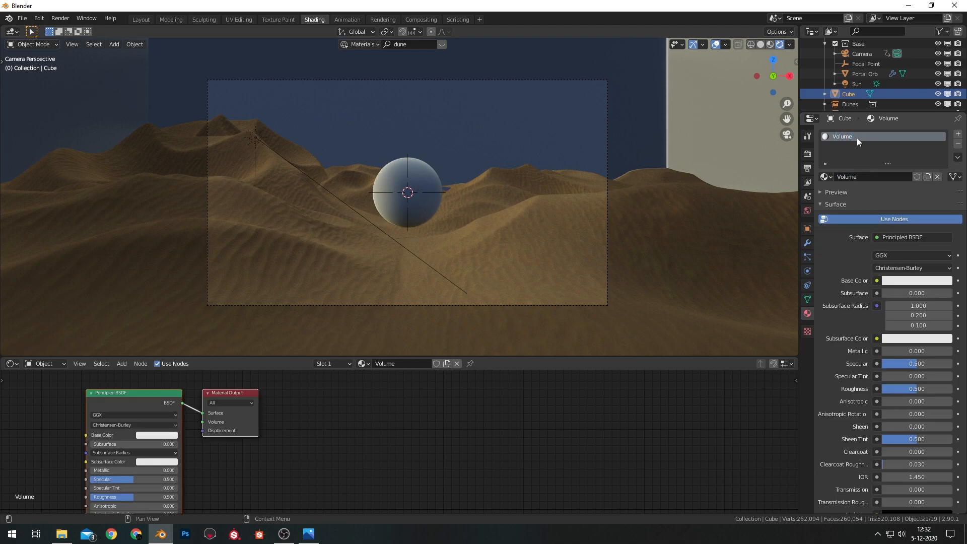
- Remove the Volume material's surface shader and set its volume shader to Principled Volume
left_click(884, 238)
left_click(898, 260)
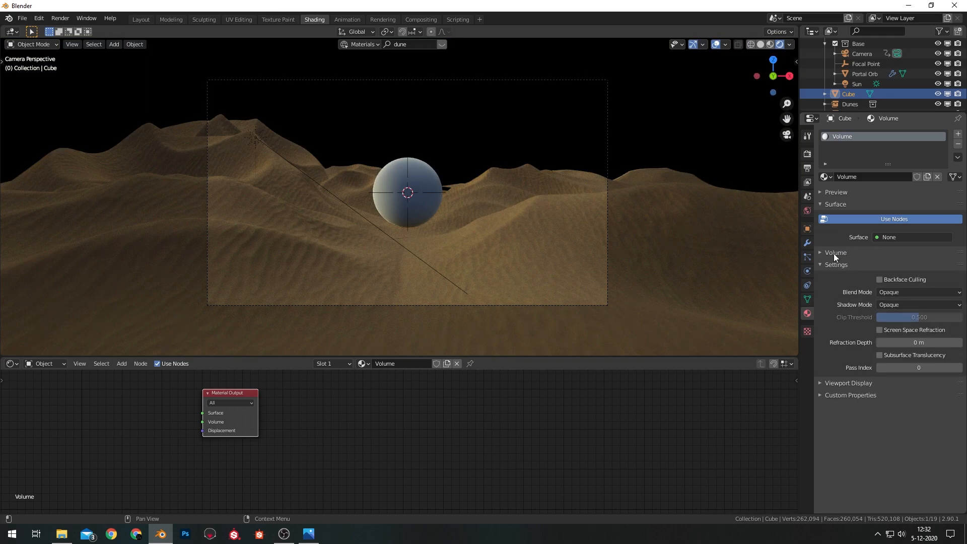
left_click(895, 271)
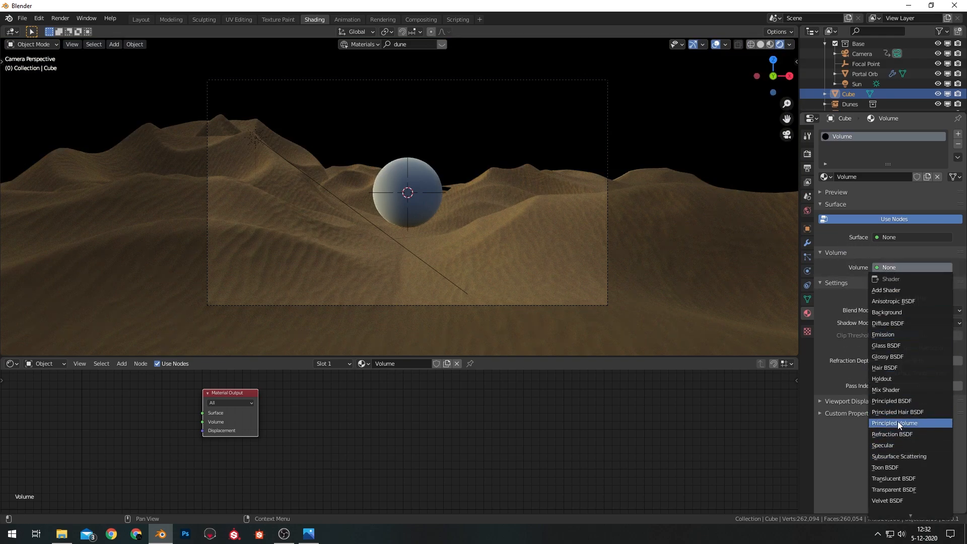
left_click(902, 426)
- Set the Principled Volume's colour to full white and its Density to 0.005
middle_click_drag(370, 425, 651, 375, "shift")
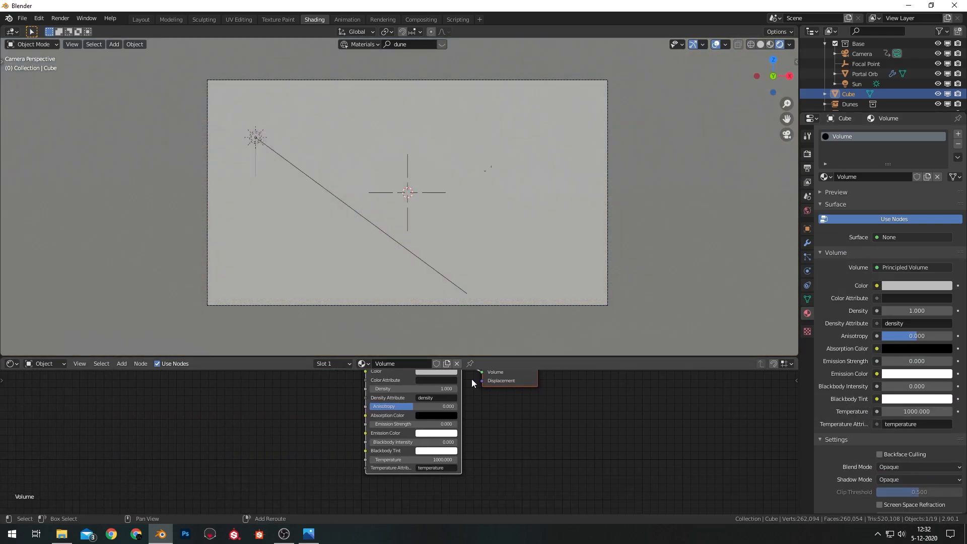
middle_click_drag(477, 385, 514, 454, "shift")
left_click(485, 440)
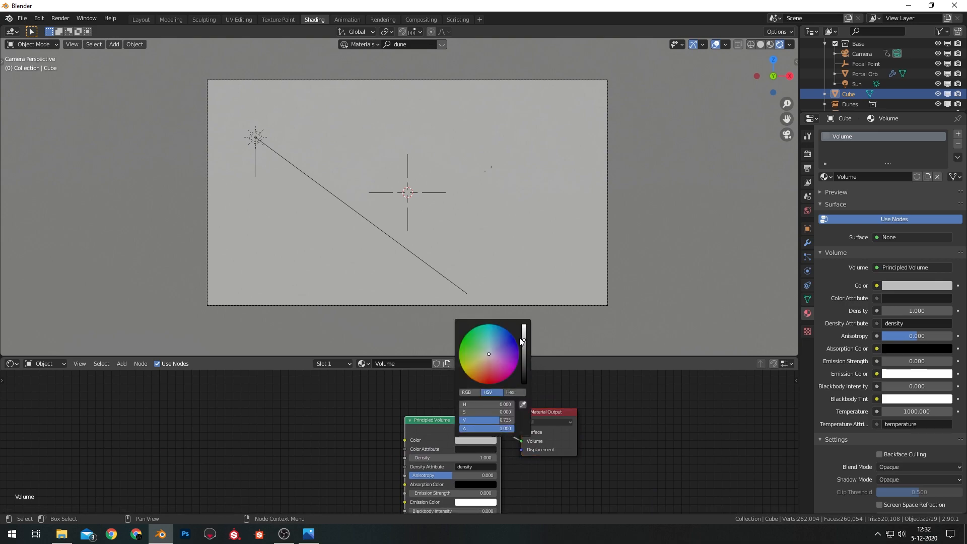
left_click_drag(524, 340, 524, 322)
middle_click_drag(557, 474, 562, 434)
left_click(457, 419)
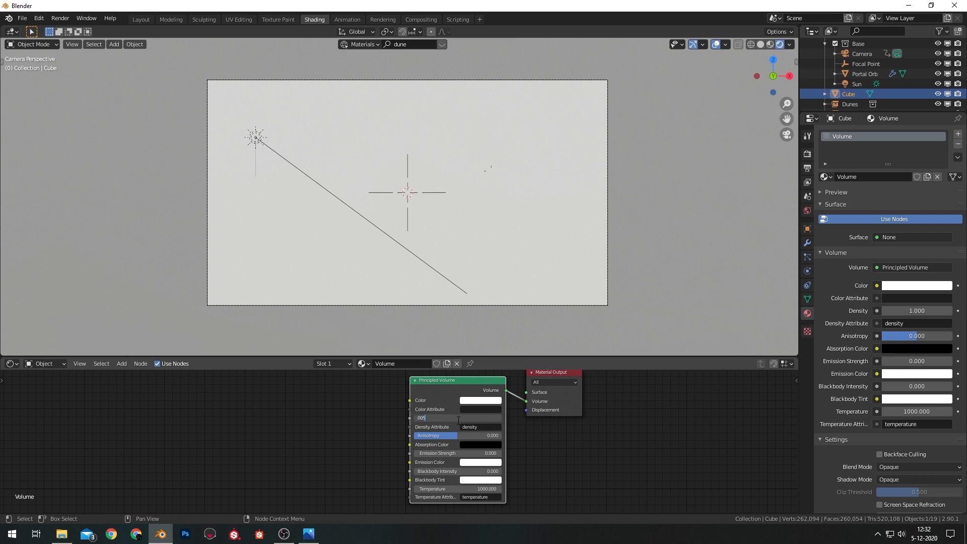
key("Return")
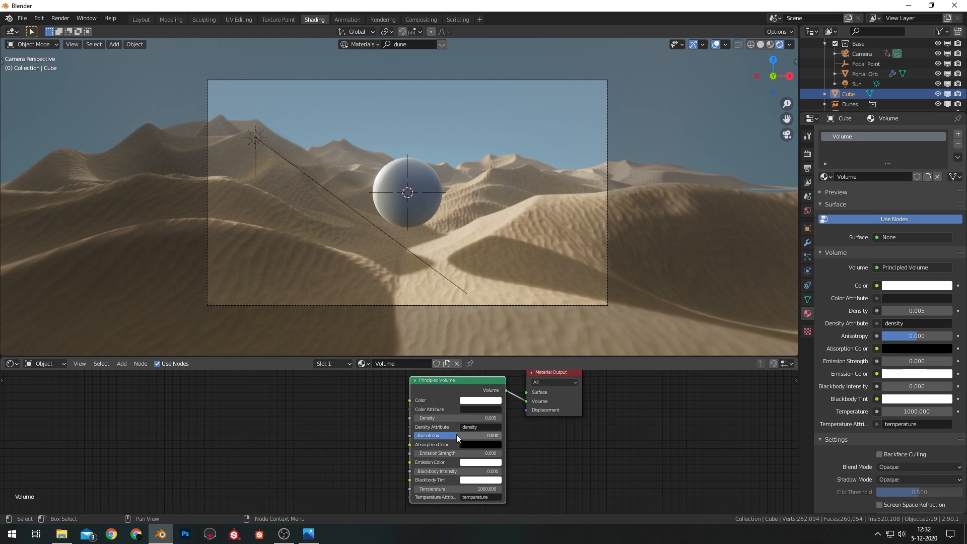
- Try an Anisotropy of 0.7 on the Principled Volume, and raise it to 0.95
left_click_drag(455, 437, 489, 436)
left_click(489, 436)
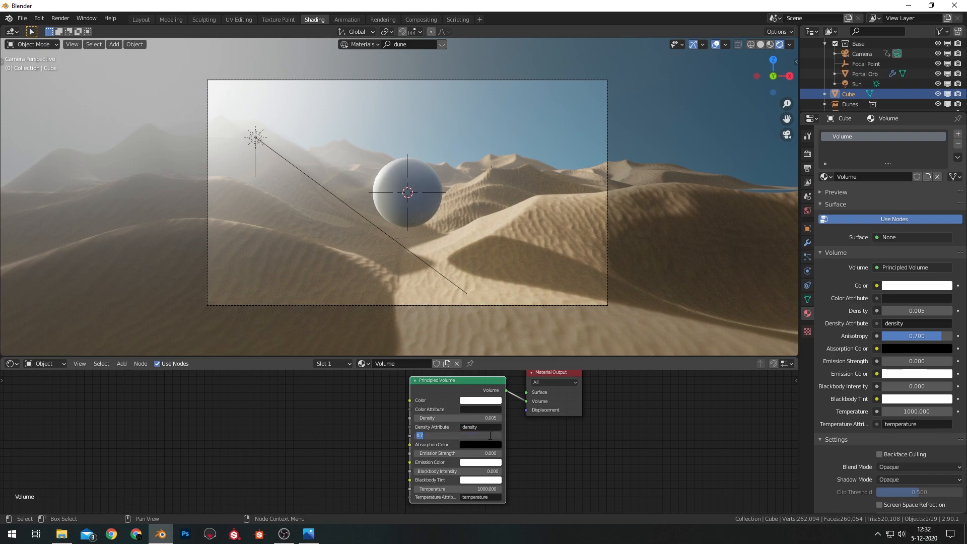
type("0.95")
key("Return")
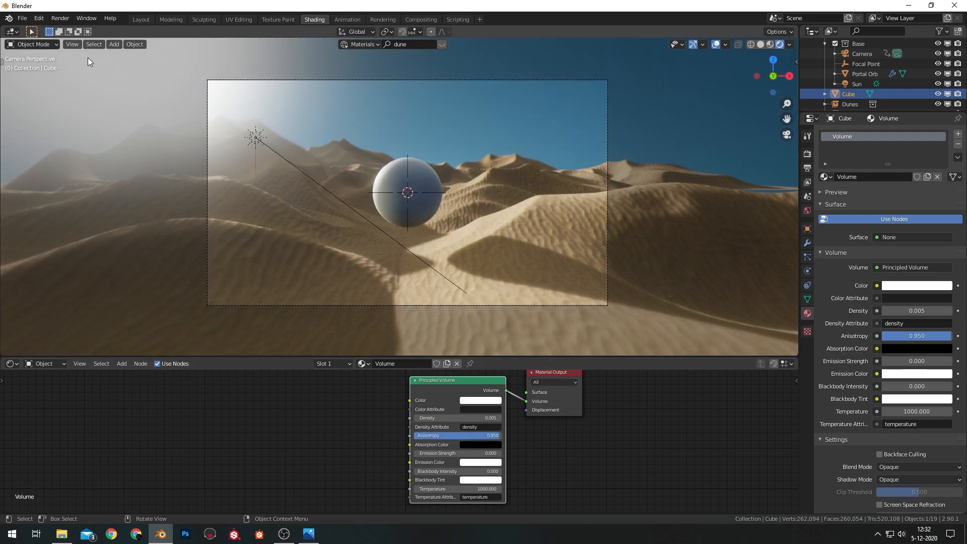
- Rotate the sun light around the global Z axis so its glow moves further into the camera frame
left_click(256, 137)
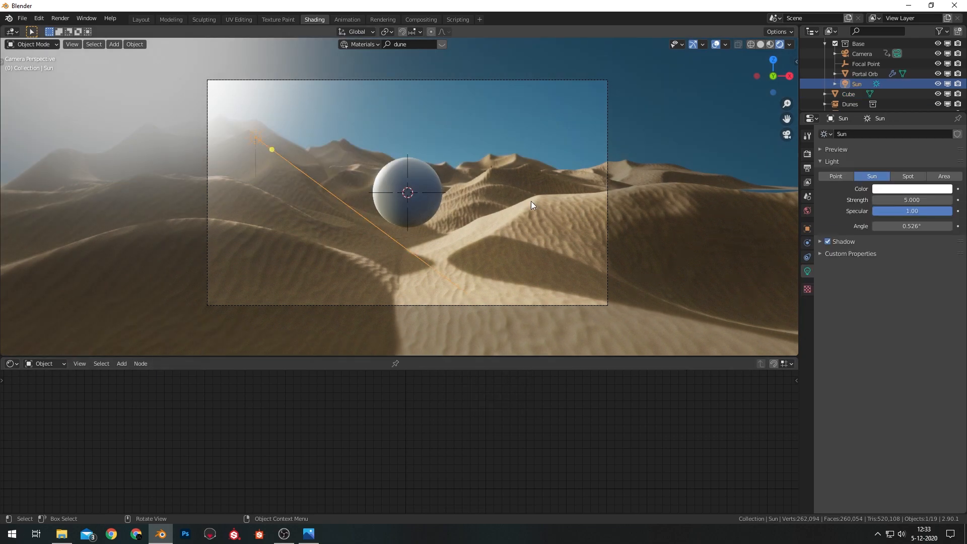
key("r")
key("z")
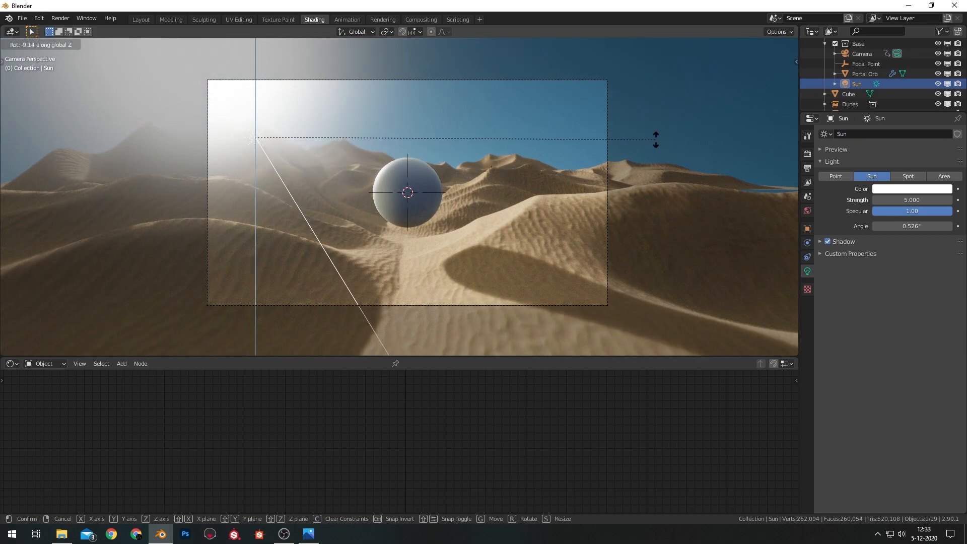
left_click(683, 138)
- Lower the Density of the atmosphere cube's Principled Volume to 0.001
left_click(231, 155)
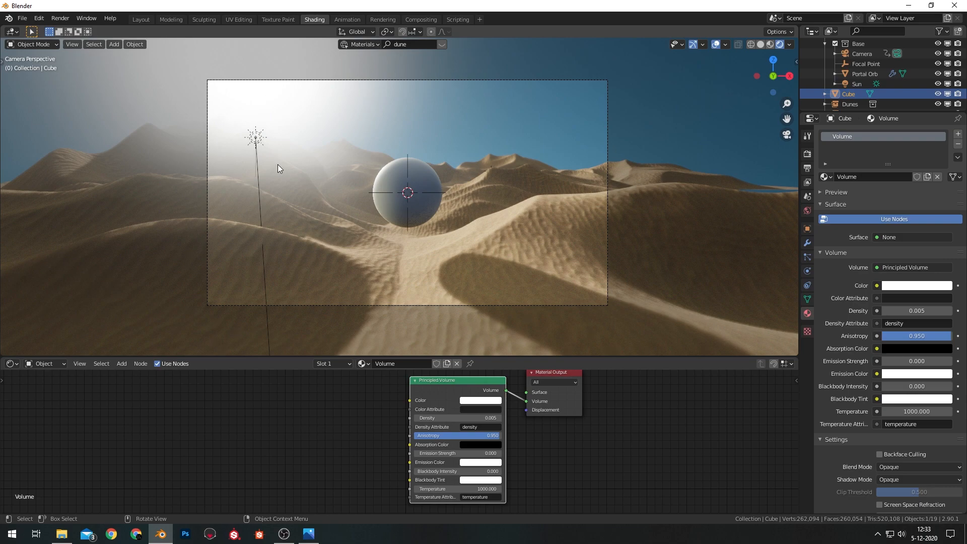
left_click(482, 419)
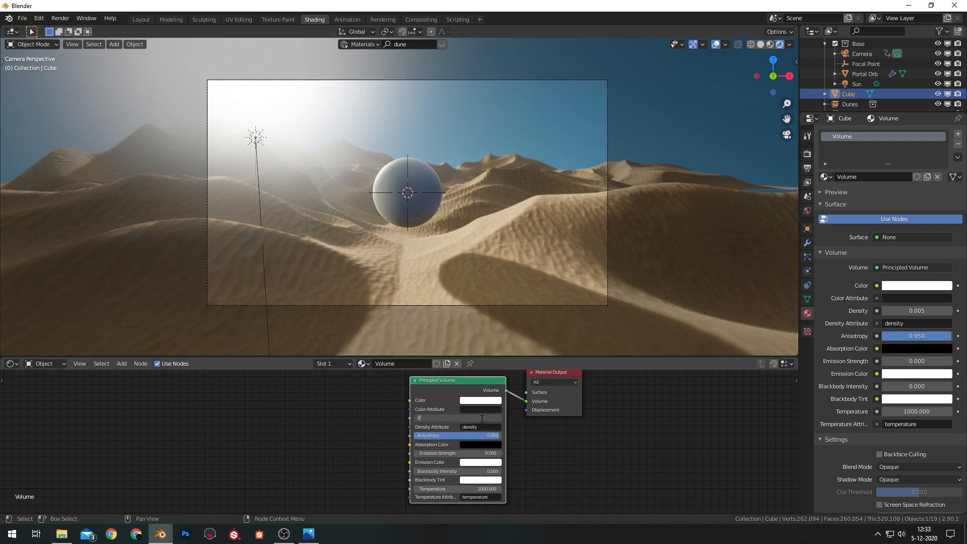
type(".001")
key("Return")
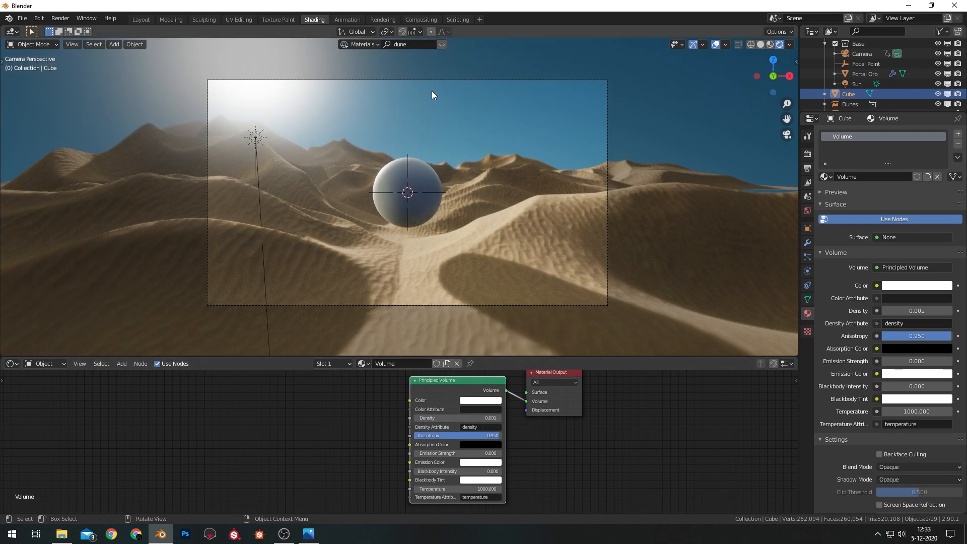
- Disable the portal orb in viewports and renders, and render a test image of the dunes
scroll(432, 95, "up", 2)
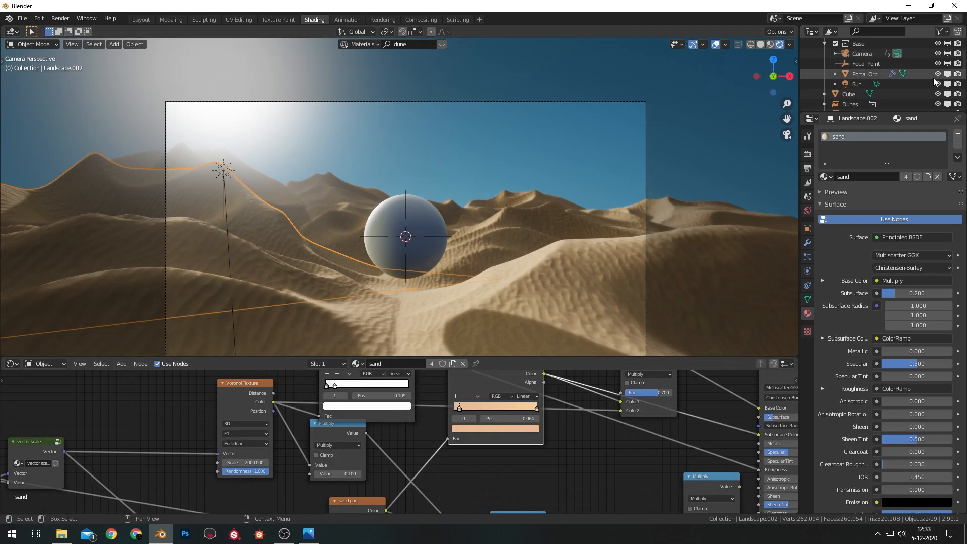
left_click(947, 74)
left_click(957, 74)
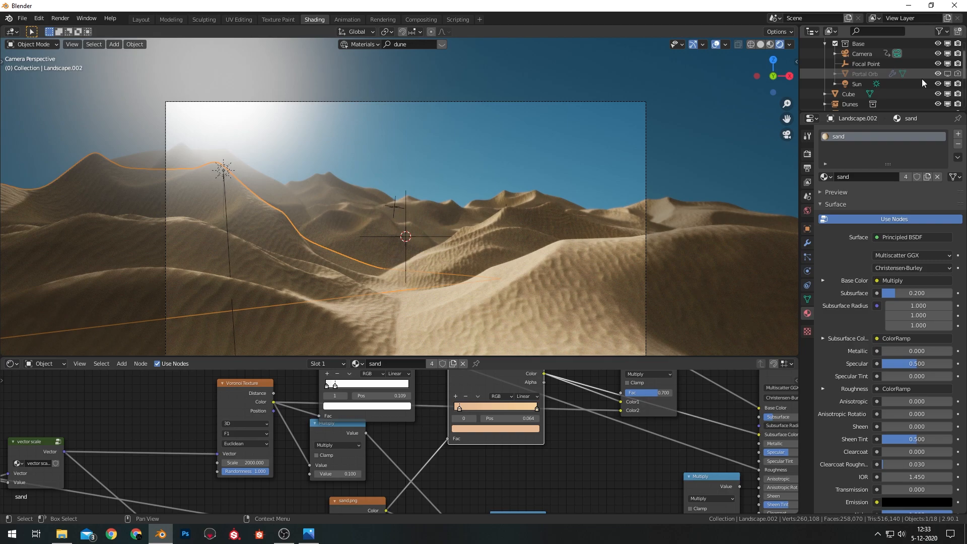
left_click(62, 19)
left_click(70, 32)
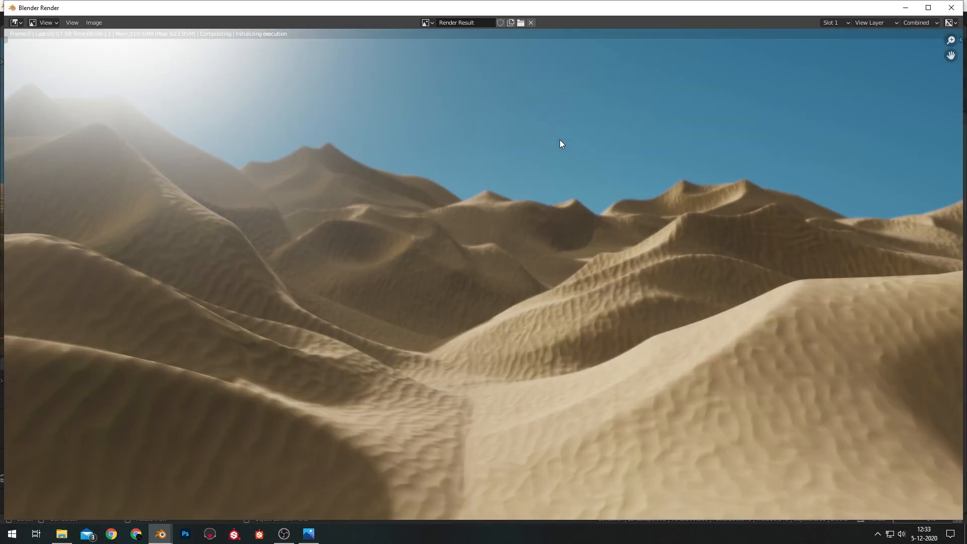
key("Escape")
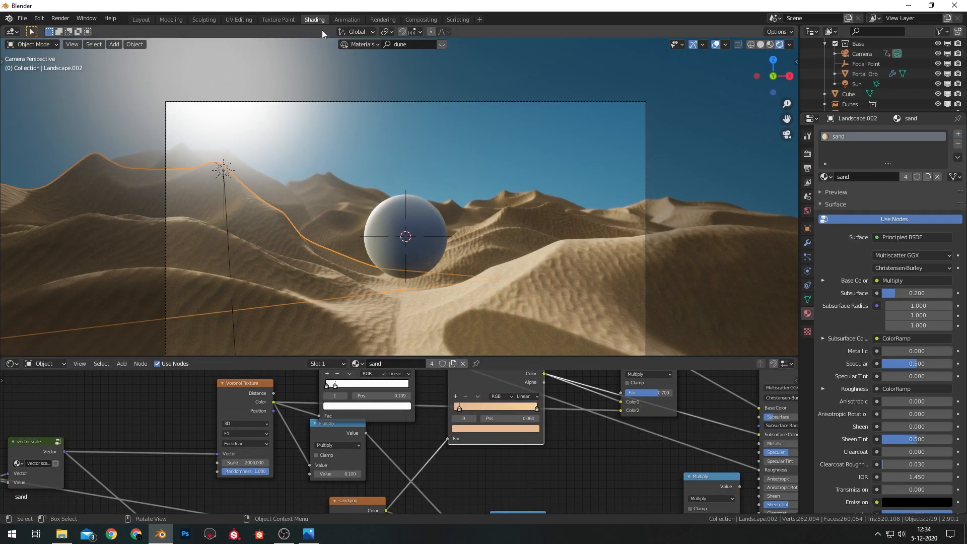
- Isolate the portal orb in local view and give it a new material named Portal
left_click(415, 209)
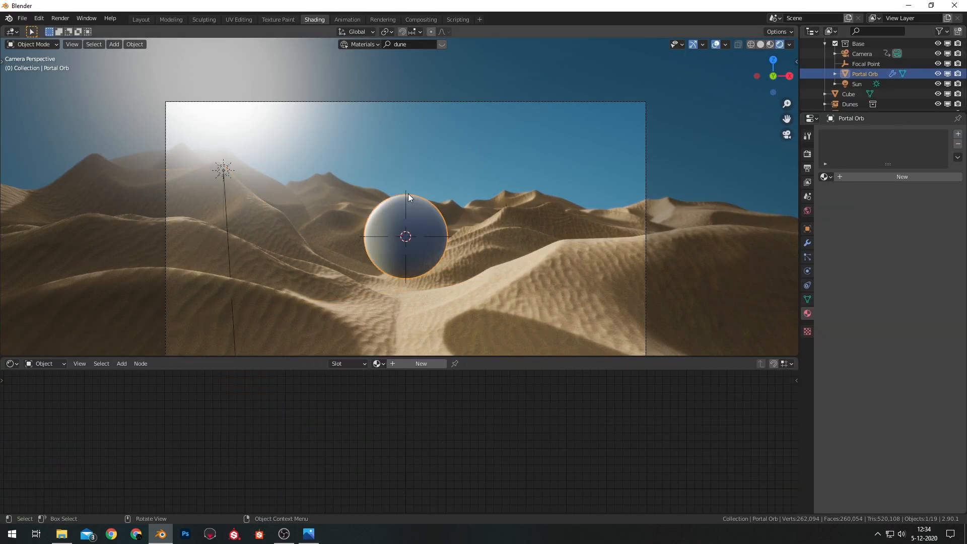
key("KP_Divide")
left_click(421, 227)
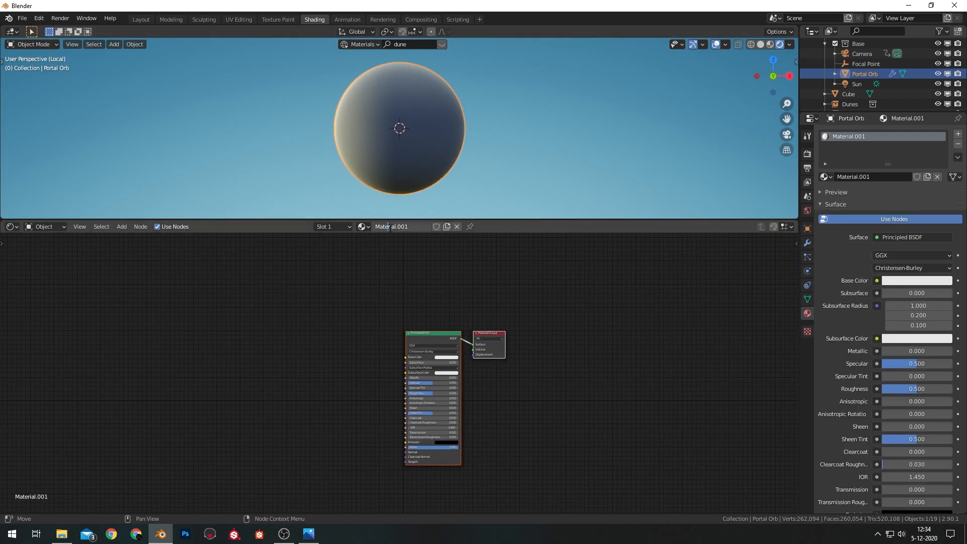
double_click(390, 226)
type("Portal")
key("Return")
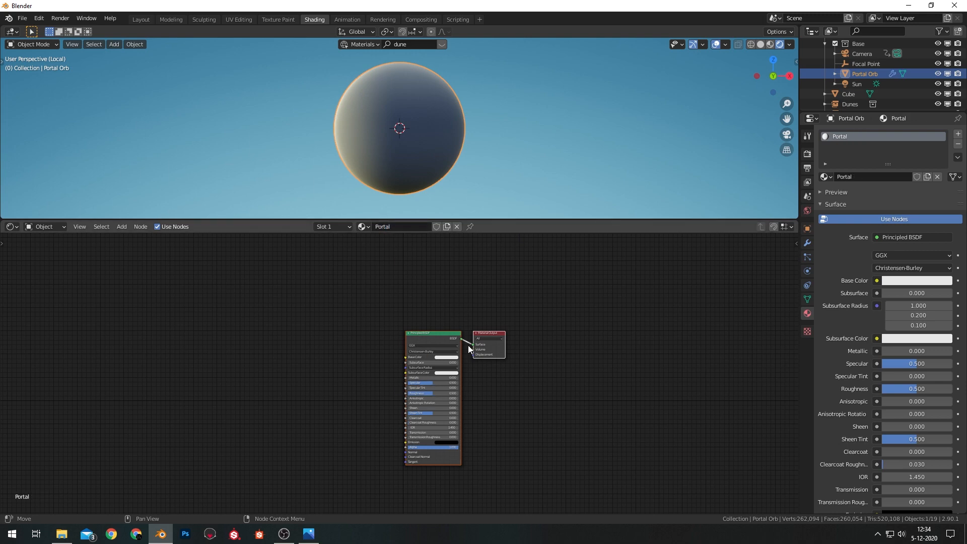
- Insert a Mix Shader between the Portal material's Principled BSDF and Material Output
left_click_drag(429, 340, 255, 336)
key("shift+a")
left_click(387, 319)
type("mix")
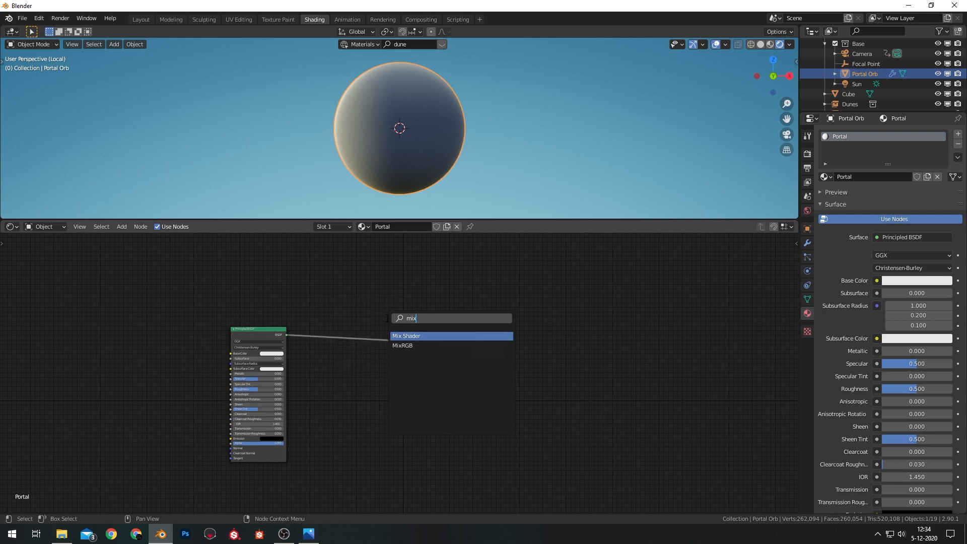
key("Return")
left_click(426, 327)
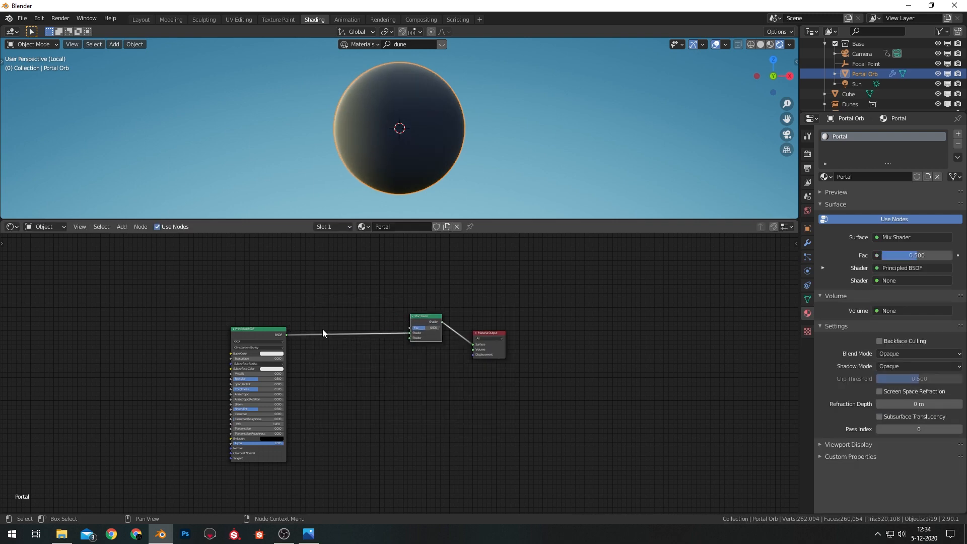
- Move the Principled BSDF to the Mix Shader's second shader input and switch the viewport to Material Preview
left_click_drag(286, 335, 310, 277)
mouse_move(262, 332)
left_mouse_down()
mouse_move(344, 362)
mouse_move(336, 357)
left_mouse_up()
key("z")
left_click(331, 207)
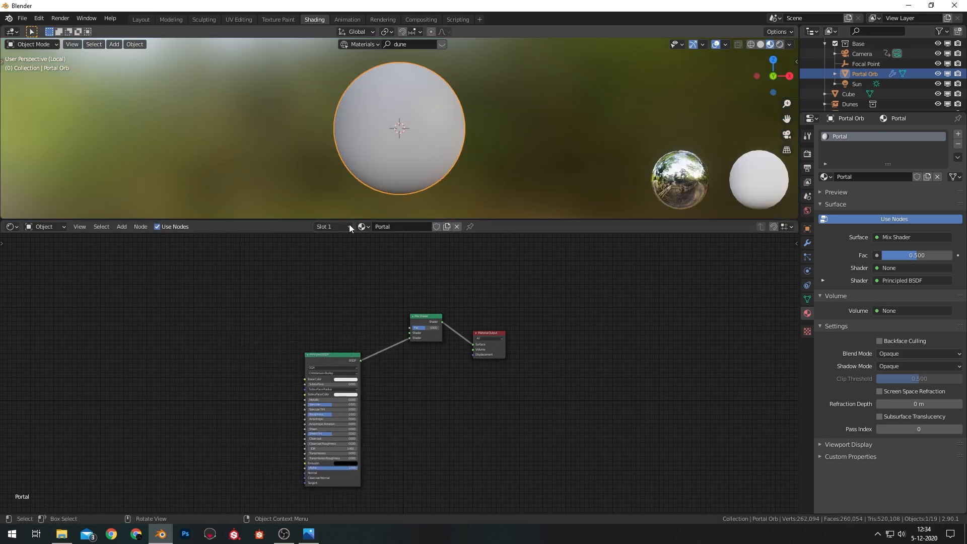
- Add an Emission shader and connect it to the Mix Shader's first shader input
middle_click_drag(281, 311, 422, 332)
key("shift+a")
left_click(409, 334)
type("emiss")
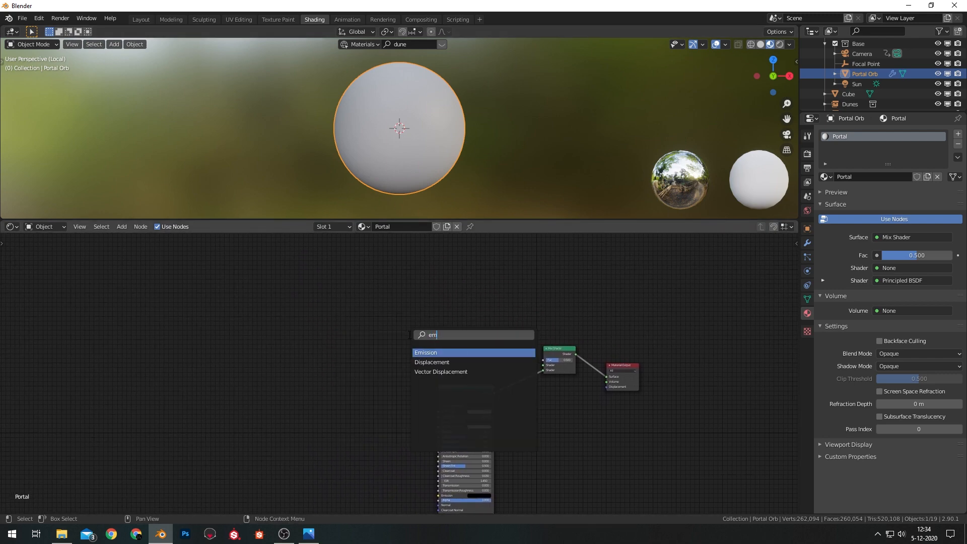
key("Return")
left_click(454, 336)
left_click_drag(443, 324, 543, 365)
- Add a ColorRamp node above the shaders and connect its Color output to the Mix Shader's Fac
middle_click_drag(500, 347, 439, 375, "shift")
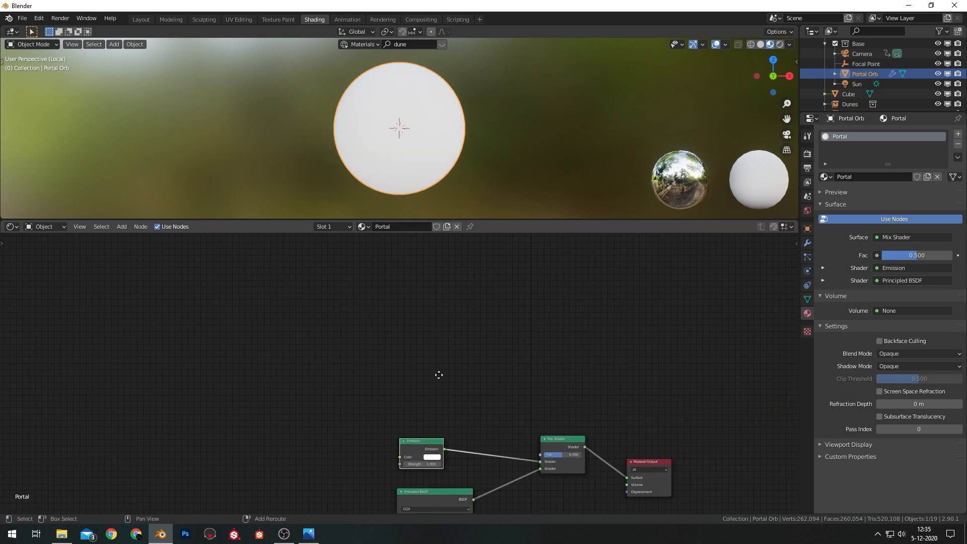
key("shift+a")
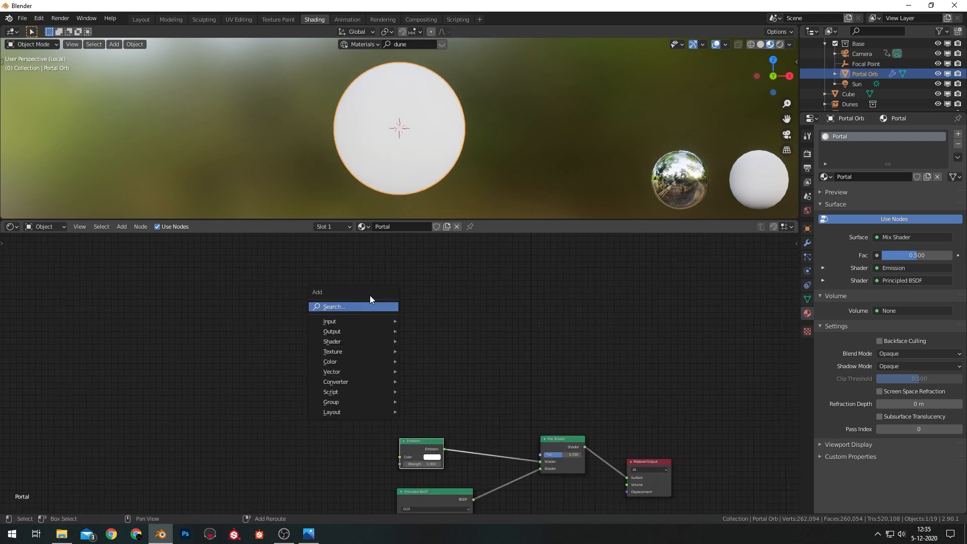
left_click(371, 305)
type("color")
key("Down")
key("Return")
left_click(383, 304)
left_click_drag(443, 312, 539, 457)
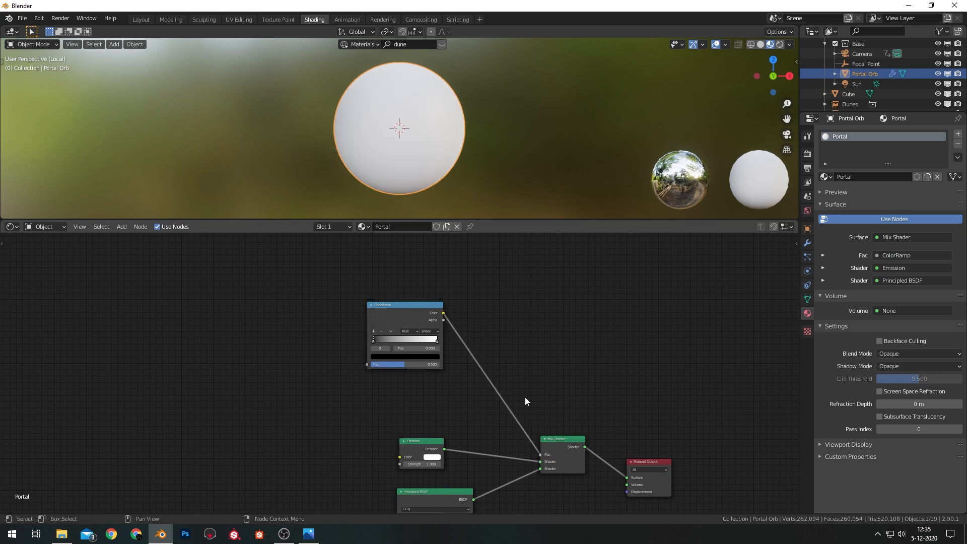
- Add a Gradient Texture of type Quadratic sphere and connect its Color output to the ColorRamp's Fac
middle_click_drag(295, 363, 374, 378)
key("shift+a")
left_click(335, 373)
type("gradient")
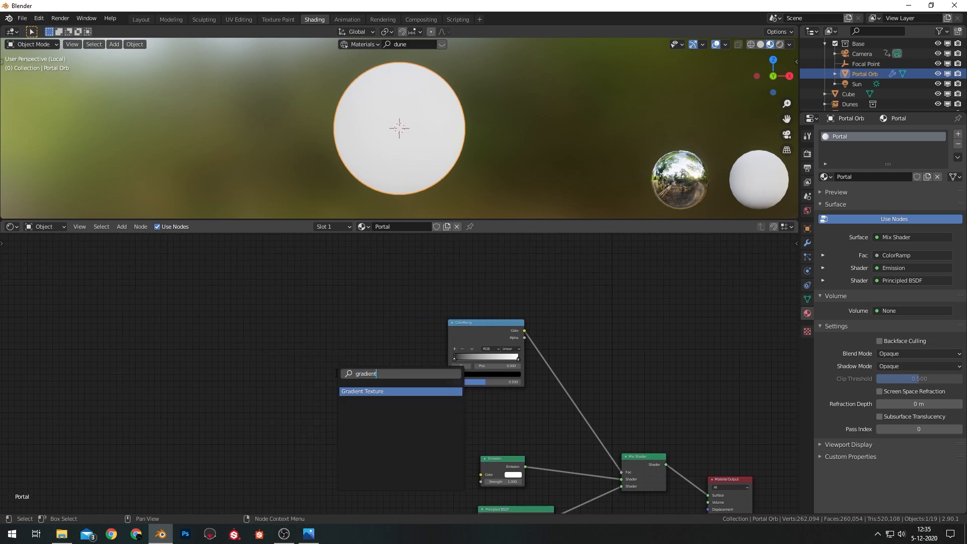
key("Return")
left_click(358, 331)
left_click_drag(404, 343, 448, 382)
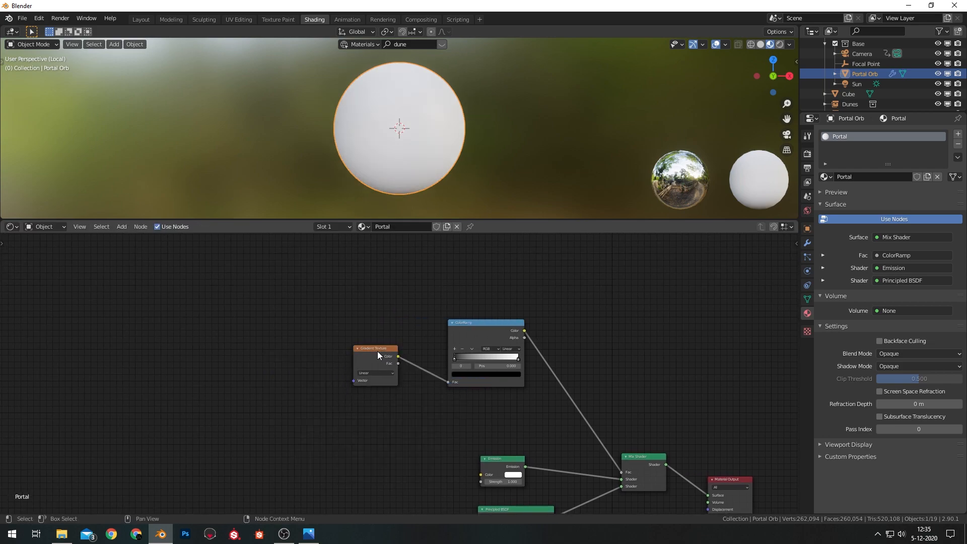
left_click(380, 359)
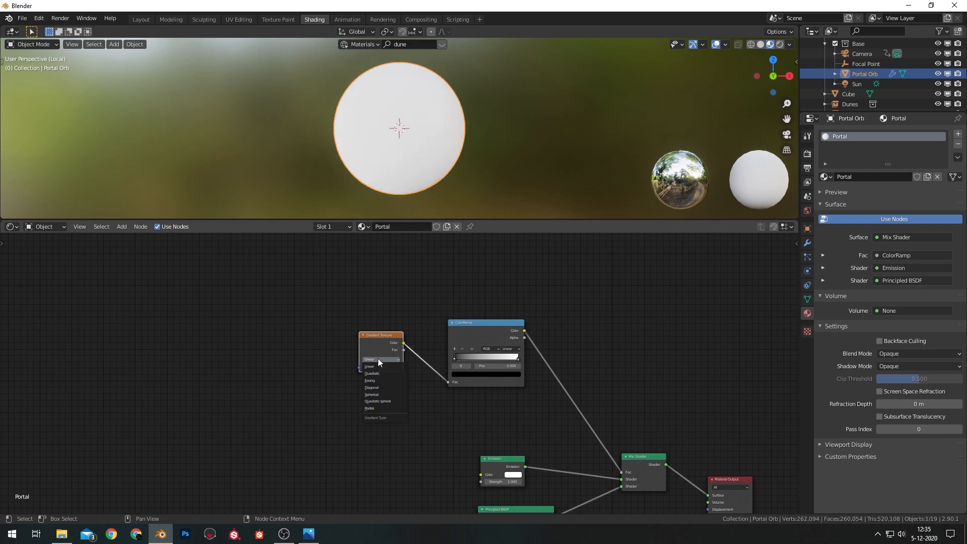
left_click(385, 401)
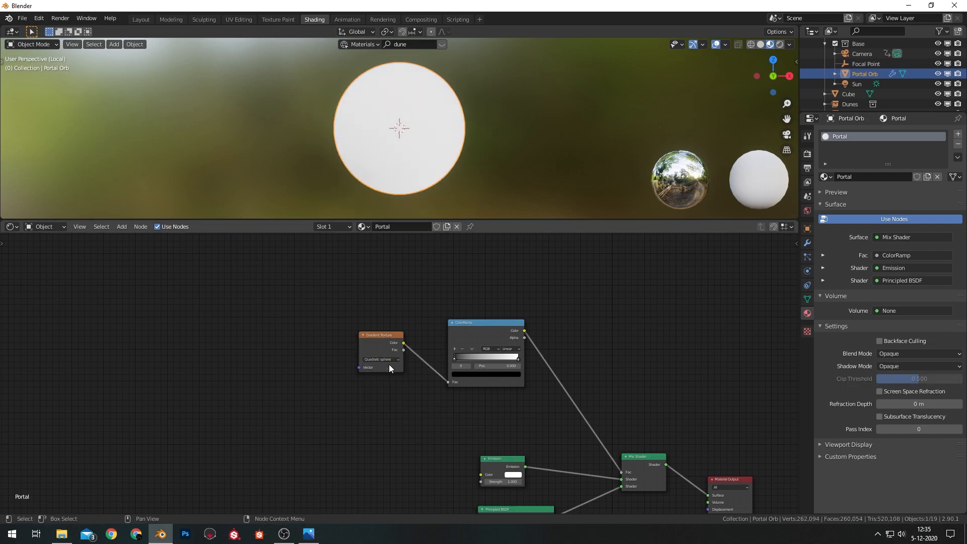
- Add linked Texture Coordinate and Mapping nodes ahead of the Gradient Texture
key("ctrl+t")
scroll(360, 334, "up", 6)
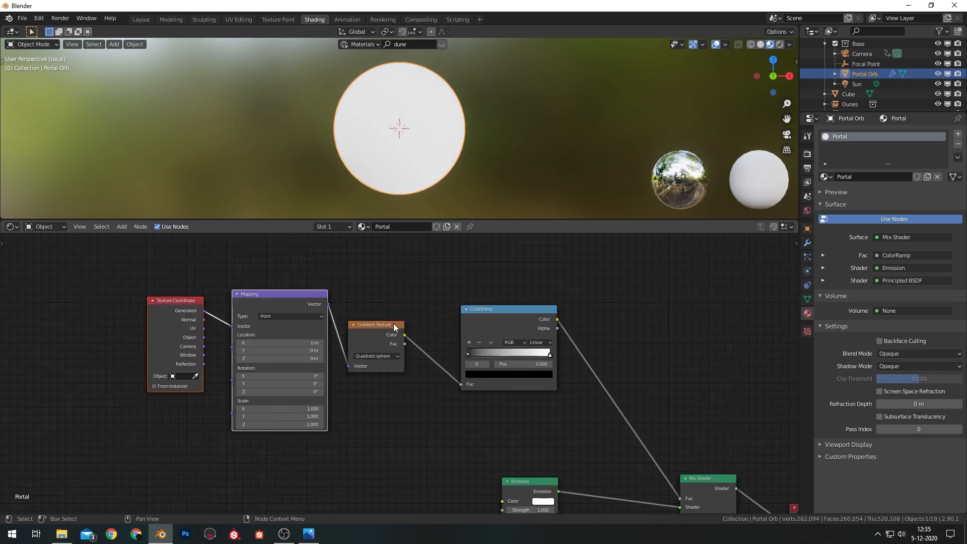
middle_click_drag(297, 342, 400, 348)
- Set the Mapping node's X and Z location to -0.5 m
left_click(370, 340)
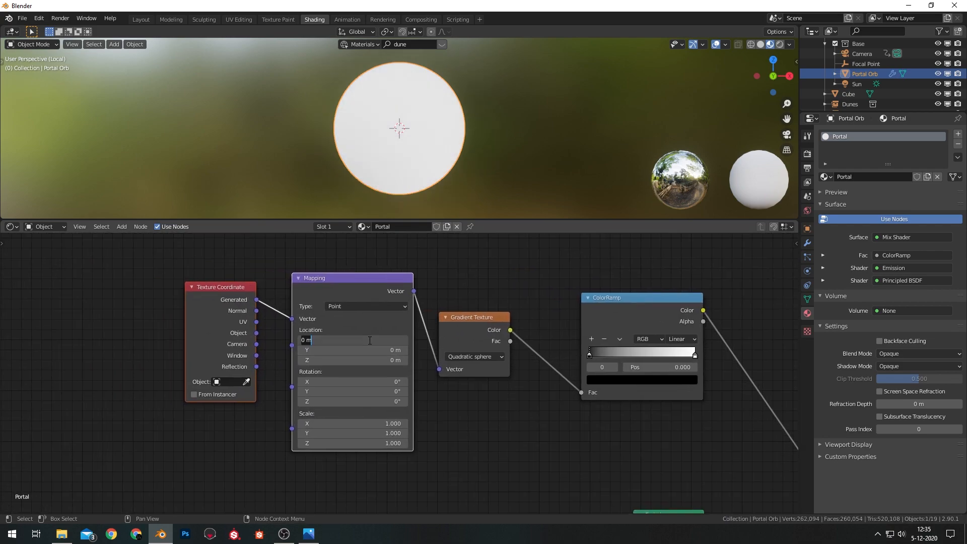
type("+.5")
key("Return")
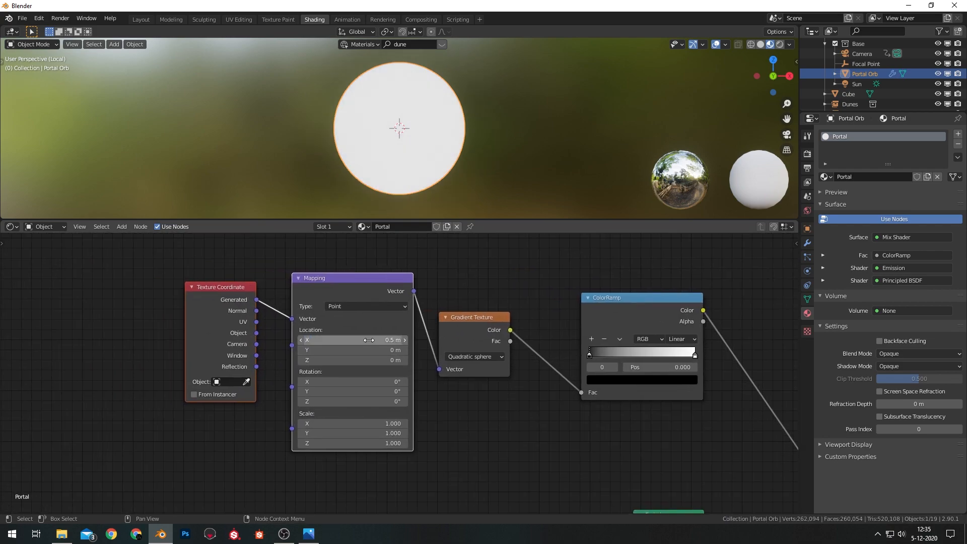
left_click(385, 341)
key("BackSpace")
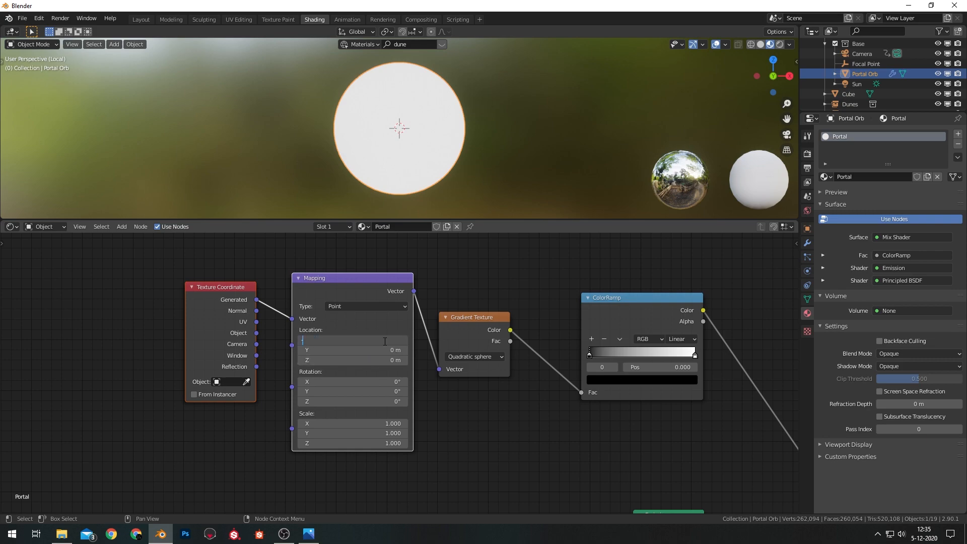
key("Return")
left_click(380, 360)
type("-.5")
key("Return")
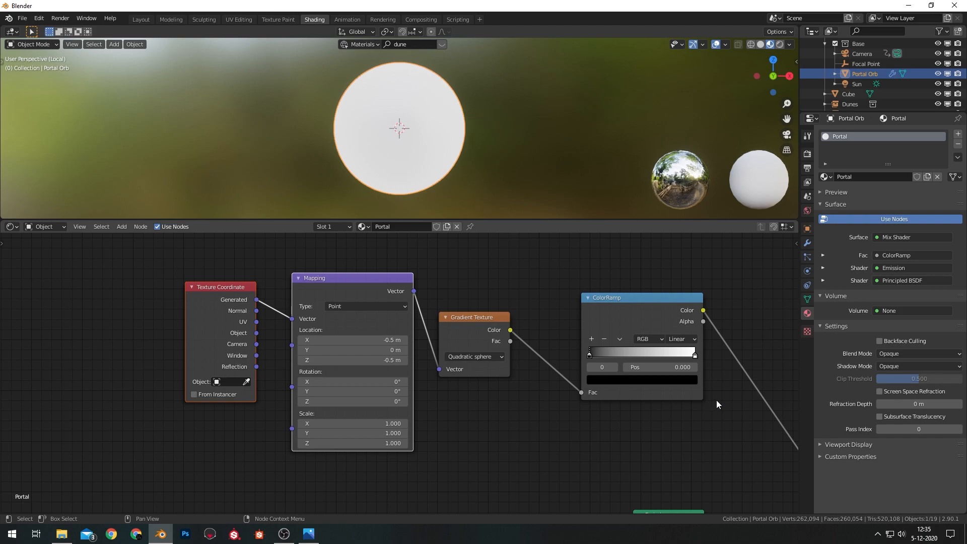
middle_click_drag(471, 296, 601, 338)
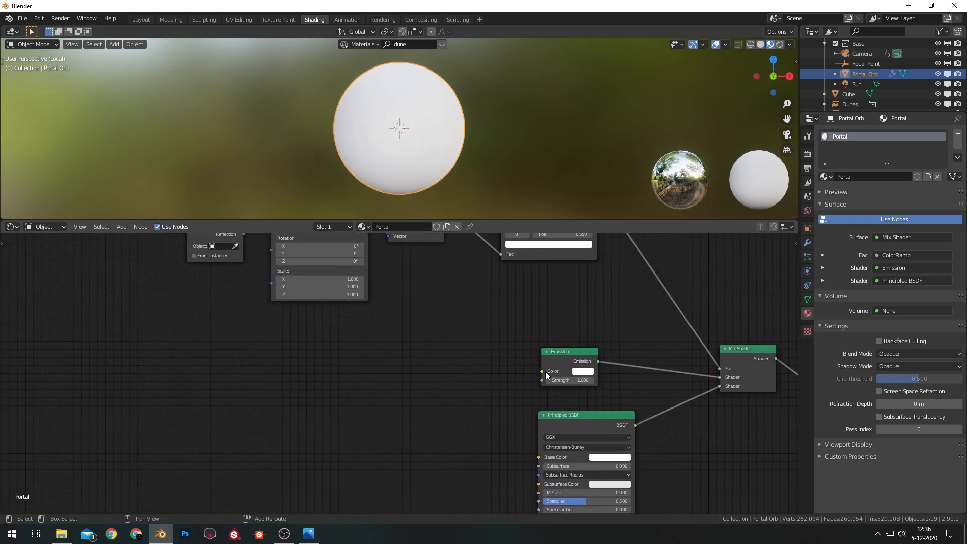
- Set the Principled BSDF's Metallic to 1.000 and add a ColorRamp node beside it
middle_click_drag(559, 404, 588, 262)
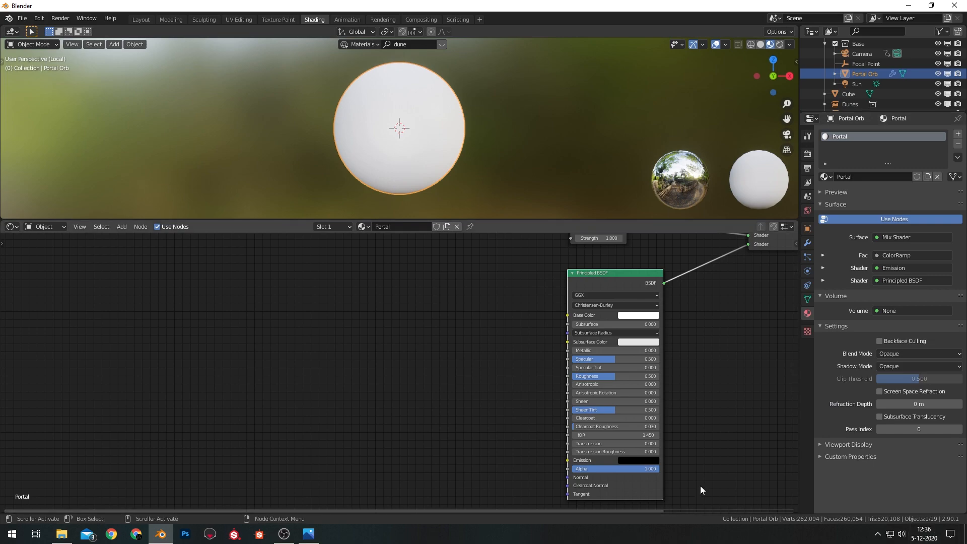
left_click_drag(599, 350, 657, 350)
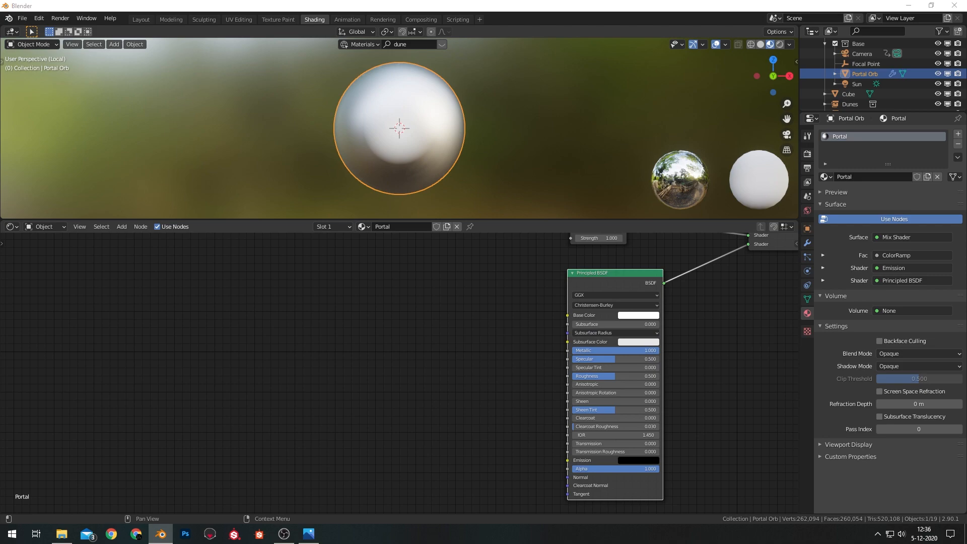
key("shift+a")
left_click(407, 274)
type("color")
key("Return")
left_click(393, 330)
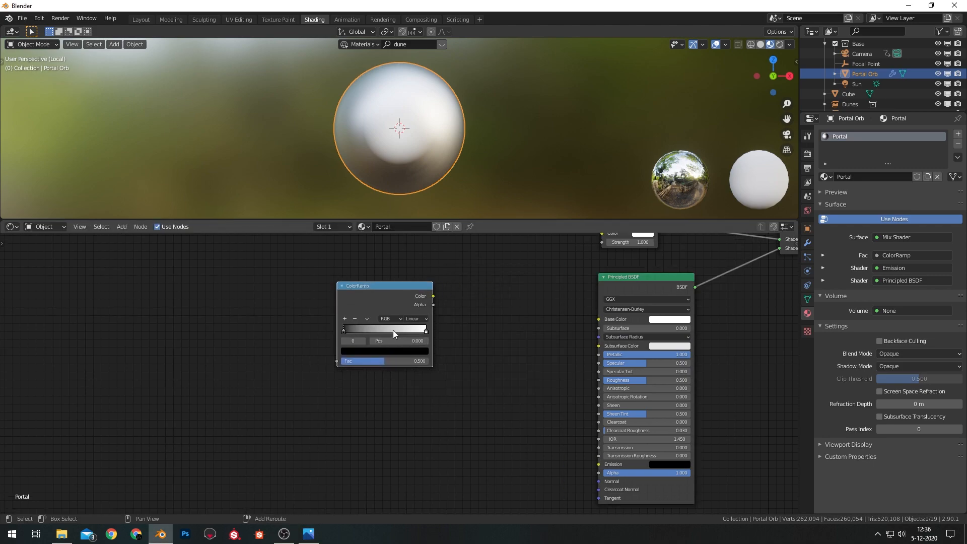
- Duplicate the ColorRamp below itself and connect the upper ramp's Color to the Principled BSDF's Roughness and the lower one's to its Emission
key("shift+d")
left_click(396, 452)
middle_click_drag(463, 390, 488, 383)
left_click_drag(458, 288, 623, 373)
left_click_drag(461, 411, 626, 456)
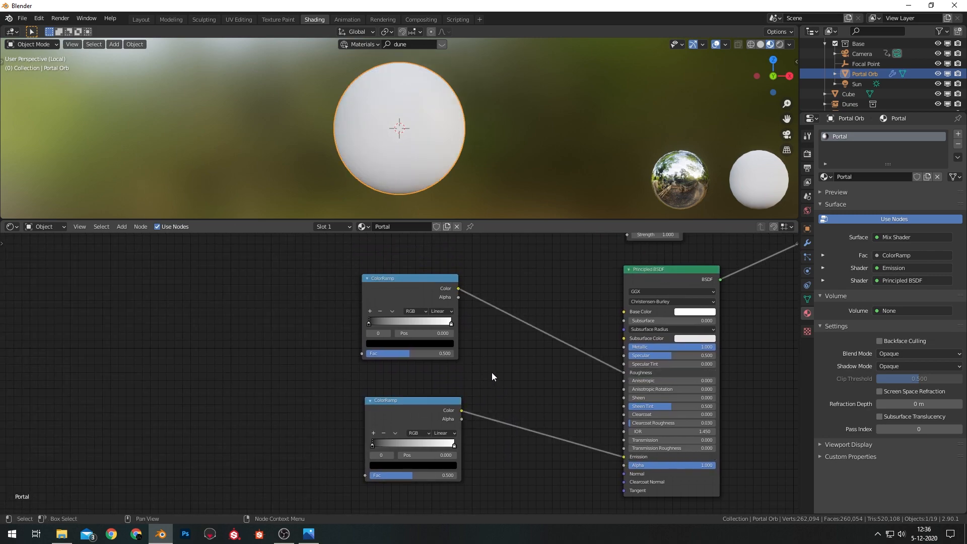
- Add a Noise Texture ahead of the two ColorRamps and connect its Fac output to both of their Fac inputs
middle_click_drag(536, 406, 47, 376)
key("shift+a")
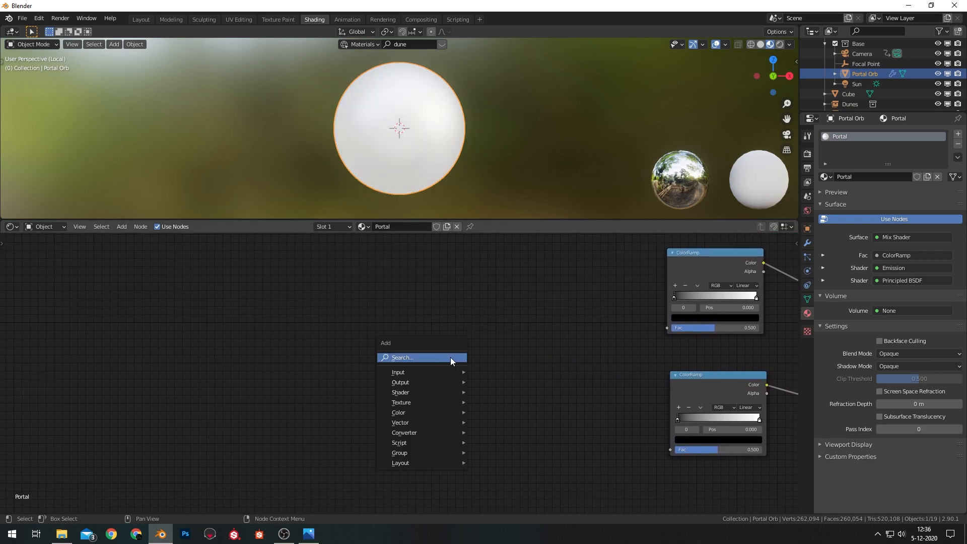
left_click(450, 358)
type("noi")
key("Return")
left_click(508, 353)
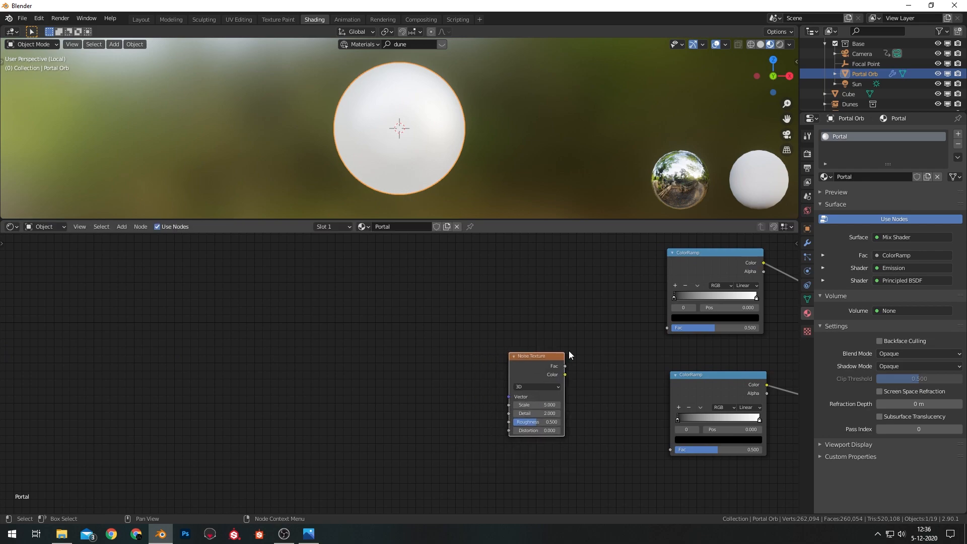
left_click_drag(565, 366, 667, 328)
left_click_drag(565, 366, 670, 449)
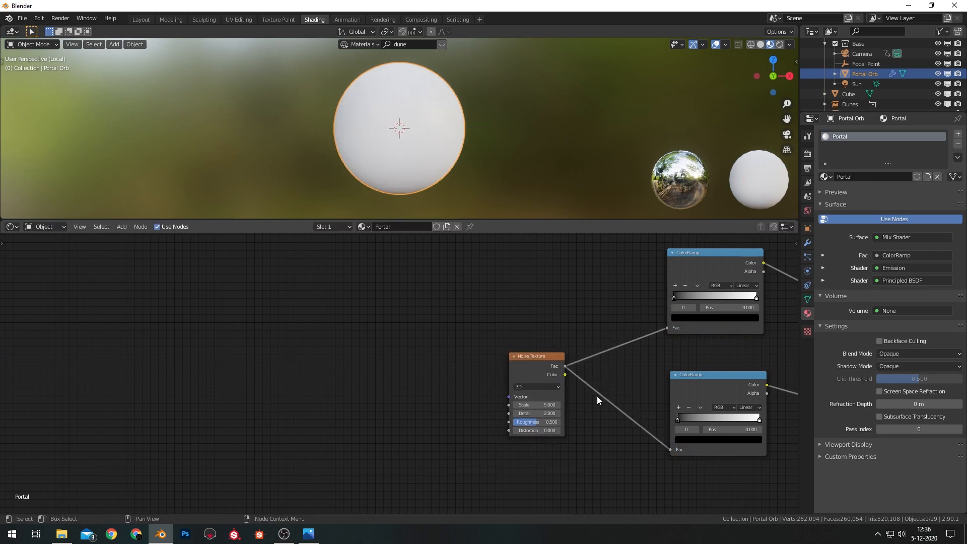
- Set the Noise Texture's Detail to 16 and Roughness to 0.6
left_click(539, 410)
key("Return")
left_click(542, 421)
type("0.6")
key("Return")
- Reverse and tighten the Roughness ramp with black at 0.555, and tighten the Emission ramp with its white stop at 0.709
middle_click_drag(581, 417, 449, 431)
left_click_drag(624, 311, 575, 313)
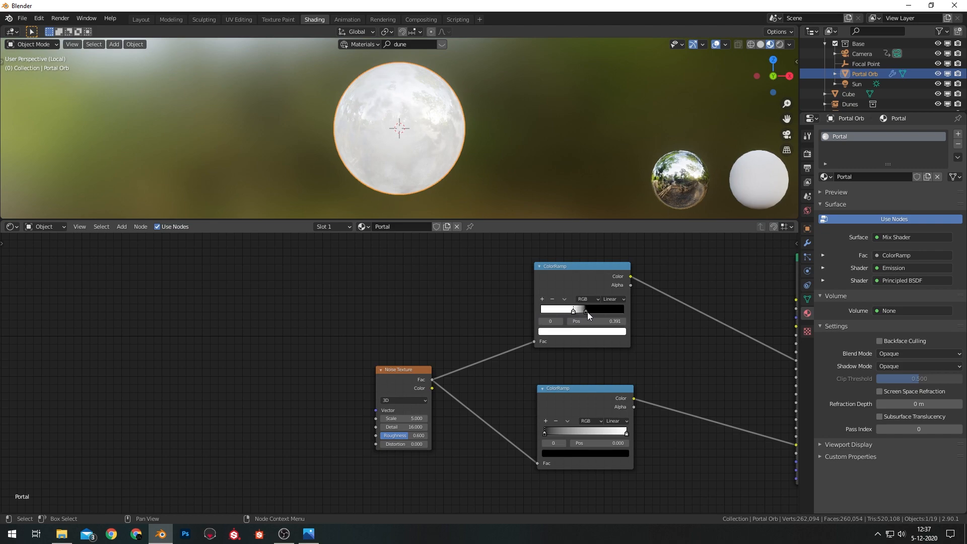
left_click(586, 312)
left_click_drag(545, 432, 602, 434)
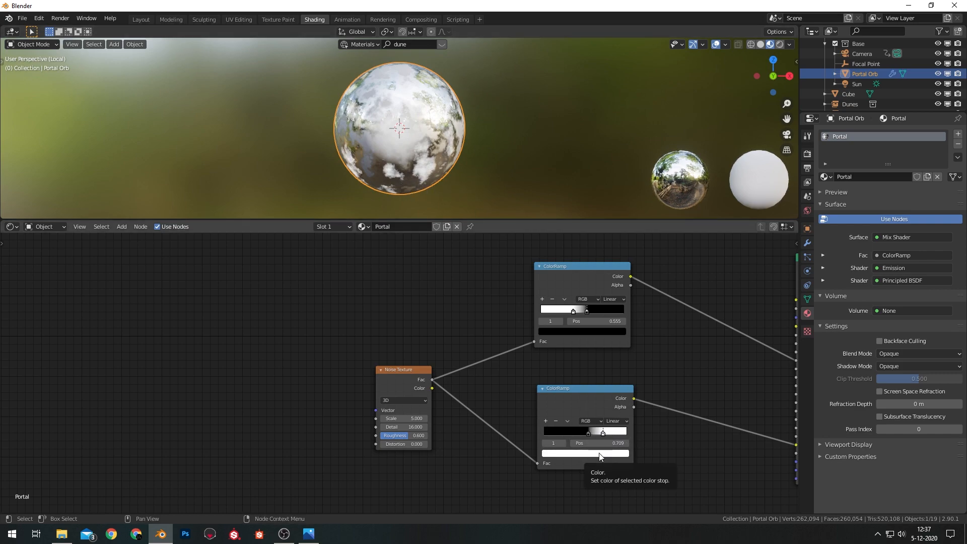
- Tint the Emission ramp's white stop pale blue and set its HSV value to 3
left_click(599, 453)
left_click_drag(570, 345, 578, 359)
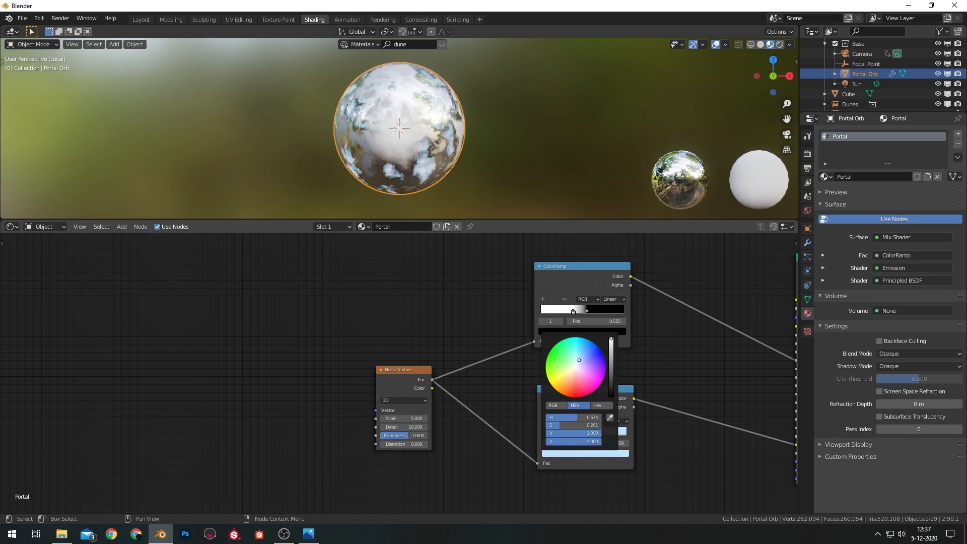
left_click(579, 434)
type("5")
key("Return")
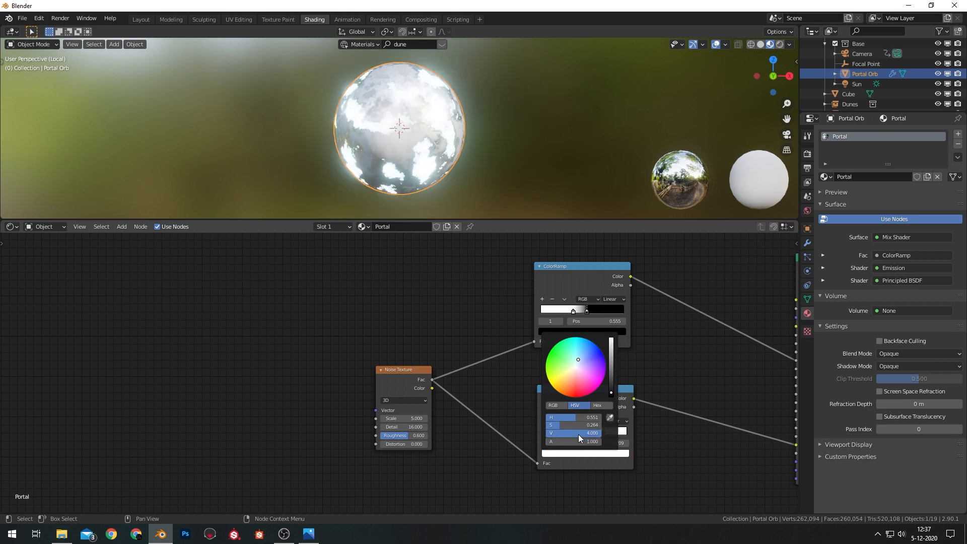
left_click(577, 453)
type("3")
key("Return")
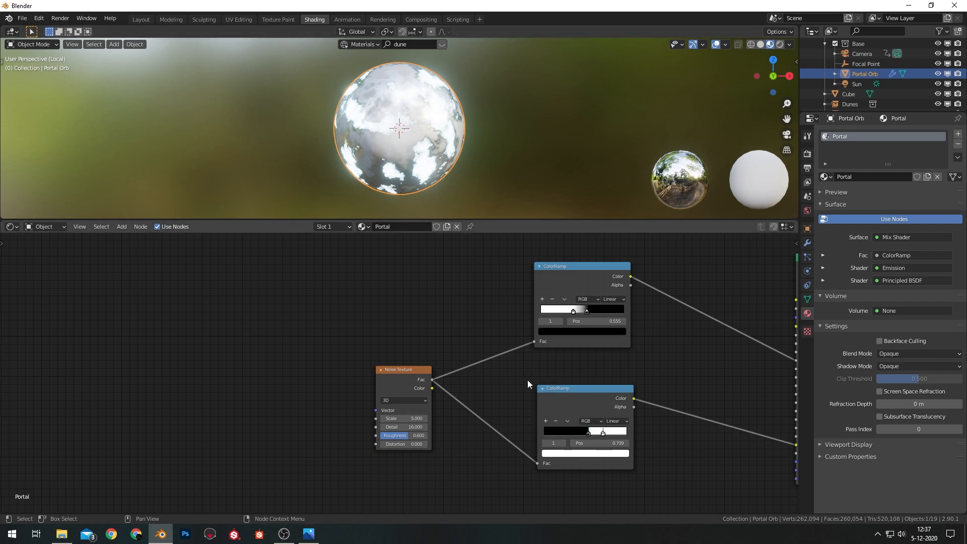
- Add linked Texture Coordinate and Mapping nodes ahead of the Noise Texture and space them slightly away from it
left_click(396, 370)
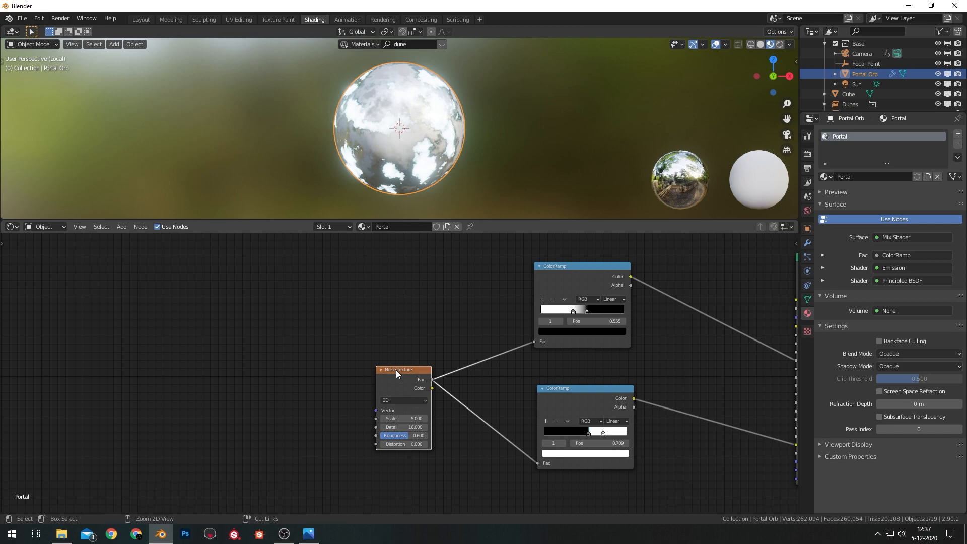
key("ctrl+t")
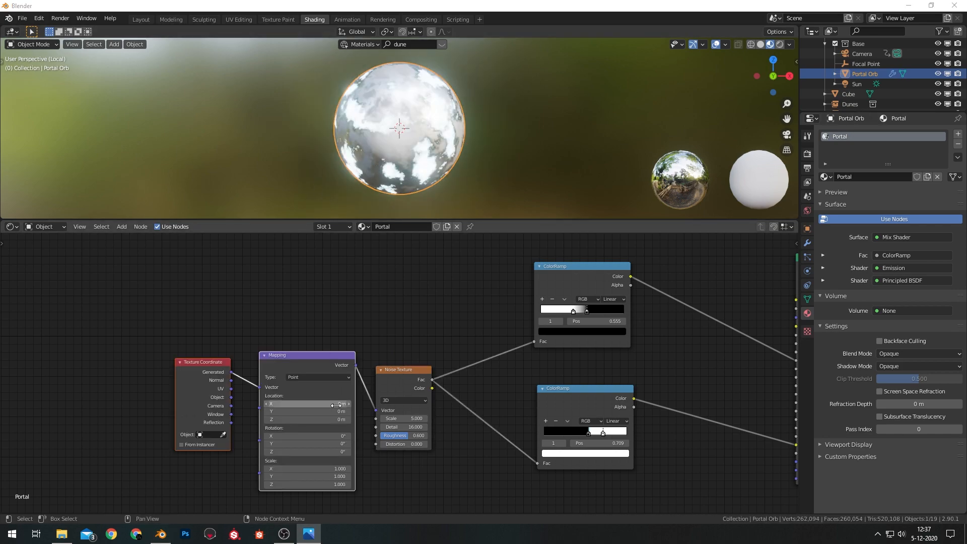
left_click_drag(307, 355, 299, 354)
left_click(315, 325)
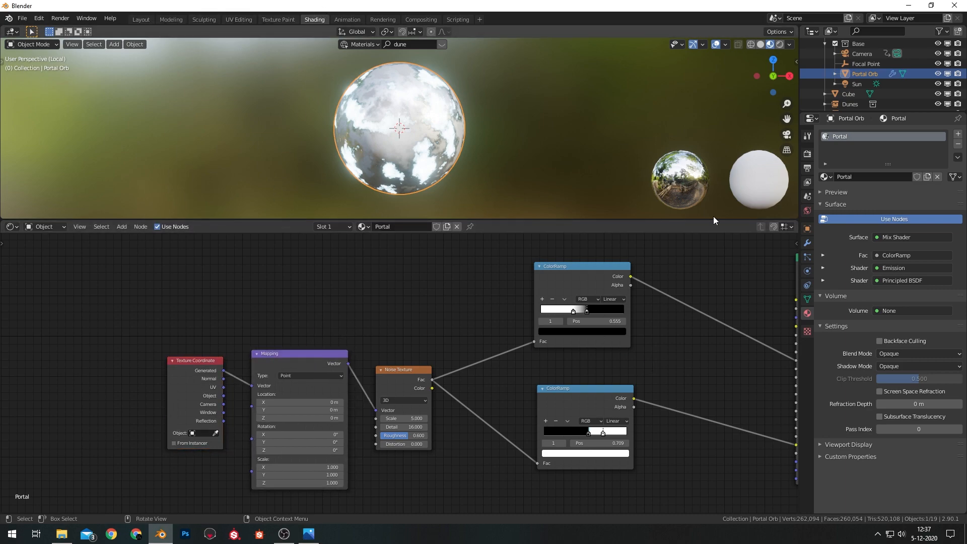
- Split off the lower strip of the 3D viewport, turn it into a Timeline editor and enlarge it
left_click_drag(796, 216, 795, 174)
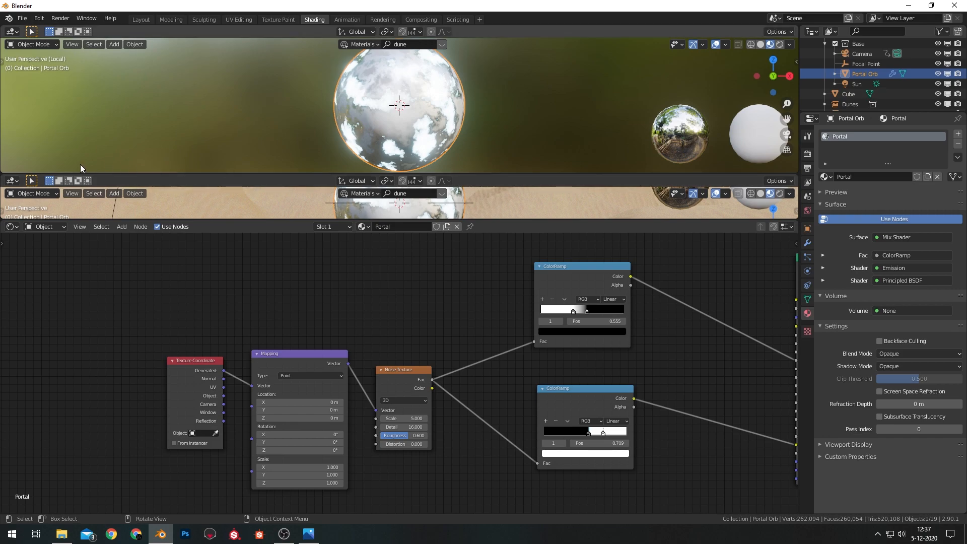
left_click(12, 181)
left_click(125, 230)
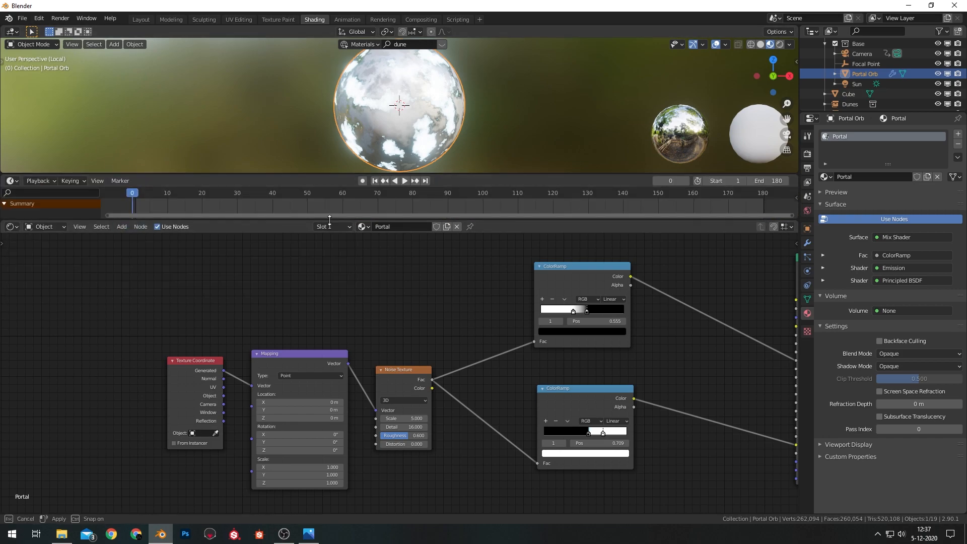
left_click_drag(322, 219, 322, 243)
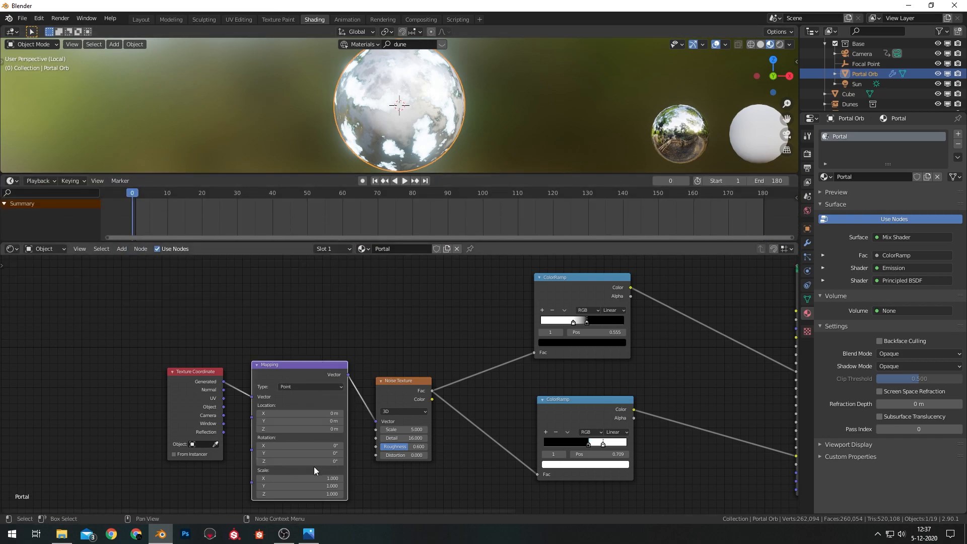
- Keyframe the noise Mapping node's rotation at frame 1, and at frame 180 with its Z rotation set to 90°
key("Escape")
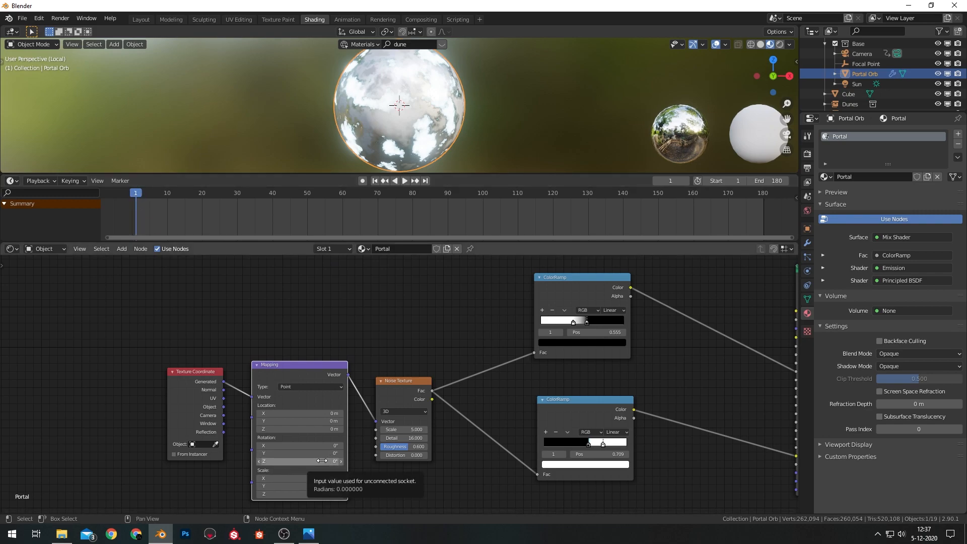
key("i")
left_click(729, 193)
left_click_drag(730, 193, 763, 194)
left_click(322, 461)
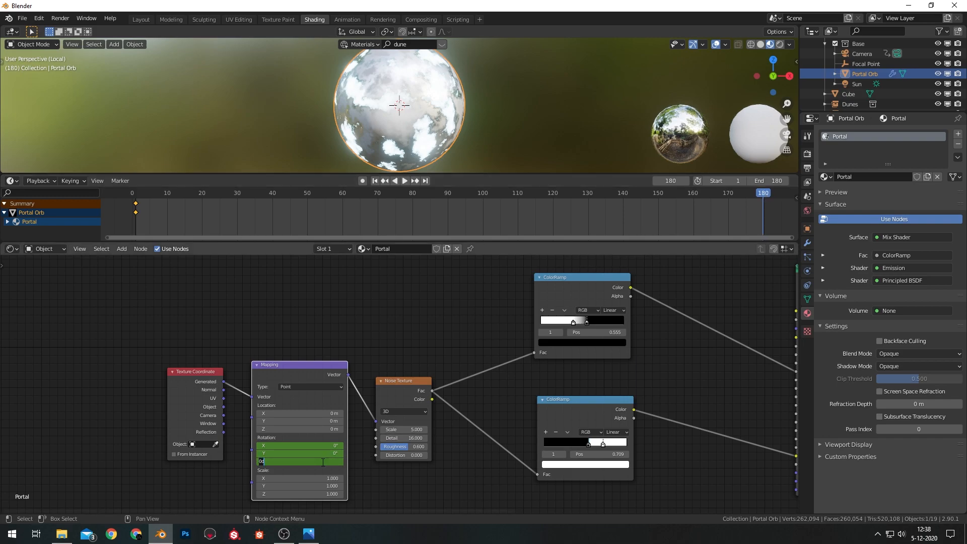
type("90")
key("Return")
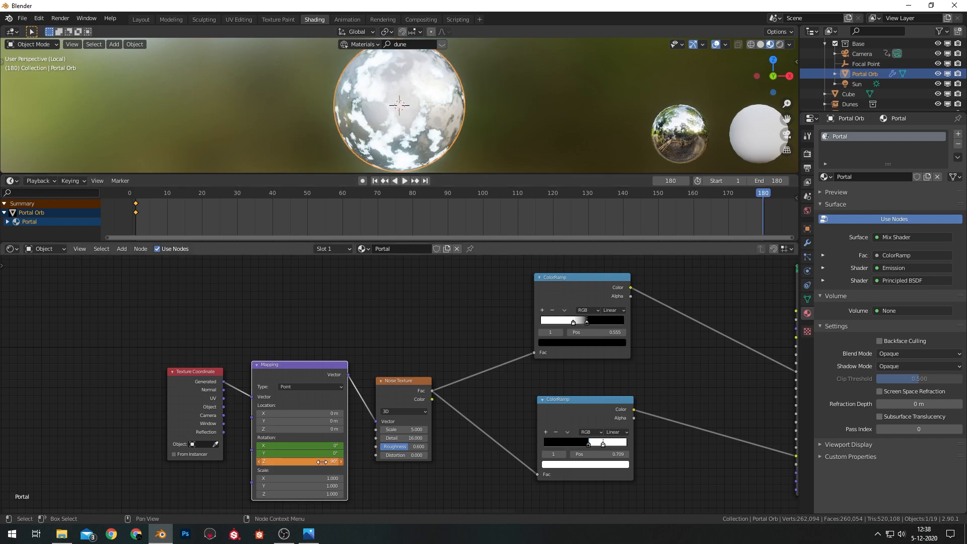
key("i")
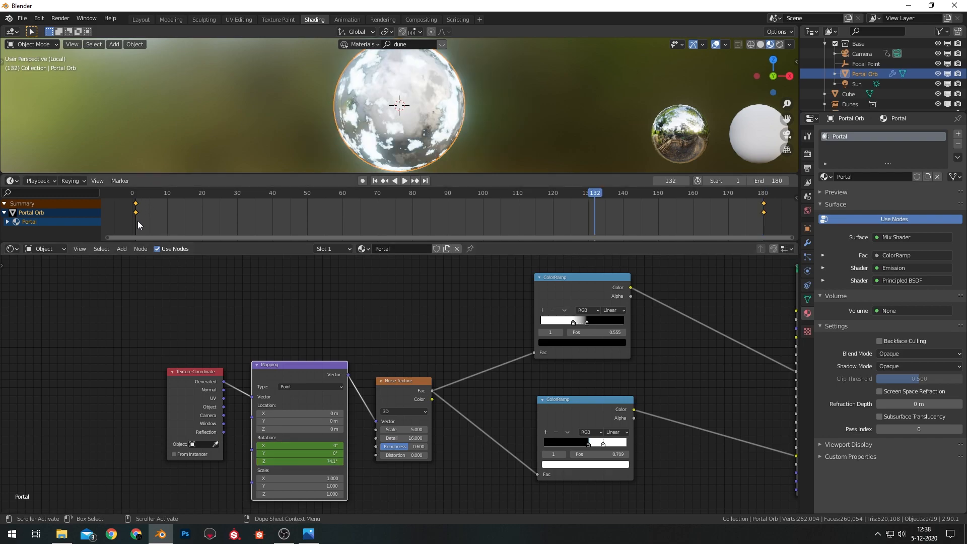
- Set the interpolation of the rotation keyframes at frames 1 and 180 to Linear
left_click_drag(133, 220, 778, 200)
key("t")
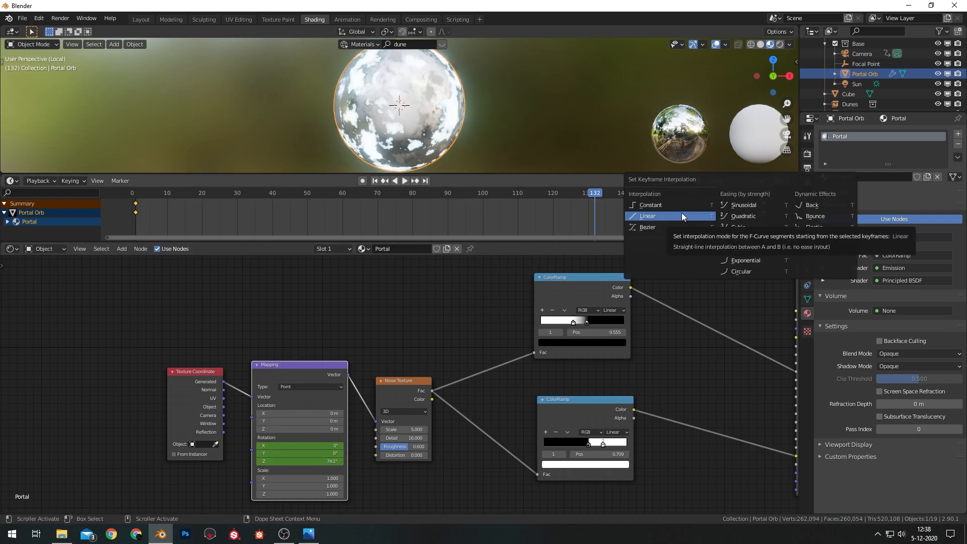
left_click(681, 213)
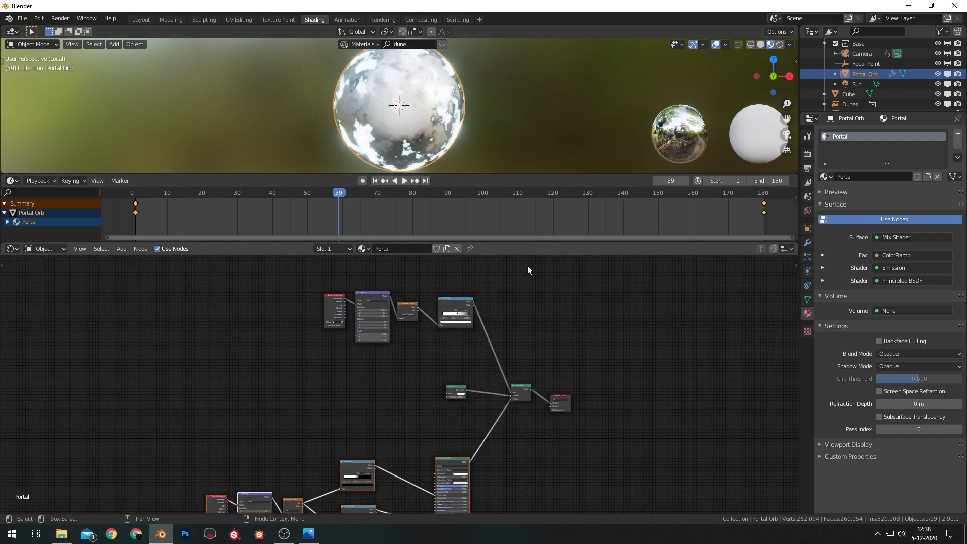
- Add an Image Texture node before the Emission shader and connect its Color output to the Emission Color
middle_click_drag(422, 404, 480, 411)
scroll(471, 377, "up", 7)
key("shift+a")
left_click(460, 381)
type("image")
key("Return")
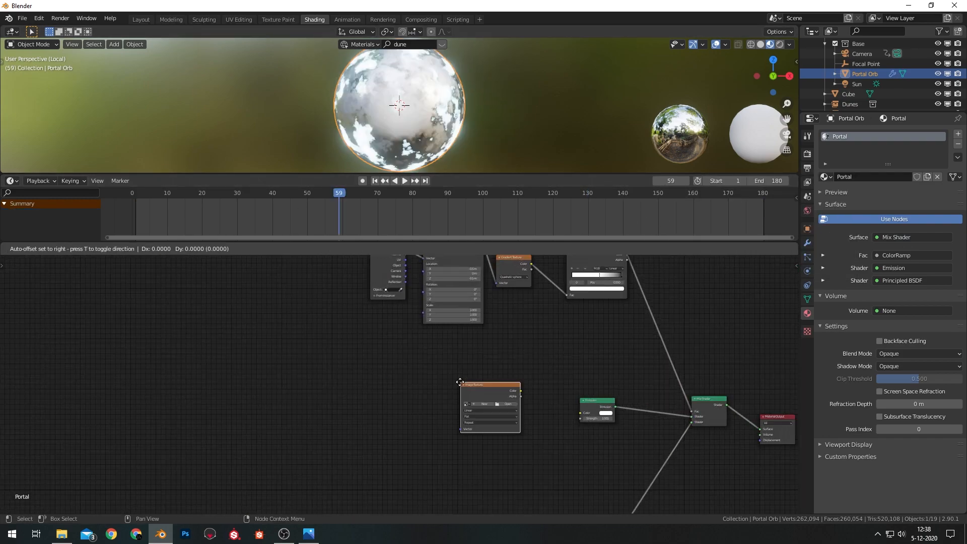
left_click(428, 393)
left_click_drag(486, 398, 581, 413)
- Set the Emission shader's Strength to 2 and shift the Image Texture node slightly down
left_click(597, 417)
type("2")
key("Return")
left_click_drag(445, 393, 441, 411)
- Lower a colour stop's position on the gradient ColorRamp that drives the Mix Shader
middle_click_drag(559, 335, 474, 426)
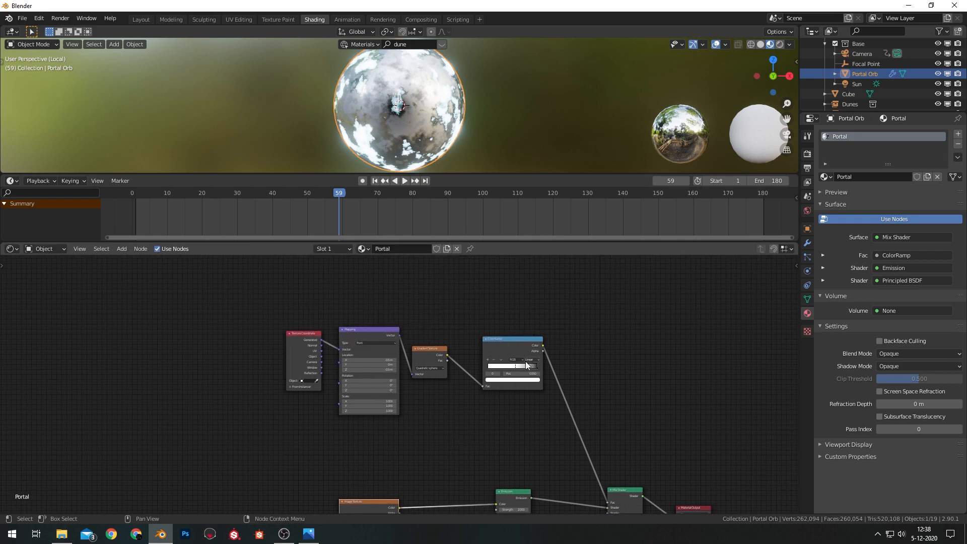
scroll(526, 363, "up", 3)
mouse_move(618, 353)
left_mouse_down()
mouse_move(592, 353)
mouse_move(633, 351)
mouse_move(602, 355)
left_mouse_up()
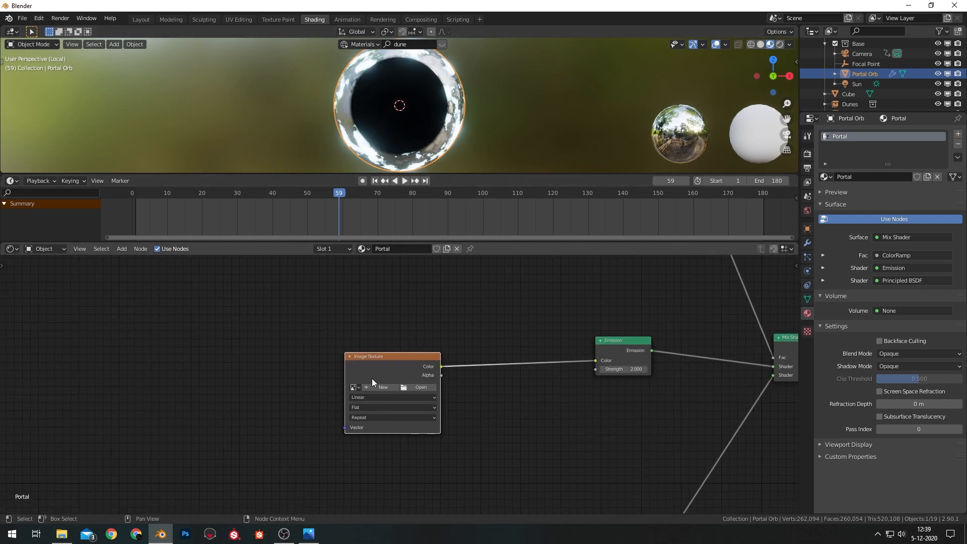
- Add linked Texture Coordinate and Mapping nodes ahead of the Image Texture, with a second Image Texture above it sharing the Mapping vector
scroll(371, 379, "up", 3)
middle_click_drag(338, 356, 565, 376)
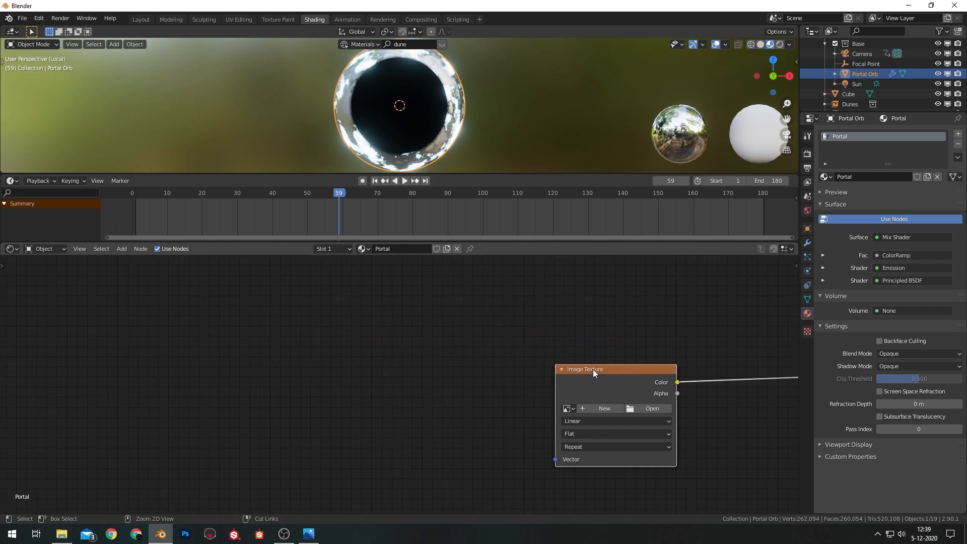
key("ctrl+t")
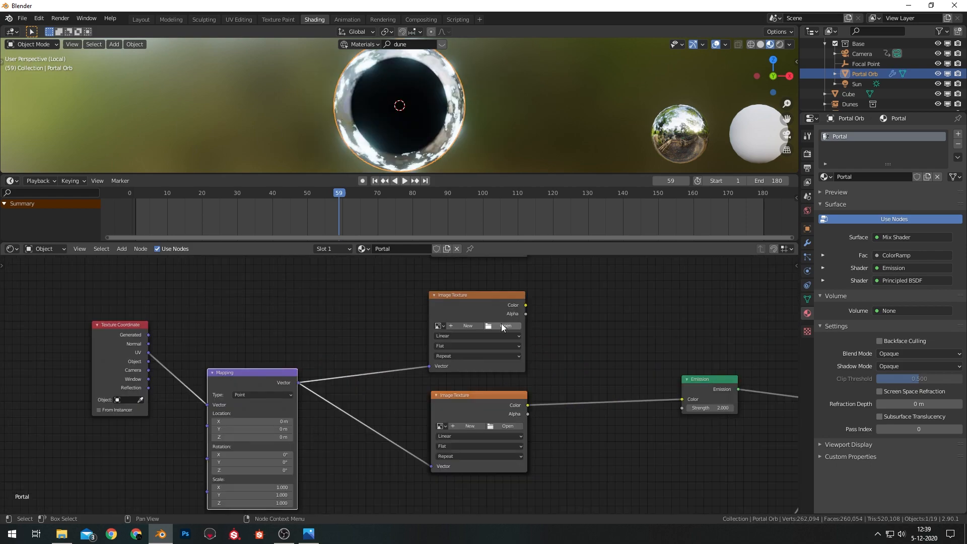
- Load Moon_Portal.png from the Tutorial 6 - Portal Assets folder into the upper Image Texture and move that node clear of the lower one
left_click(506, 326)
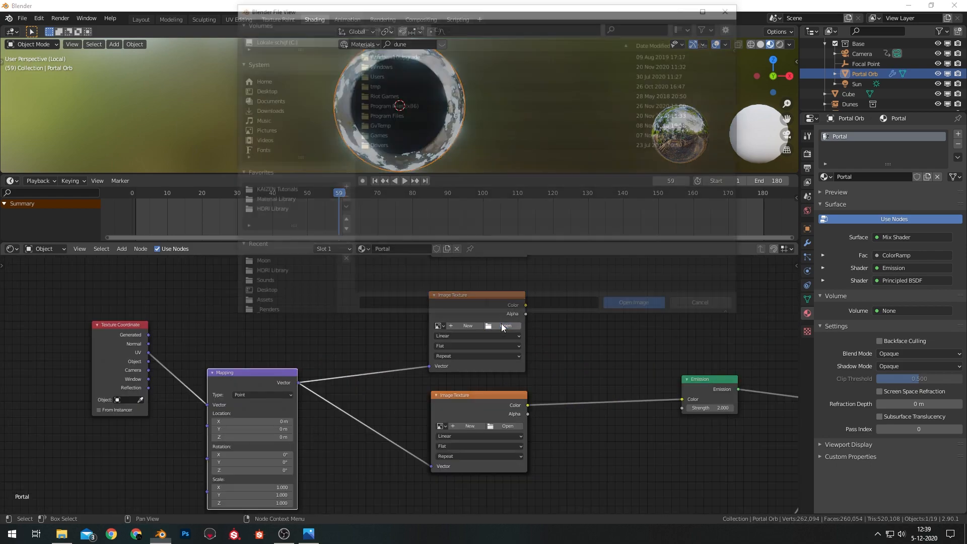
left_click(272, 191)
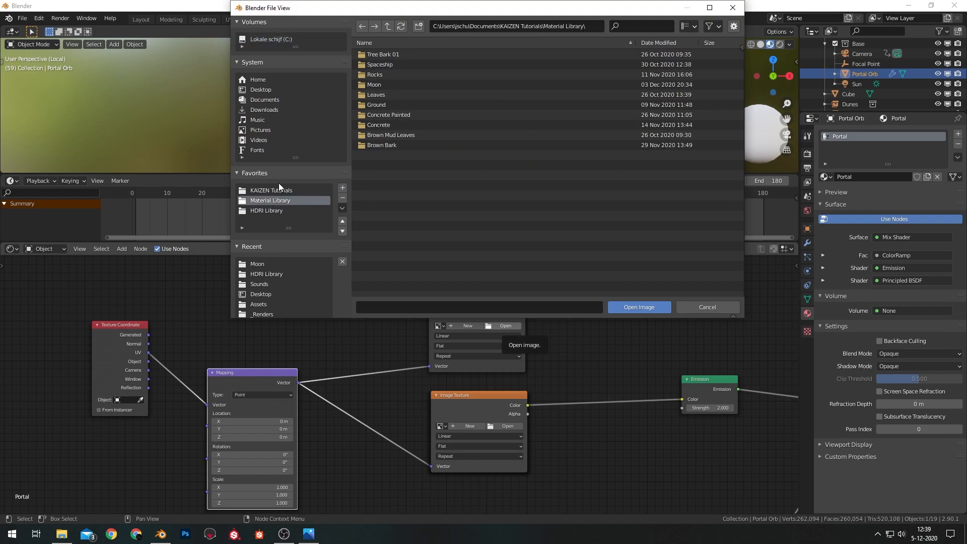
left_click(375, 52)
double_click(376, 54)
double_click(377, 64)
left_click(387, 26)
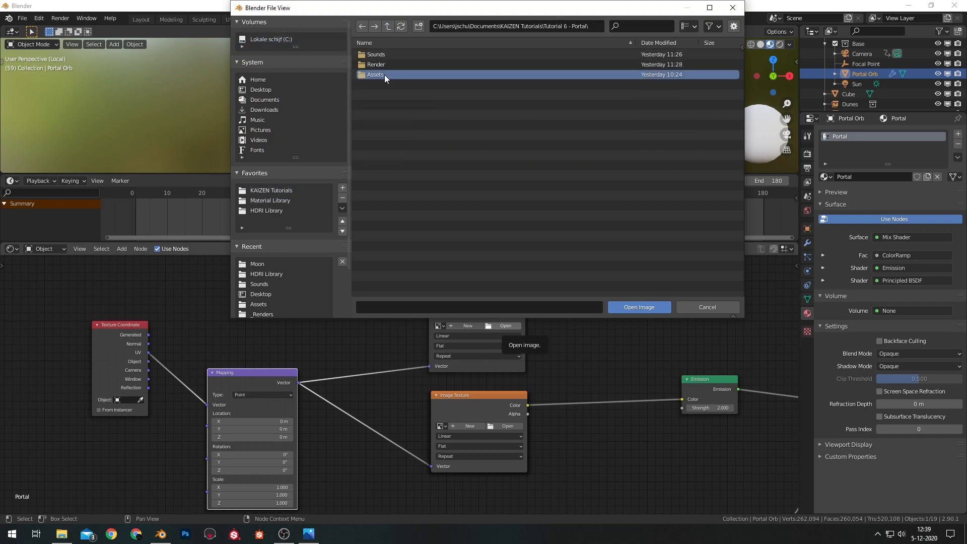
double_click(387, 54)
left_click(388, 54)
left_click(648, 306)
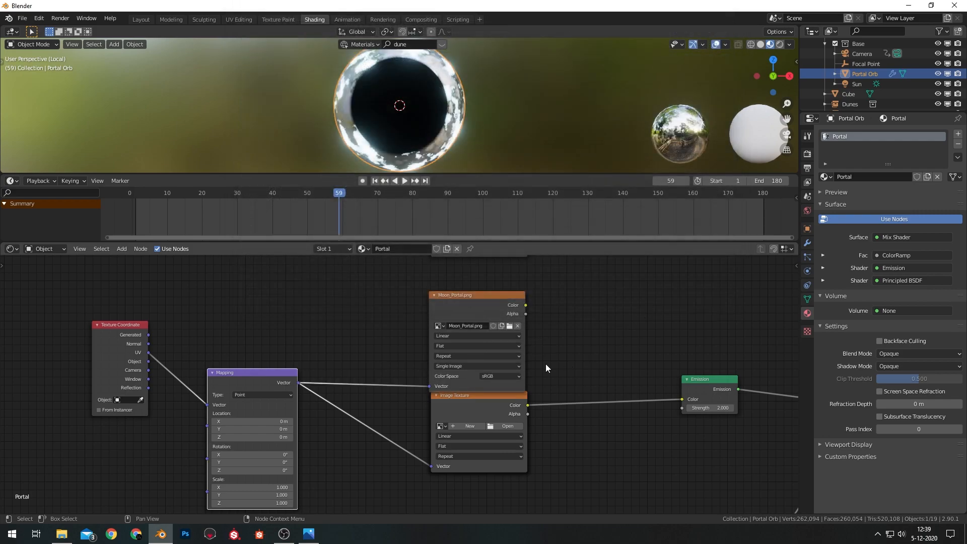
left_click_drag(462, 294, 464, 278)
- Load Dune_Portal.png from the Tutorial 6 - Portal Assets folder into the lower Image Texture node
left_click(515, 425)
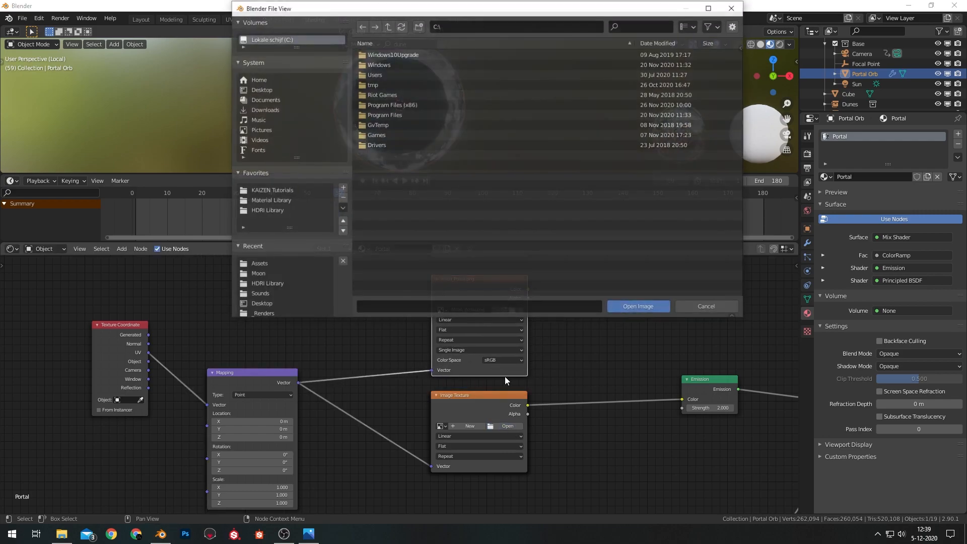
left_click(270, 190)
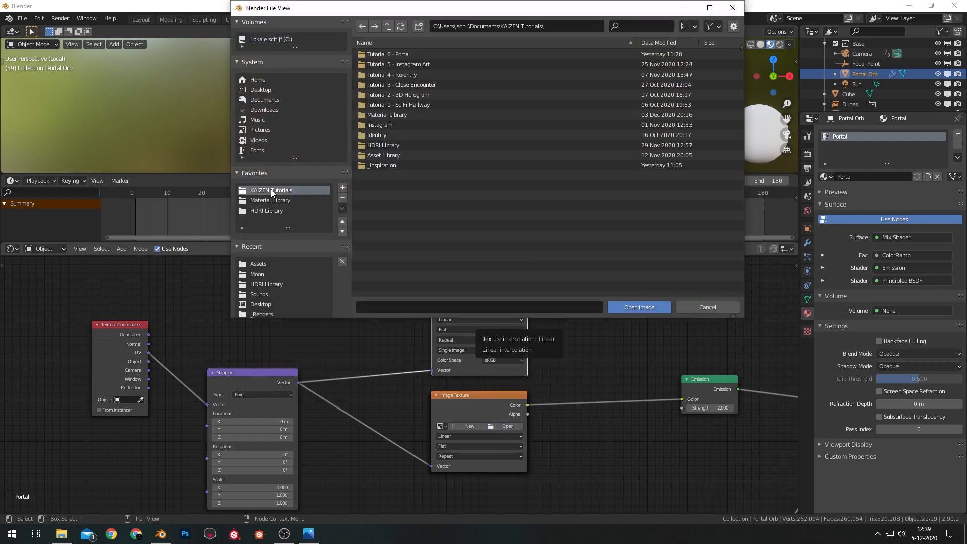
double_click(398, 54)
double_click(384, 74)
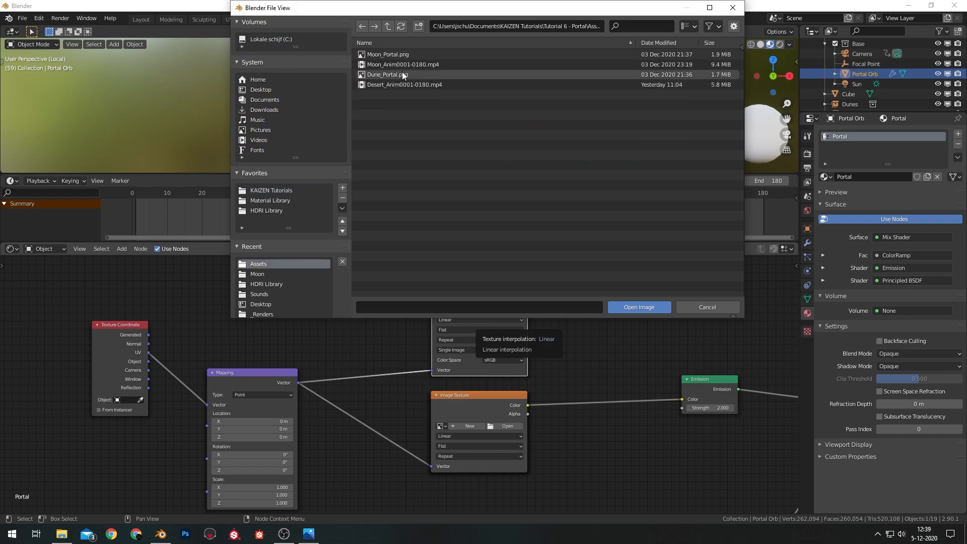
double_click(402, 75)
- Set the Mapping node's Scale to 1.5 in X and 2.2 in Y for the portal images
double_click(346, 428)
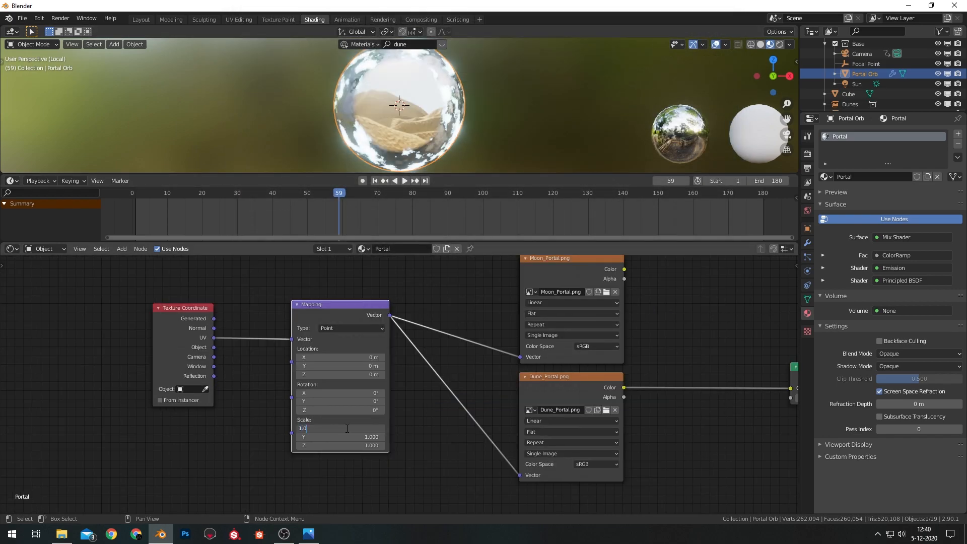
type("1.5")
key("Return")
double_click(370, 437)
type("2.2")
key("Return")
- Set the portal images' Mapping node to a Z rotation of 5° and a Y location of 0.35 m
double_click(370, 410)
type("5")
key("Return")
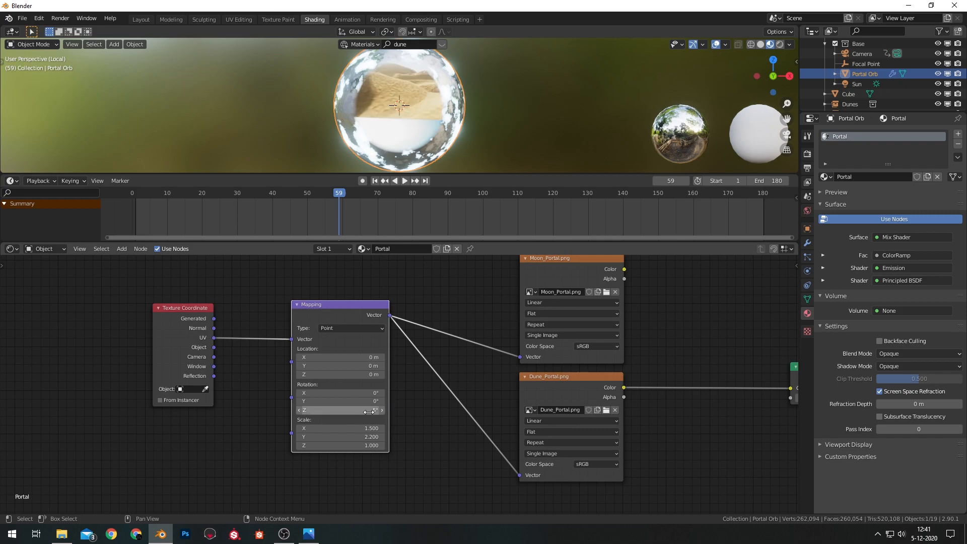
double_click(370, 366)
type(".35")
key("Return")
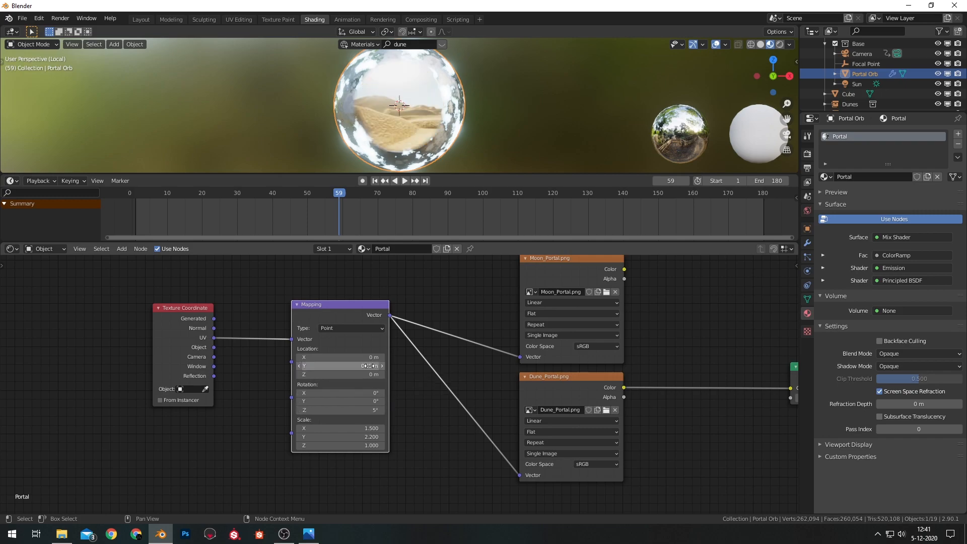
- Alternate the Emission Color input between Moon_Portal.png and Dune_Portal.png to compare them, ending with the dune image linked
scroll(732, 317, "down", 1)
middle_click_drag(732, 319, 419, 334)
left_click_drag(313, 289, 468, 398)
left_click_drag(313, 398, 460, 390)
left_click_drag(313, 289, 468, 399)
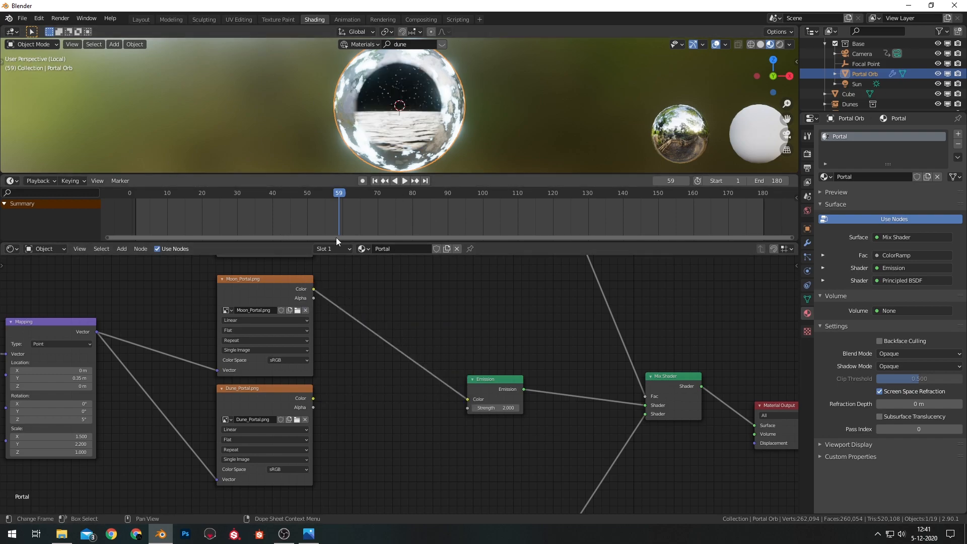
left_click_drag(313, 398, 468, 398)
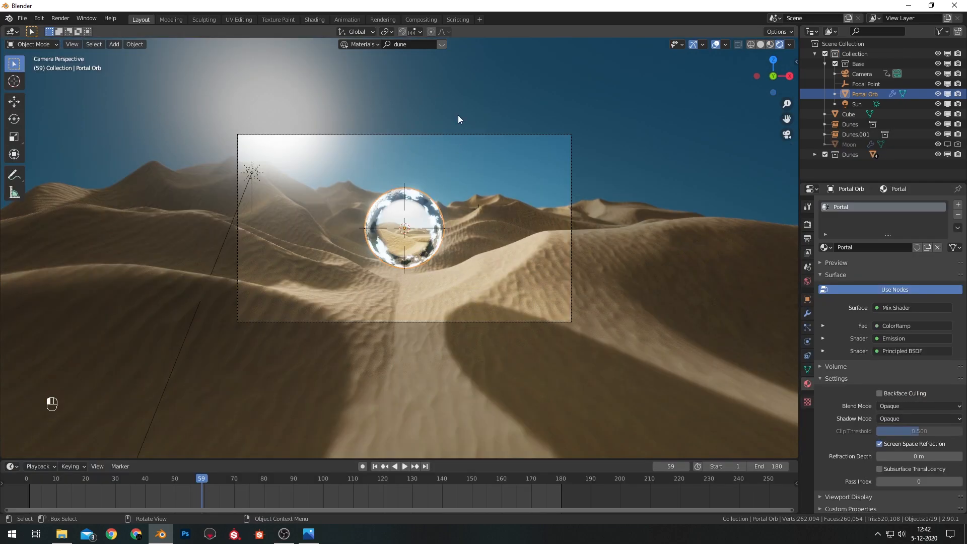
- Reopen the Portal Orb's material in the Shading workspace and link Moon_Portal.png's Color to the Emission Color
left_click(379, 223)
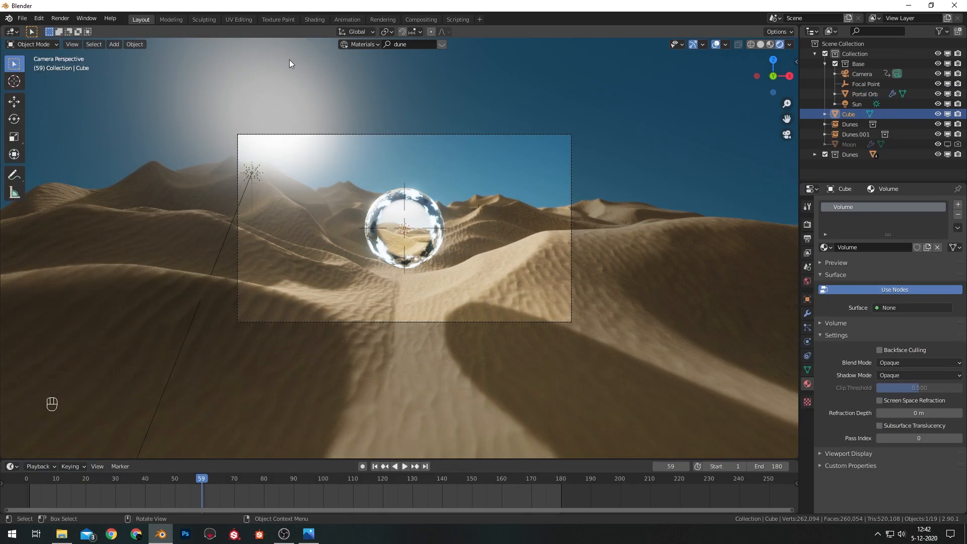
left_click(316, 20)
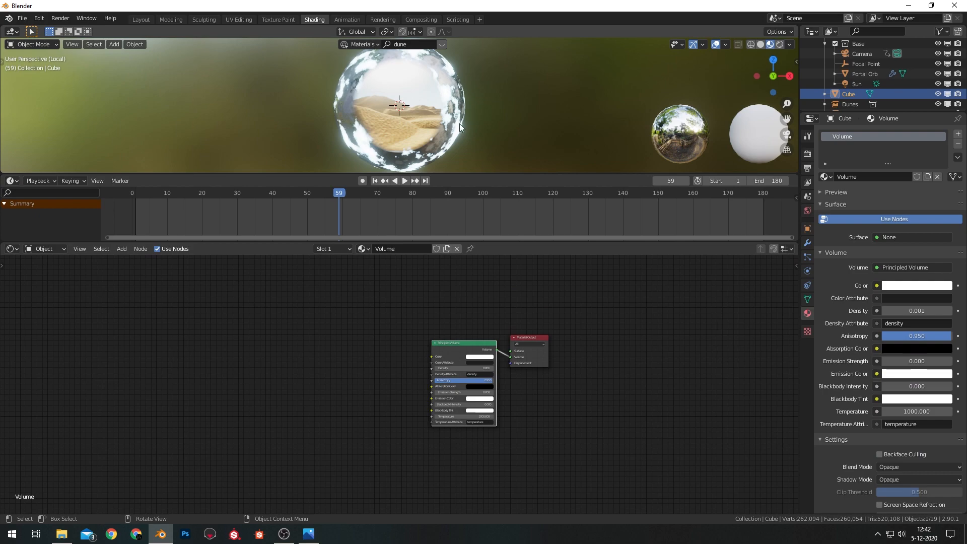
left_click(461, 129)
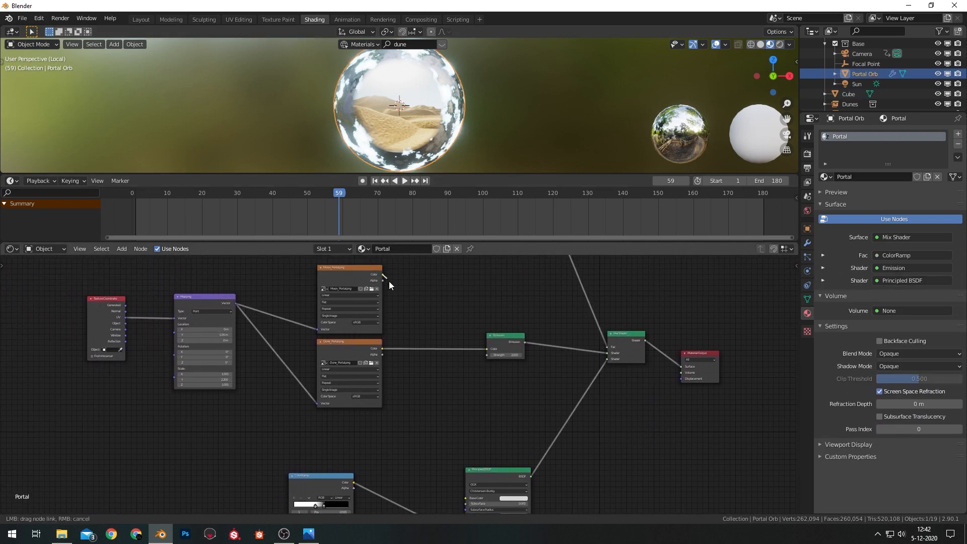
left_click_drag(383, 274, 487, 348)
- At frame 100, move both gradient ColorRamp stops to the ramp's black end and keyframe the white stop at position 0.98
middle_click_drag(482, 285, 451, 416)
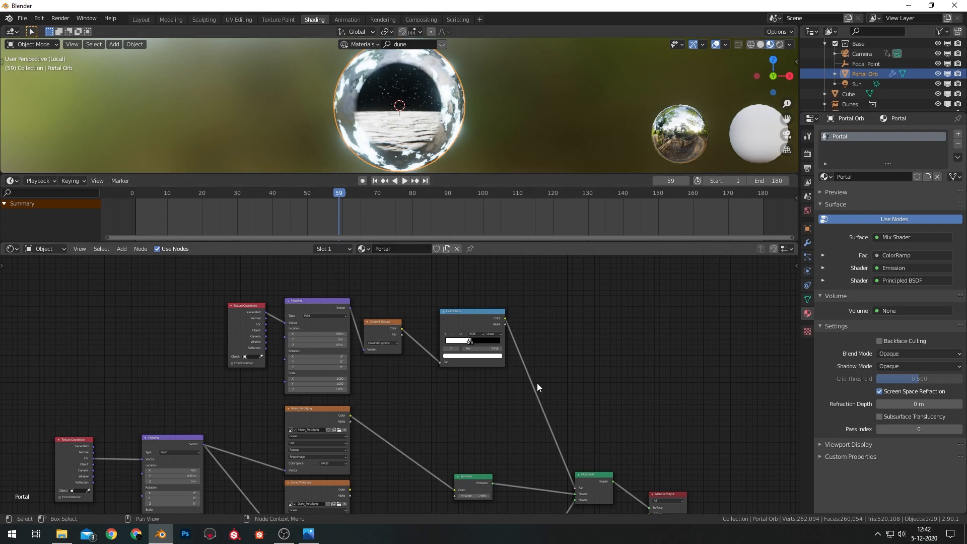
scroll(533, 381, "up", 1)
left_click_drag(630, 201, 482, 202)
scroll(544, 309, "up", 4)
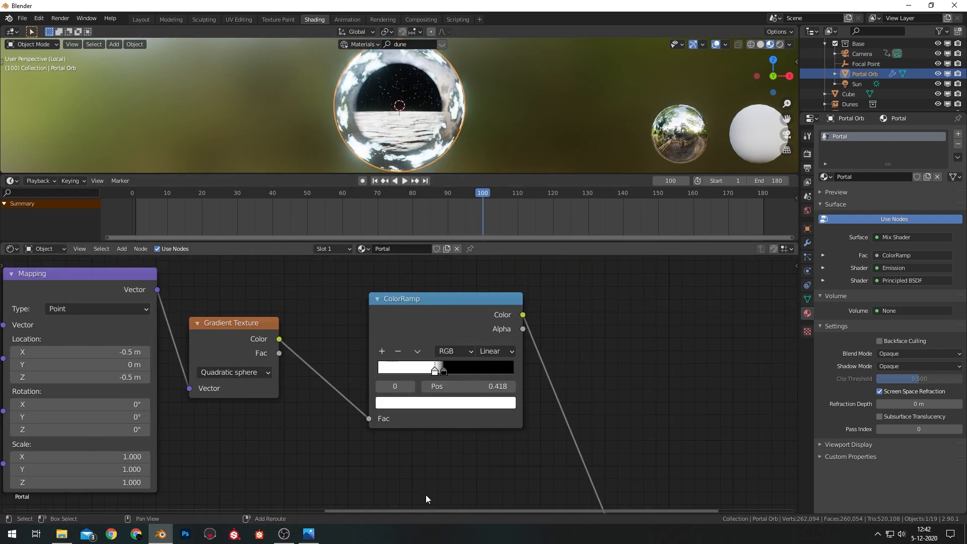
left_click_drag(442, 373, 490, 381)
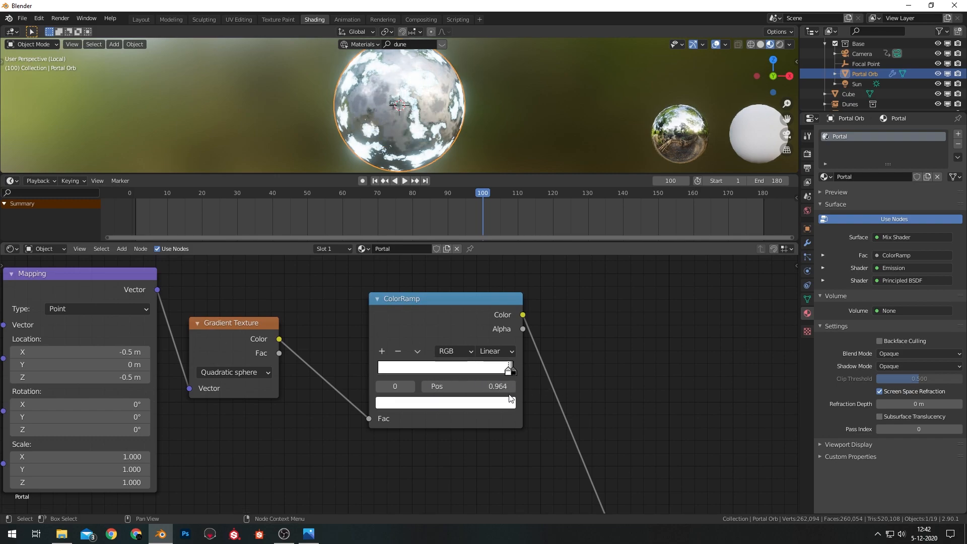
left_click(502, 386)
key("Return")
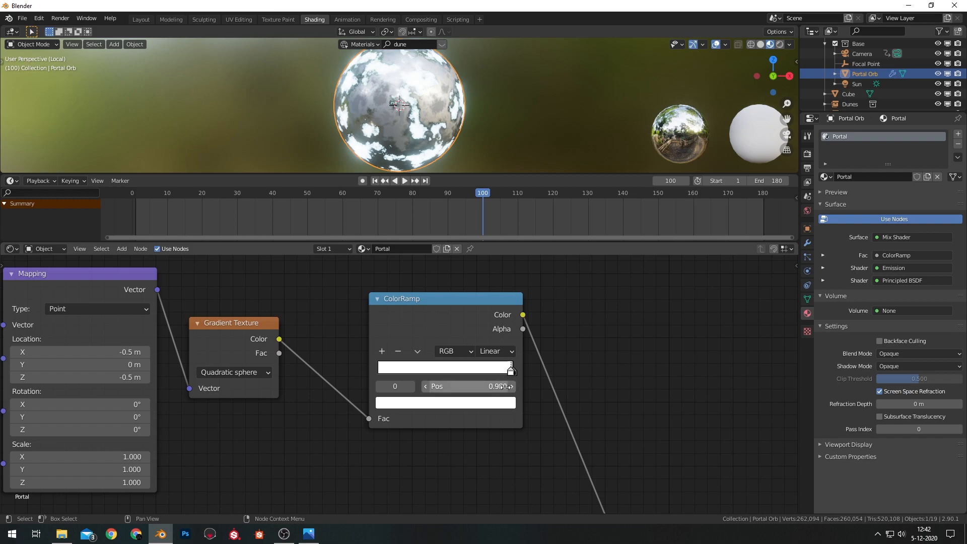
key("i")
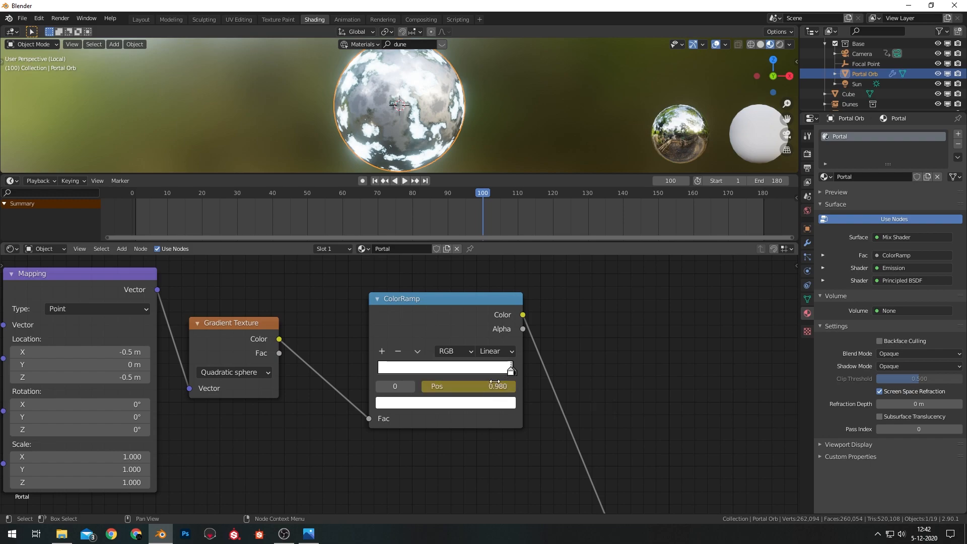
- At frame 110, set the ColorRamp's white stop to position 0.4 and keyframe it
left_click_drag(512, 191, 518, 200)
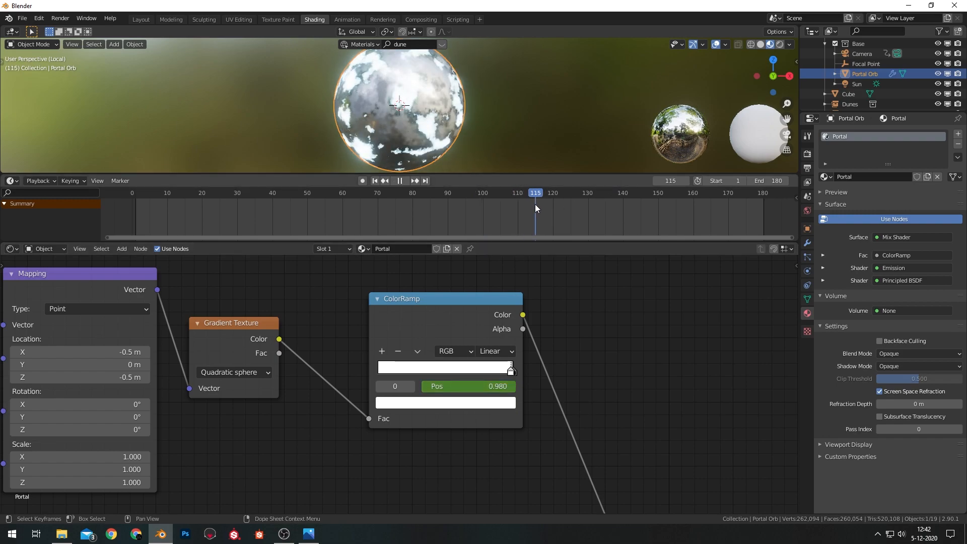
left_click(482, 386)
key("Return")
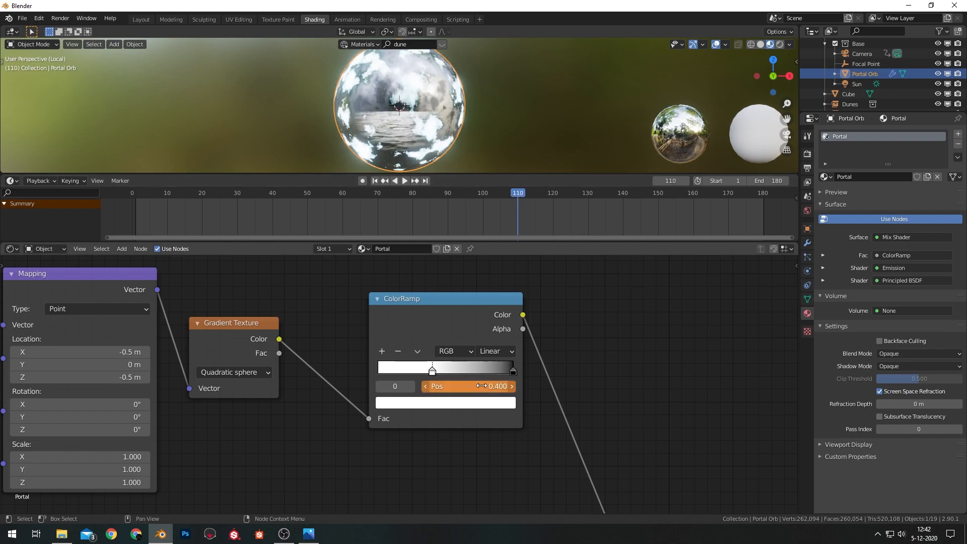
- Keyframe the ColorRamp's black stop at position 1.0 on frame 100
left_click(513, 372)
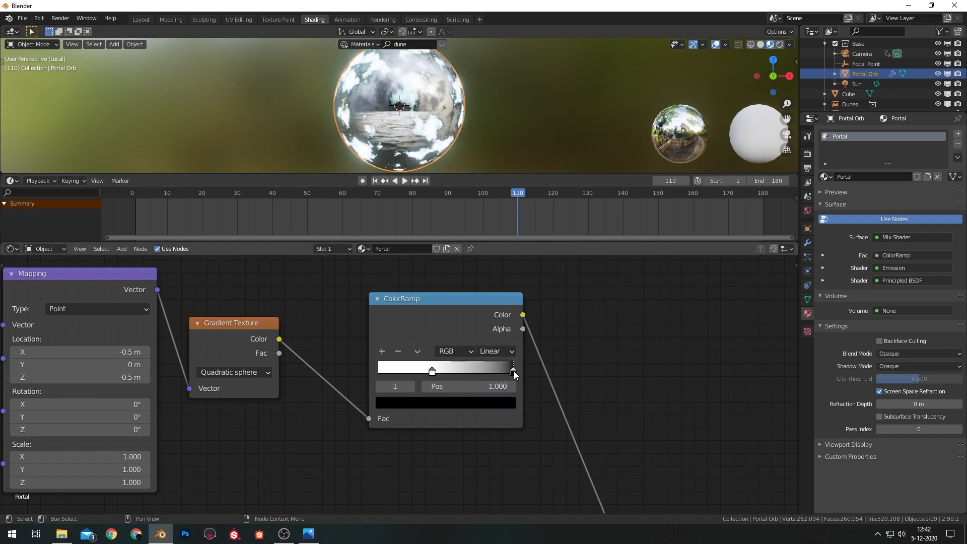
left_click(483, 202)
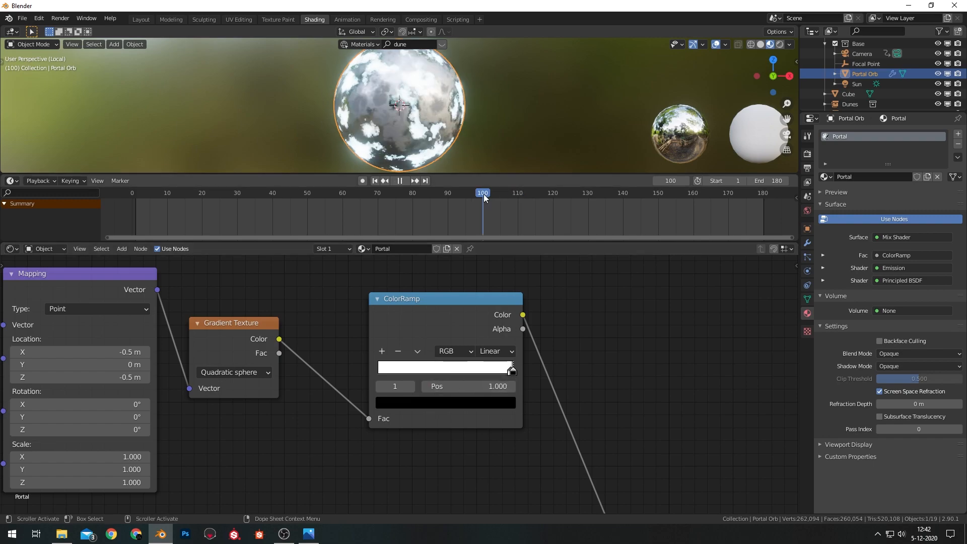
left_click(488, 385)
key("Return")
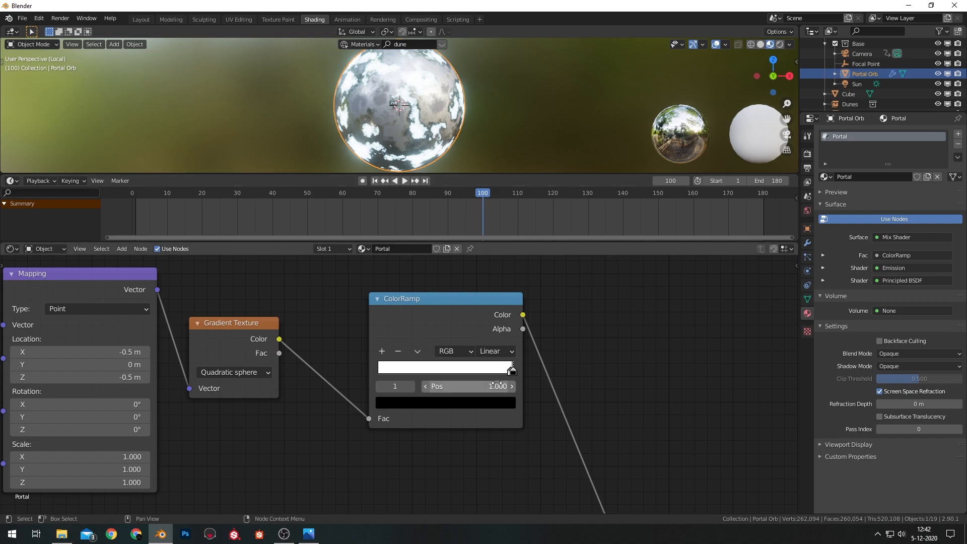
key("i")
- At frame 110, set the ColorRamp's black stop to position 0.45 and keyframe it
left_click(517, 201)
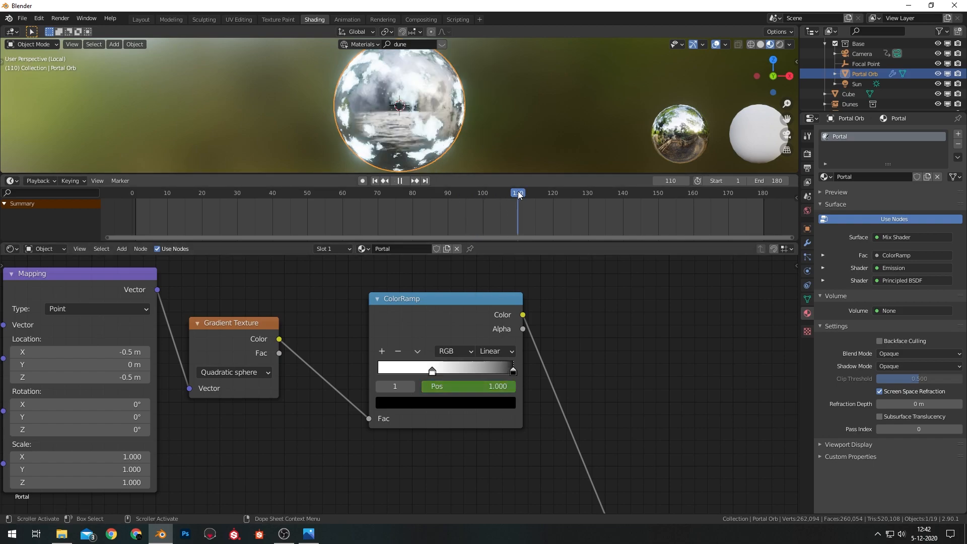
left_click(490, 386)
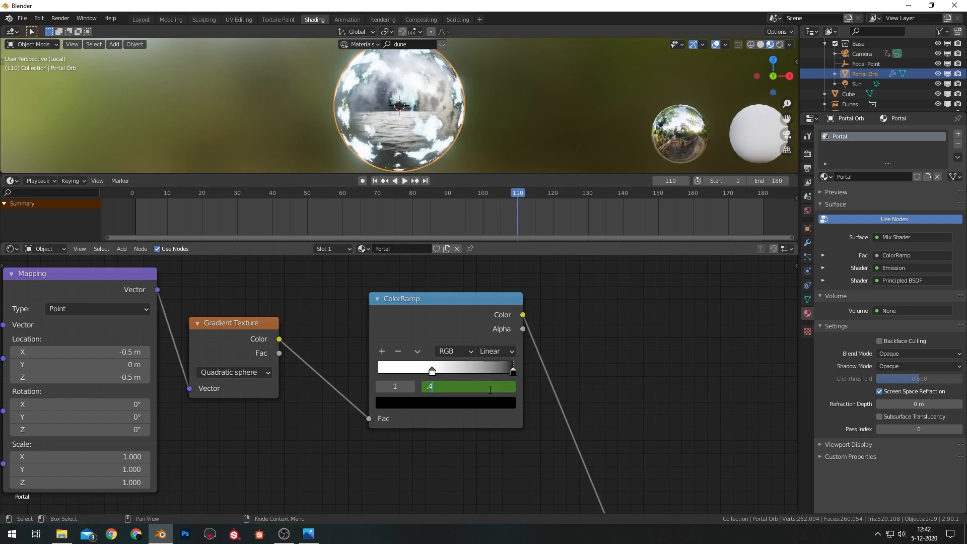
key("Return")
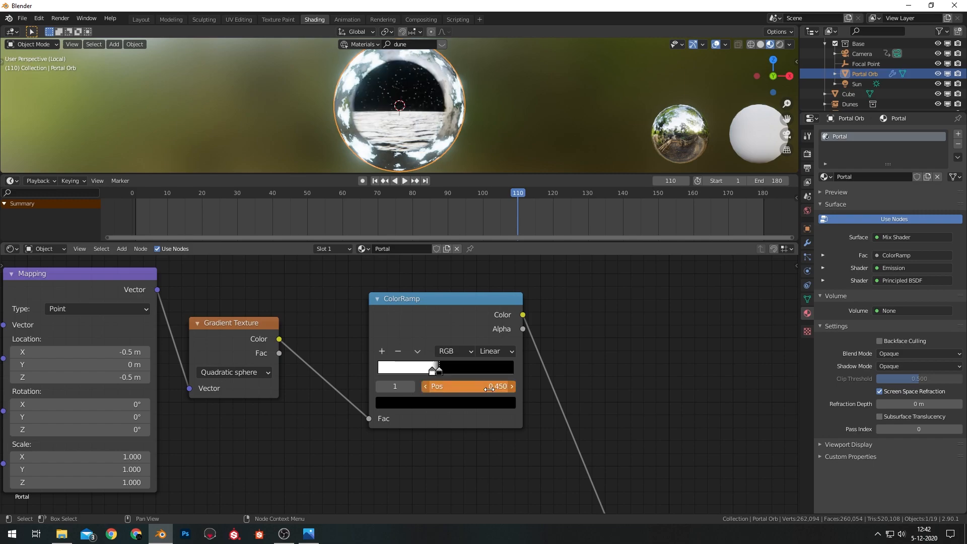
key("i")
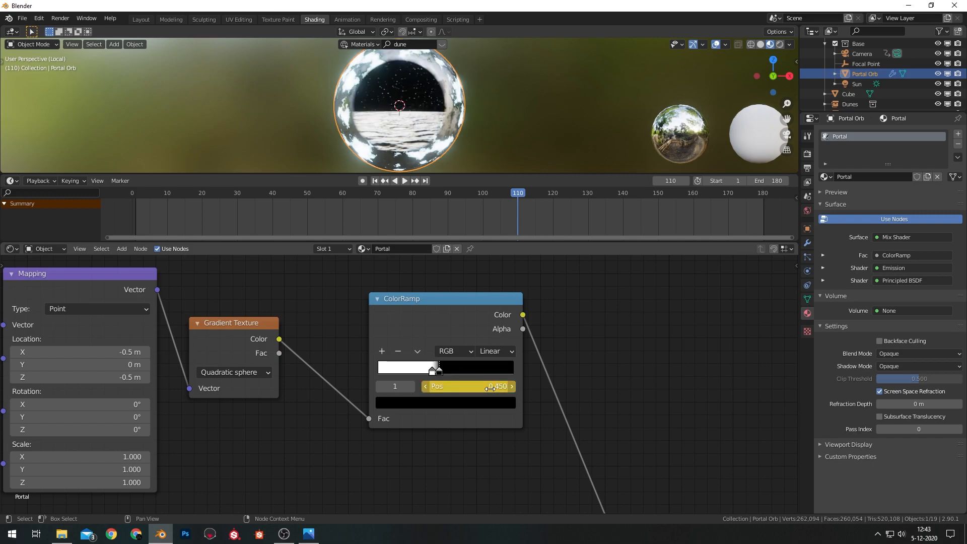
- Play the animation from just before frame 100 to review the portal opening
left_click(463, 197)
key("space")
key("space")
left_click(461, 195)
key("space")
key("space")
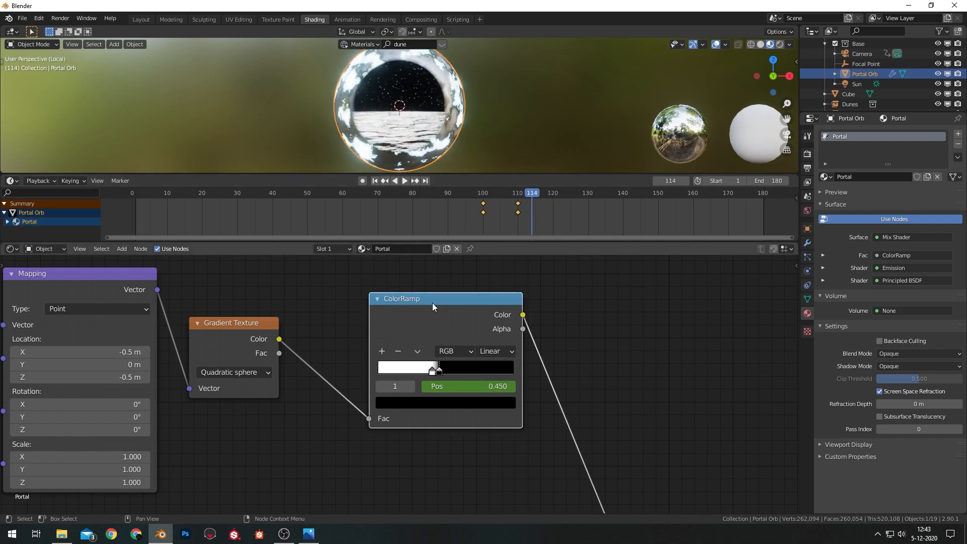
- Select the ColorRamp keyframes at frames 100 and 110 and set their interpolation to Exponential
left_click_drag(451, 219, 566, 198)
key("t")
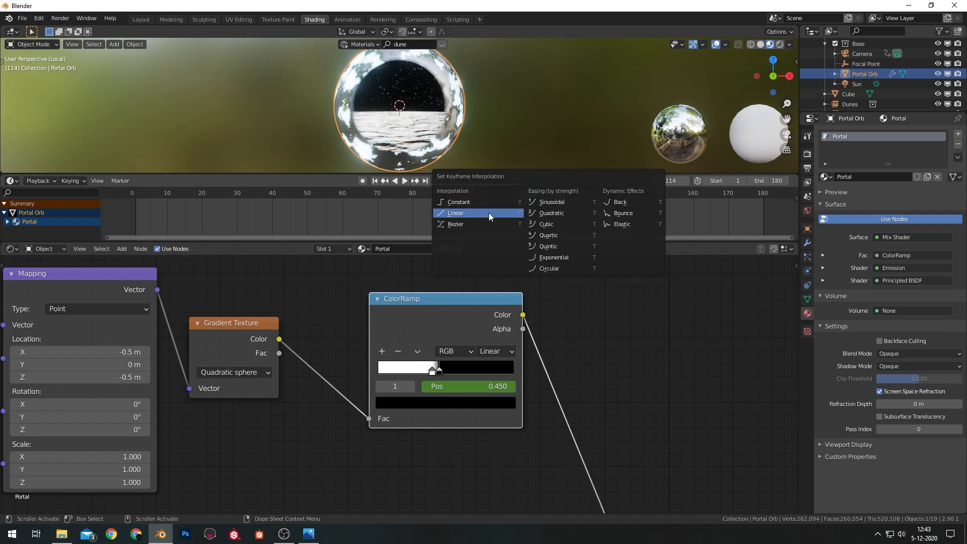
left_click(557, 258)
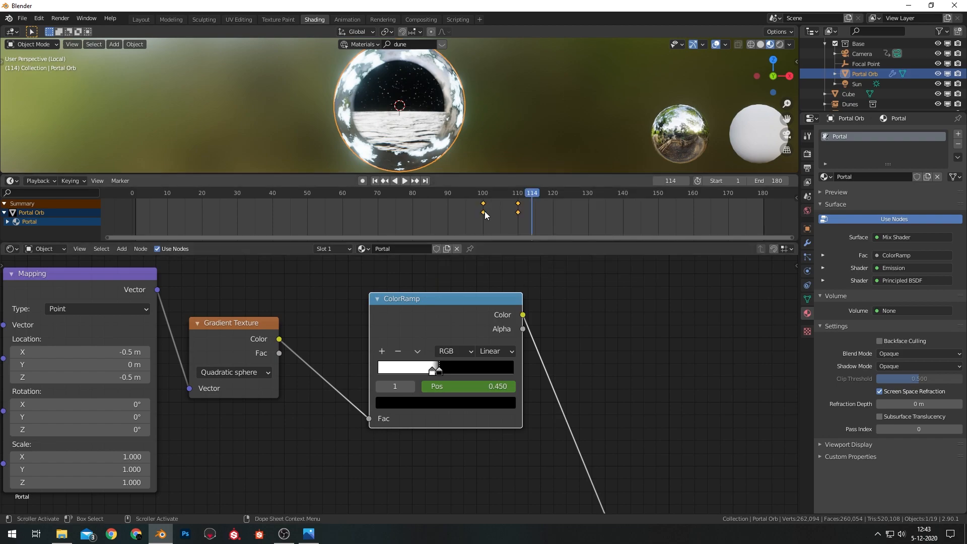
- Replay the portal opening from just before frame 100 to check its exponential easing
left_click(469, 192)
key("space")
left_click(461, 195)
left_click(460, 195)
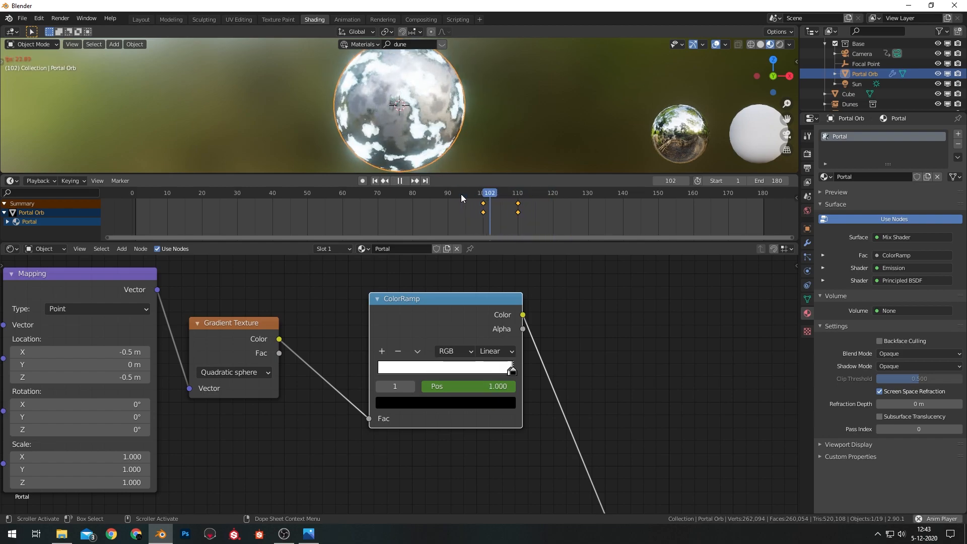
key("space")
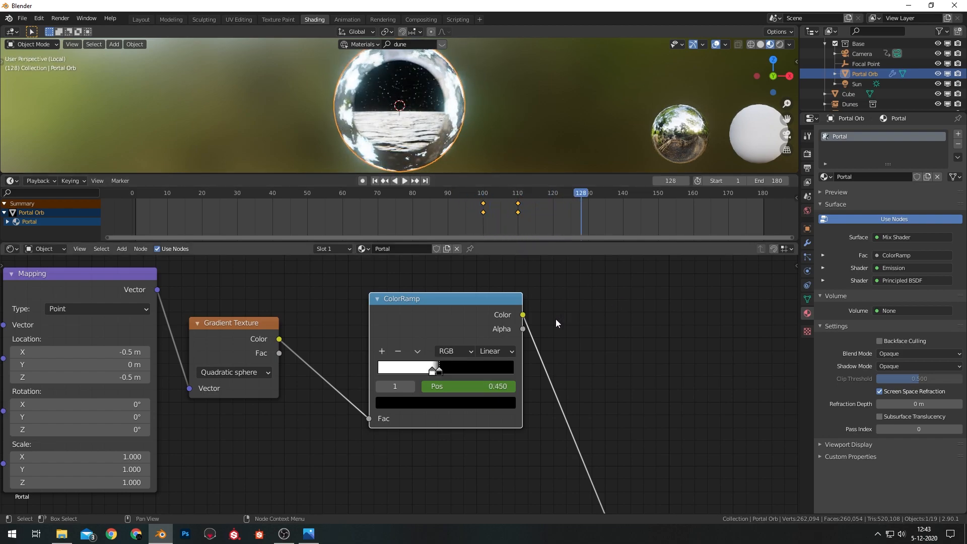
- Play the animation from frame 1 through the camera in the Layout workspace, then return to frame 1
left_click(143, 20)
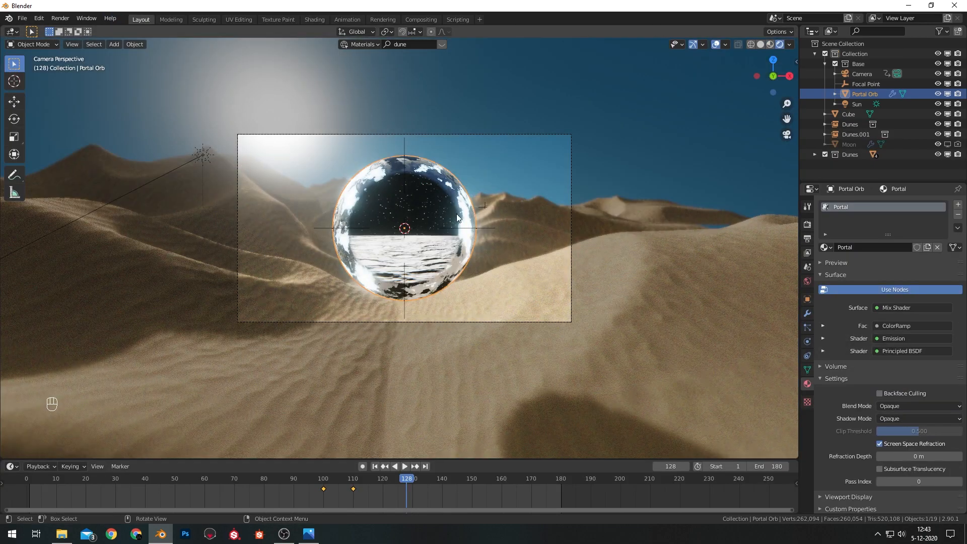
left_click(29, 482)
key("space")
left_click(481, 167)
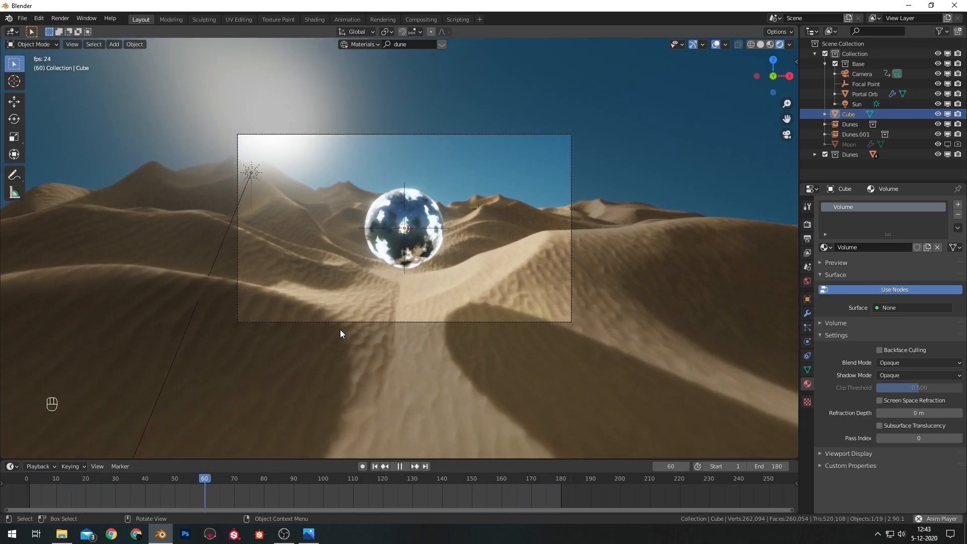
key("space")
left_click(30, 482)
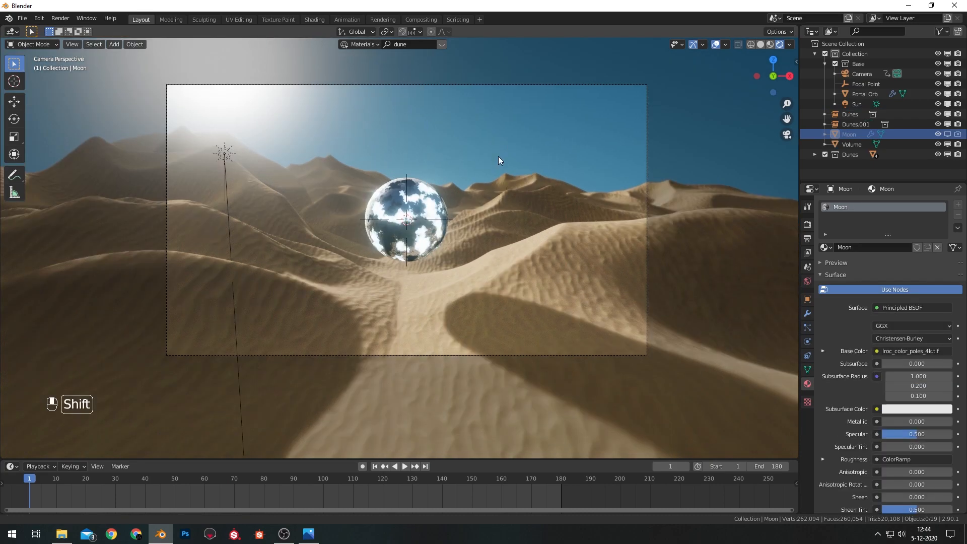
- Disable the Dunes and Dunes.001 objects in viewports and renders, and disable the Dunes collection in viewports
middle_click_drag(453, 242, 359, 255, "shift")
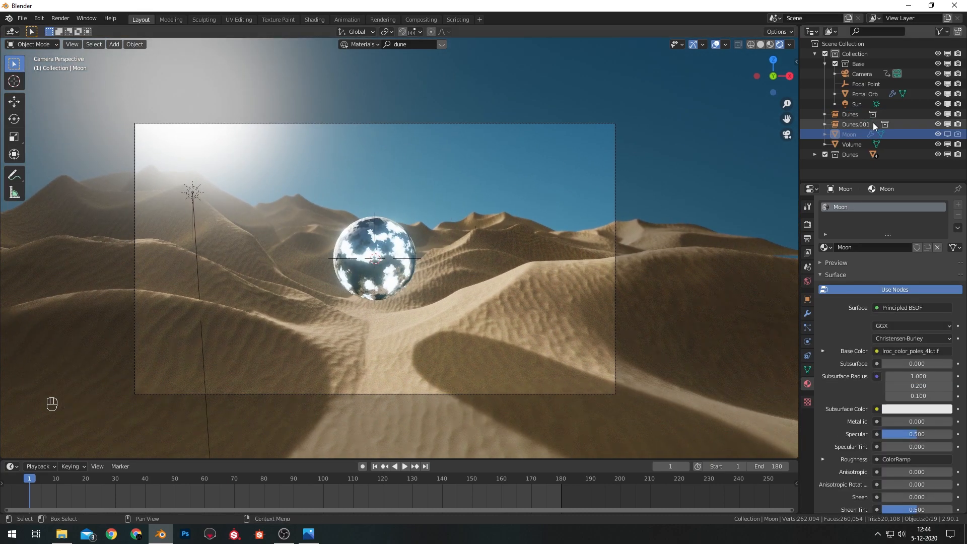
left_click(947, 115)
left_click(946, 125)
left_click(957, 125)
left_click(958, 115)
left_click(948, 156)
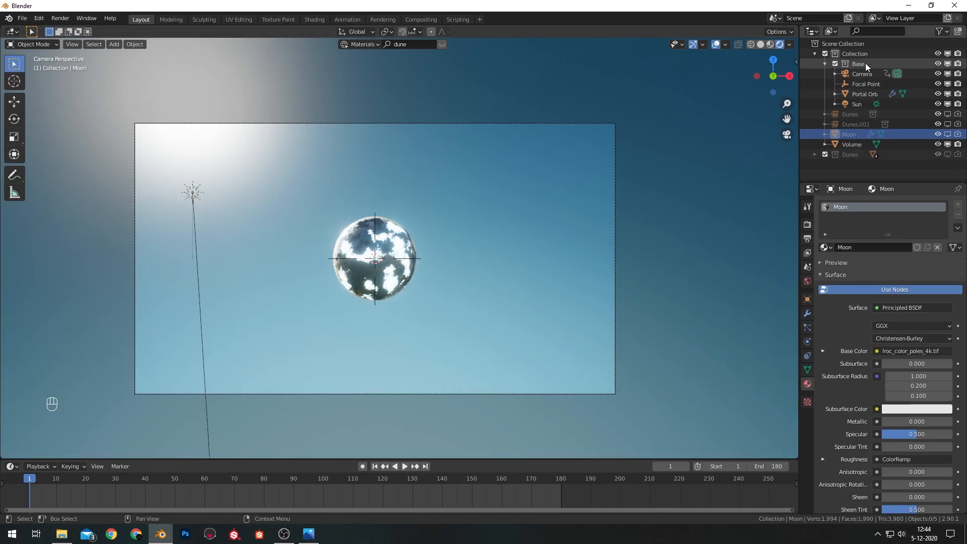
- Disable the Volume object and enable the Moon object in viewports and renders, with Portal Orb selected
left_click(864, 94)
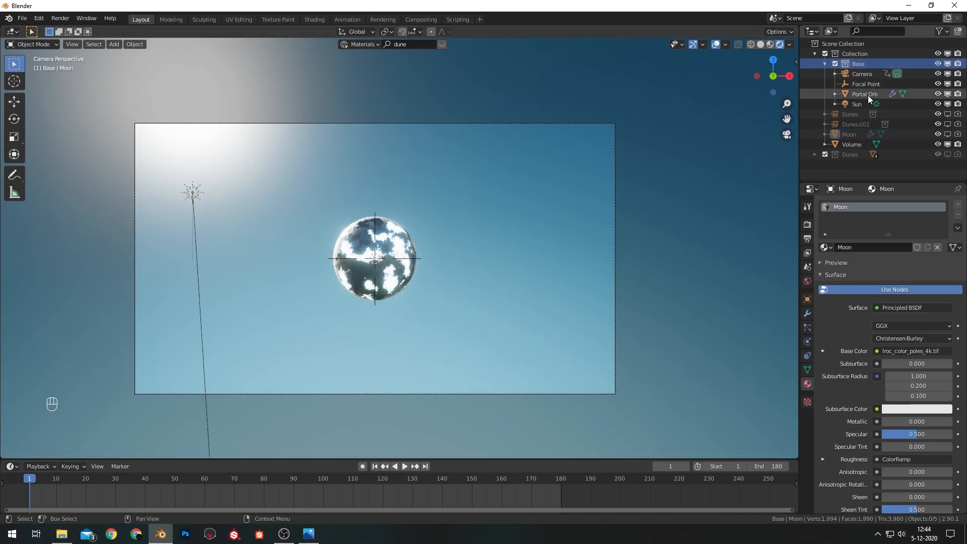
left_click(947, 144)
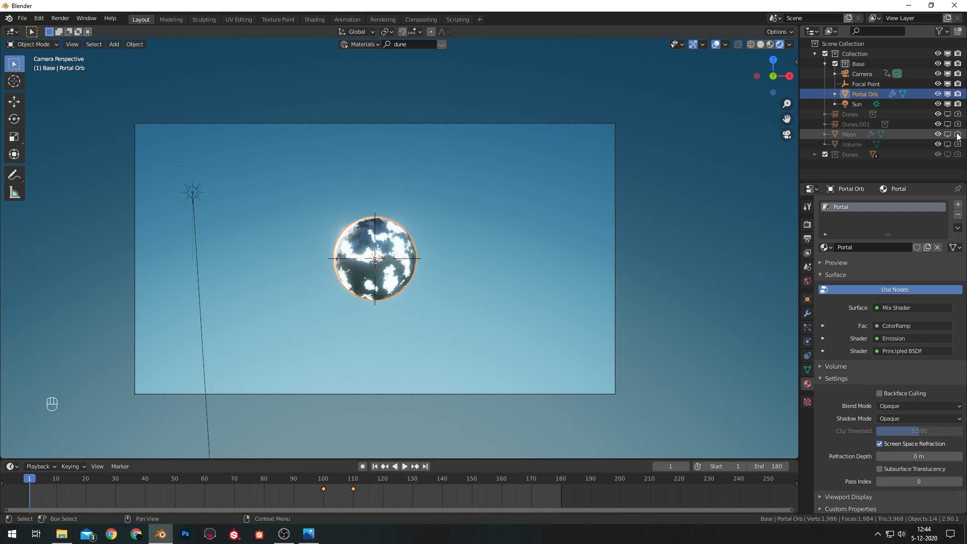
left_click(947, 134)
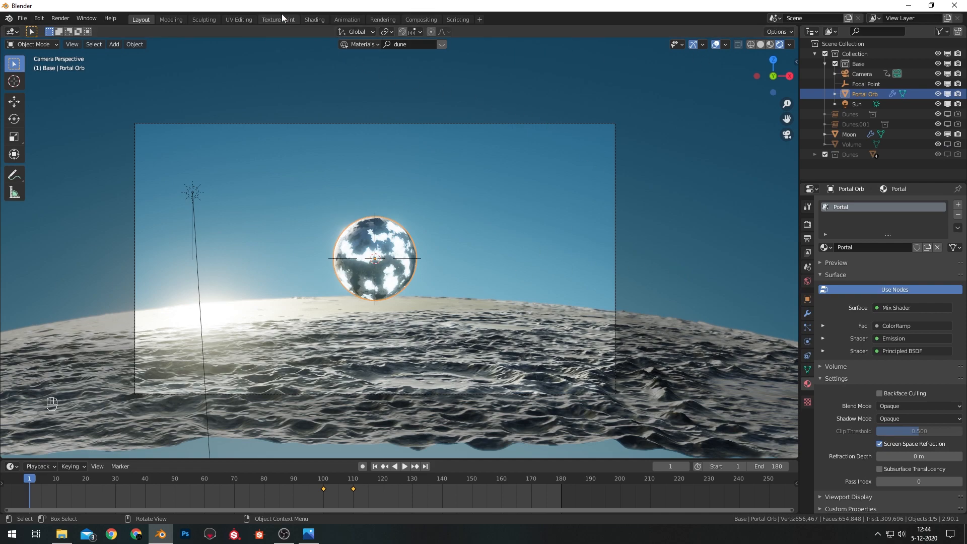
- Set the factor of the World shader's final Mix Shader to 1.000 and view the scene in the Layout workspace
left_click(314, 19)
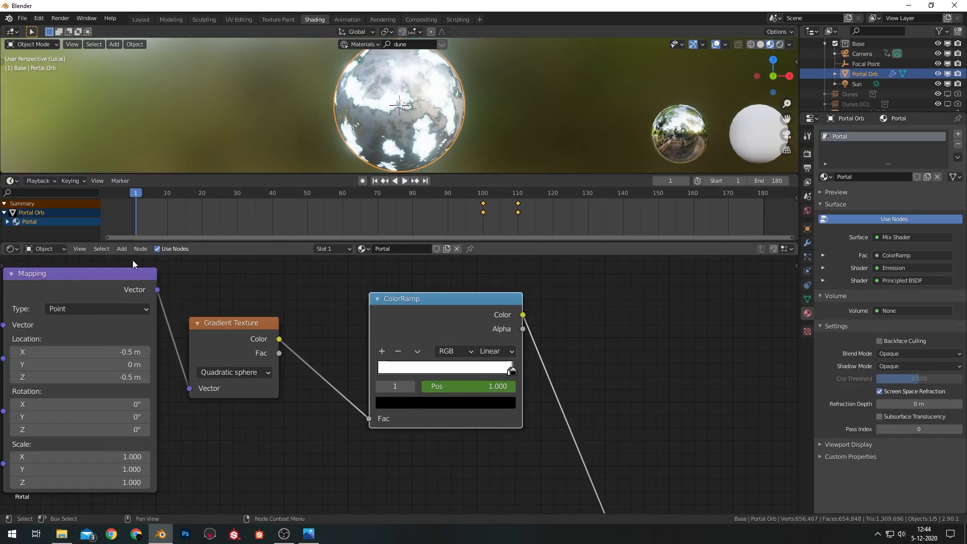
left_click(43, 249)
left_click(40, 273)
scroll(491, 337, "down", 6)
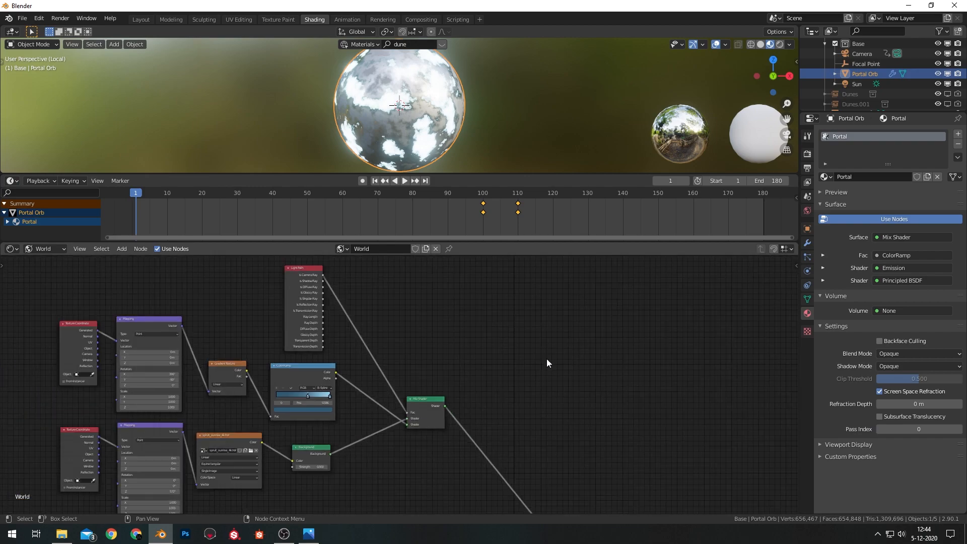
scroll(409, 346, "up", 5)
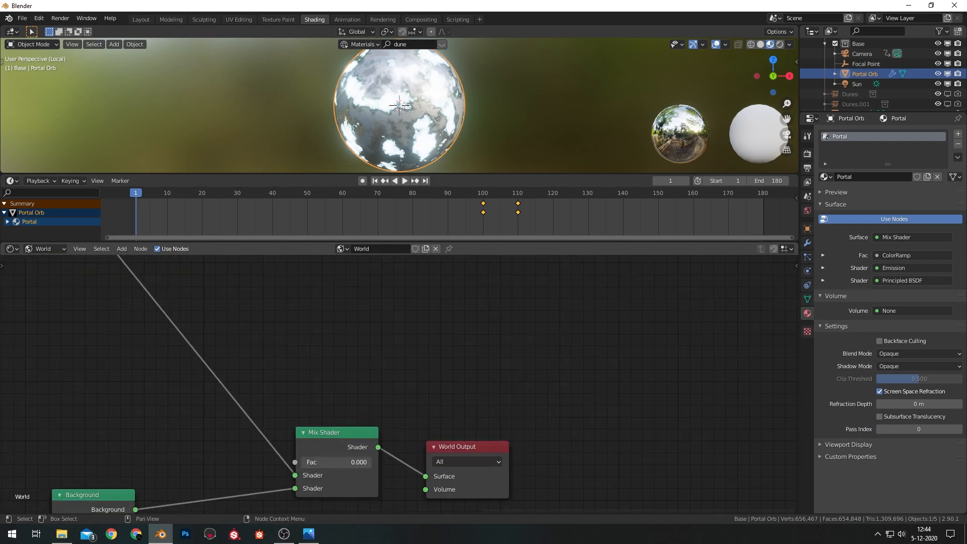
left_click(141, 19)
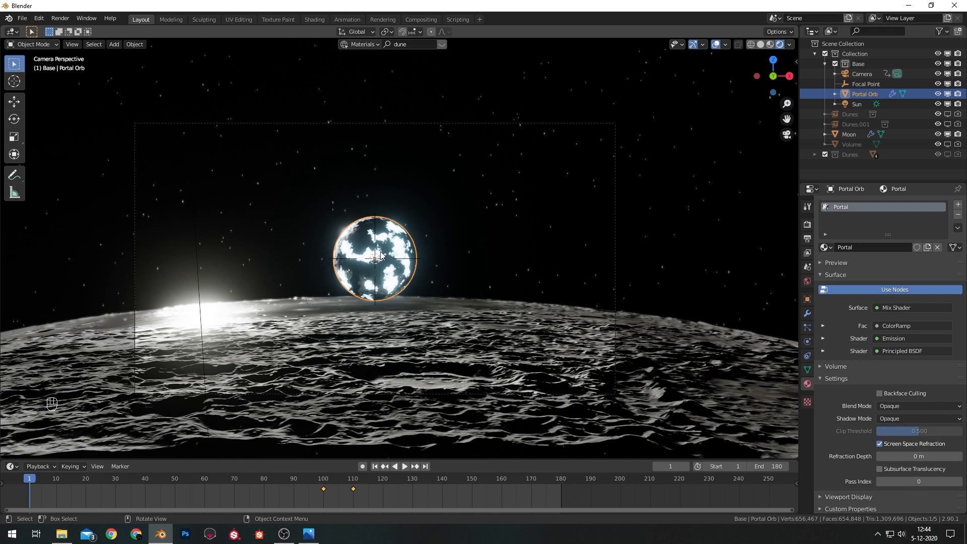
- Connect the Dune_Portal.png colour output to the Emission colour in the Portal material, replacing the Moon_Portal.png image
left_click(314, 19)
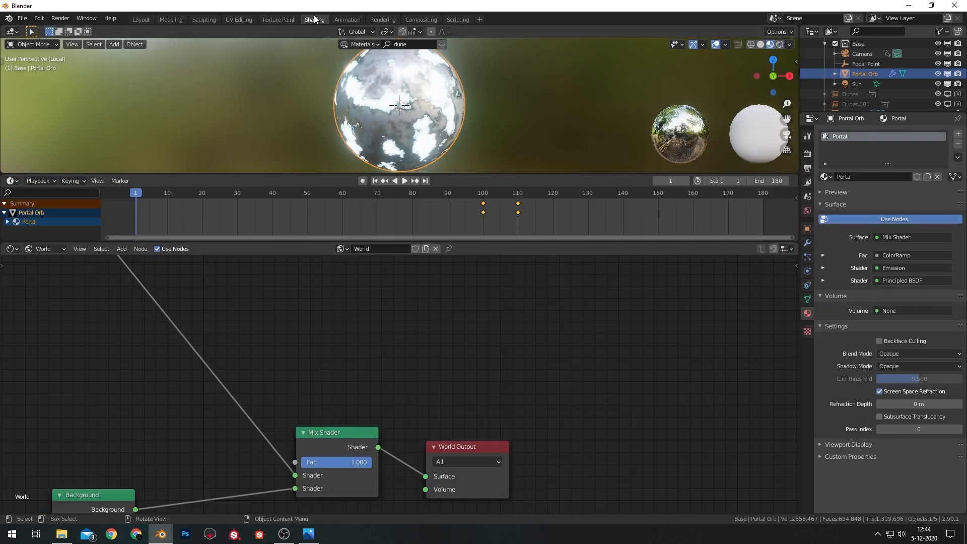
mouse_move(271, 385)
middle_mouse_down()
mouse_move(373, 382)
mouse_move(474, 402)
middle_mouse_up()
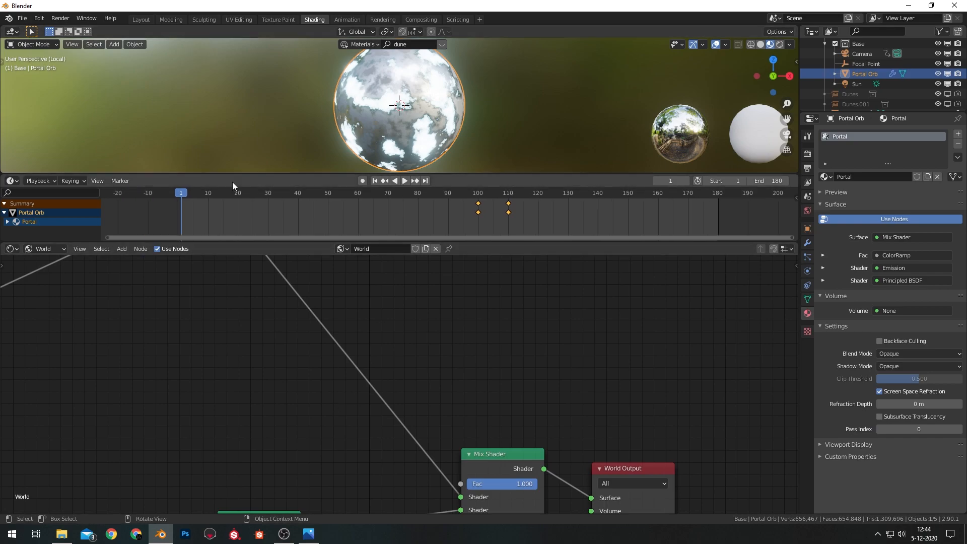
left_click(44, 249)
left_click(50, 258)
scroll(276, 383, "down", 8)
middle_click_drag(188, 418, 492, 387)
scroll(245, 419, "down", 4)
scroll(498, 377, "up", 5)
scroll(515, 339, "up", 3)
middle_click_drag(555, 381, 507, 408)
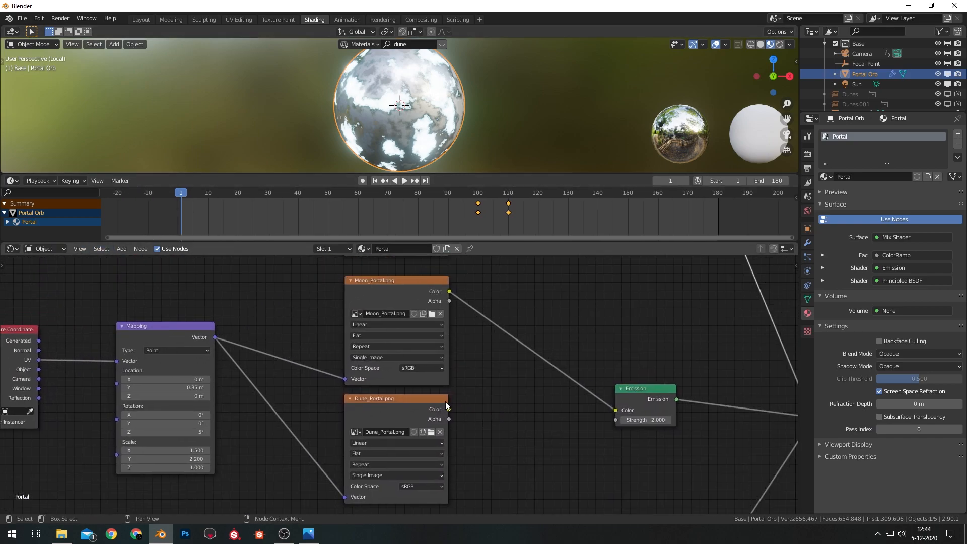
left_click_drag(450, 409, 617, 409)
- Play the moon scene's animation through the camera in the Layout workspace and stop it
left_click(141, 19)
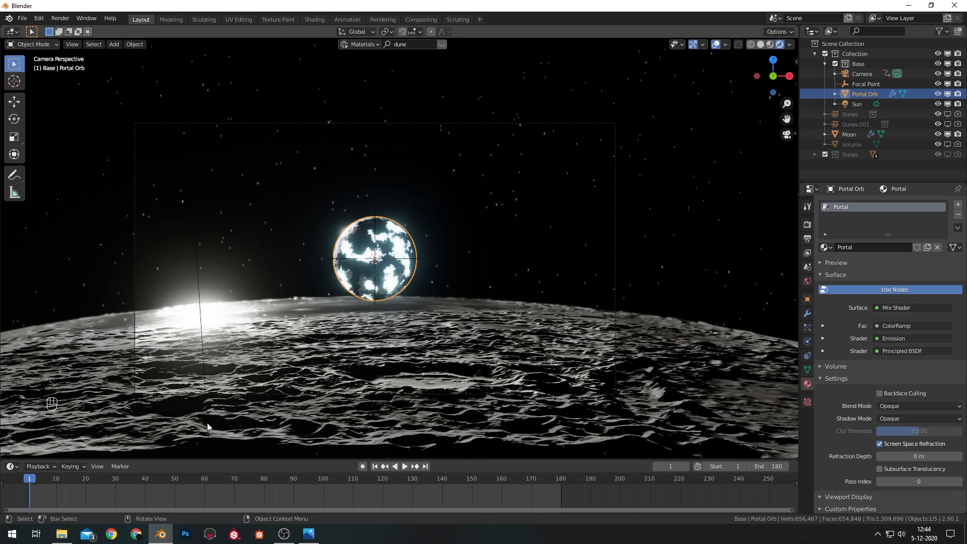
key("space")
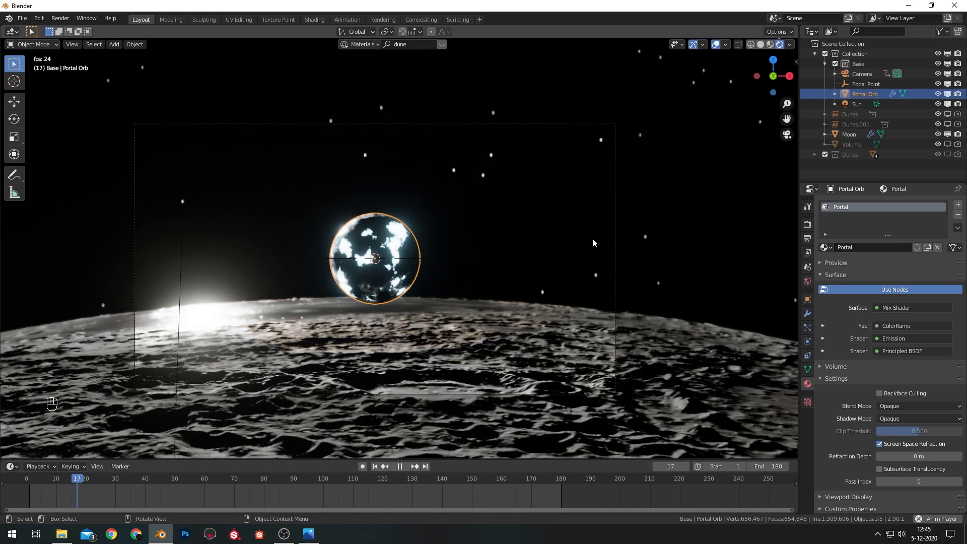
left_click(480, 19)
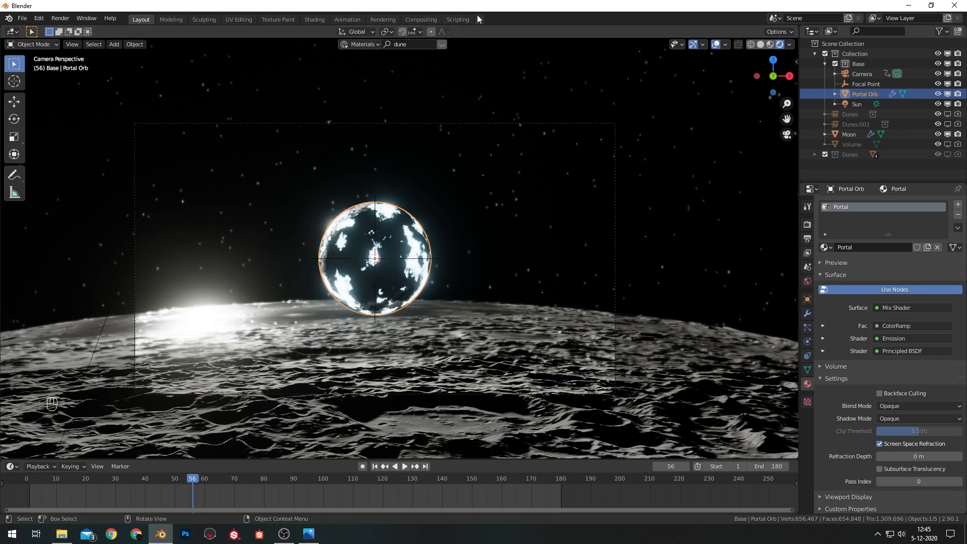
- Add a Video Editing workspace to the file
left_click(477, 18)
mouse_move(453, 77)
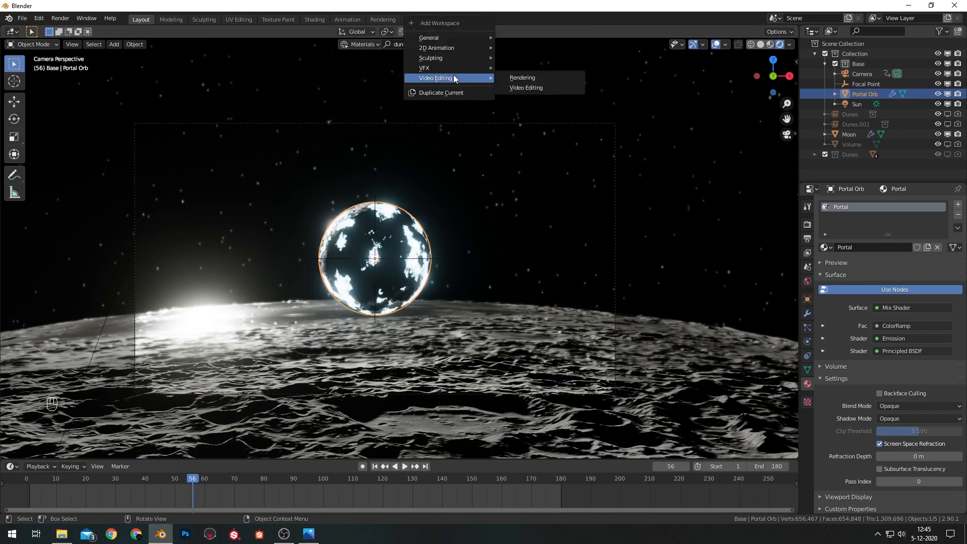
left_click(525, 87)
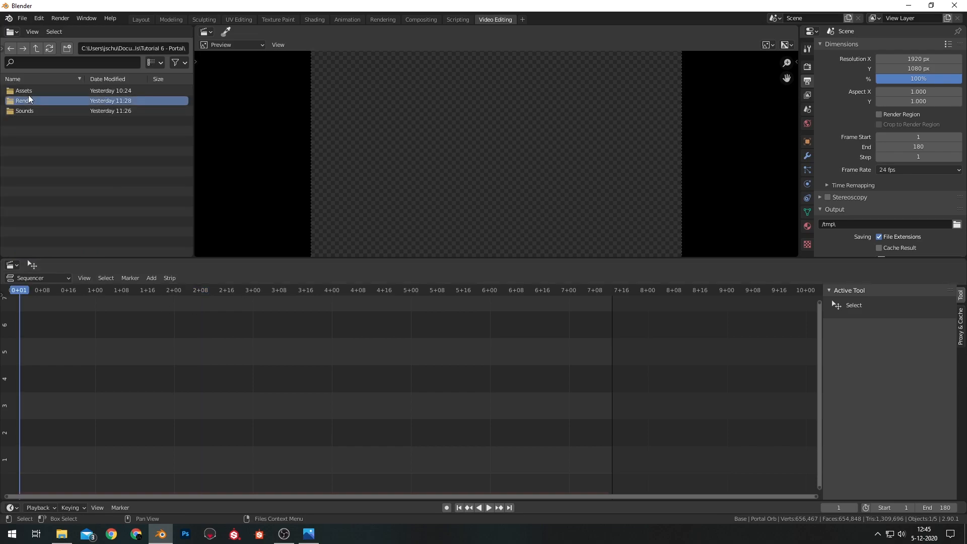
- Add Desert_Anim0001-0180.mp4 from the Assets folder to the sequencer as a movie strip on channel 2 starting at frame 1
double_click(30, 99)
left_click(152, 62)
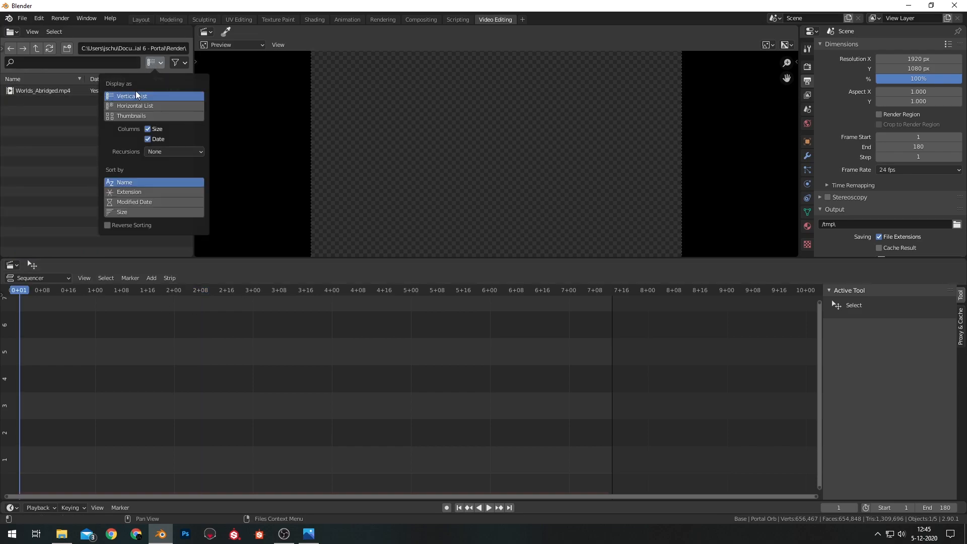
left_click(10, 48)
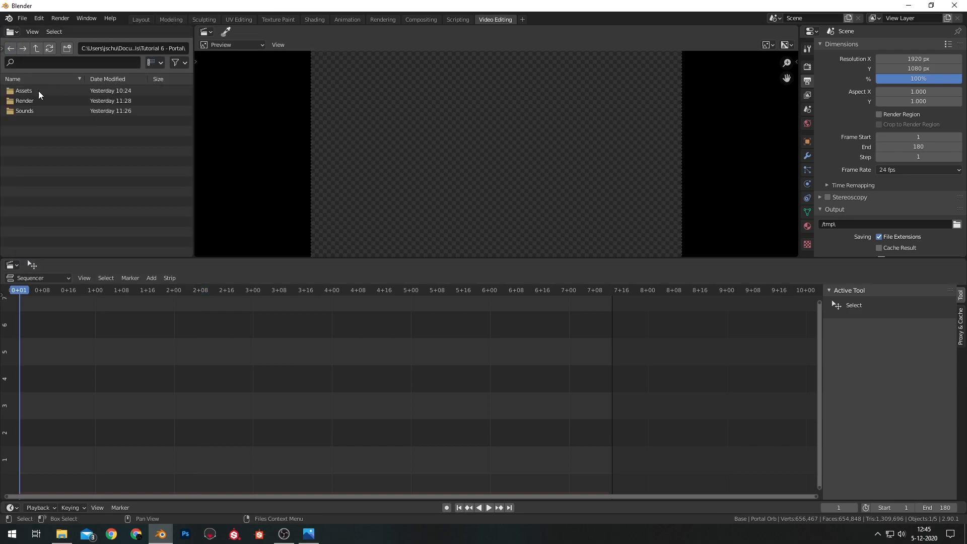
double_click(39, 91)
left_click(54, 100)
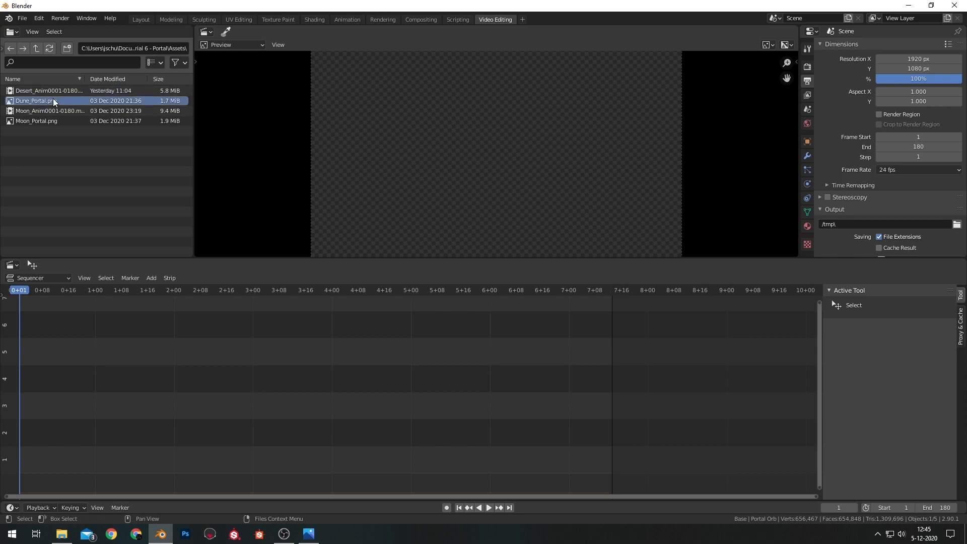
left_click(35, 92)
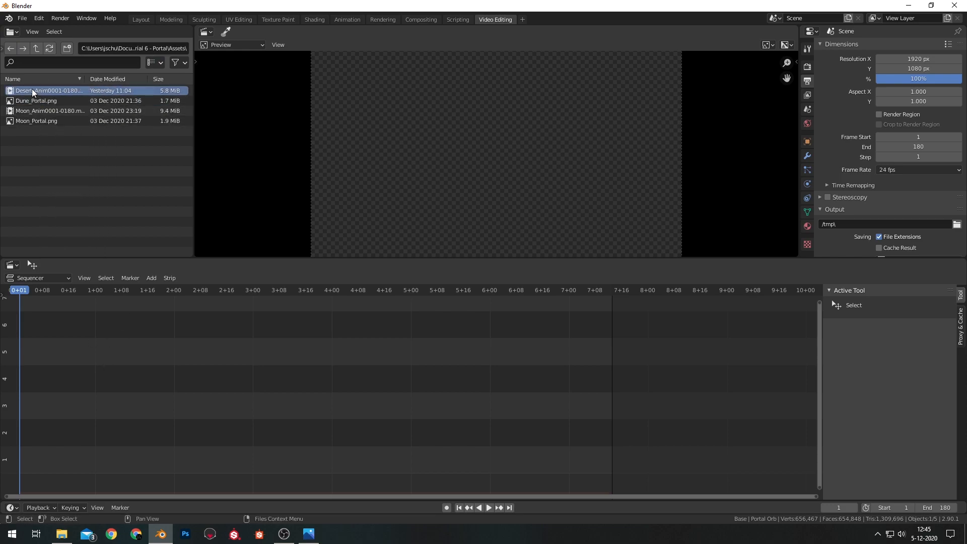
left_click_drag(8, 92, 91, 395)
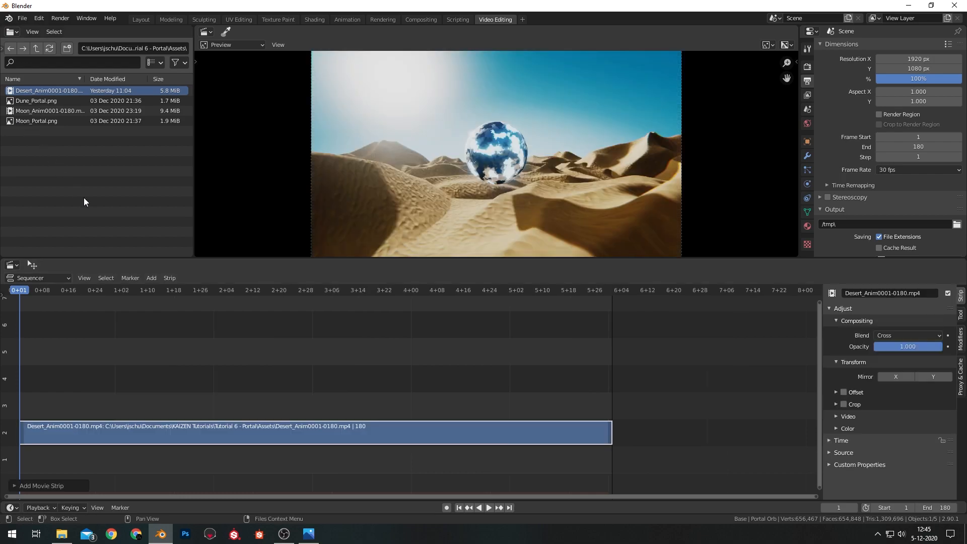
- Set the end frame to 360 and place Moon_Anim0001-0180.mp4 directly after the desert strip on channel 2
left_click(936, 507)
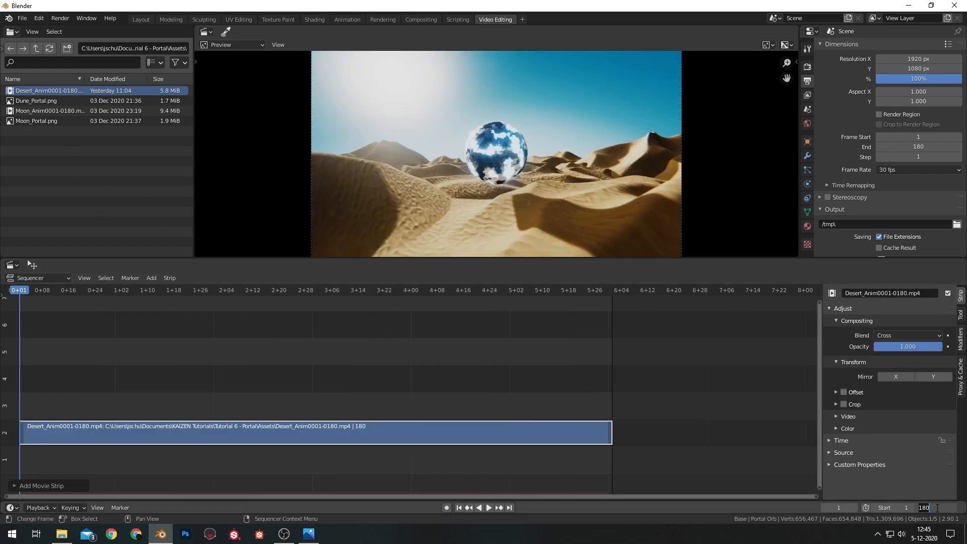
type("360")
key("Return")
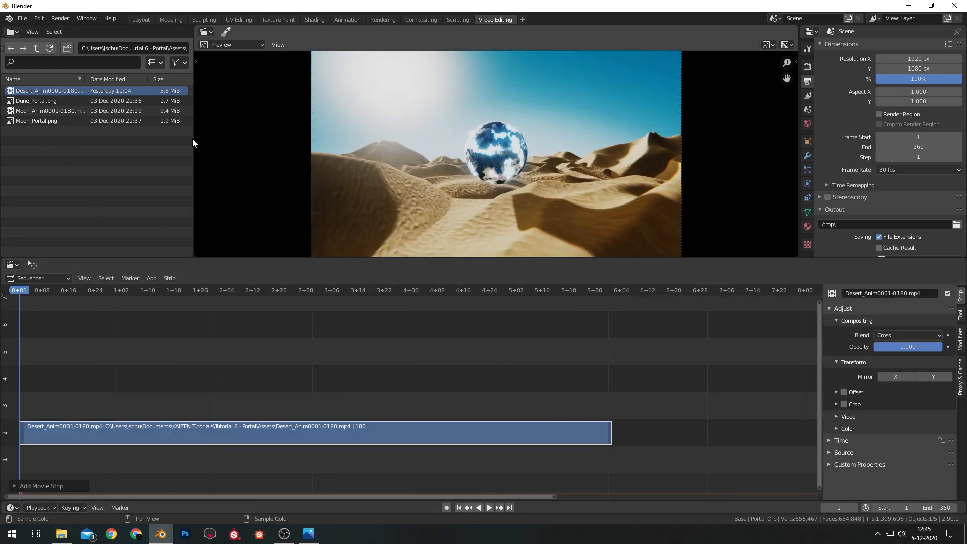
left_click_drag(20, 111, 133, 388)
left_click_drag(42, 401, 630, 430)
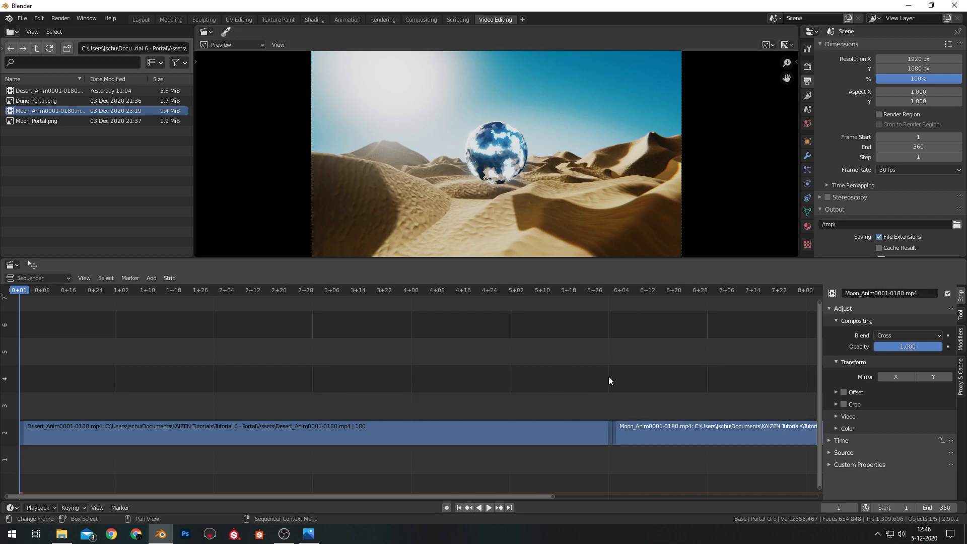
- Add a color strip on channel 3 across the cut between the two clips, ending at about frame 188
key("shift+a")
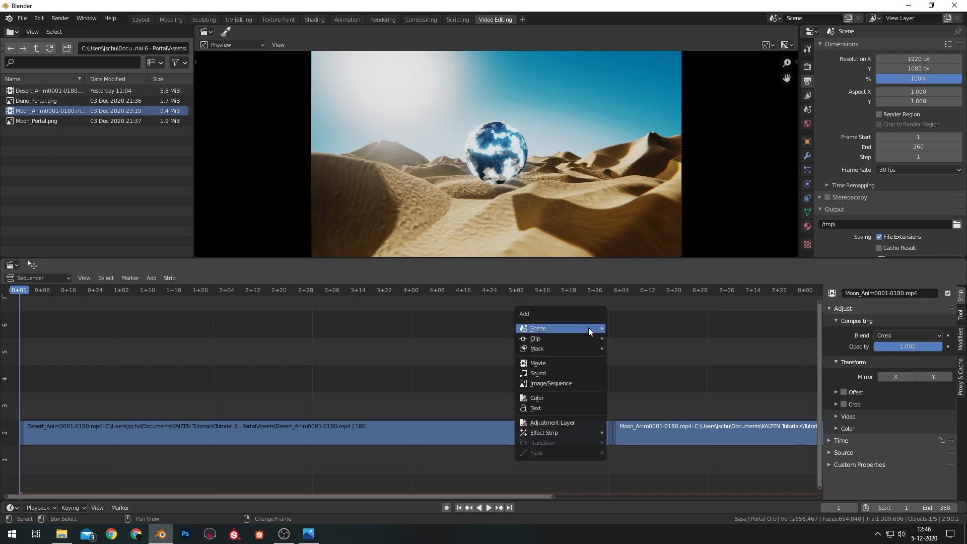
left_click(557, 399)
key("g")
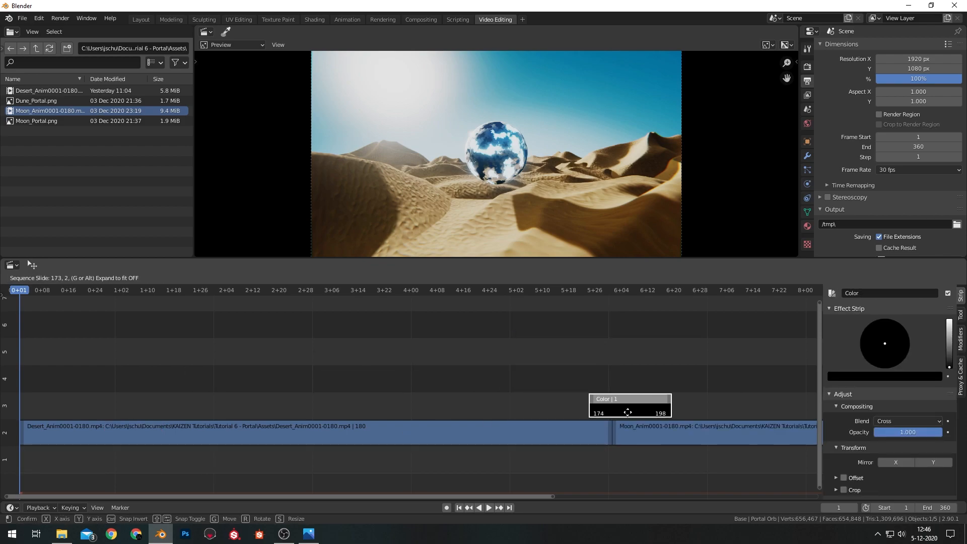
left_click(607, 411)
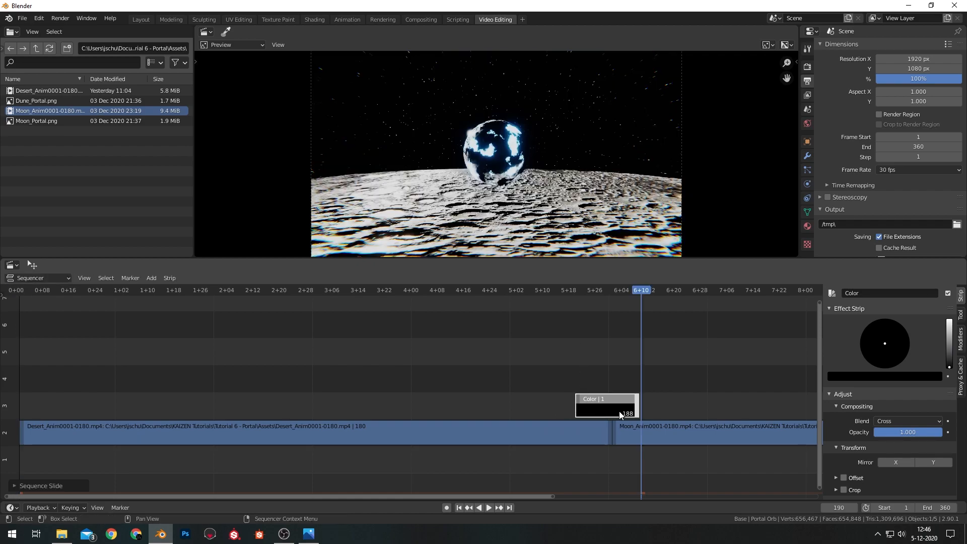
left_click(652, 365)
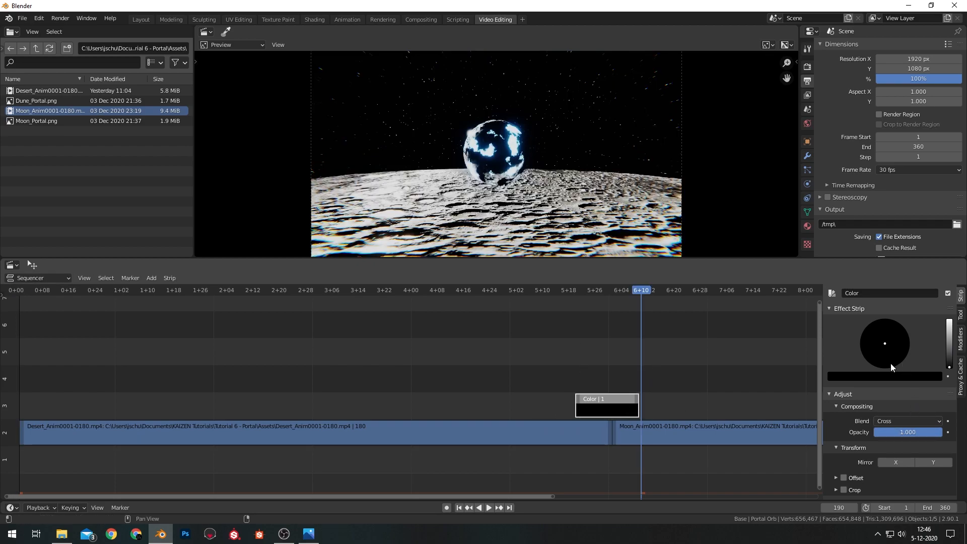
- Make the color strip white and trim its start to frame 171, with the playhead at frame 181
left_click_drag(950, 336, 950, 318)
left_click_drag(618, 295, 612, 294)
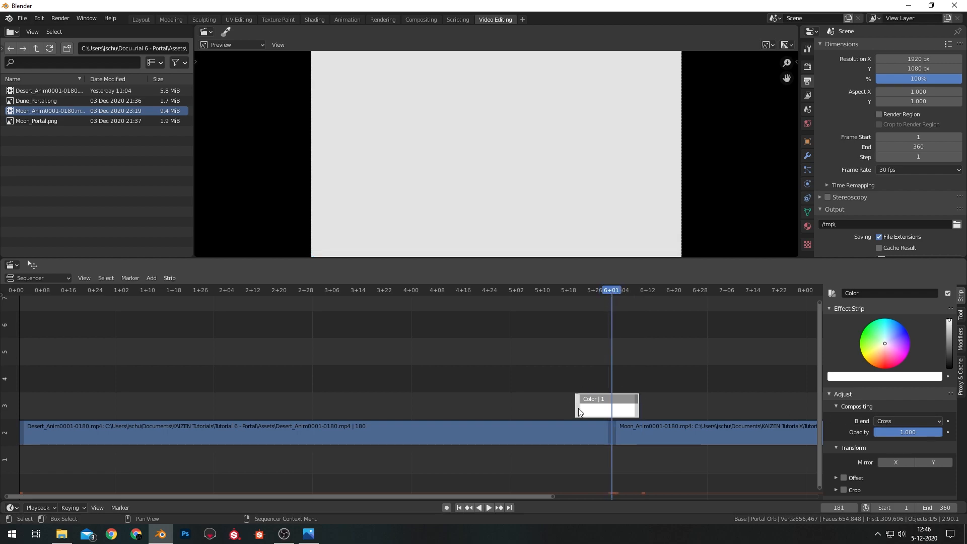
left_click_drag(579, 412, 591, 402)
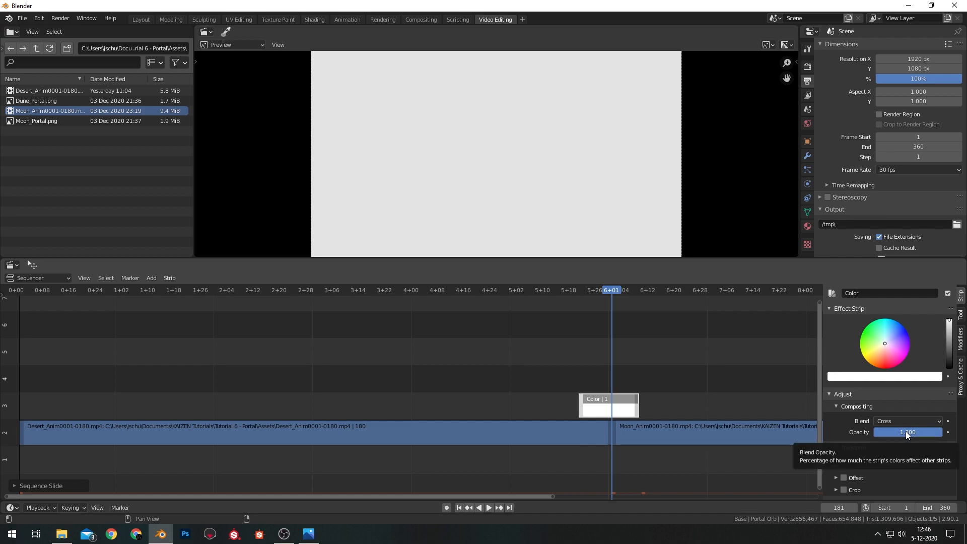
- Keyframe the color strip's opacity at 1.000 on frame 181 and at 0.000 on frames 171 and 189
key("i")
key("Left")
key("Left")
key("Left")
key("Left")
key("Left")
key("Left")
key("Left")
key("Left")
key("Left")
key("Left")
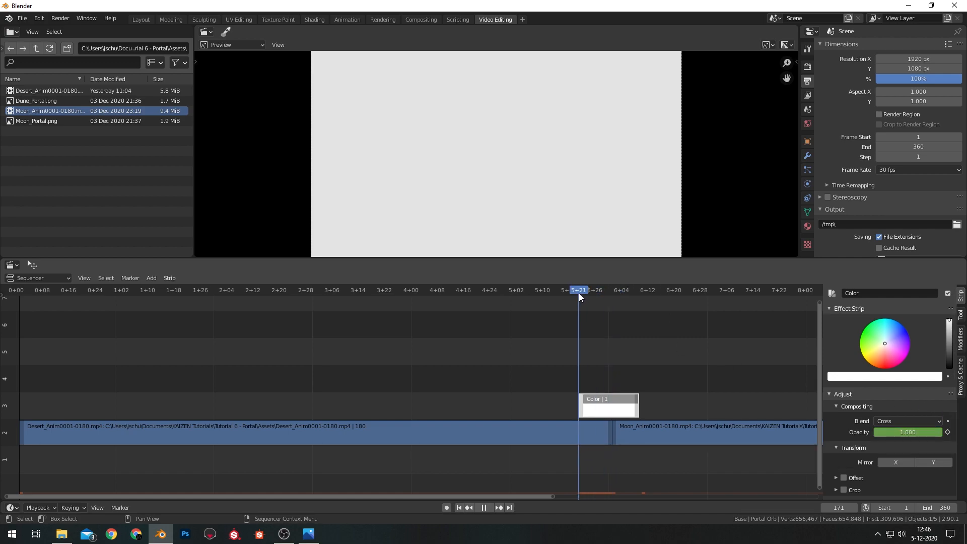
left_click_drag(939, 431, 870, 436)
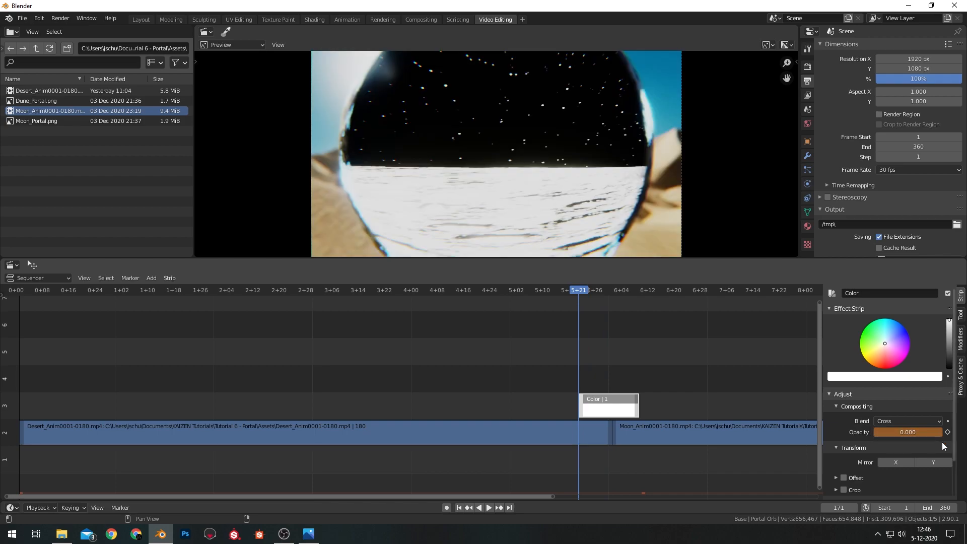
key("i")
key("space")
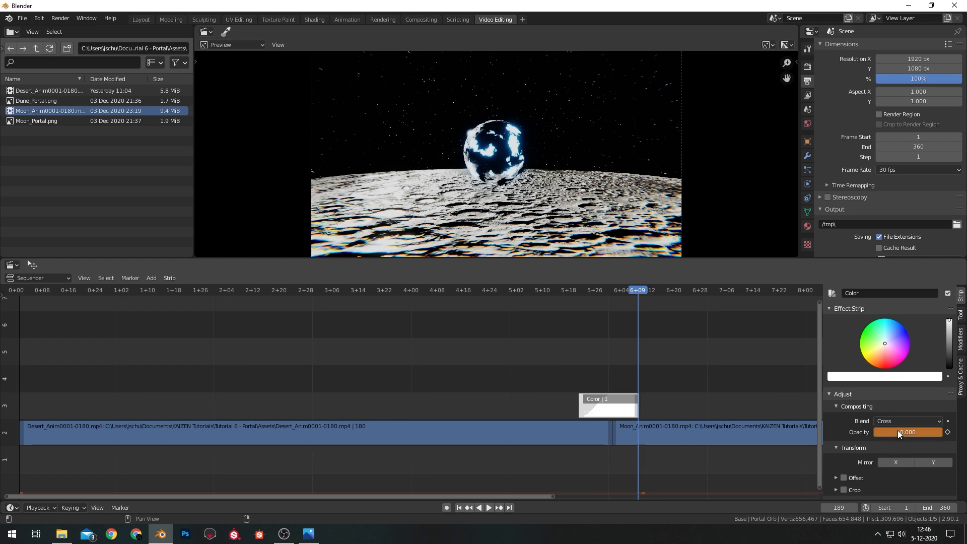
key("i")
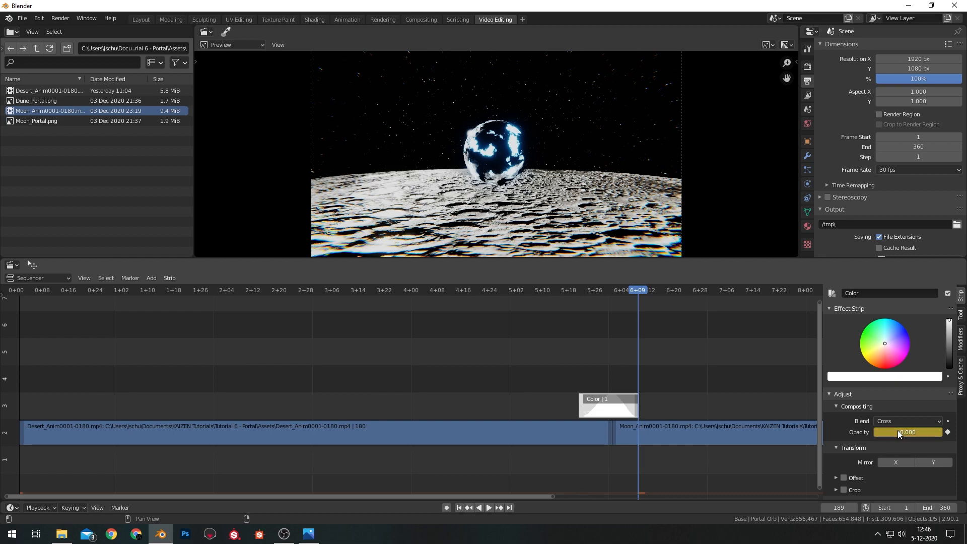
- Replay the white flash transition from just before the color strip and deselect Portal Orb back in the Layout workspace
left_click(565, 288)
key("space")
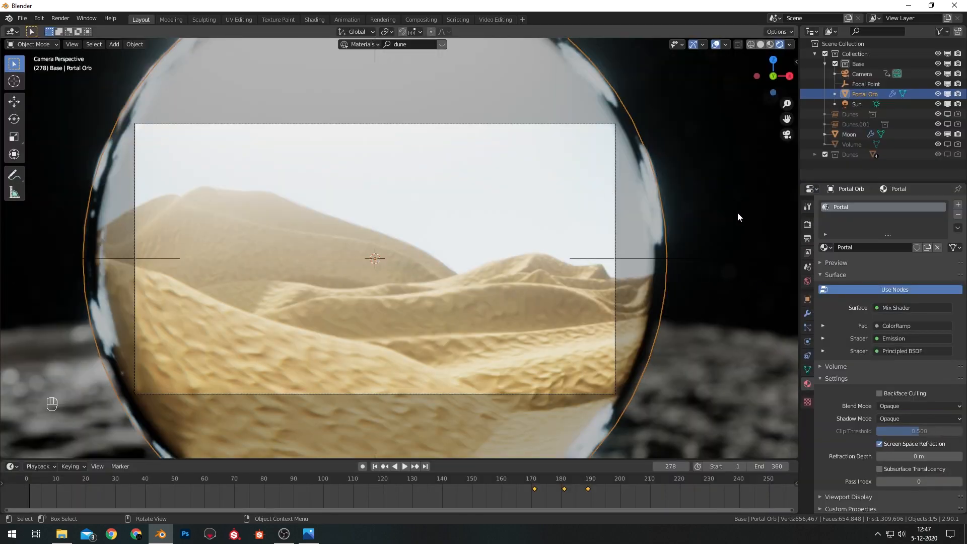
left_click(733, 215)
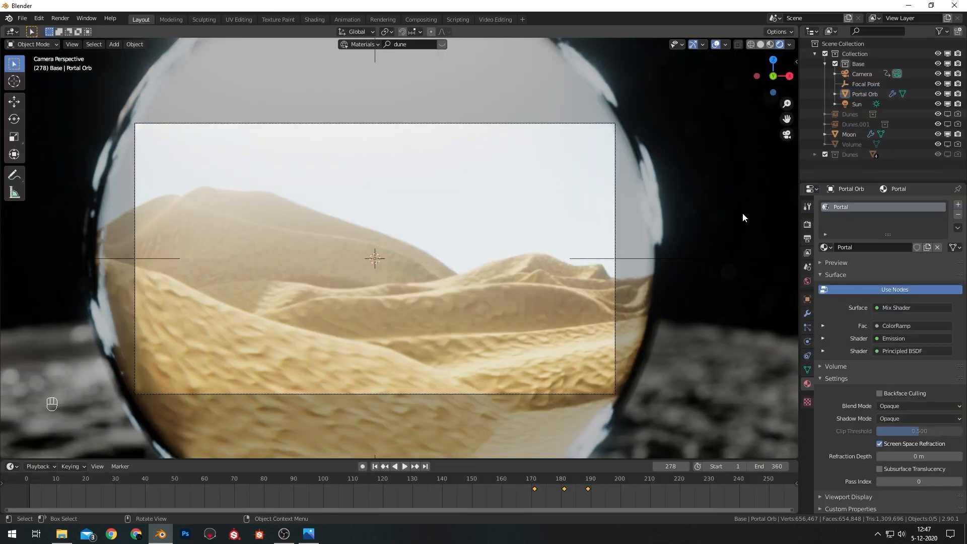
- Check the Eevee render settings and set the scene's end frame to 180 in the output dimensions
left_click(807, 223)
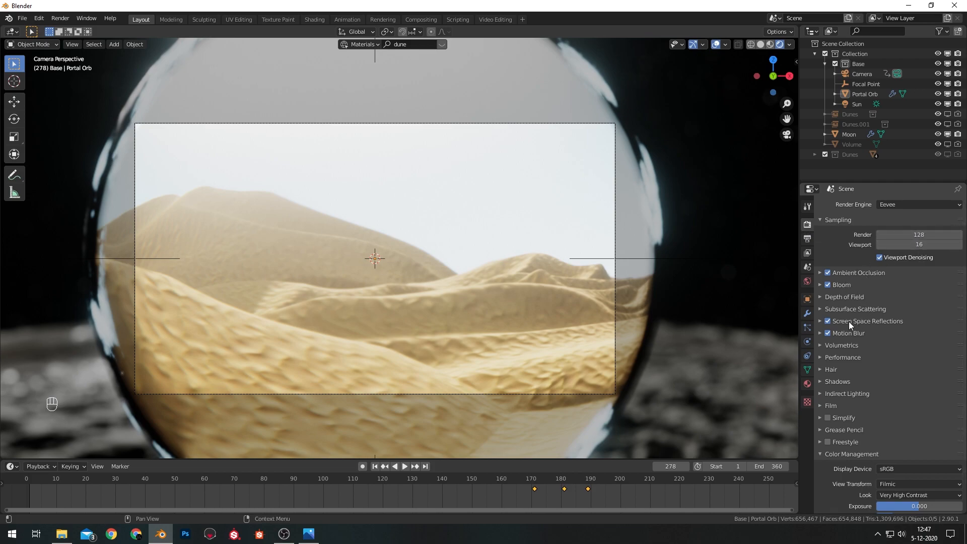
scroll(885, 428, "down", 2)
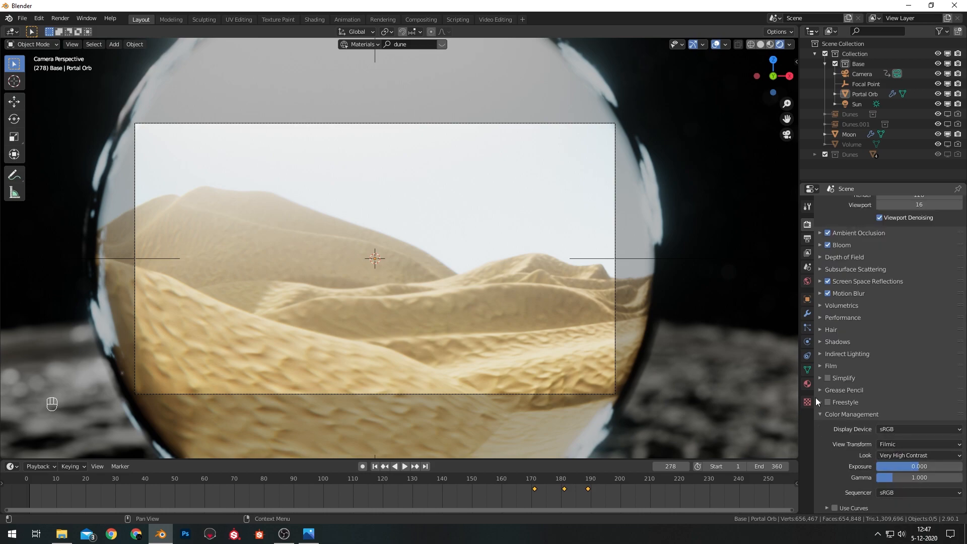
left_click(807, 239)
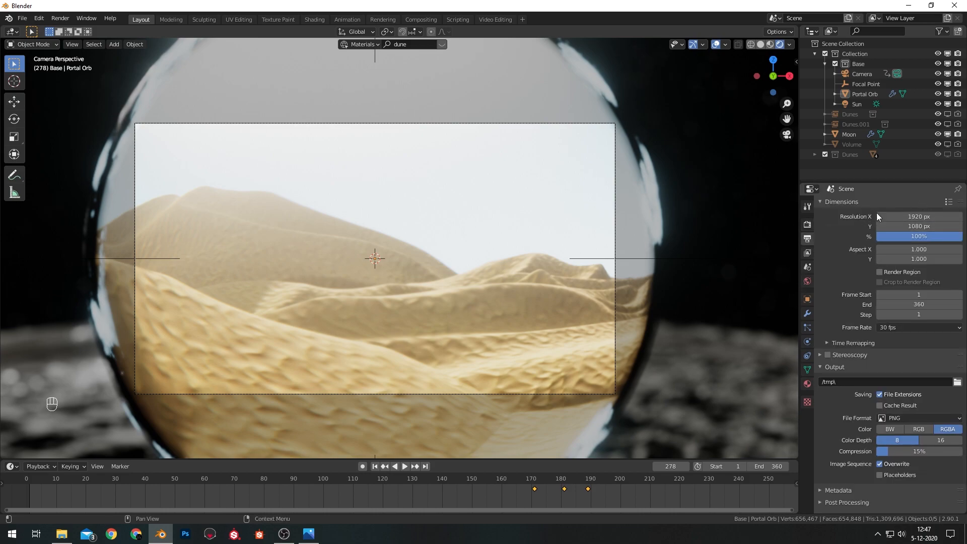
left_click(926, 303)
type("180")
key("Return")
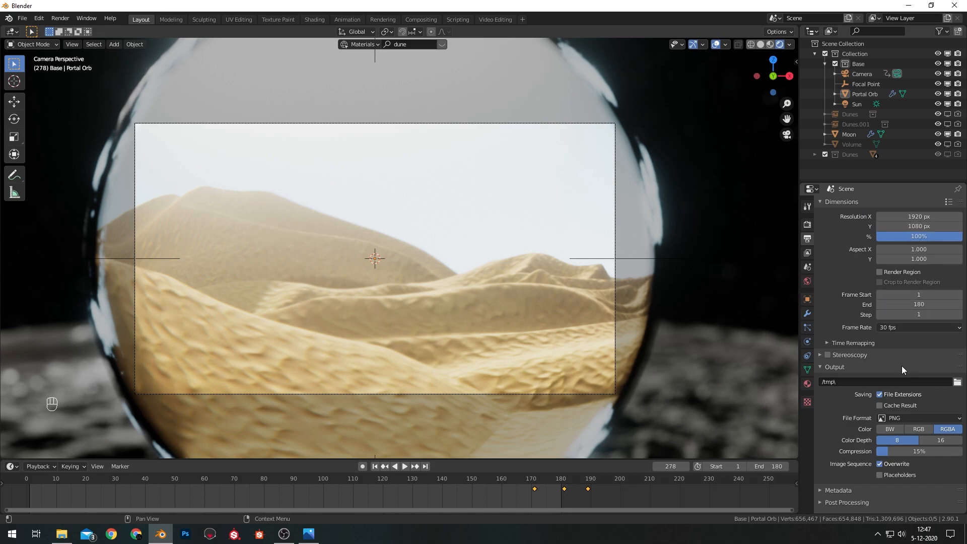
- Set the render output's file format to FFmpeg video and its encoding container to MPEG-4
left_click(957, 382)
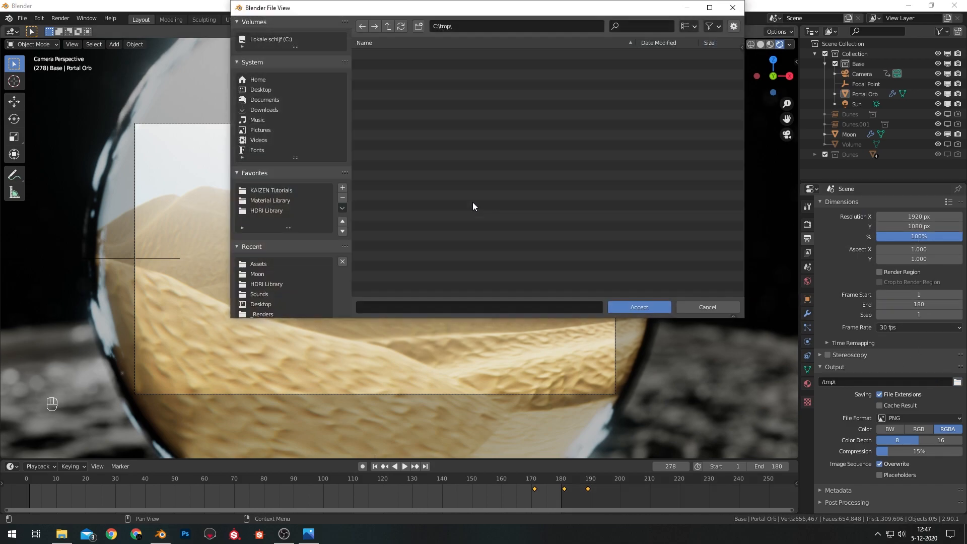
left_click(717, 307)
left_click(926, 415)
left_click(928, 363)
left_click(833, 444)
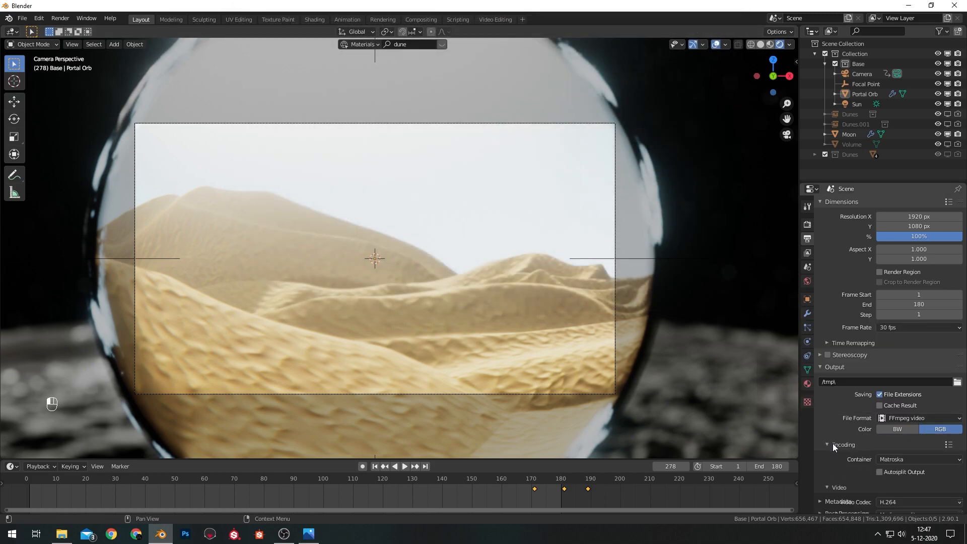
scroll(866, 428, "down", 4)
left_click(927, 379)
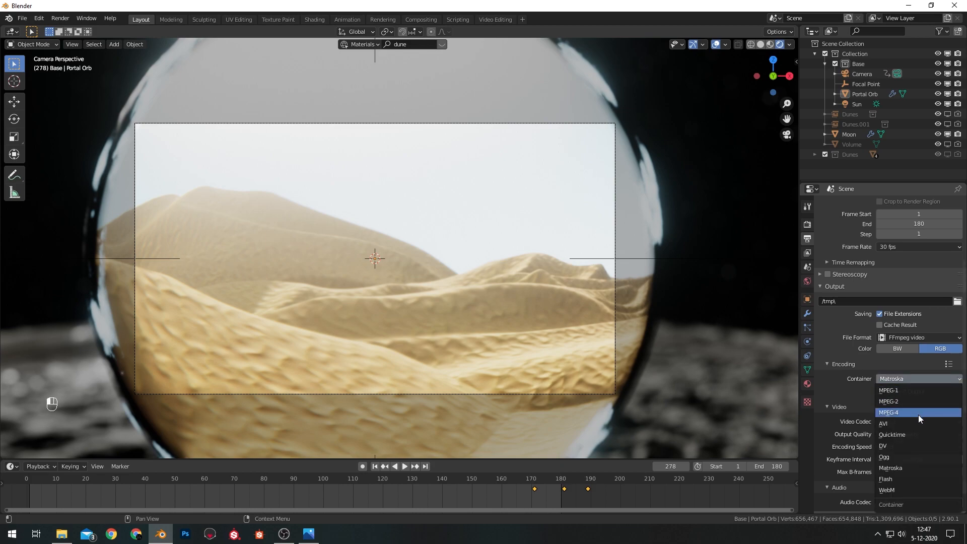
- Set the video encoding's output quality to Perceptually lossless
left_click(904, 432)
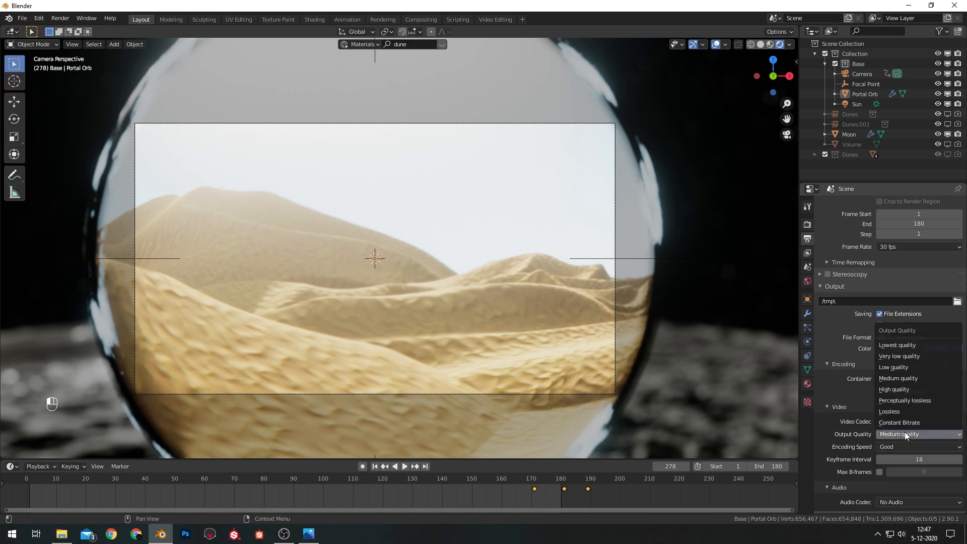
left_click(901, 434)
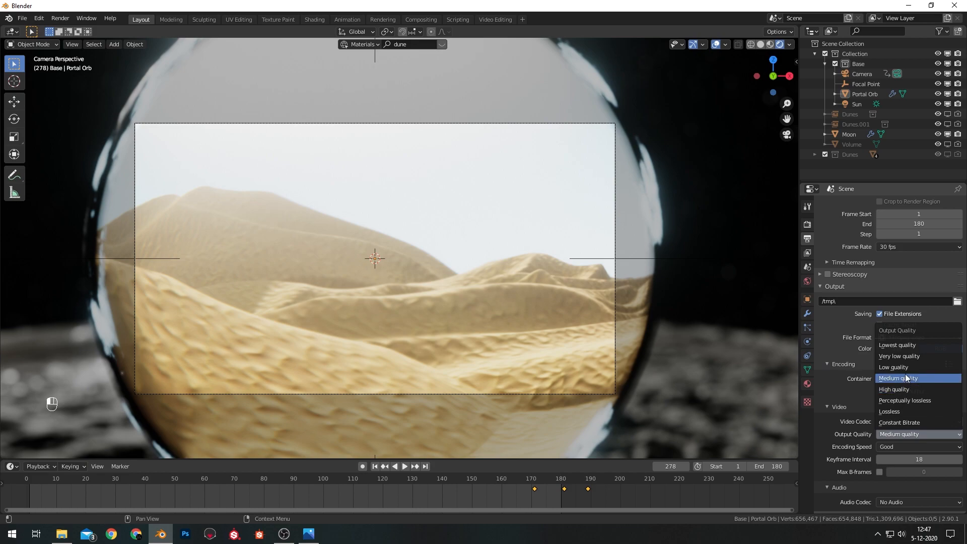
left_click(907, 401)
scroll(861, 399, "down", 1)
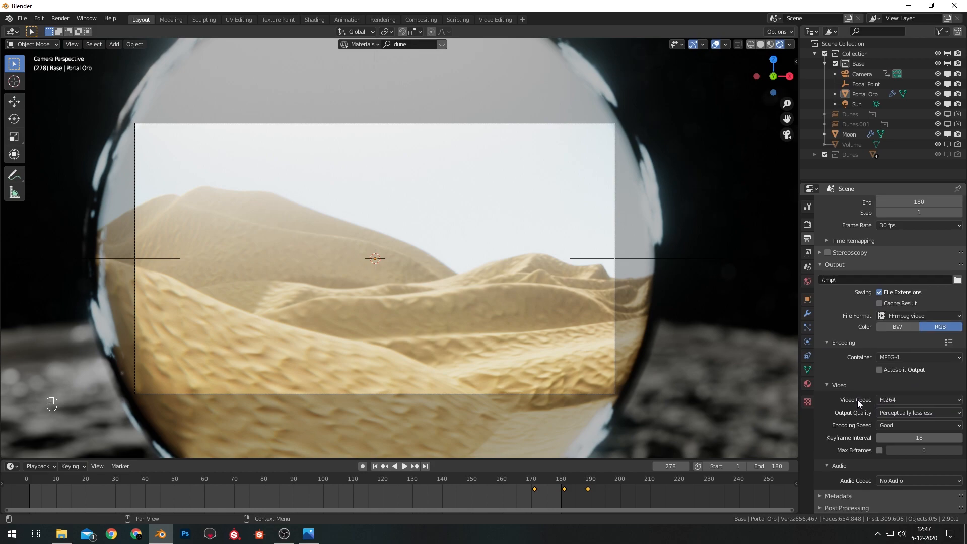
- Render the scene's animation with the current output settings
left_click(59, 18)
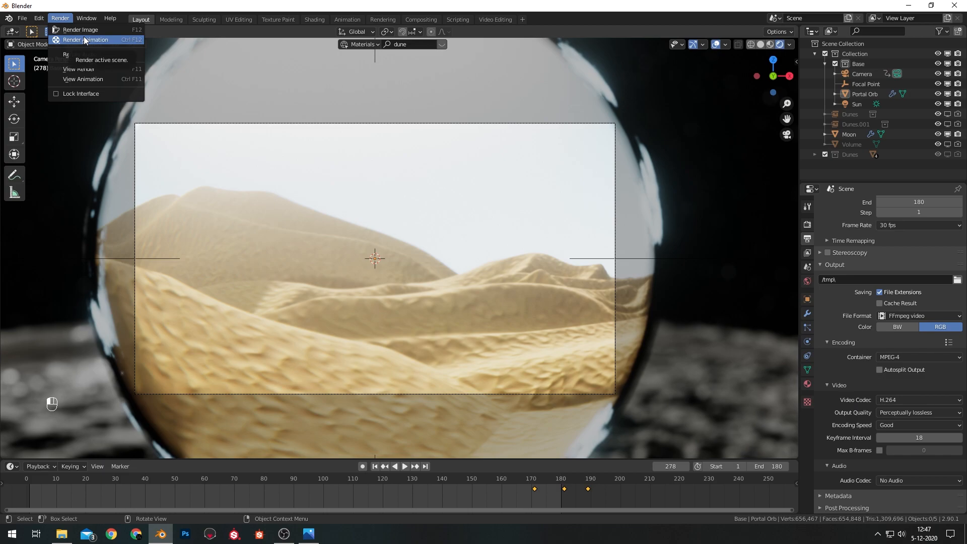